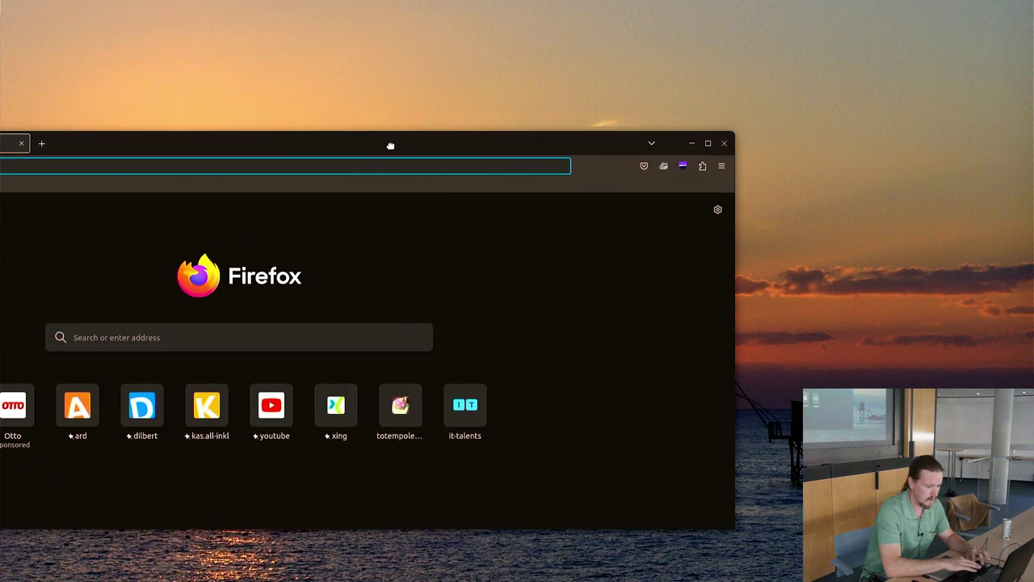
- Reposition Firefox, switch the display to Mirror mode, keep the changes and close Settings
left_click_drag(0, 170, 733, 163)
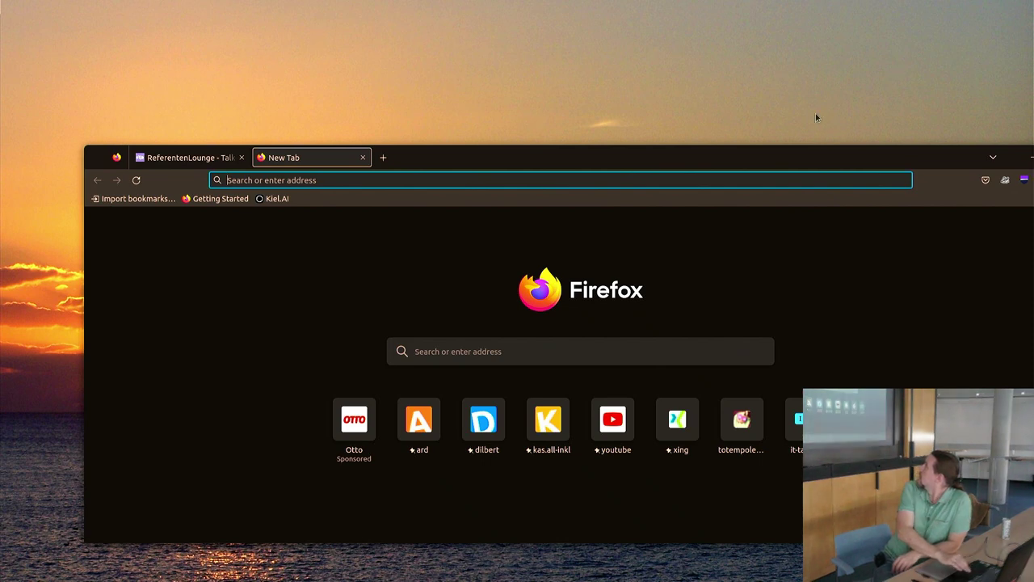
mouse_move(622, 158)
left_mouse_down()
mouse_move(512, 133)
mouse_move(0, 136)
left_mouse_up()
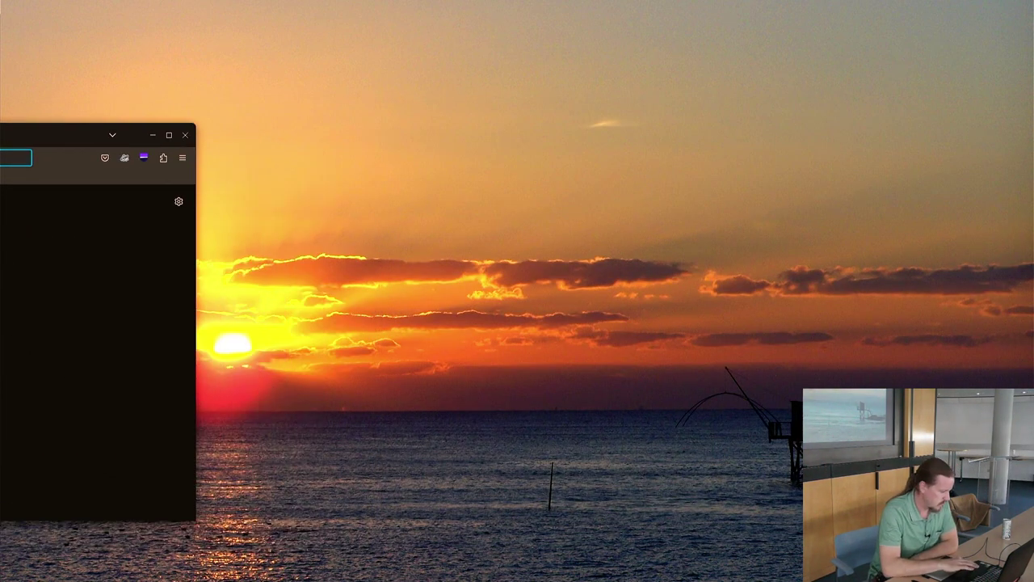
key("super+l")
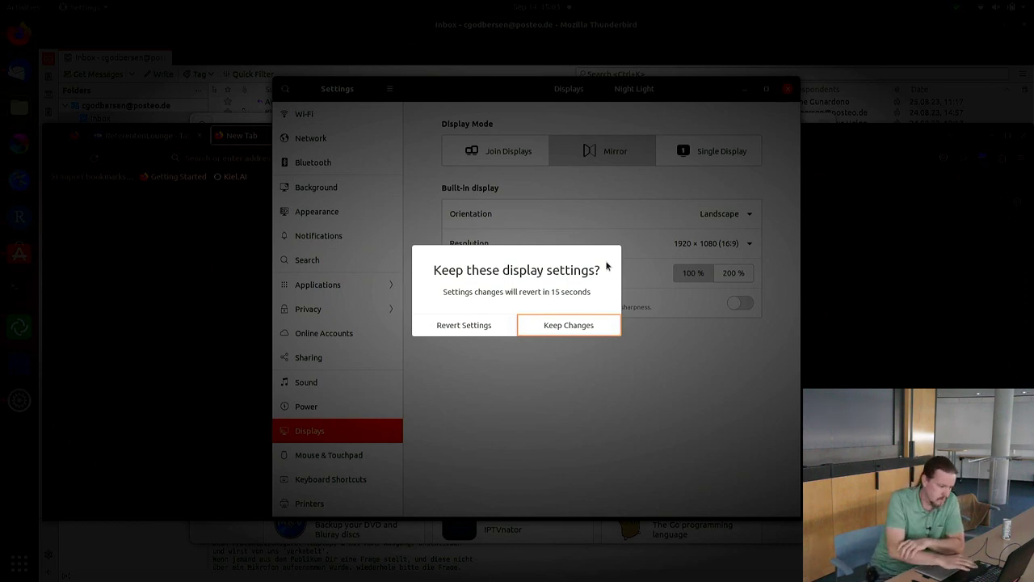
left_click(544, 321)
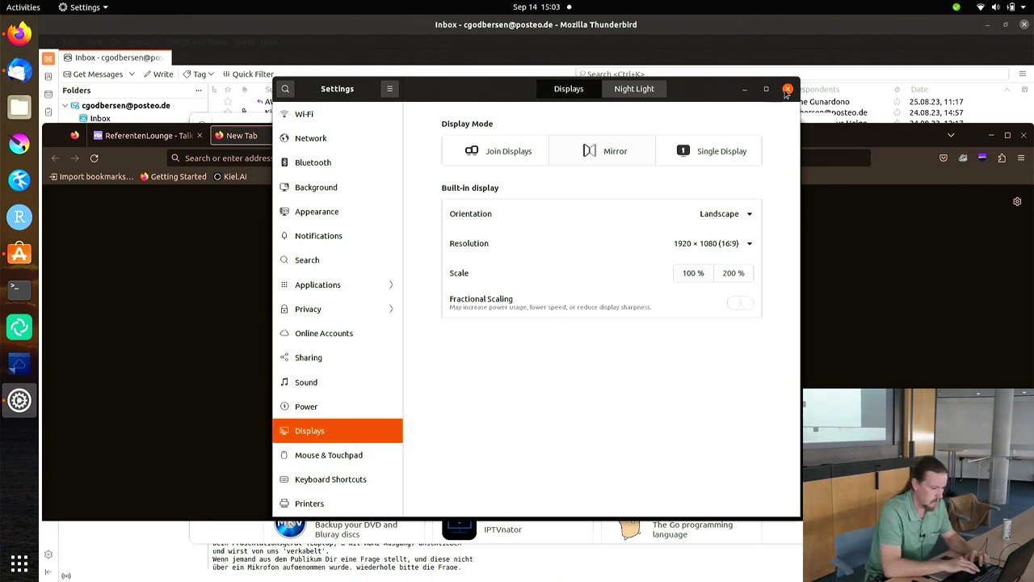
left_click(788, 89)
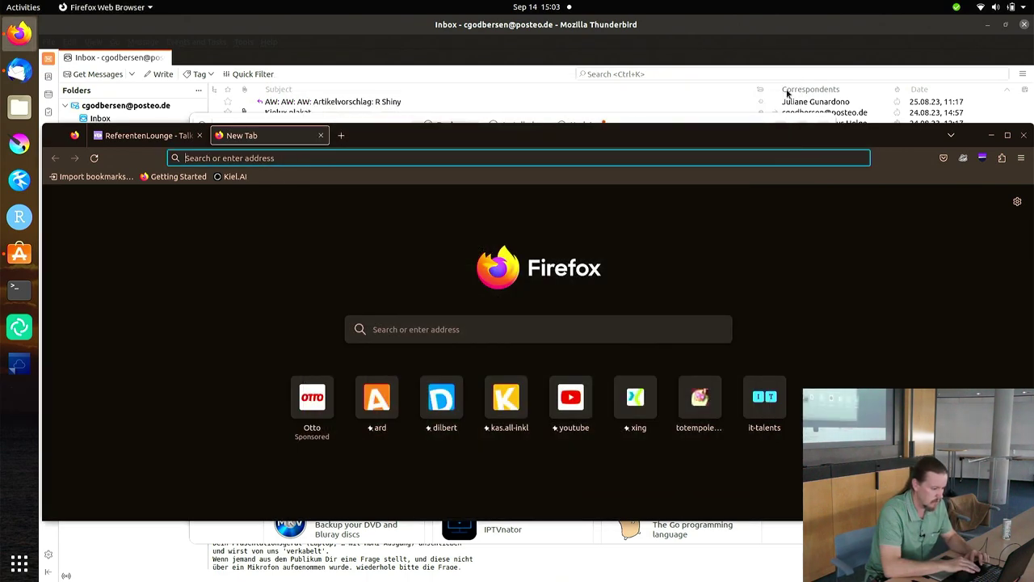
- Maximize Firefox and load the krita.org website
left_click(1007, 135)
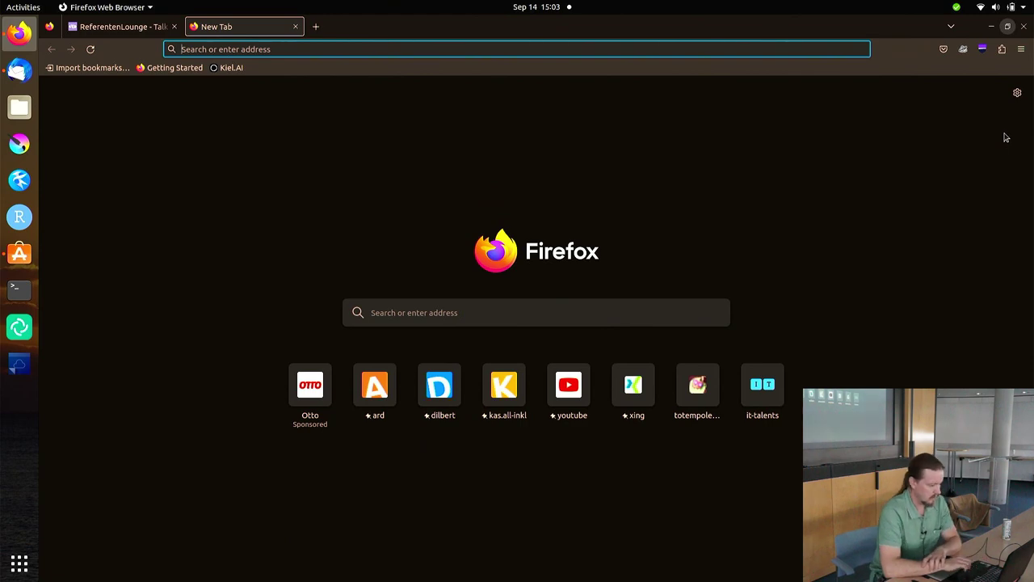
type("kri")
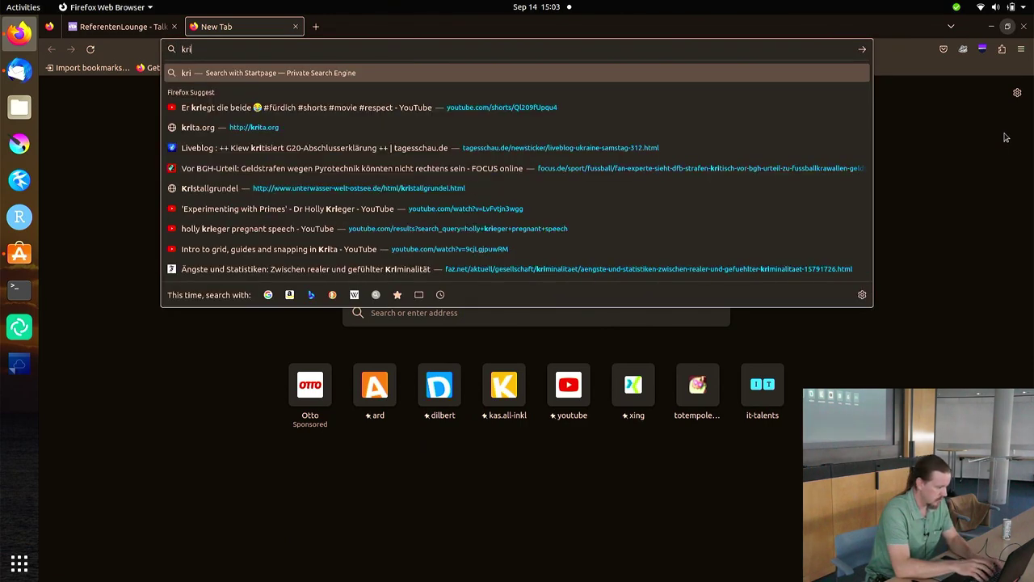
type("ta.org")
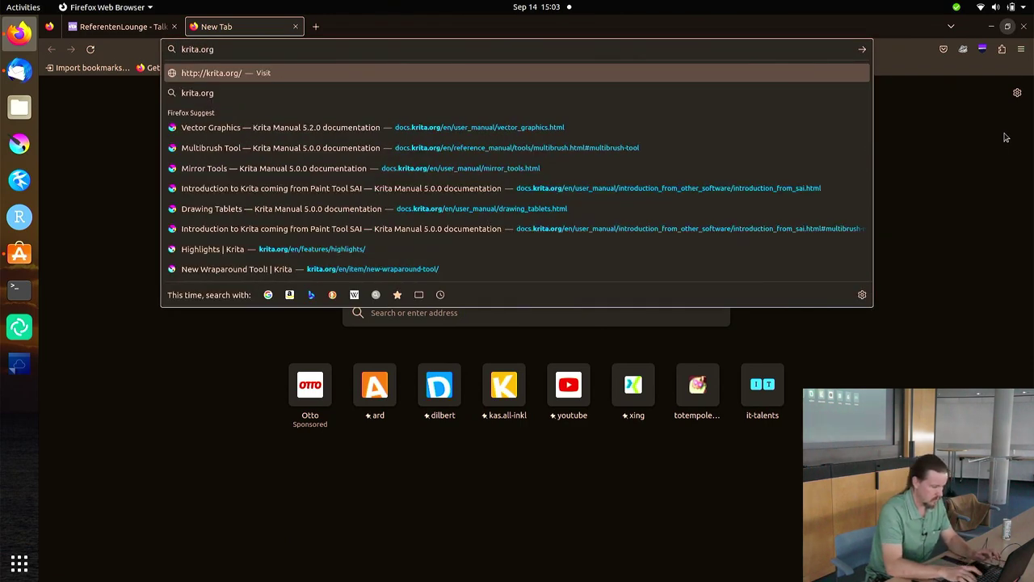
key("Return")
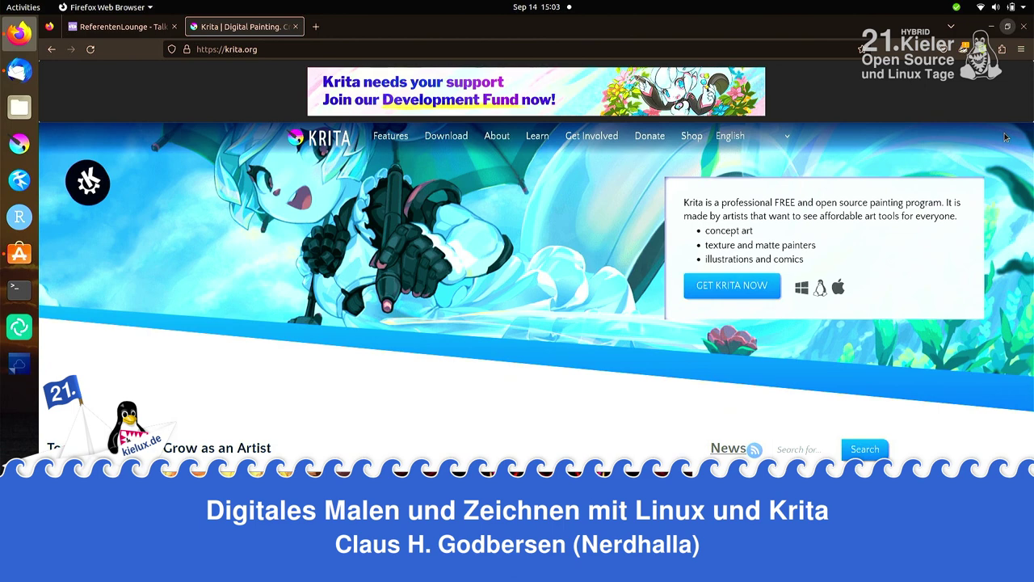
- Open the Krita 5.1.5 desktop download page and show the Gentoo command 'emerge krita'
left_click(729, 285)
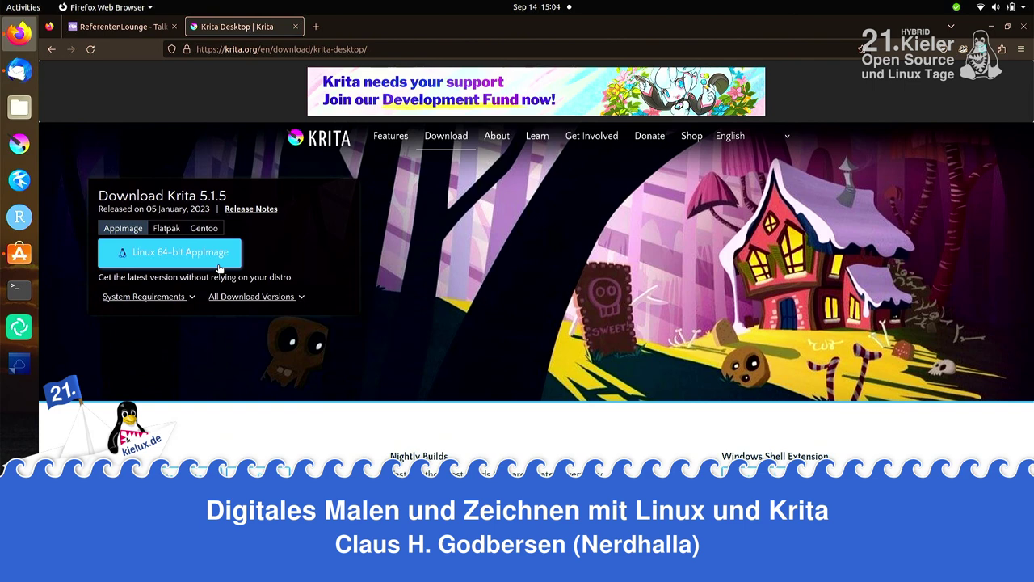
left_click(169, 231)
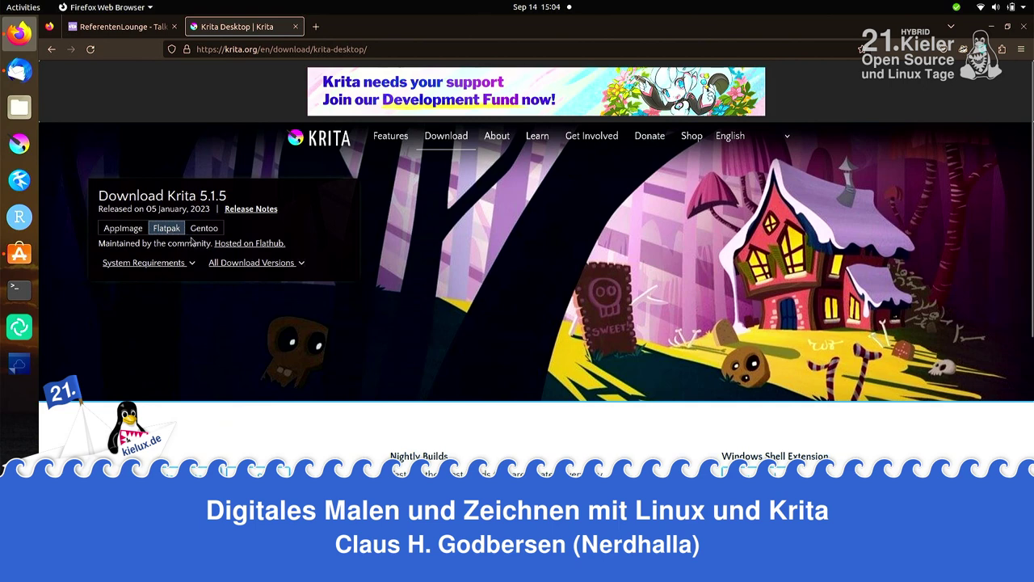
left_click(205, 230)
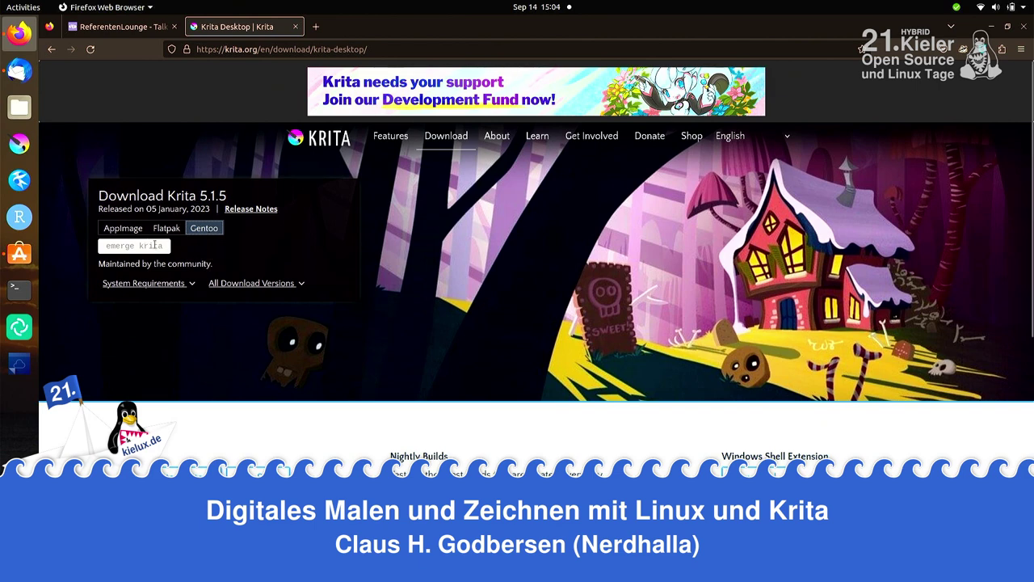
- Search Ubuntu Software for 'krita', confirming it's installed, then launch a Terminal
left_click(19, 254)
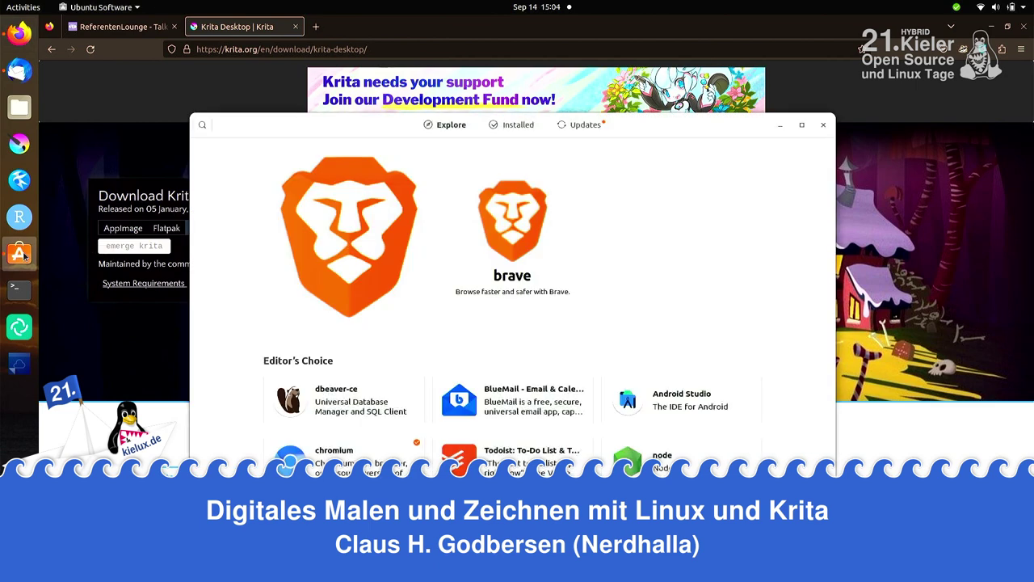
left_click_drag(307, 128, 304, 80)
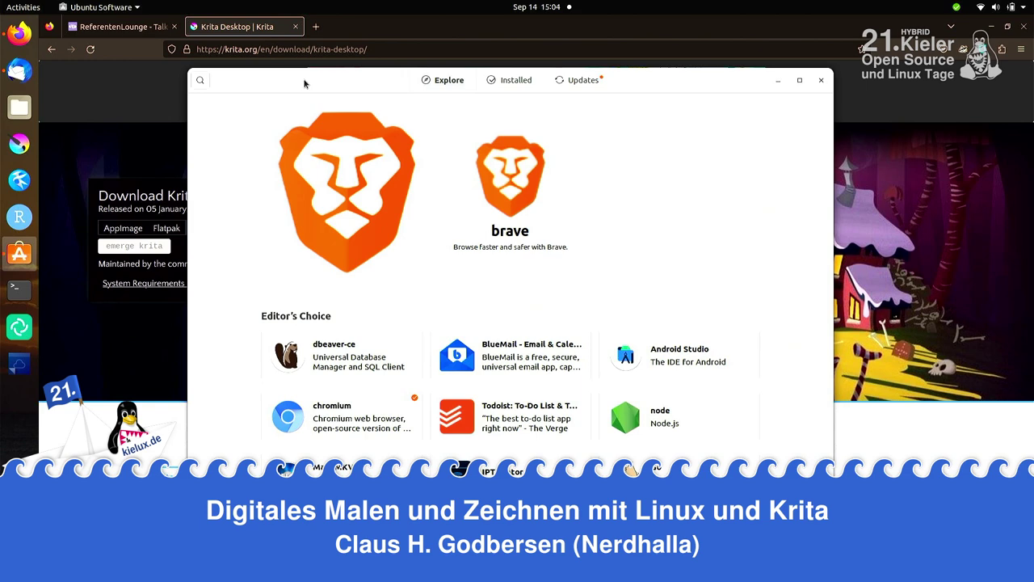
left_click(199, 81)
type("k")
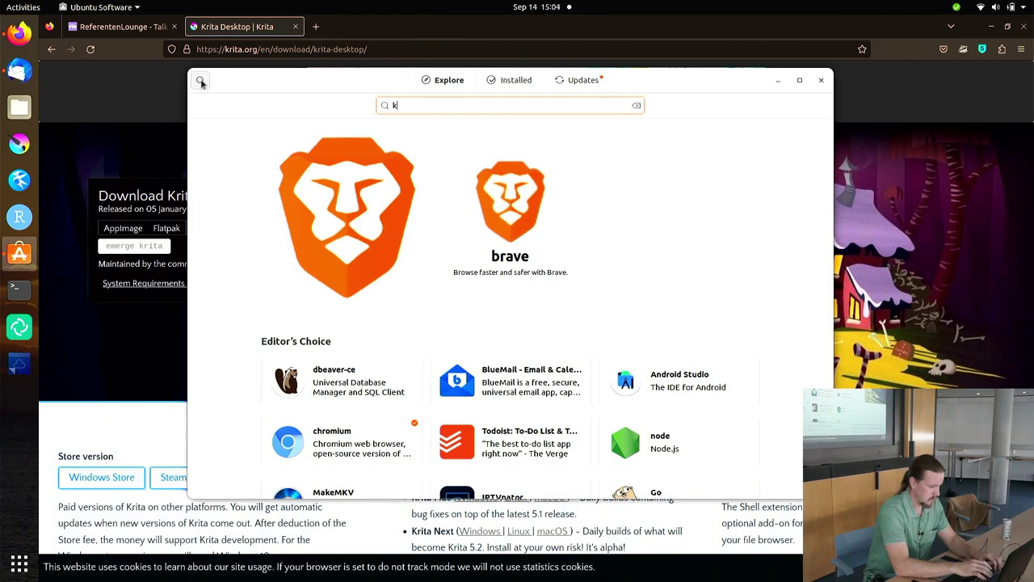
type("rita")
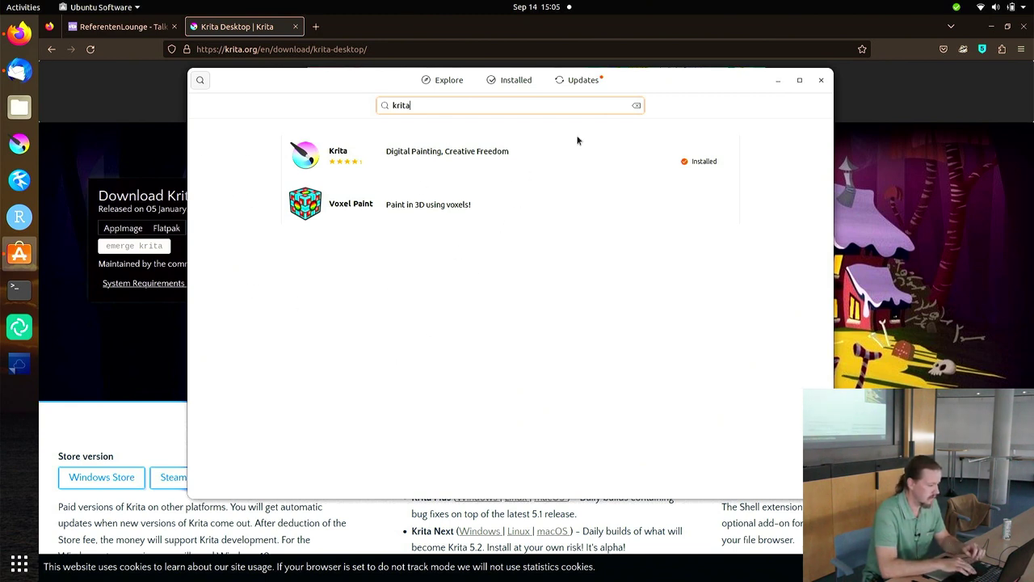
left_click(18, 292)
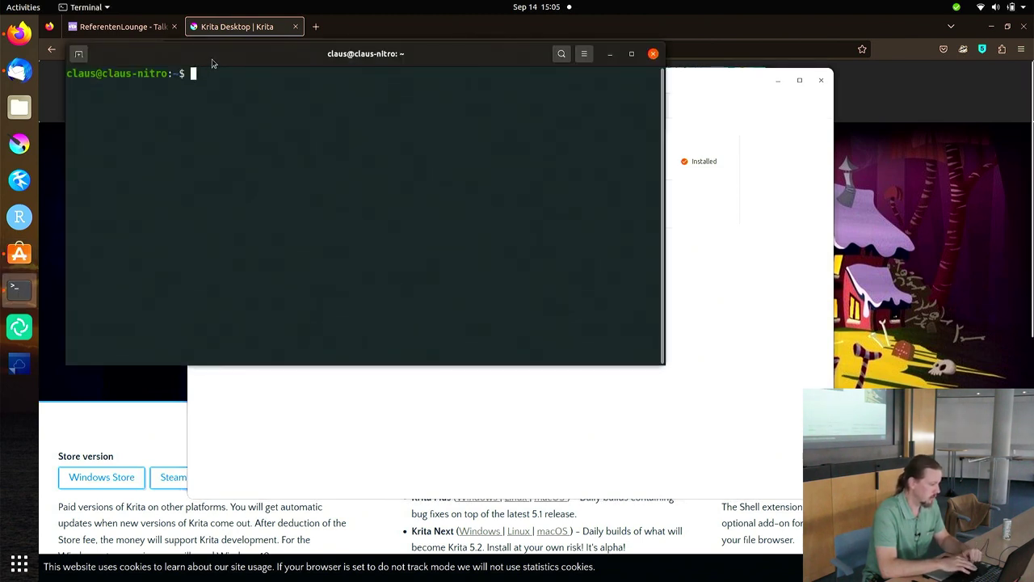
- Enter 'sudo apt install krita' at the terminal prompt and return to the Firefox download page
left_click_drag(213, 65, 375, 153)
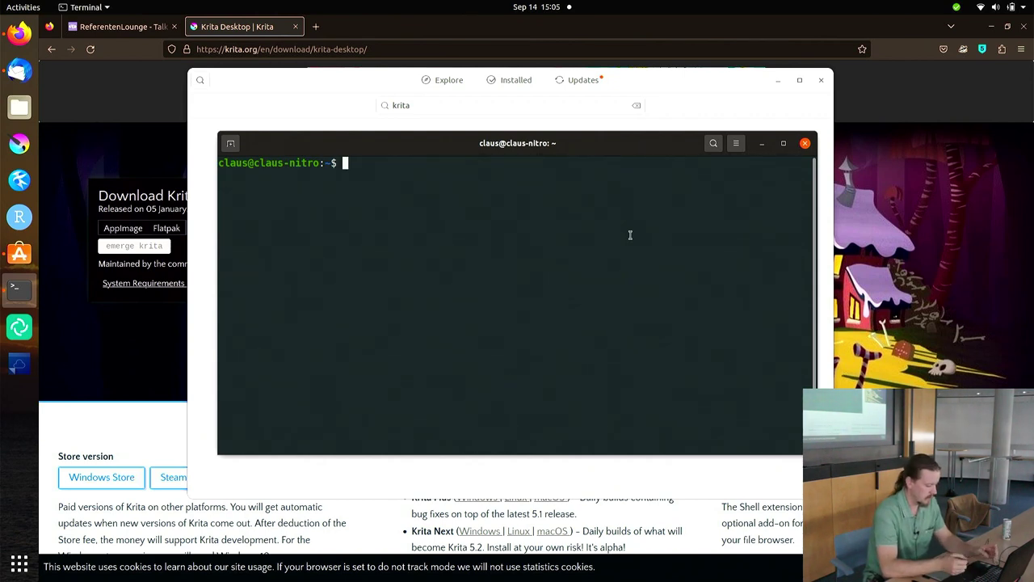
type("sudo ")
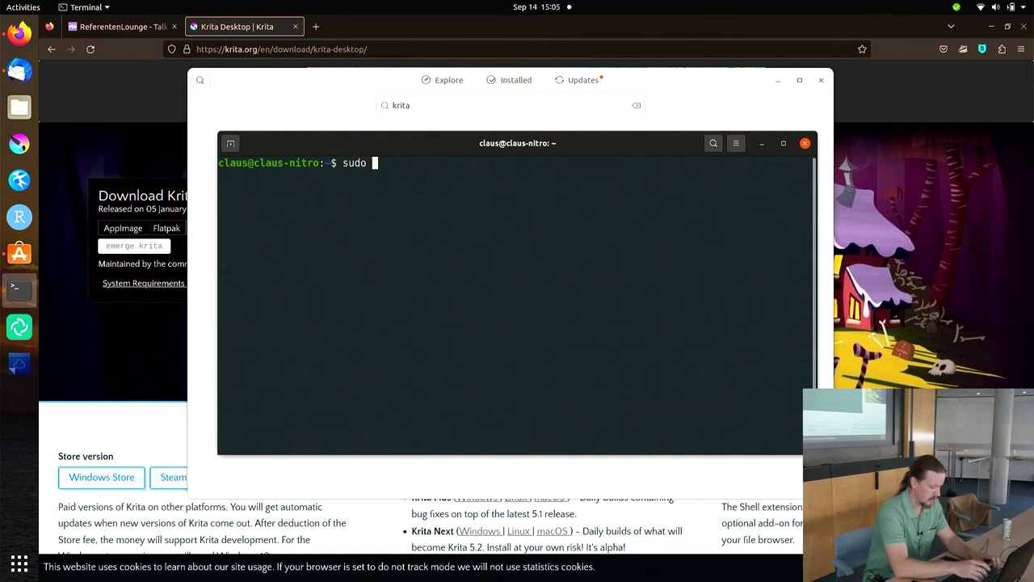
type("apt install ")
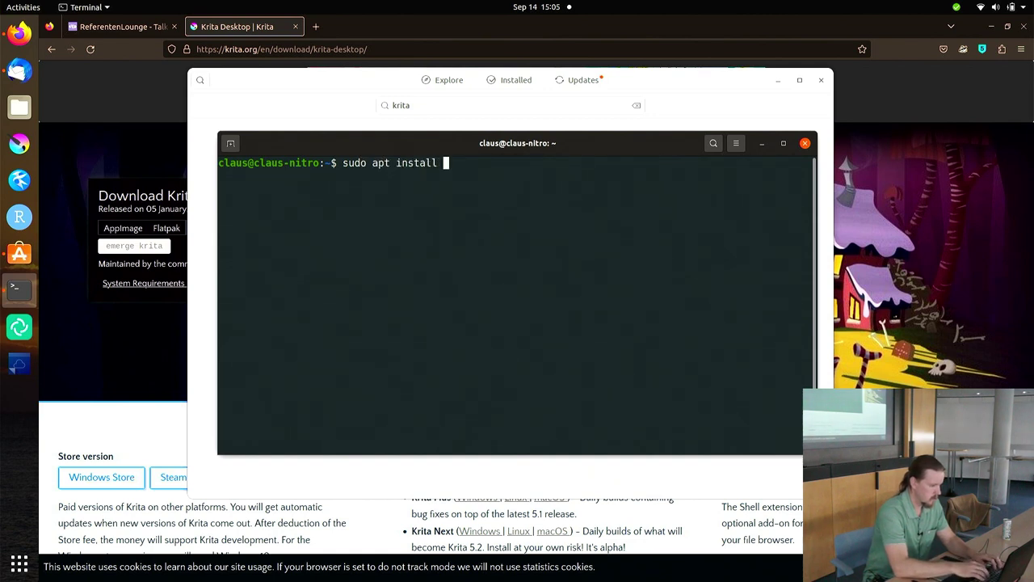
type("krita")
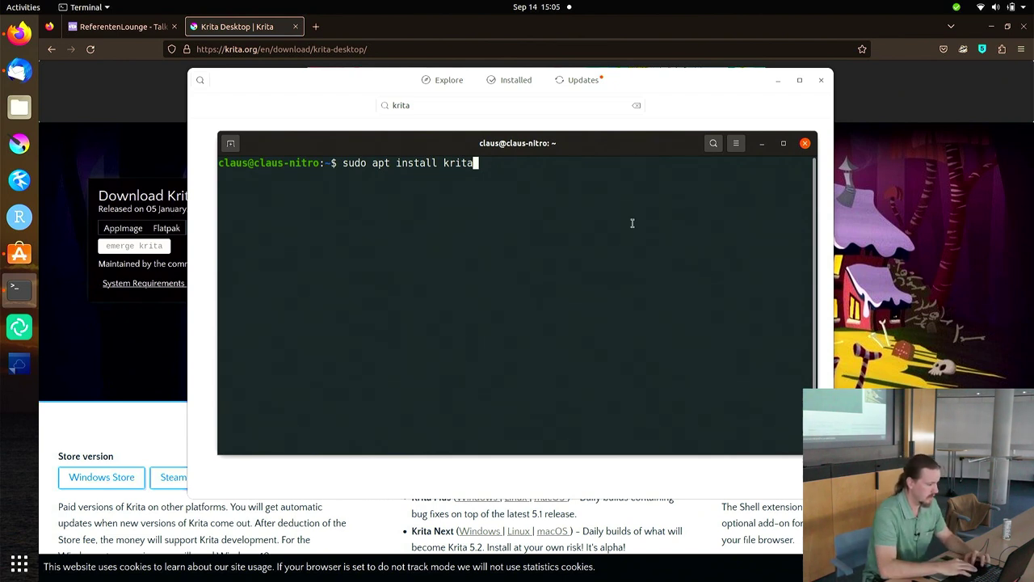
left_click(257, 31)
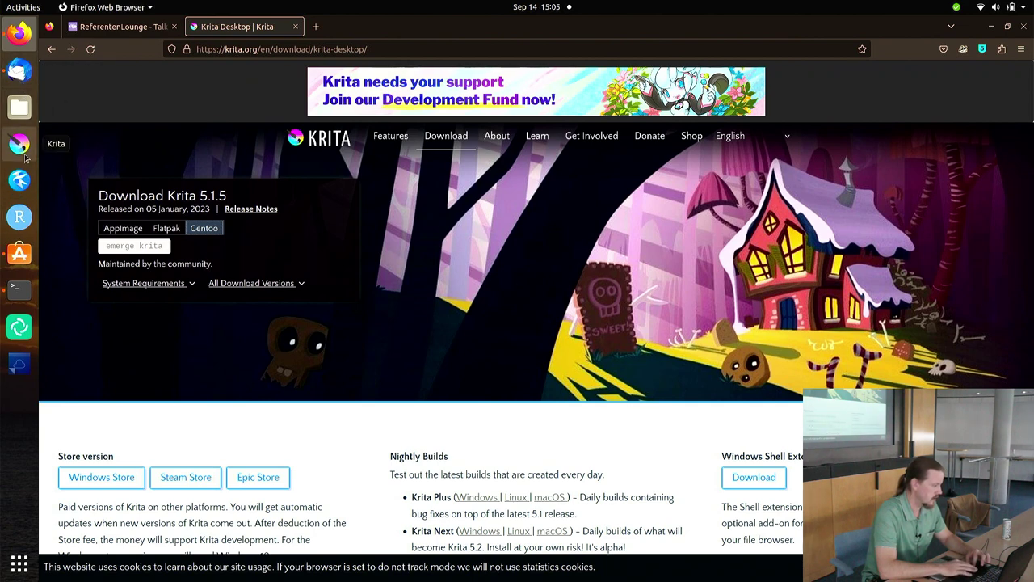
- Launch Krita and open the Neue Datei dialog for a new document
left_click(24, 156)
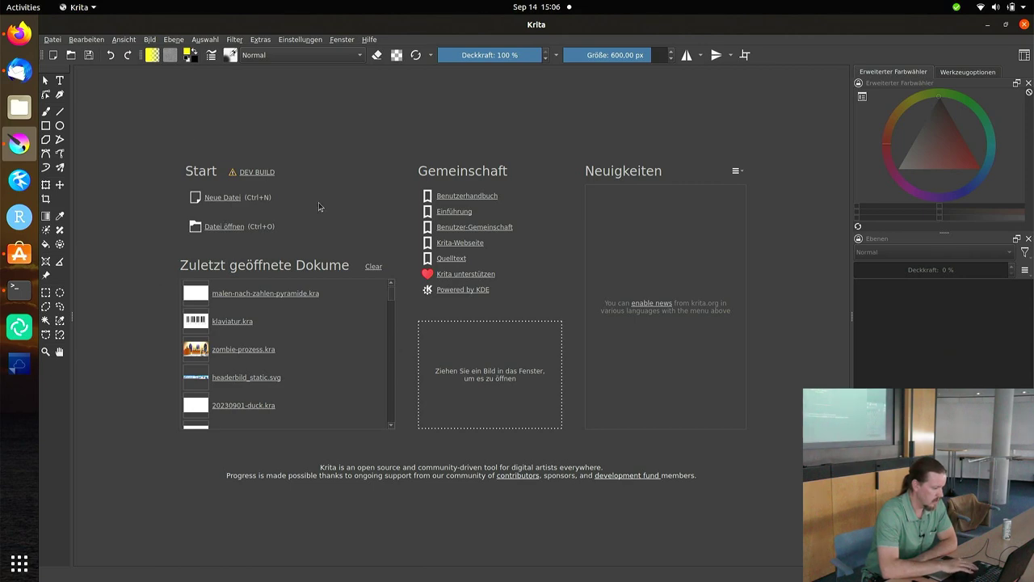
left_click(223, 197)
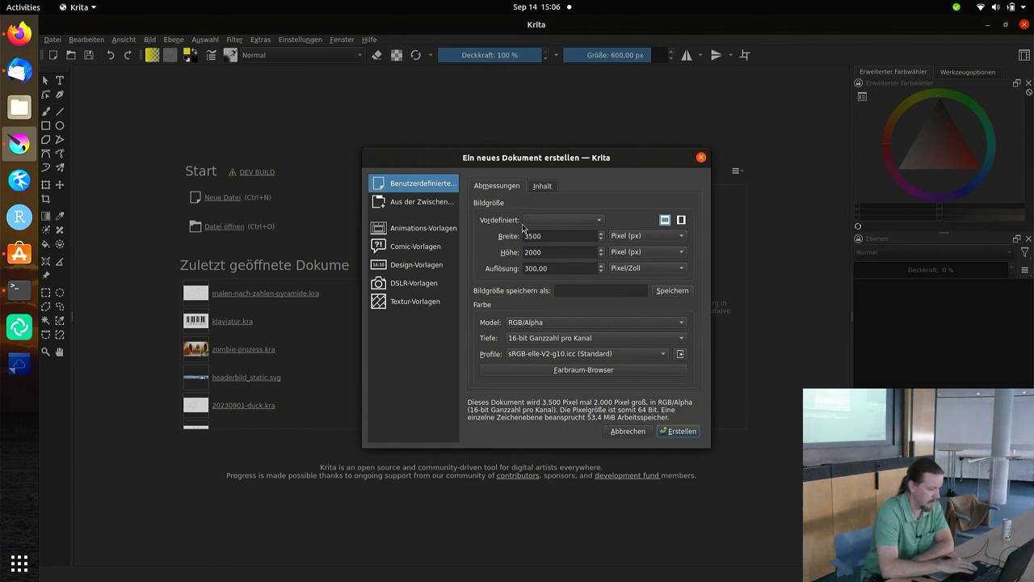
- Create a new 3500 × 2000 px canvas at 300 pixels per inch
left_click_drag(528, 269, 567, 268)
left_click(584, 268)
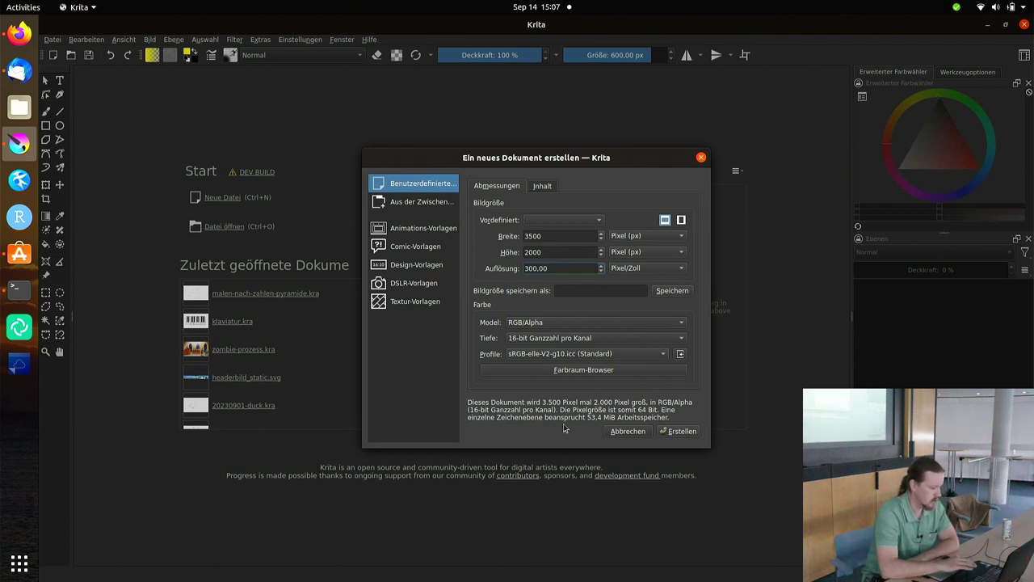
left_click(677, 431)
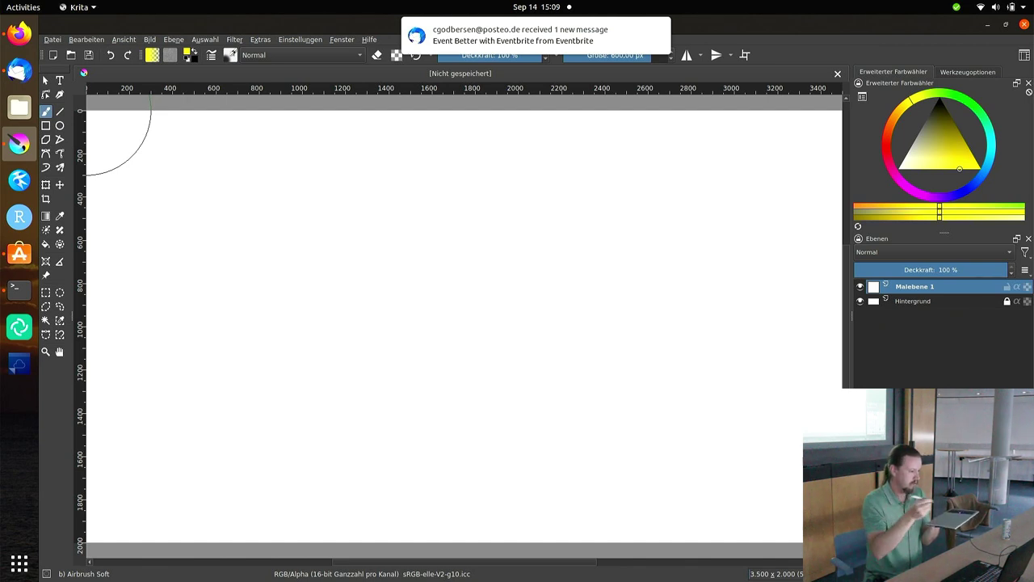
- Dab a soft yellow airbrush glow at top centre, then test and undo a 42 px Ink-3 Gpen stroke
left_click(493, 204)
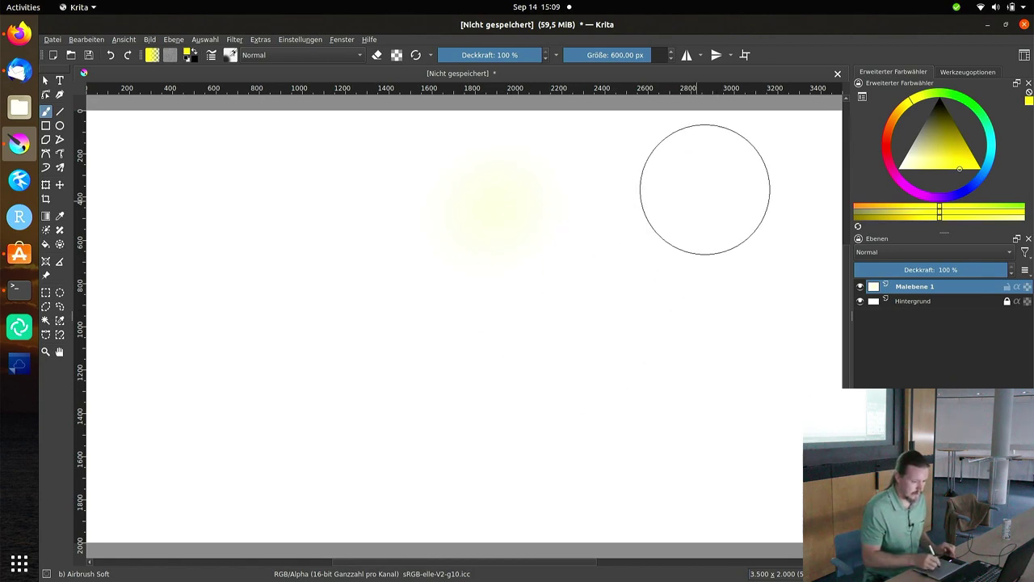
key("slash")
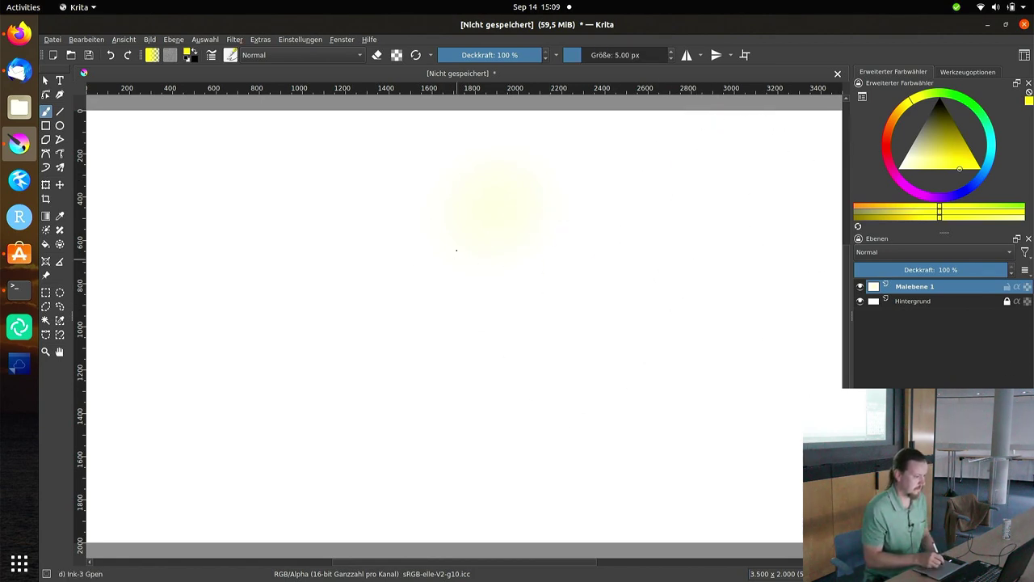
left_click(600, 55)
mouse_move(410, 248)
left_mouse_down()
mouse_move(369, 328)
mouse_move(527, 301)
mouse_move(747, 349)
left_mouse_up()
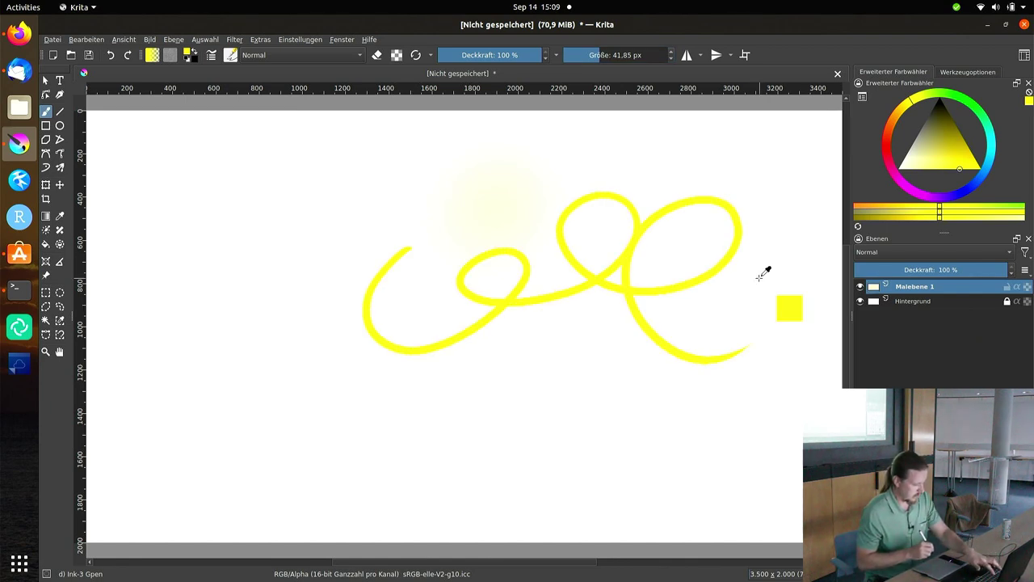
key("ctrl+z")
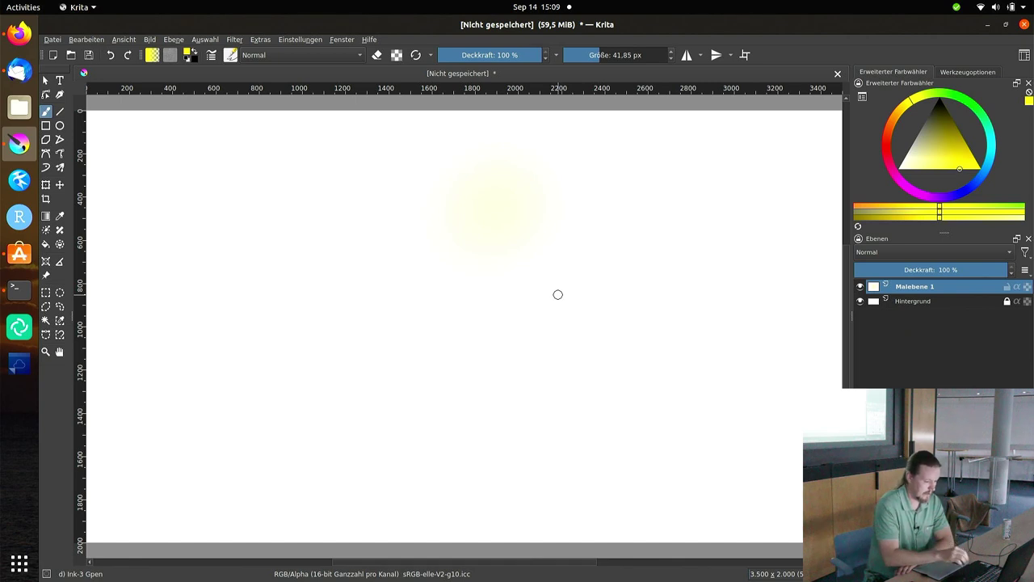
- Draw a yellow Ink-3 Gpen scribble and undo it, keeping only the yellow glow
mouse_move(558, 295)
left_mouse_down()
mouse_move(605, 330)
mouse_move(591, 302)
mouse_move(665, 307)
mouse_move(663, 347)
mouse_move(716, 240)
mouse_move(575, 234)
mouse_move(552, 274)
mouse_move(562, 291)
left_mouse_up()
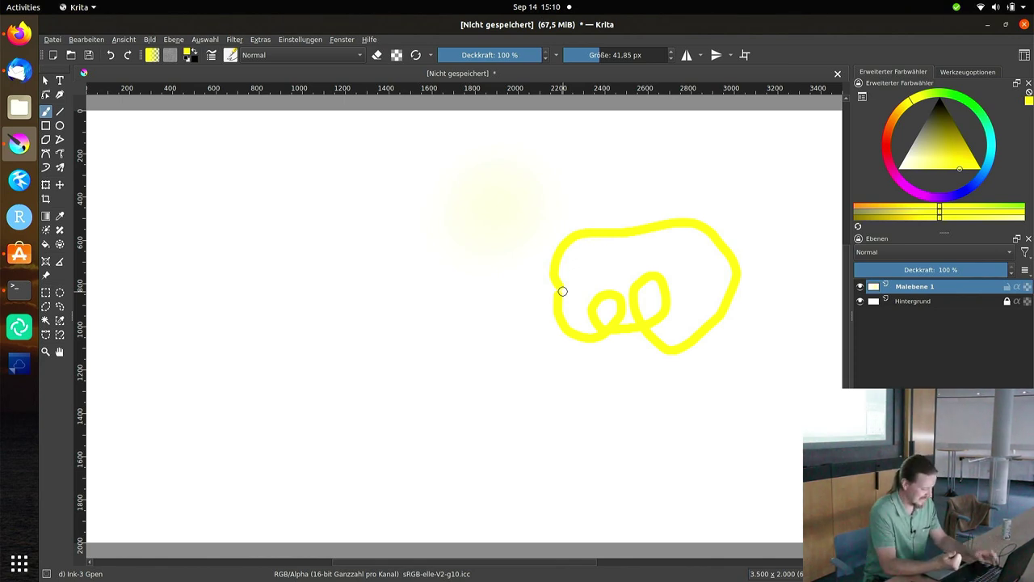
key("ctrl+z")
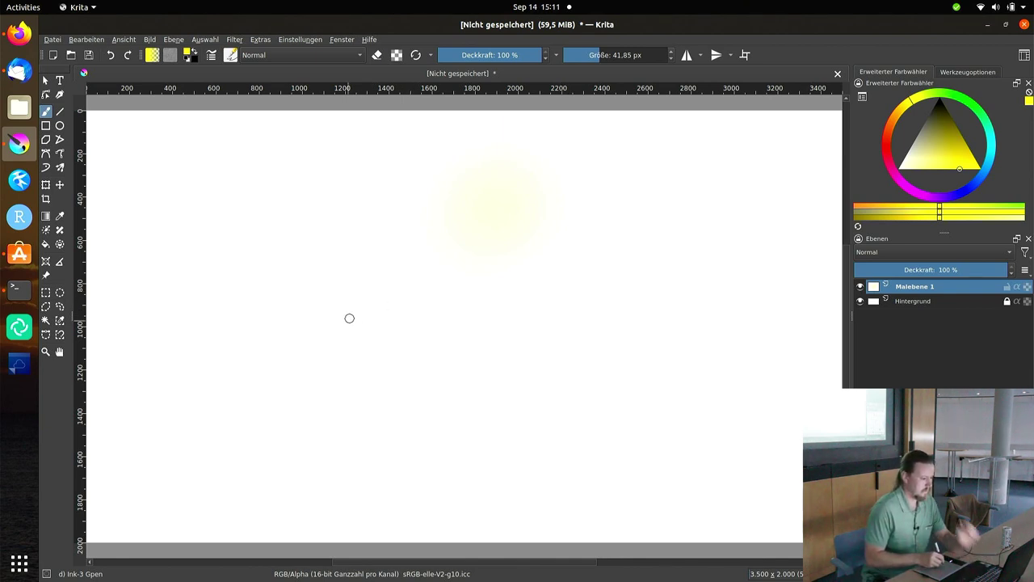
- Switch to black at 12.69 px brush size and draw a horizontal line across the canvas
left_click_drag(305, 332, 546, 329)
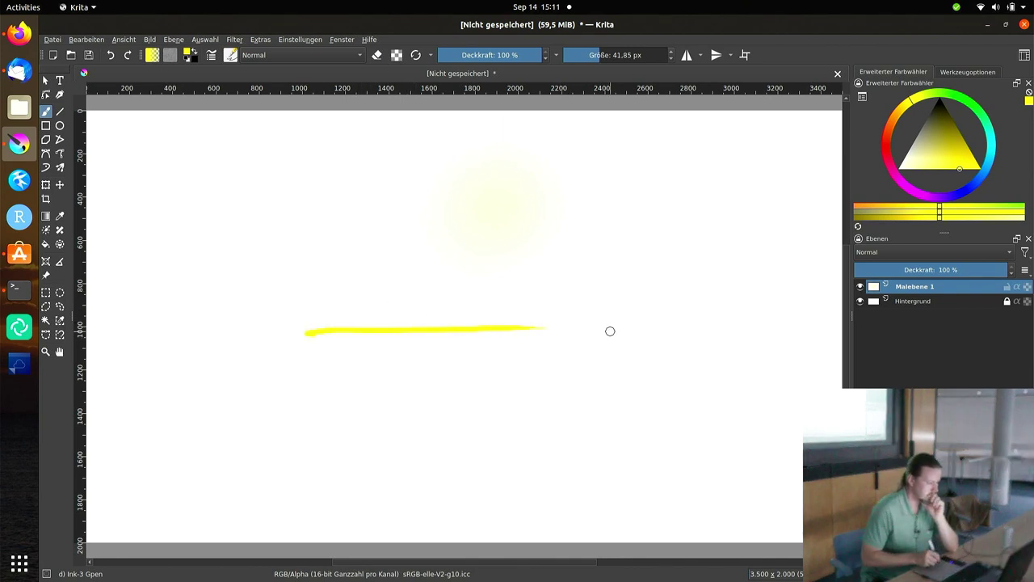
key("ctrl+z")
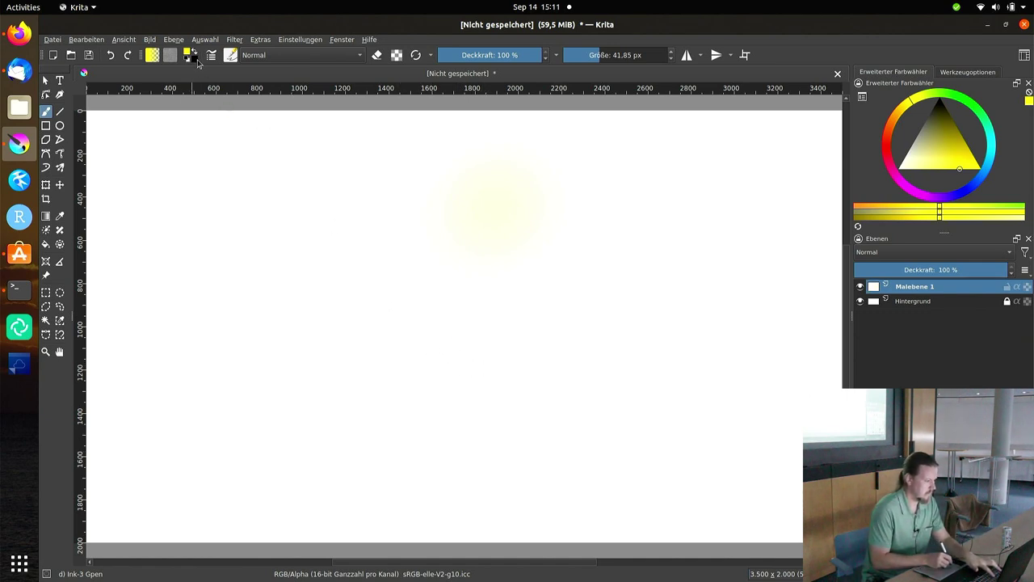
left_click(197, 56)
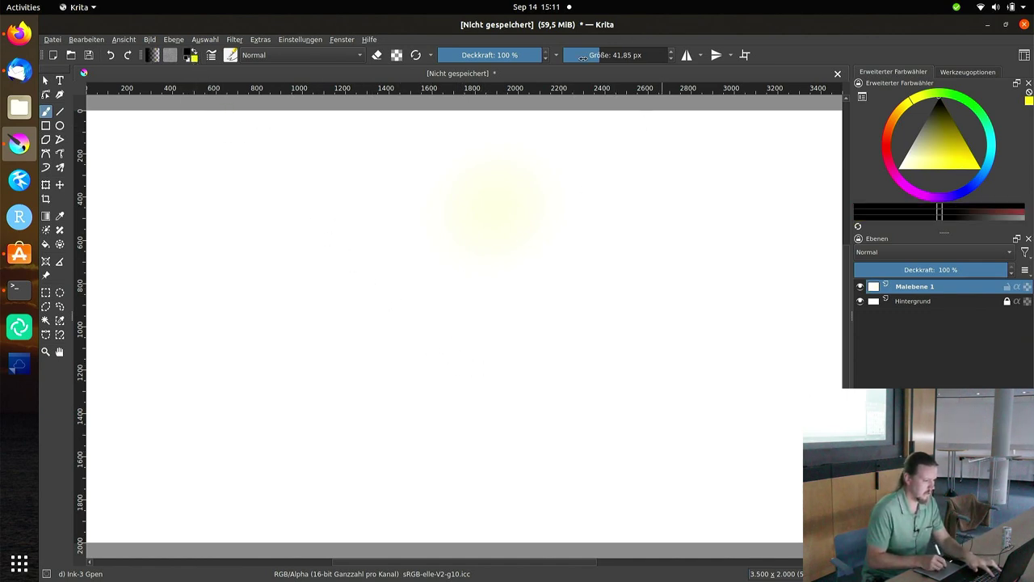
left_click_drag(582, 57, 574, 58)
left_click_drag(291, 316, 562, 315)
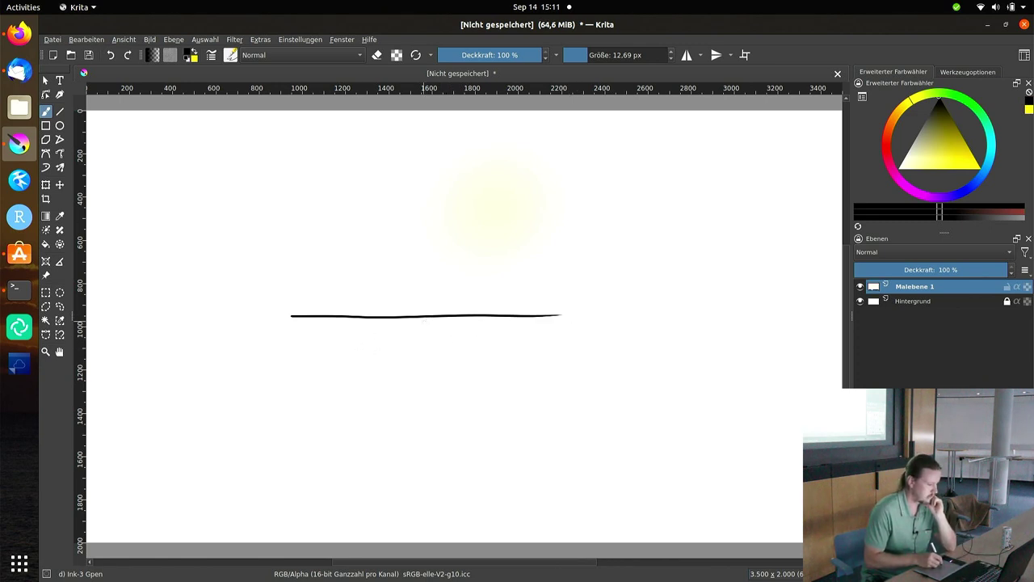
- Try two vertical strokes down from the black line and undo both
left_click_drag(425, 344, 425, 418)
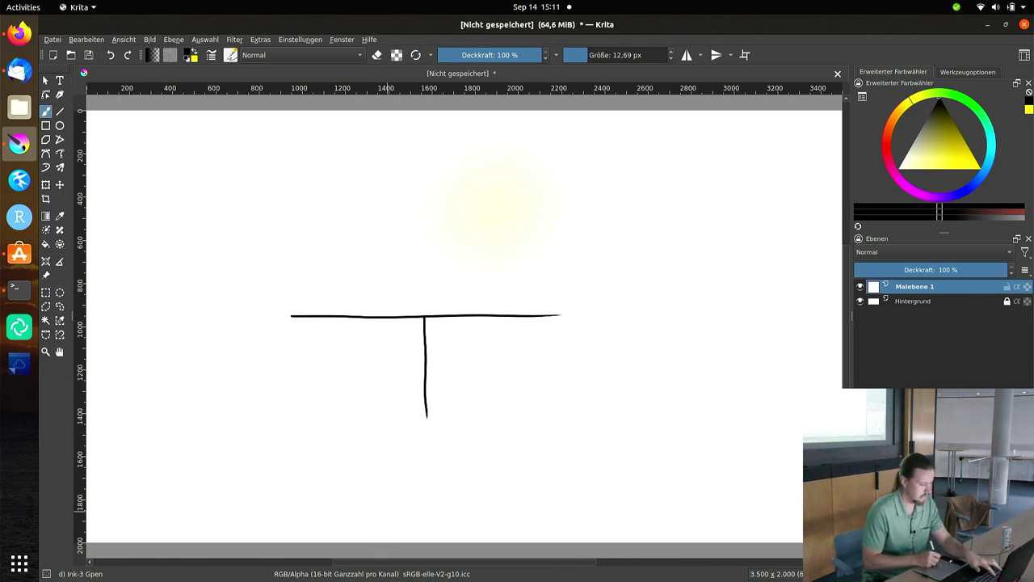
key("ctrl+z")
left_click_drag(290, 317, 297, 412)
key("ctrl+z")
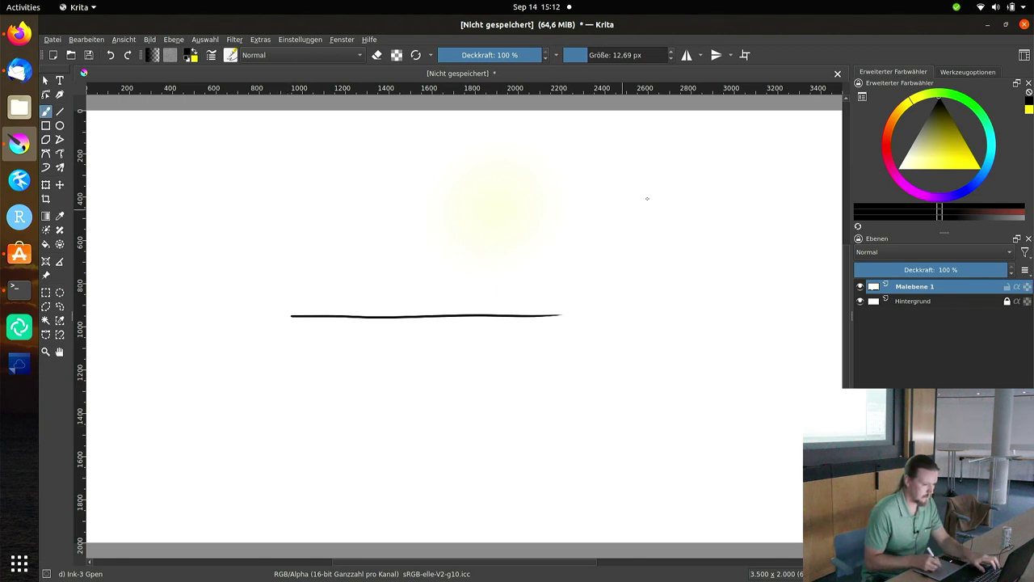
- Show the brush smoothing options in Werkzeugoptionen and zoom in on the line's end
left_click(967, 72)
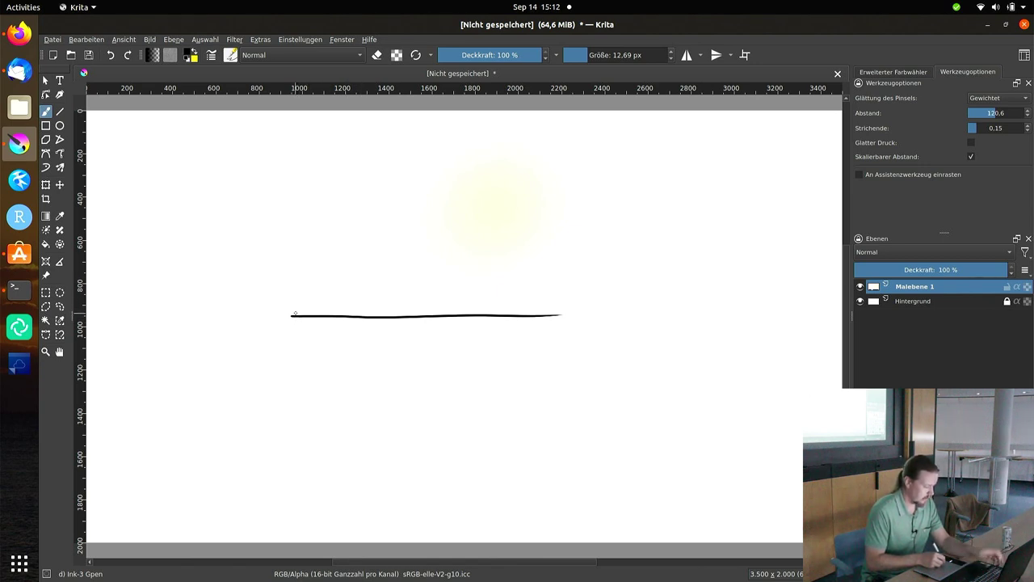
scroll(295, 315, "up", 3)
scroll(297, 314, "up", 2)
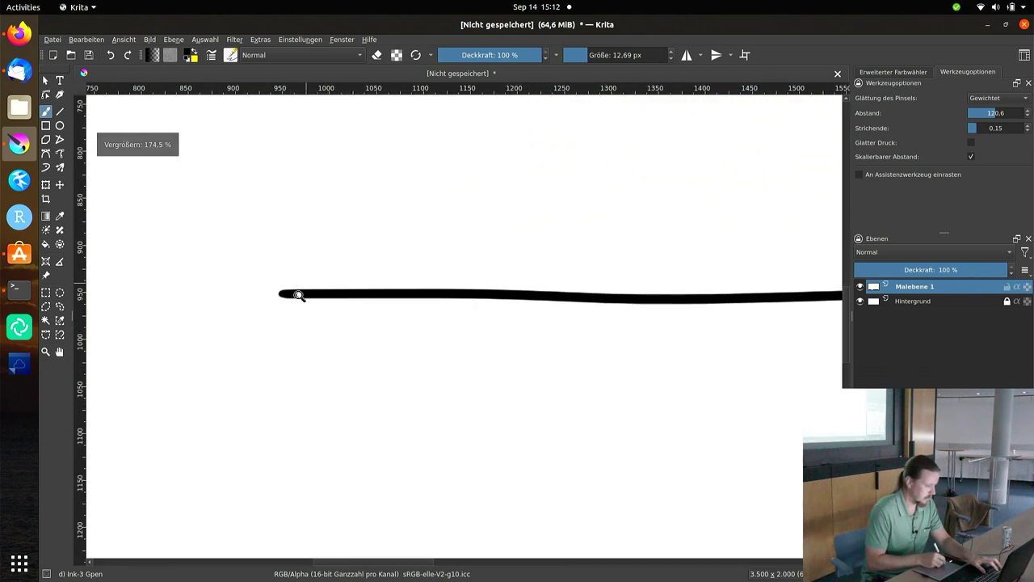
scroll(295, 294, "up", 3)
scroll(279, 265, "up", 2)
scroll(254, 256, "up", 3)
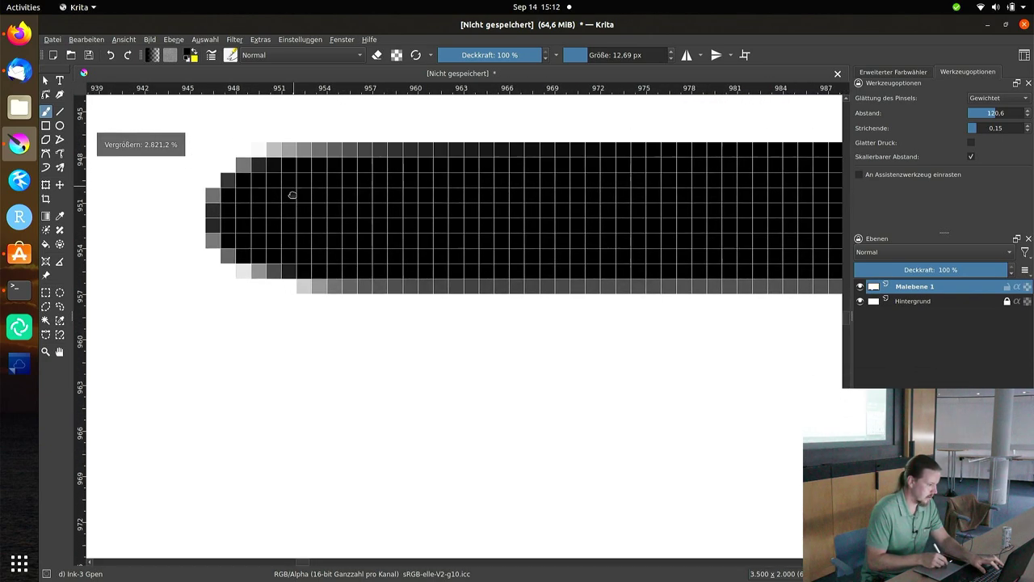
scroll(278, 326, "up", 1)
scroll(300, 272, "up", 2)
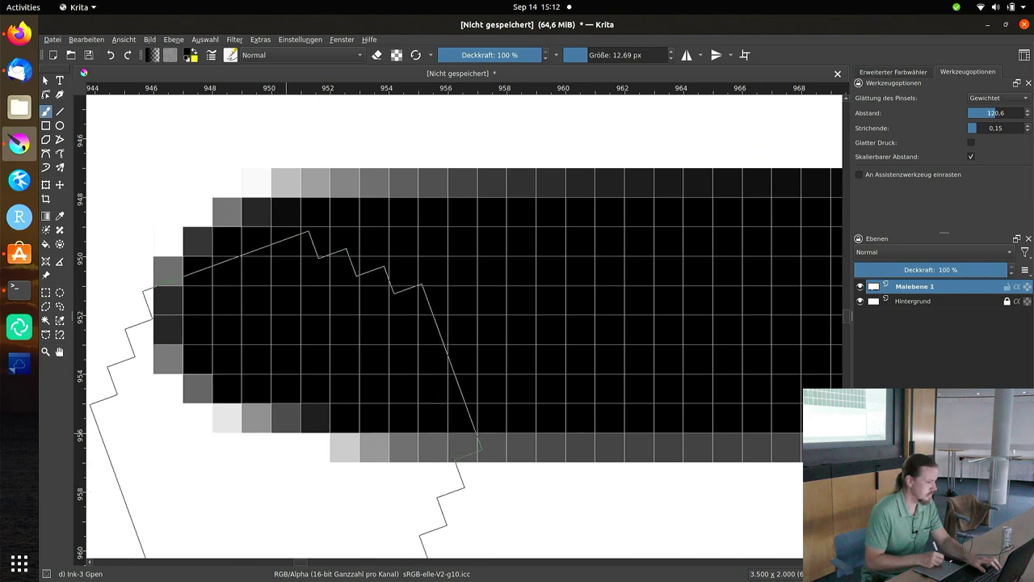
scroll(283, 323, "down", 3)
scroll(278, 360, "down", 2)
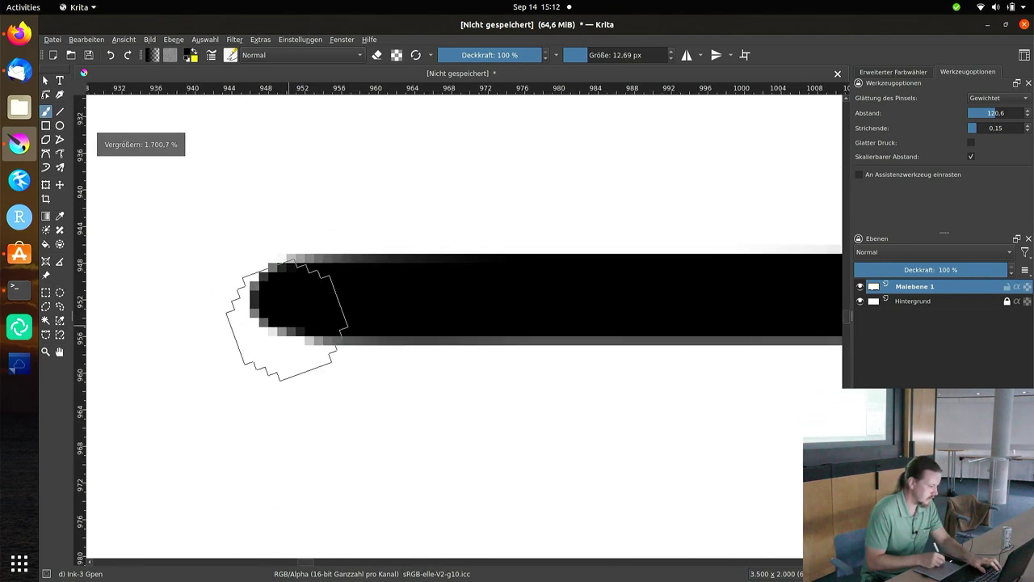
- Undo a test stroke and the black horizontal line, then zoom out to the whole canvas
left_click_drag(289, 293, 300, 473)
scroll(308, 380, "down", 7)
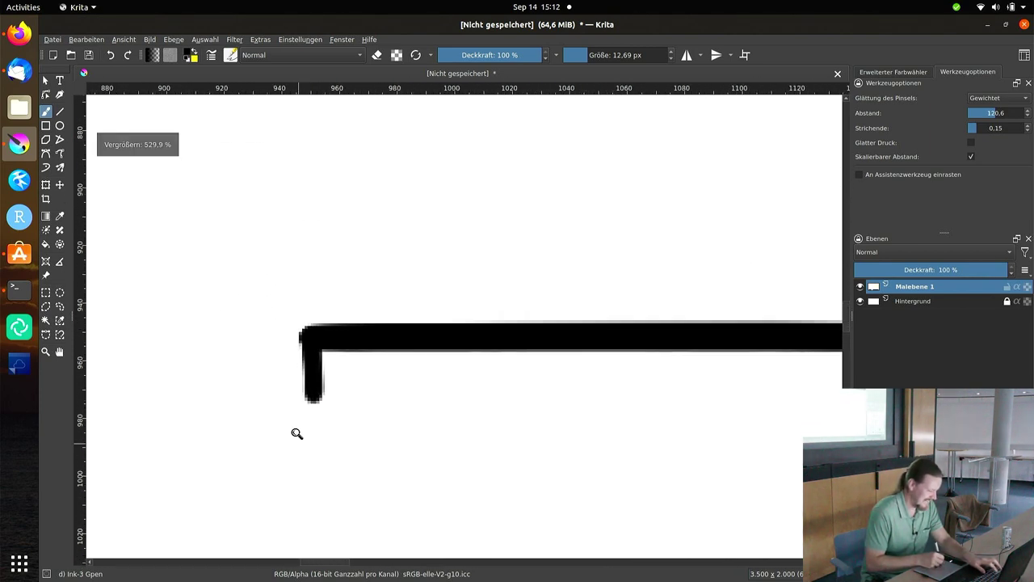
key("ctrl+z")
scroll(300, 421, "down", 1)
left_click_drag(307, 434, 300, 366)
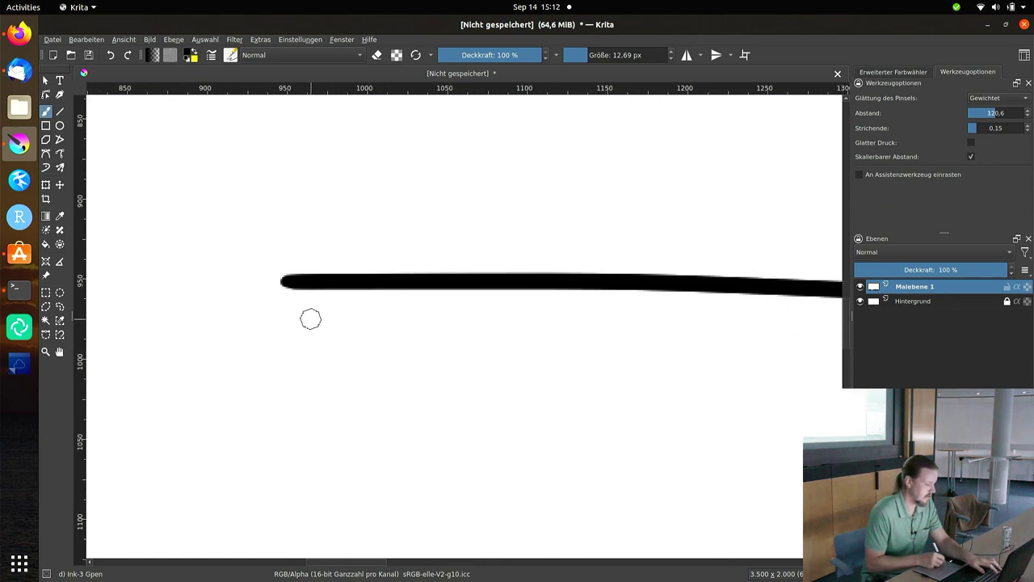
key("ctrl+z")
mouse_move(312, 323)
left_mouse_down()
mouse_move(316, 413)
mouse_move(425, 305)
left_mouse_up()
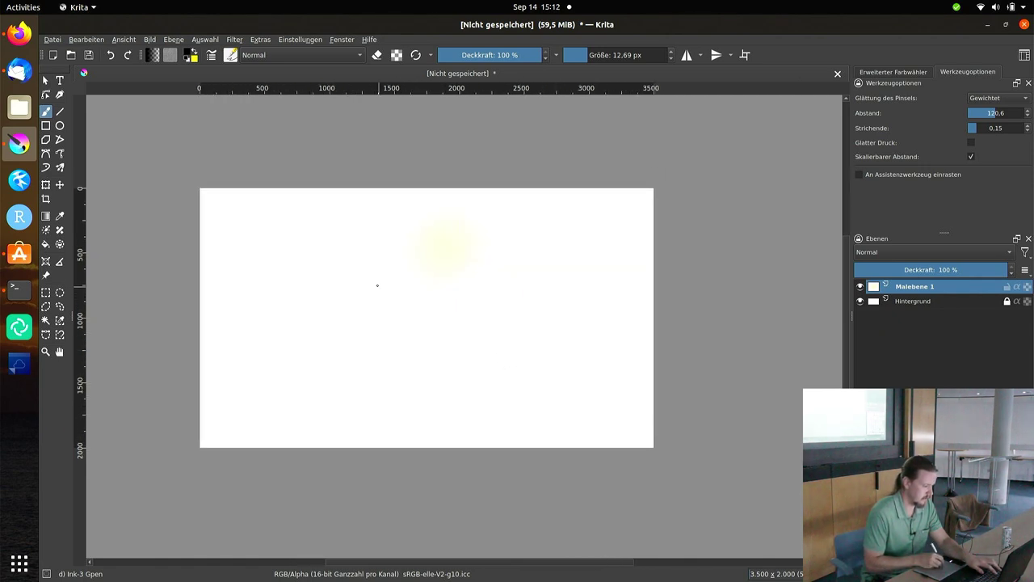
- Draw the stick figure's head and leg, plus a tall pole with a curved umbrella top beside it
left_click_drag(368, 285, 365, 300)
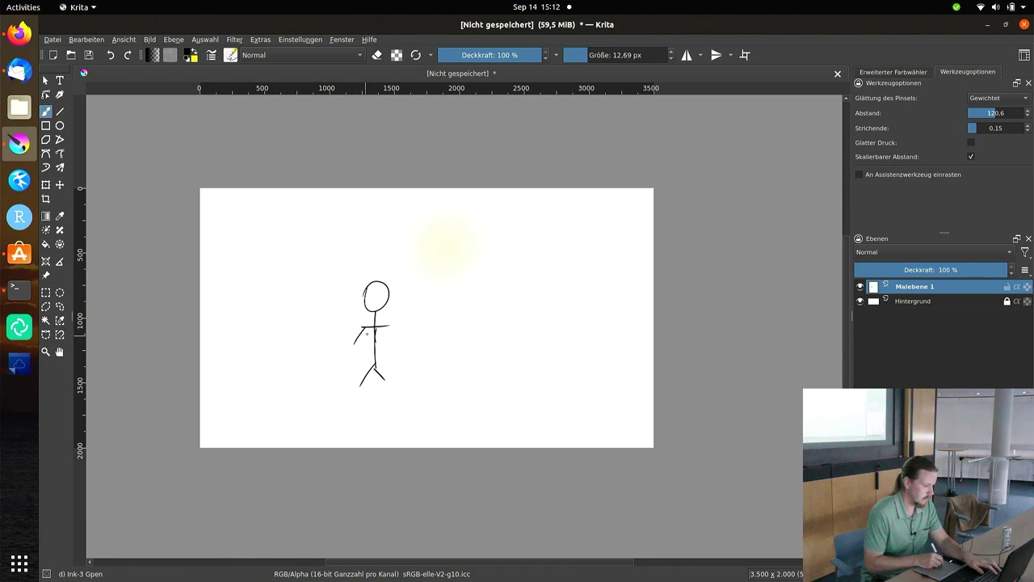
left_click_drag(386, 378, 385, 406)
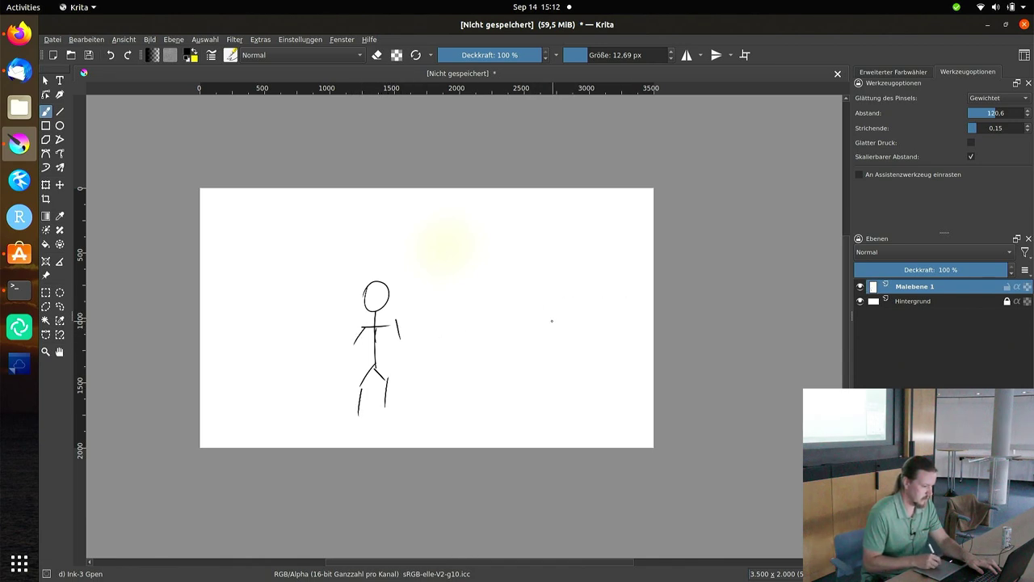
left_click_drag(525, 285, 523, 406)
left_click_drag(534, 263, 646, 272)
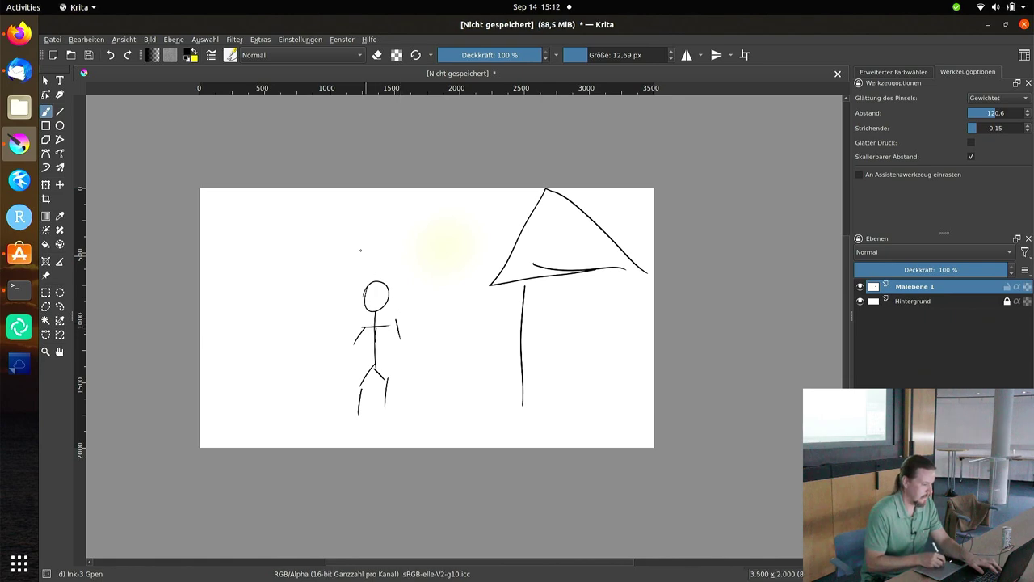
- Zoom in and give the figure a face: two eye dots, a curved nose and a smiling mouth
mouse_move(369, 282)
left_mouse_down()
mouse_move(395, 250)
mouse_move(421, 242)
mouse_move(379, 205)
mouse_move(388, 227)
left_mouse_up()
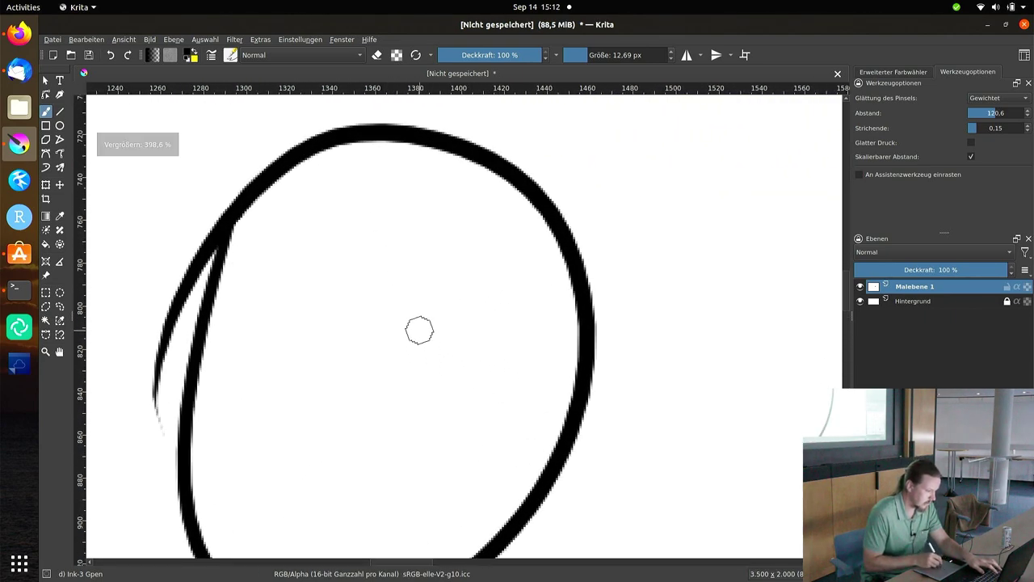
mouse_move(420, 336)
left_mouse_down()
mouse_move(436, 423)
mouse_move(394, 429)
left_mouse_up()
left_click_drag(345, 306, 343, 317)
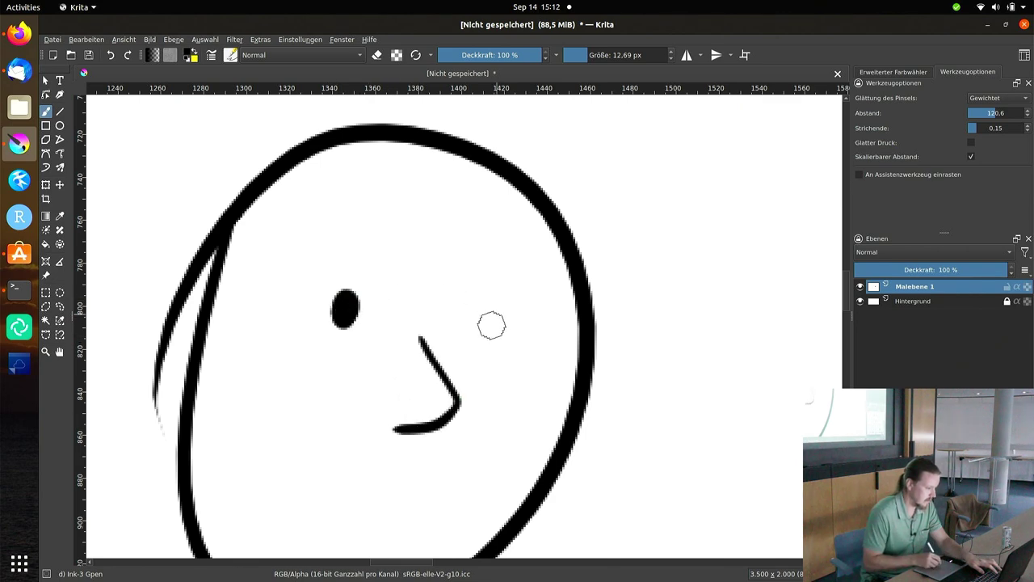
left_click_drag(467, 302, 467, 314)
left_click_drag(501, 367, 485, 300)
left_click_drag(298, 400, 441, 414)
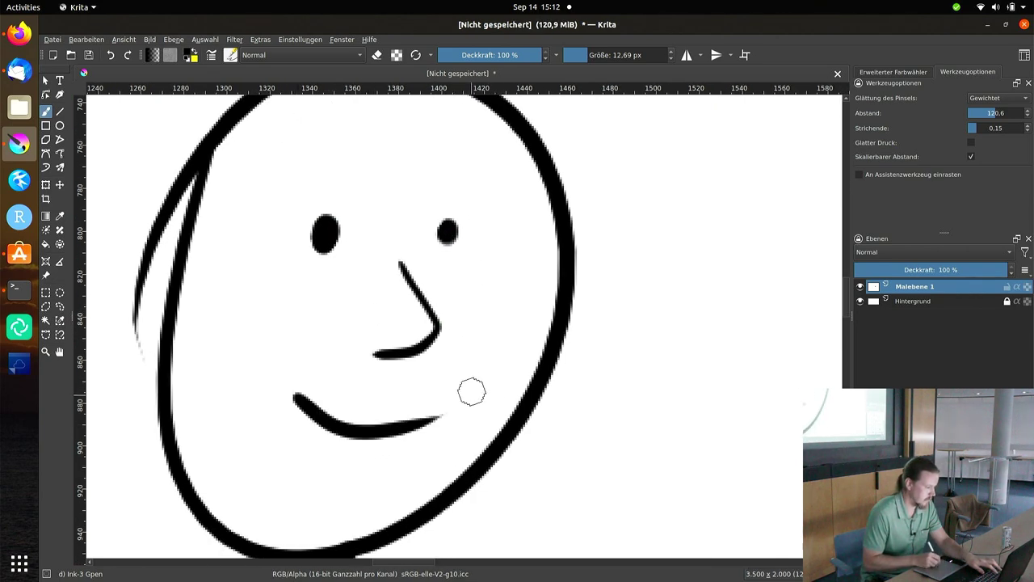
mouse_move(471, 358)
left_mouse_down()
mouse_move(450, 430)
mouse_move(445, 423)
left_mouse_up()
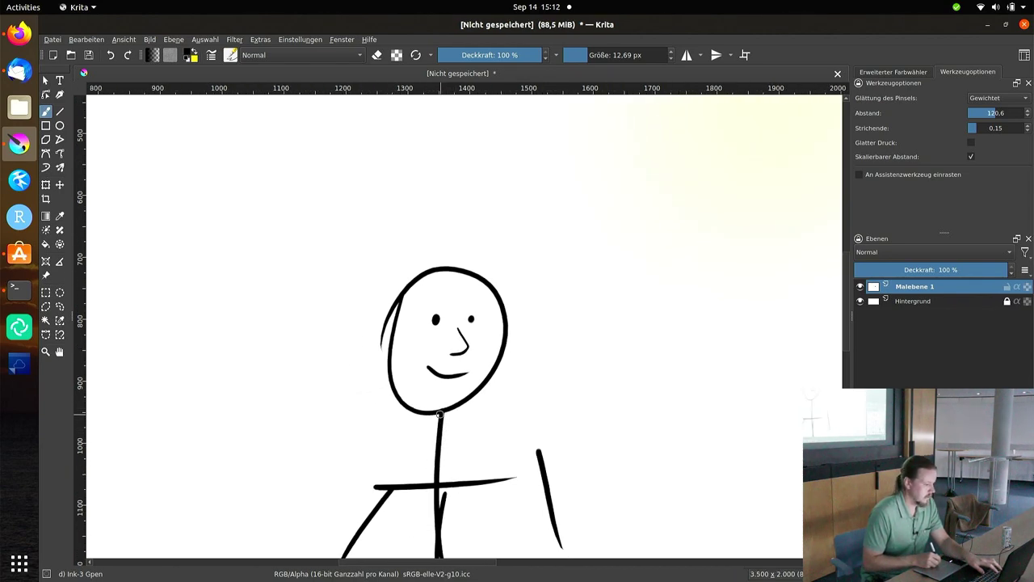
left_click_drag(443, 321, 433, 322)
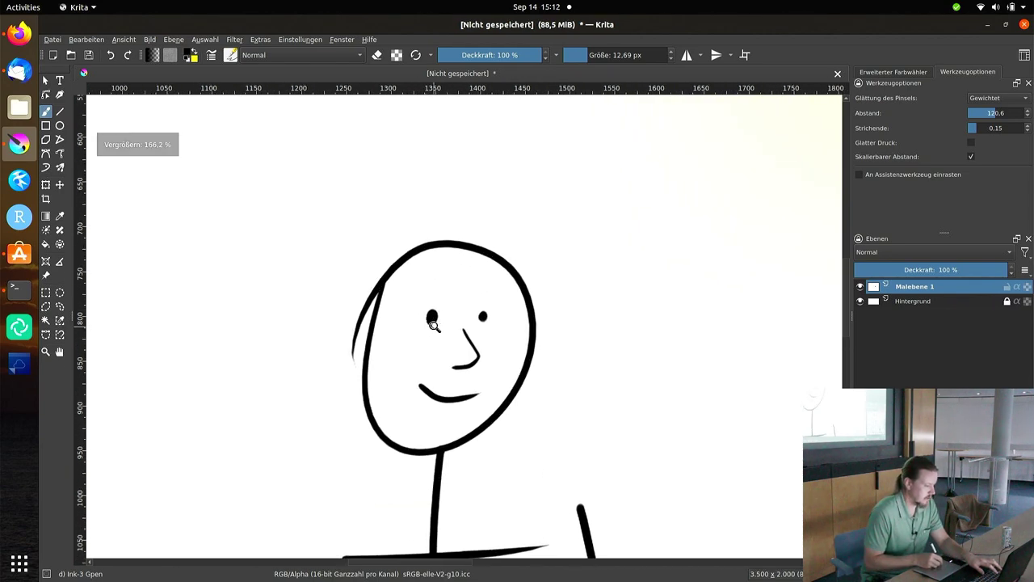
scroll(432, 321, "up", 3)
scroll(432, 321, "up", 1)
scroll(432, 321, "up", 1)
scroll(432, 319, "down", 5)
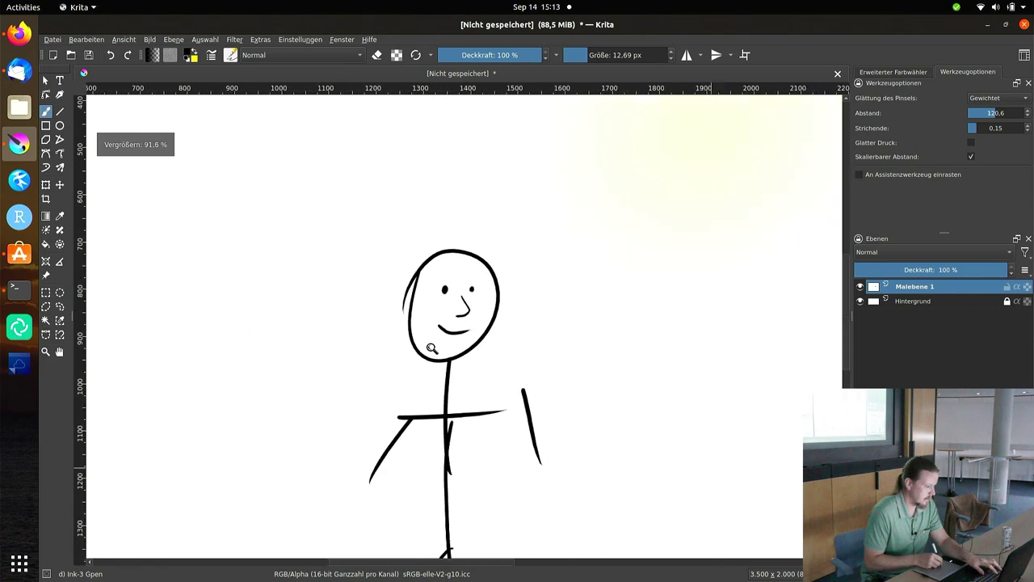
scroll(441, 311, "down", 4)
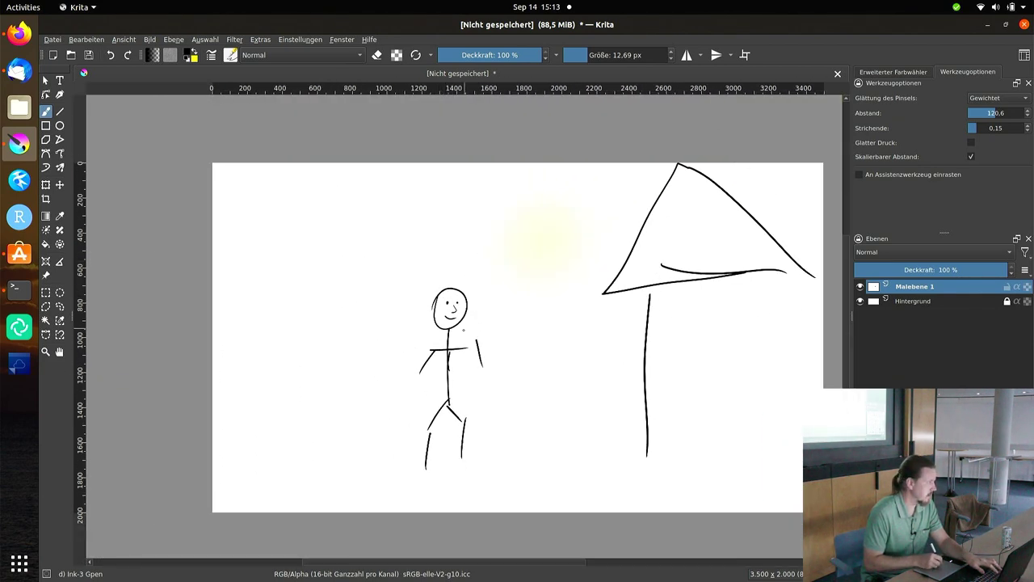
- Undo the stick figure, face and pole strokes with three Ctrl+Z presses
key("ctrl+z")
key("ctrl+z")
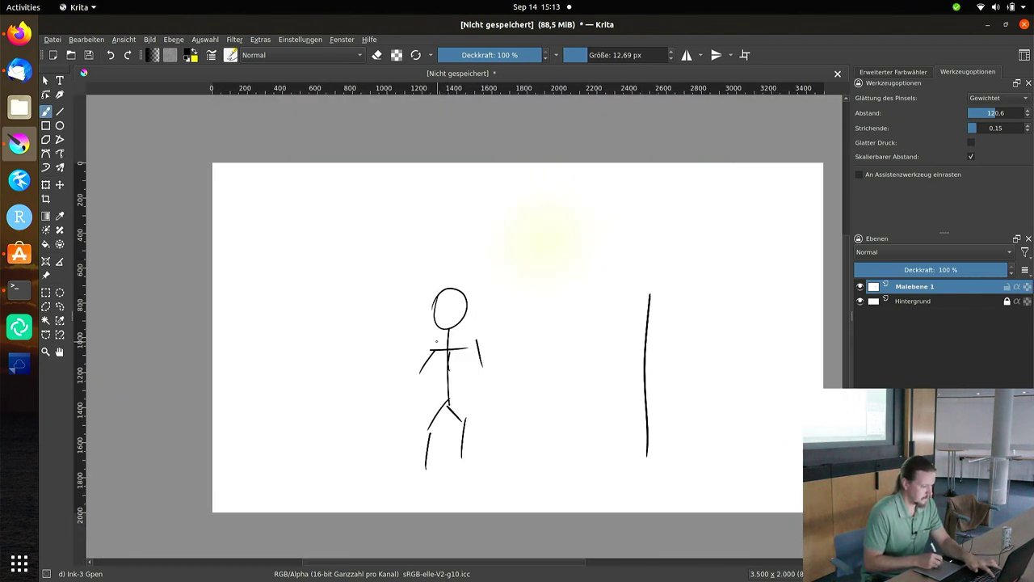
key("ctrl+z")
key("ctrl+z")
key("ctrl+z")
key("ctrl+z")
key("ctrl+z")
key("ctrl+z")
key("ctrl+z")
key("ctrl+z")
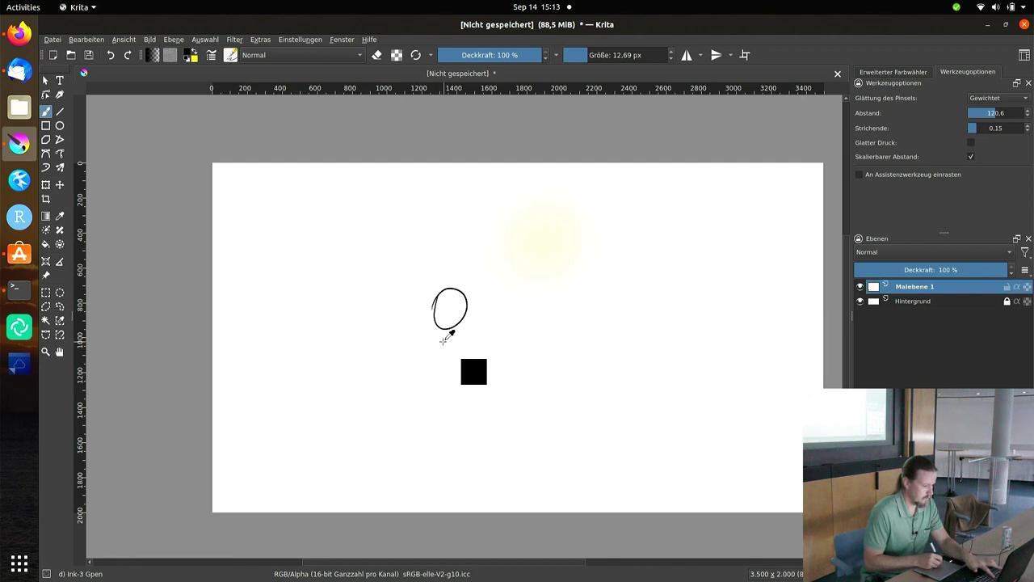
key("ctrl+z")
key("ctrl+z")
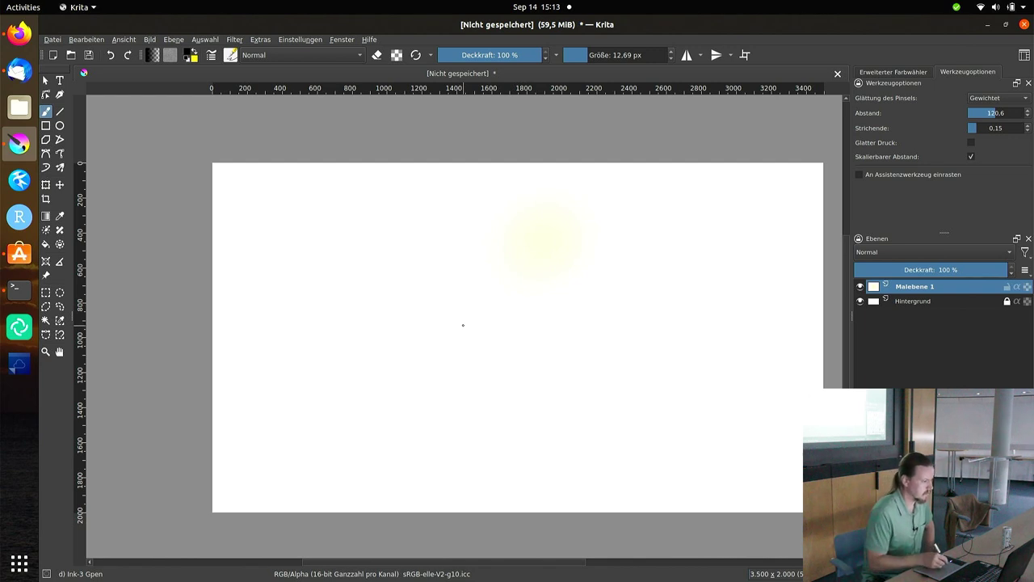
- Enable Hilfslinien anzeigen (Show Guides) from the Ansicht menu
left_click(129, 40)
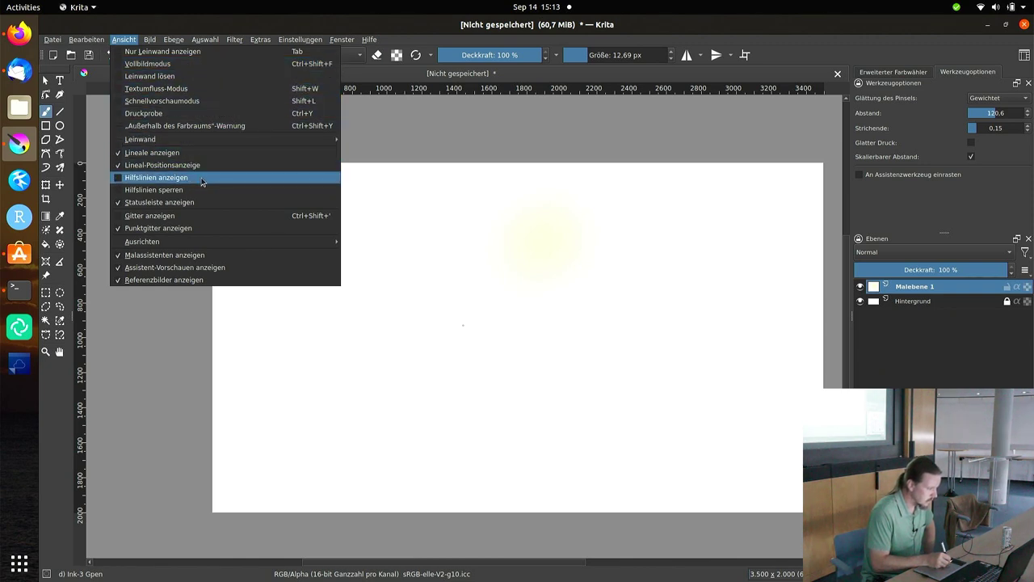
left_click(162, 177)
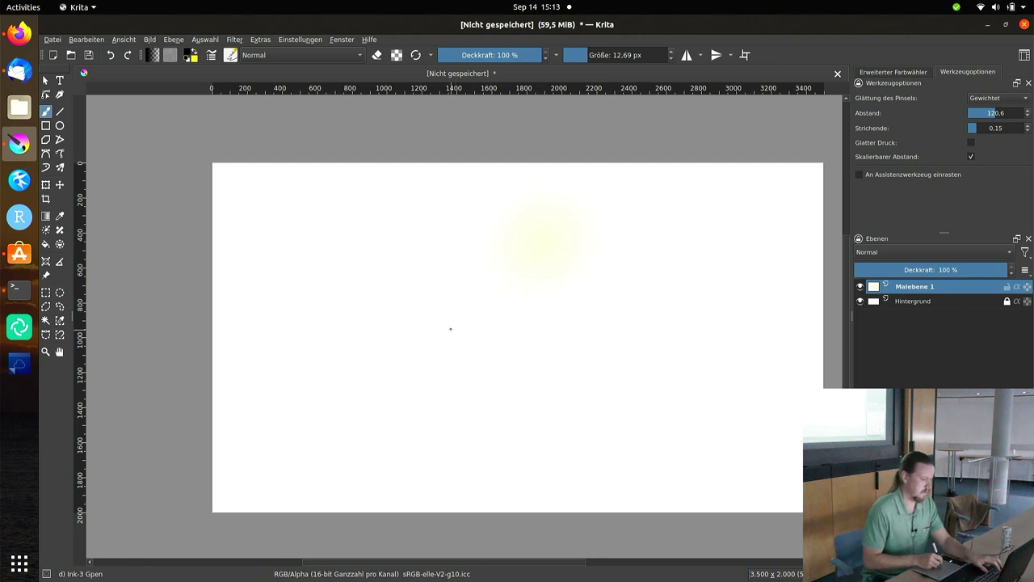
- Try the Rectangular Selection tool, return to the Freehand Brush, and look through the Extras menu
left_click_drag(450, 329, 472, 303)
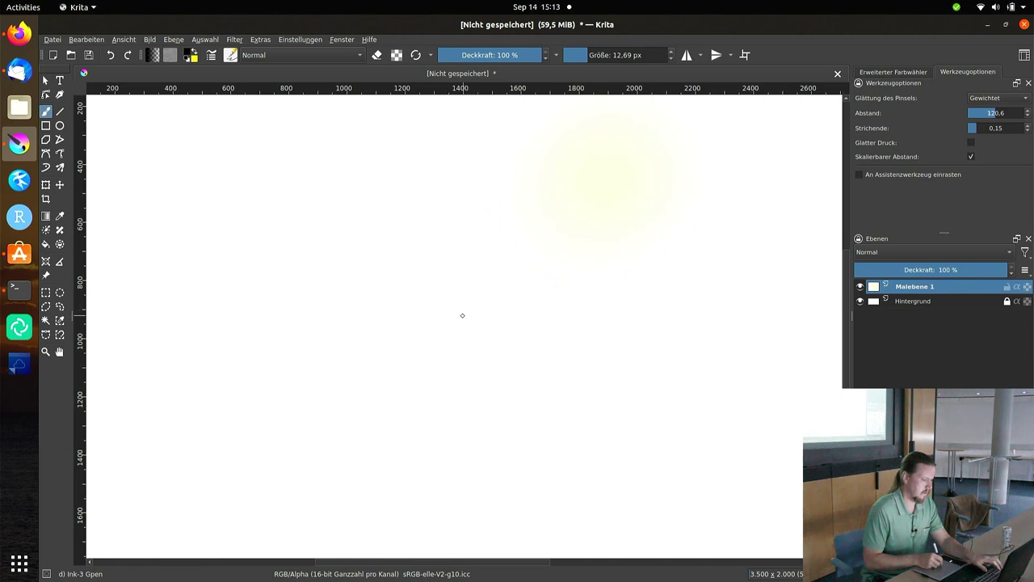
key("ctrl")
key("ctrl")
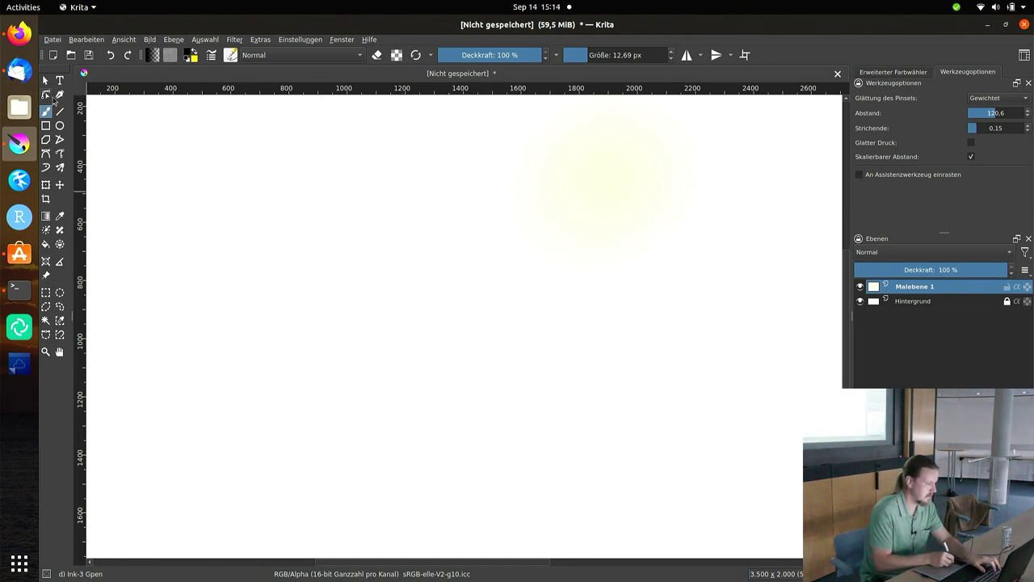
left_click(46, 292)
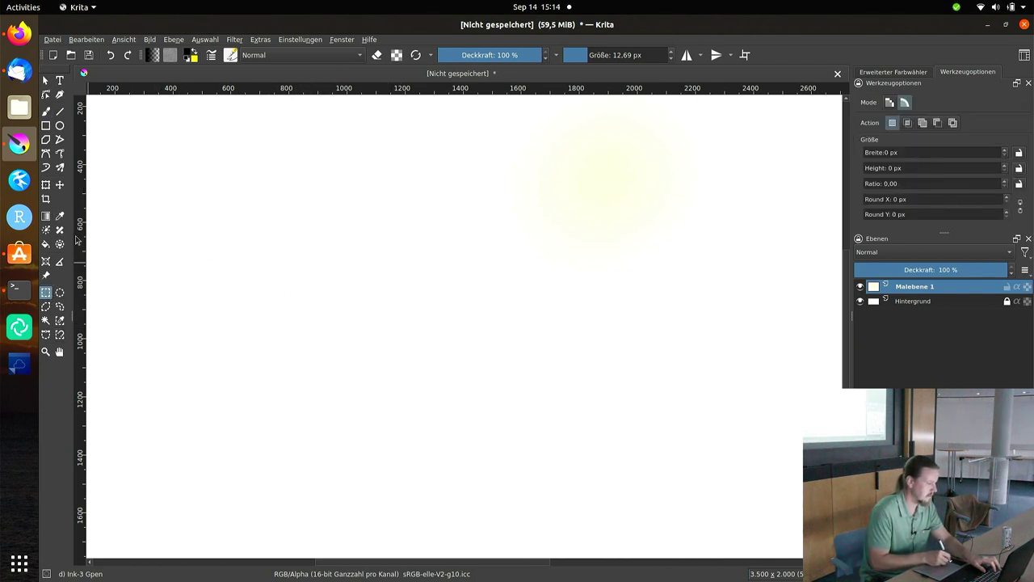
left_click(46, 113)
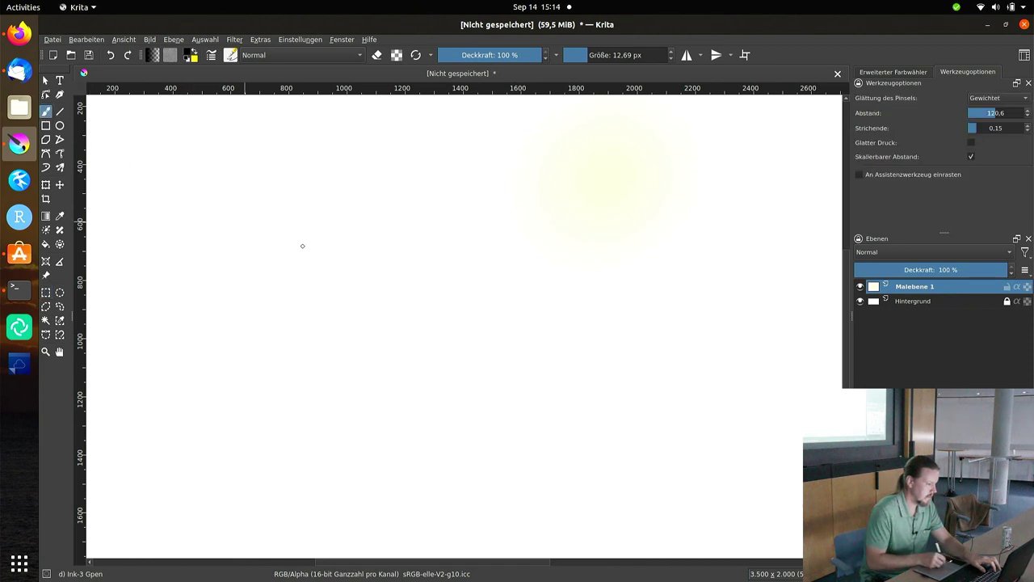
left_click(266, 41)
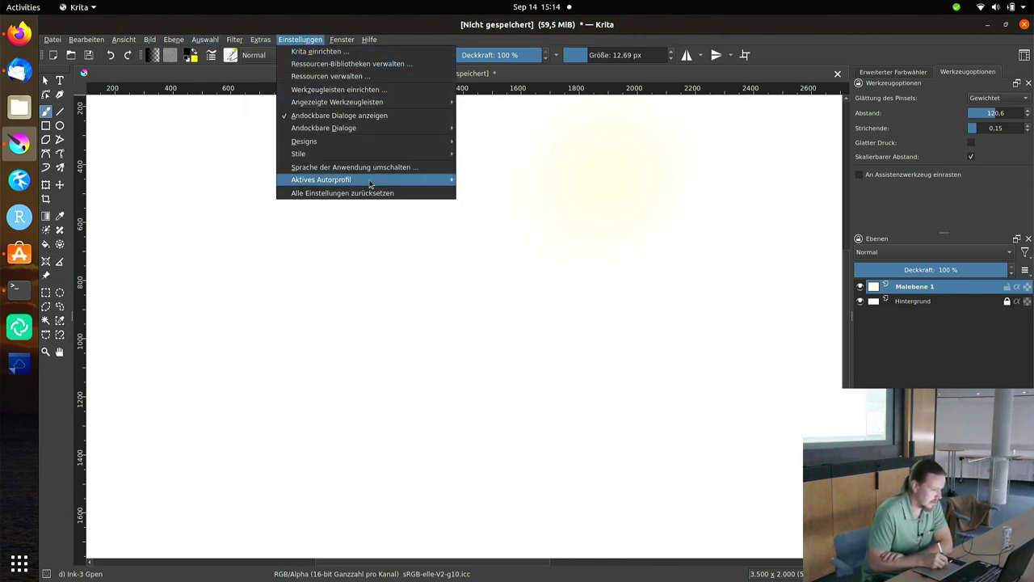
mouse_move(337, 102)
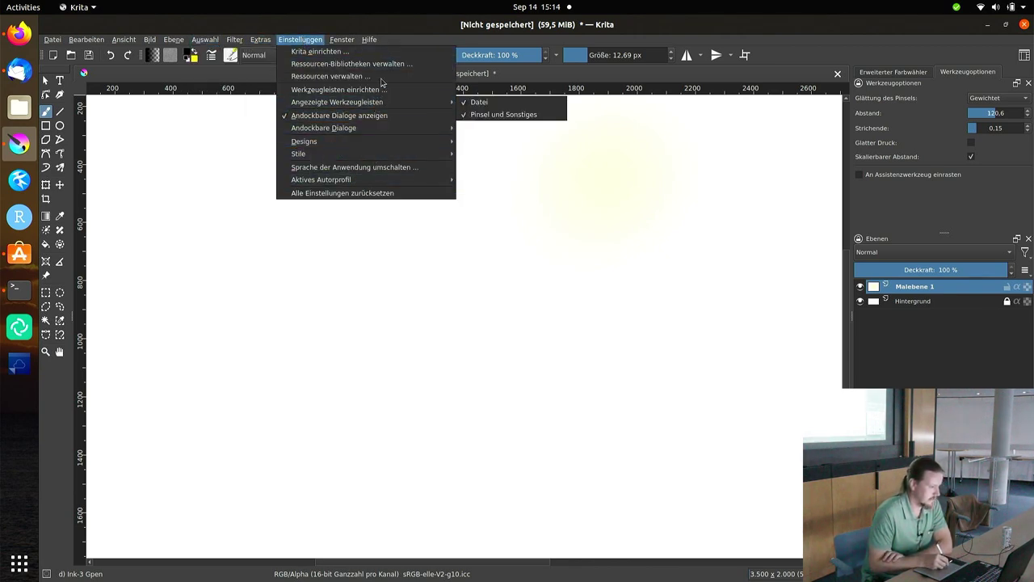
- Inspect the Tablet-Einstellungen pressure curve in Krita einrichten, then cancel without changes
left_click(388, 52)
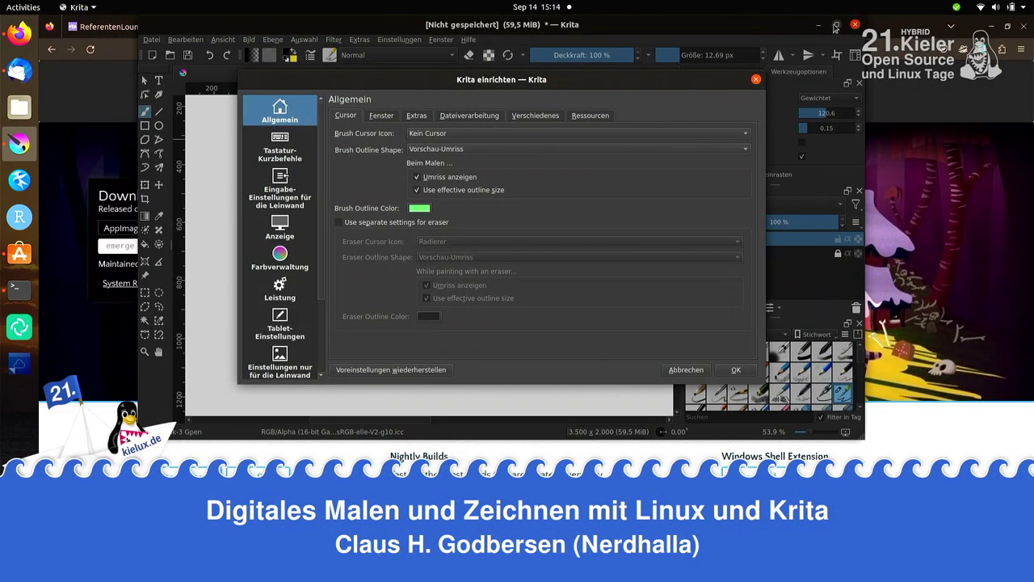
left_click(836, 24)
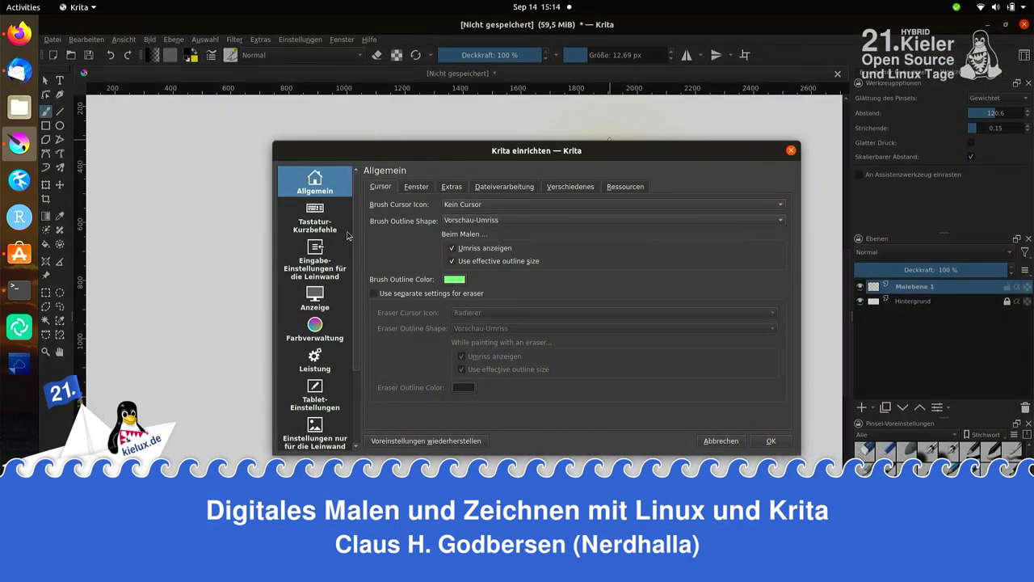
scroll(324, 307, "down", 3)
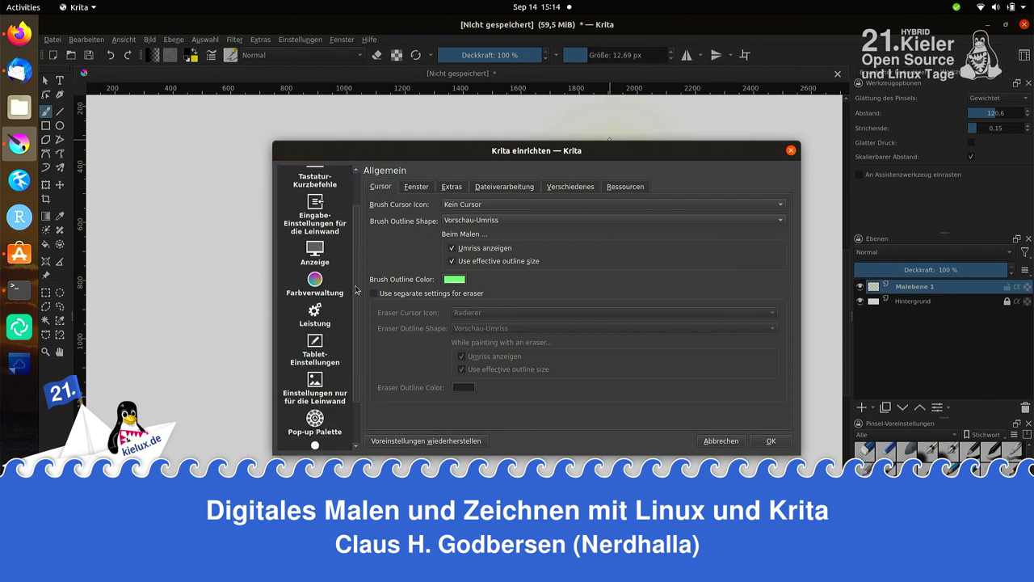
left_click(330, 317)
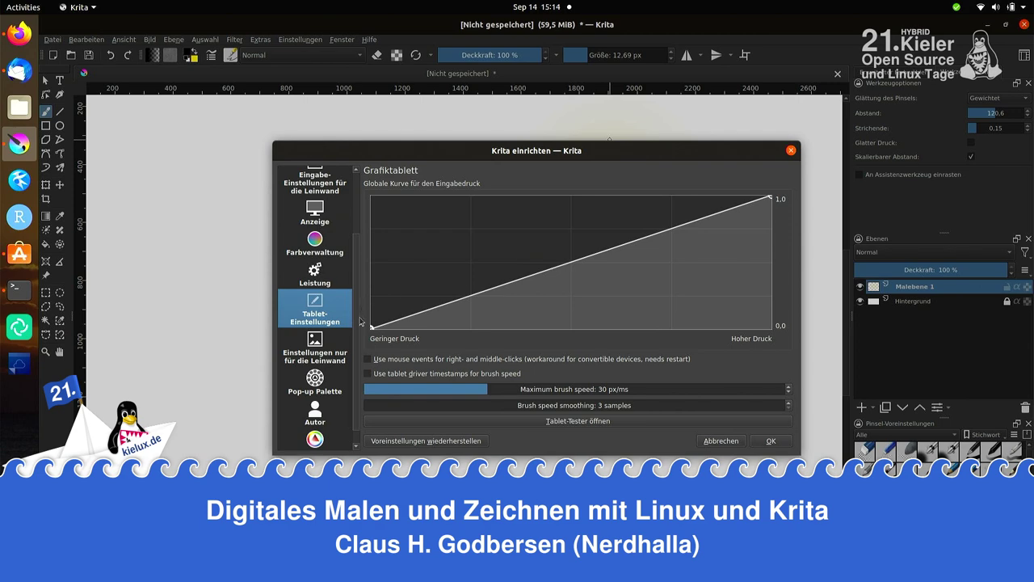
scroll(359, 307, "down", 1)
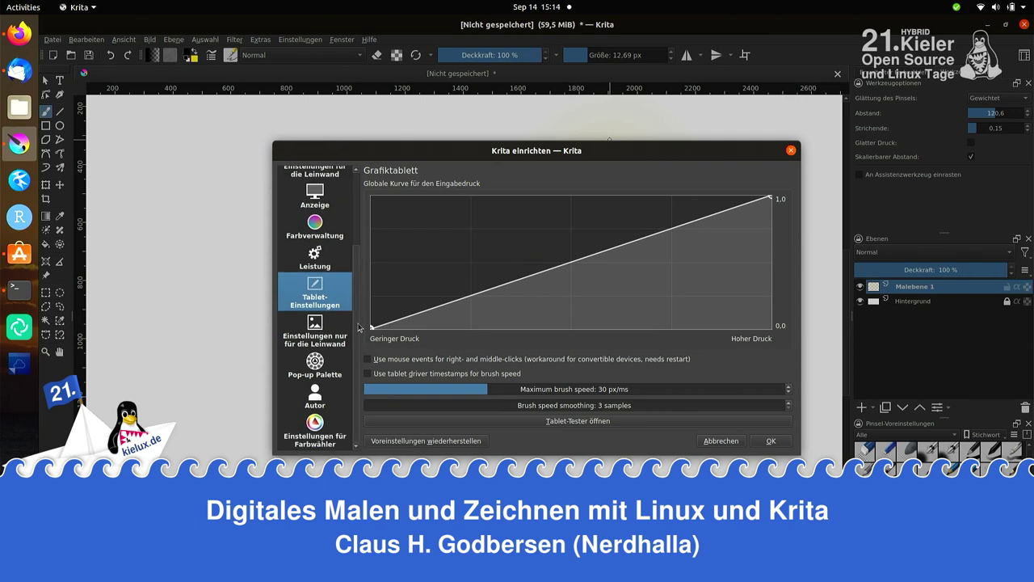
scroll(361, 326, "up", 2)
scroll(361, 251, "up", 2)
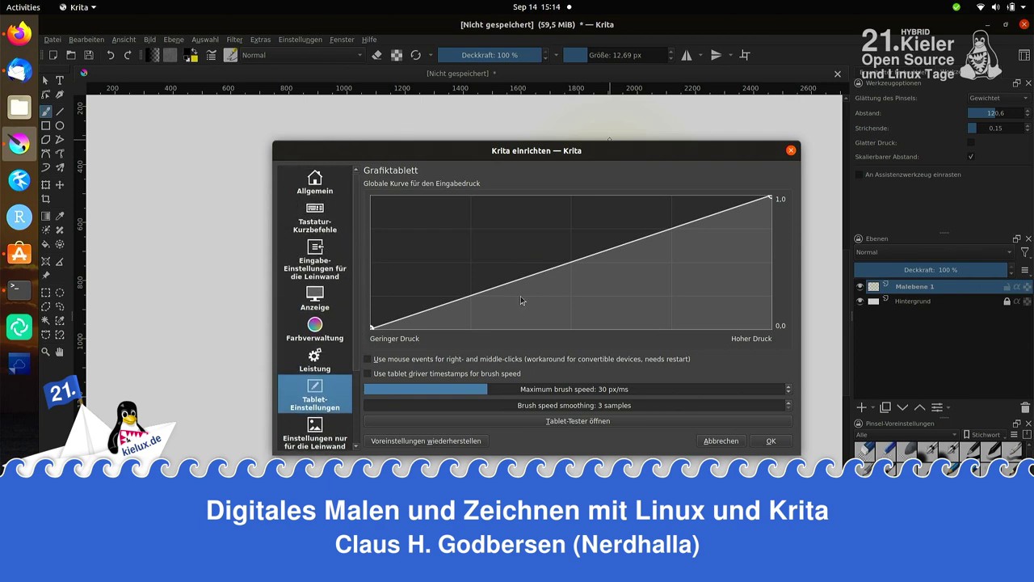
left_click(721, 442)
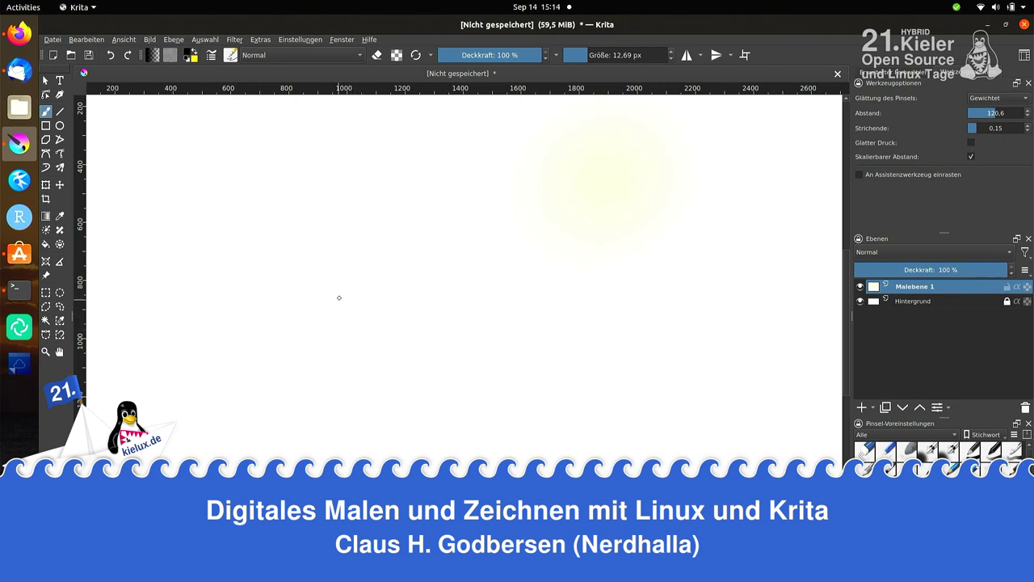
left_click_drag(345, 258, 345, 323)
left_click_drag(315, 283, 379, 283)
mouse_move(363, 224)
left_mouse_down()
mouse_move(390, 178)
mouse_move(387, 257)
left_mouse_up()
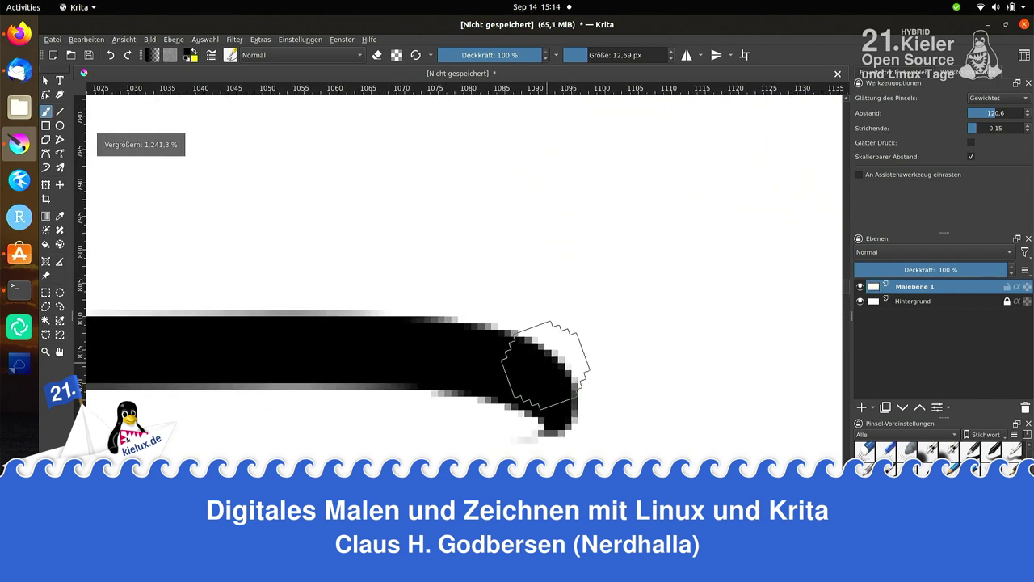
left_click_drag(552, 390, 543, 4)
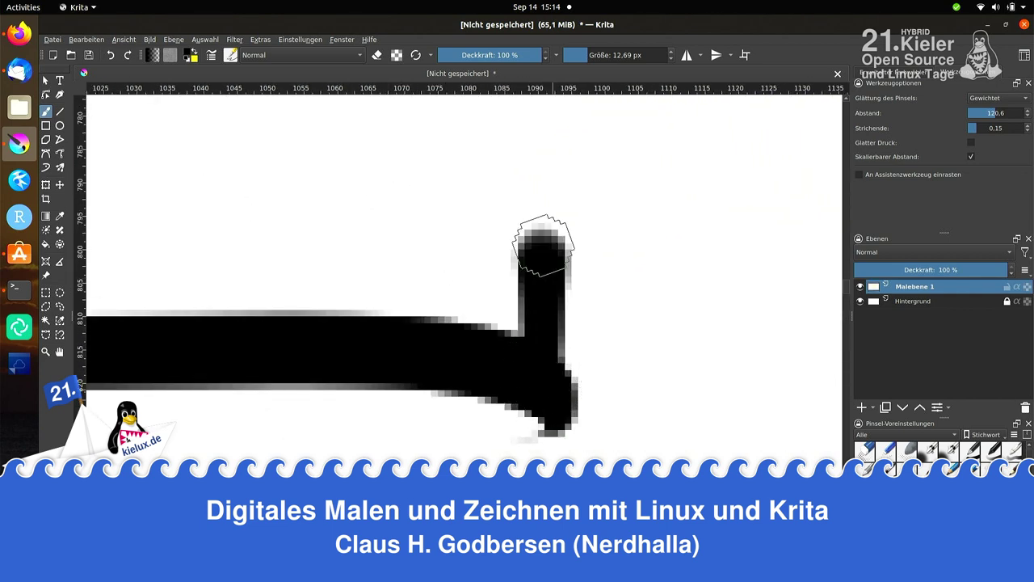
left_click_drag(509, 105, 498, 323)
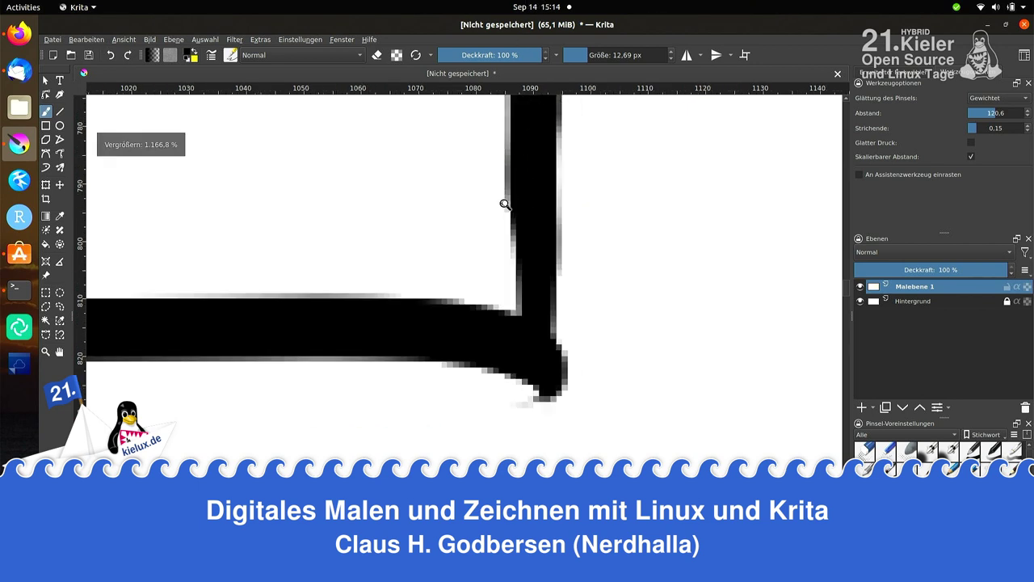
key("ctrl+z")
key("ctrl+z")
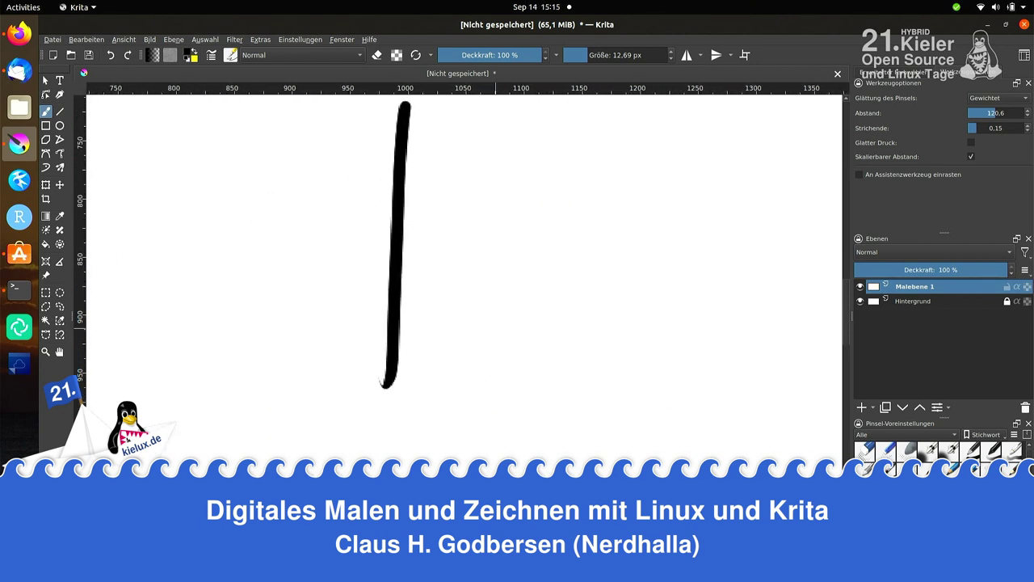
key("ctrl+z")
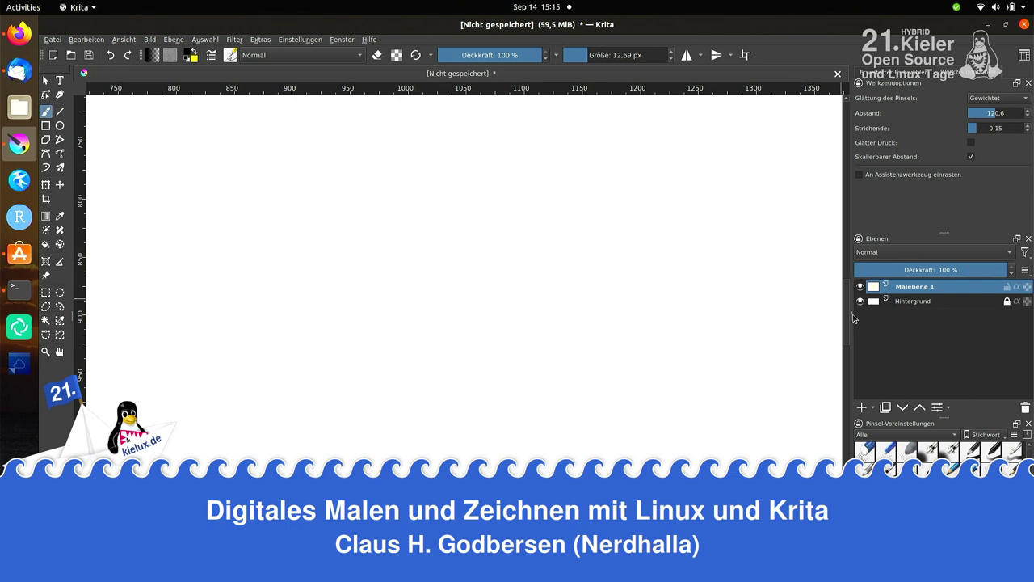
- Drag the canvas–docker splitter rightward to narrow the side panels
left_click_drag(853, 317, 875, 333)
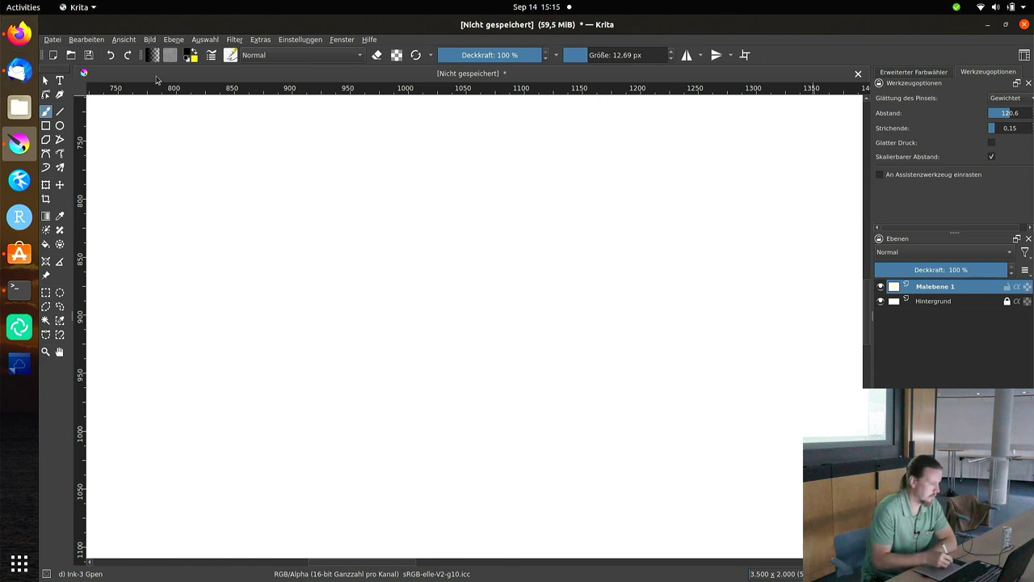
- Browse the Datei, Bearbeiten and Extras menus, closing each without choosing a command
left_click(52, 41)
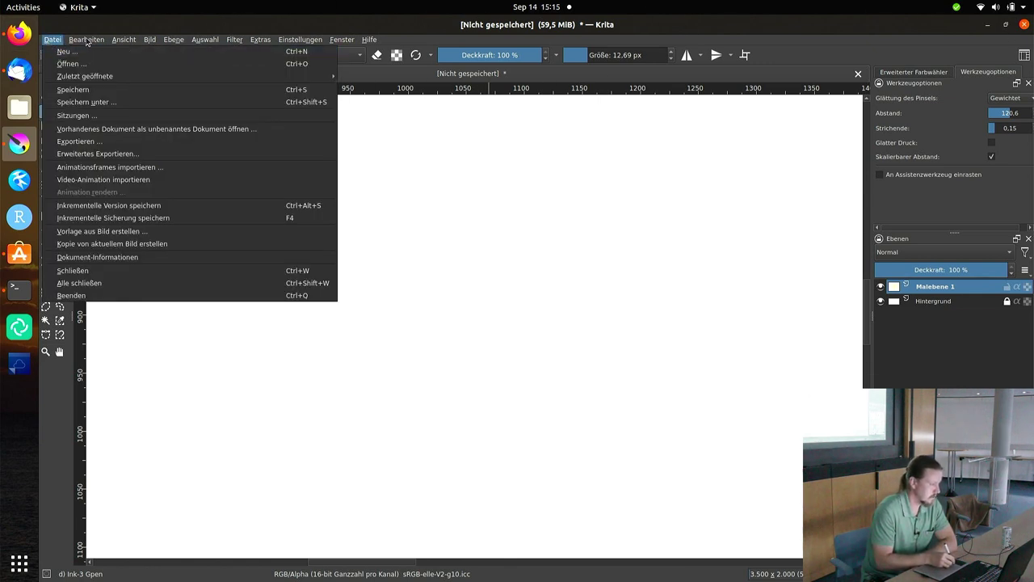
left_click(88, 42)
left_click(88, 44)
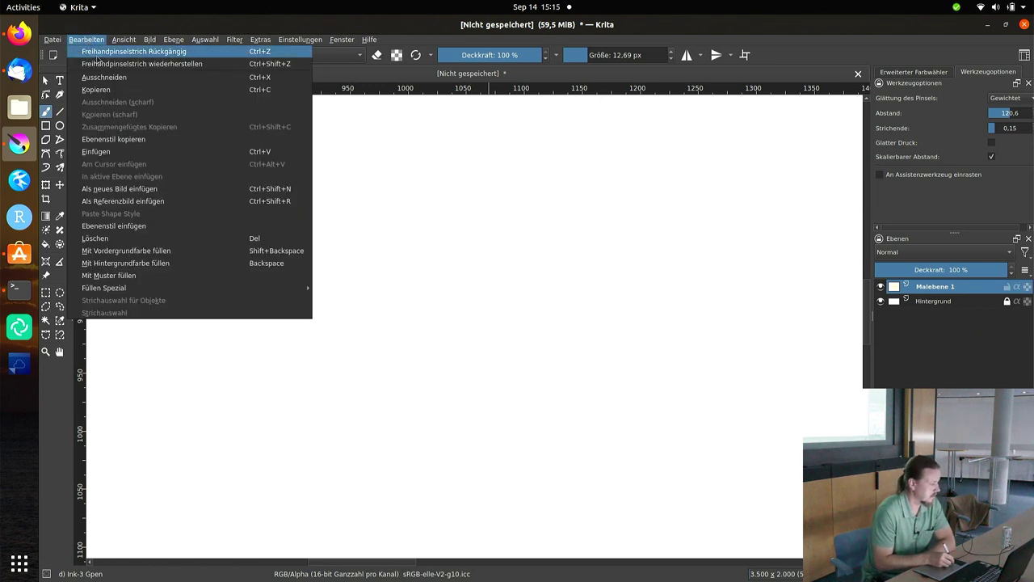
left_click(95, 42)
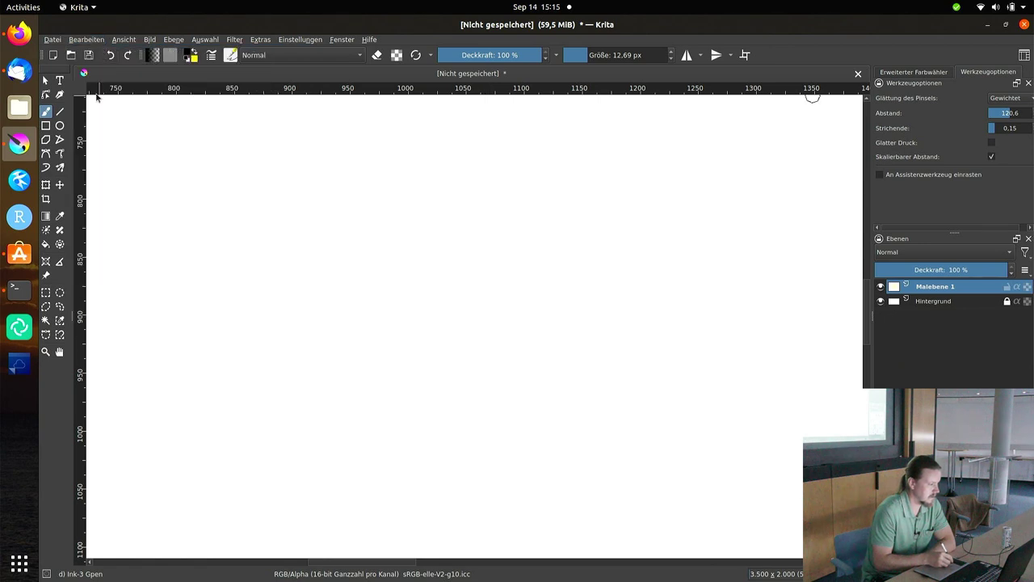
left_click(257, 40)
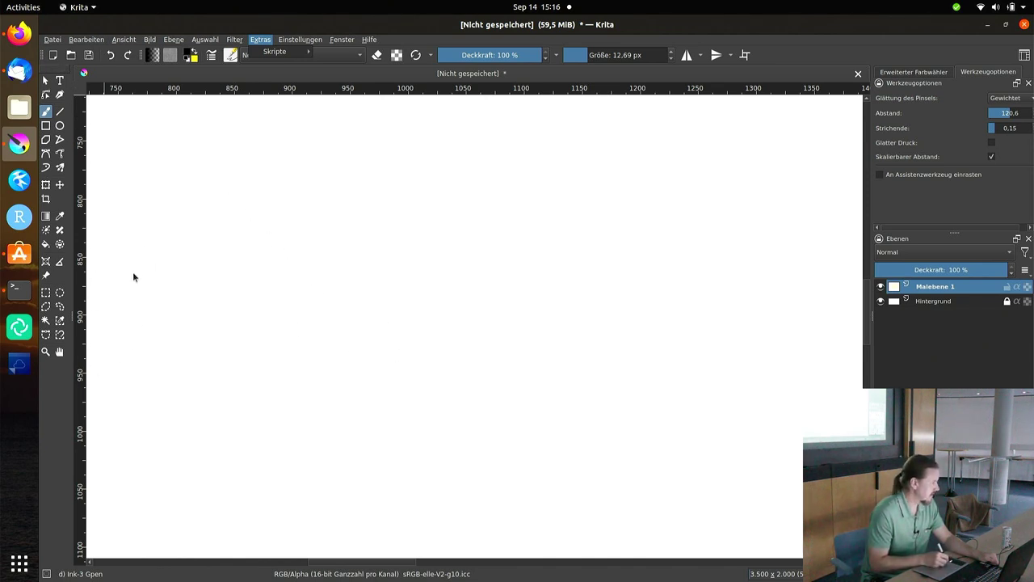
left_click(46, 82)
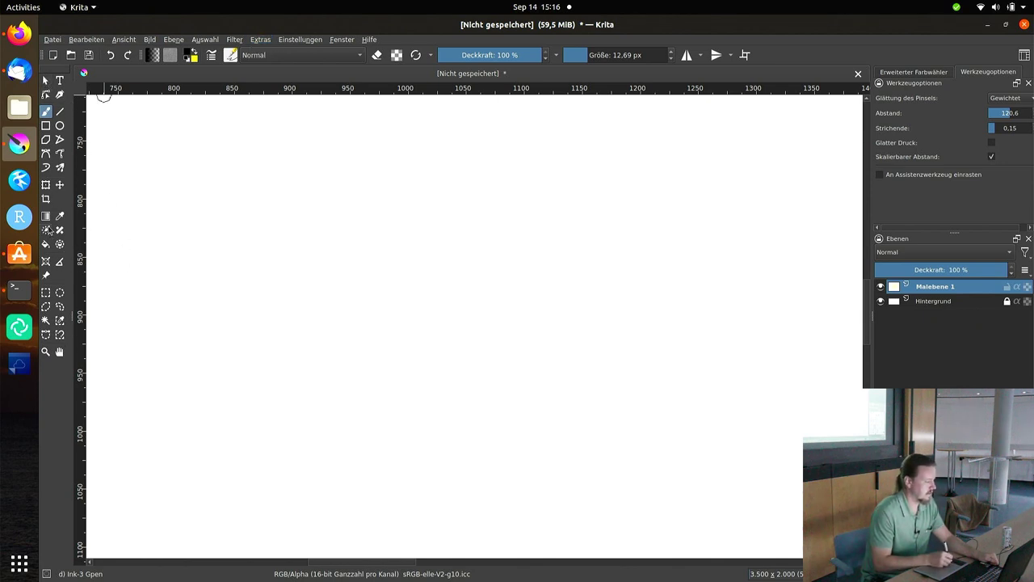
- Sketch a freehand box with the brush, undo it, and select the Rectangle tool
left_click(59, 112)
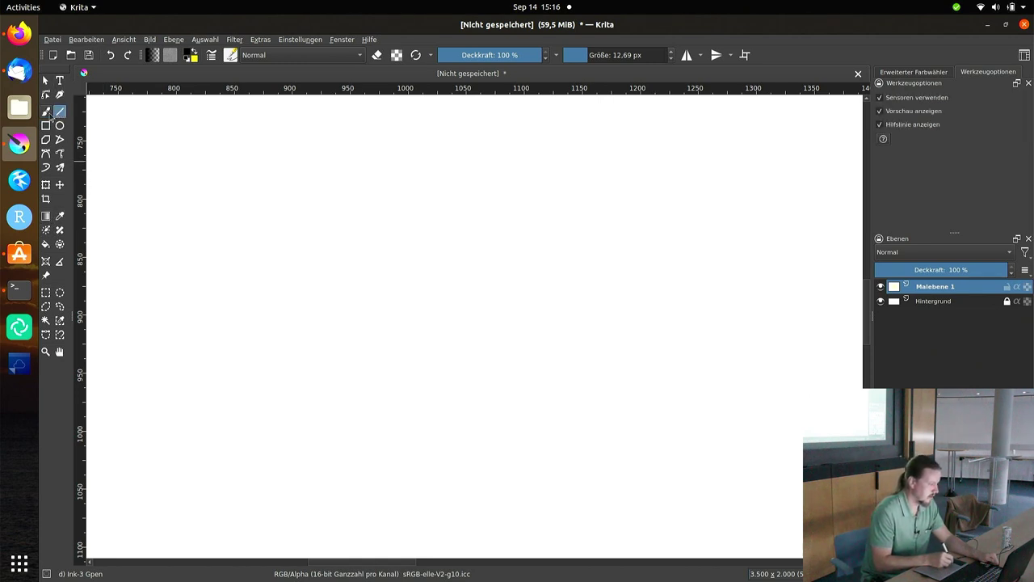
left_click(46, 111)
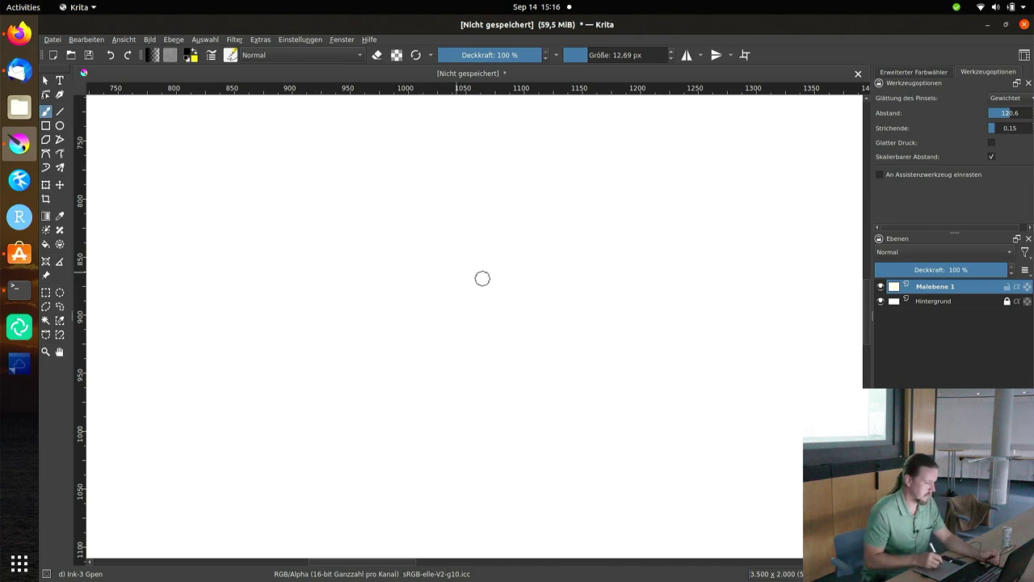
mouse_move(343, 253)
left_mouse_down()
mouse_move(417, 235)
mouse_move(337, 239)
left_mouse_up()
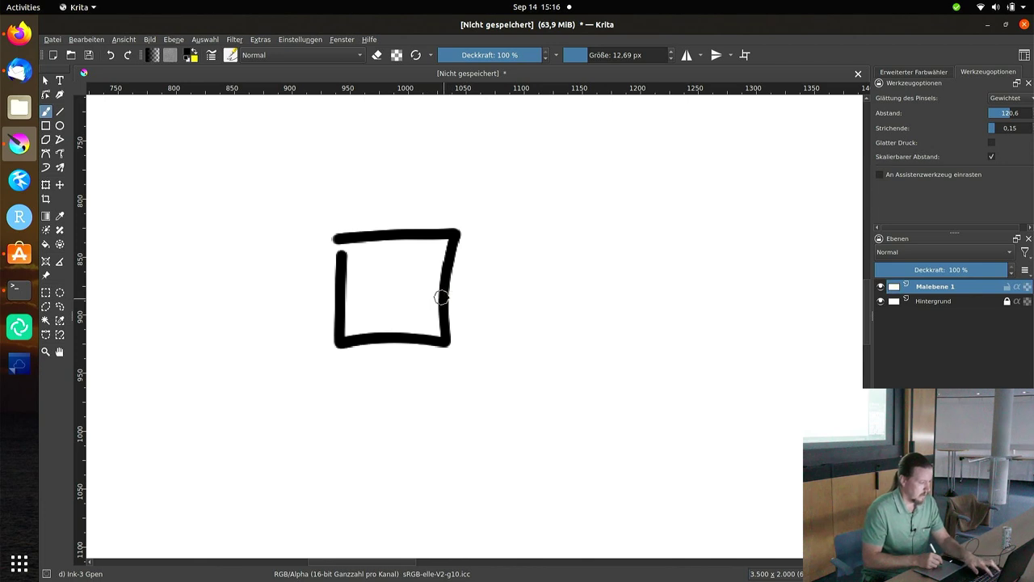
key("ctrl+z")
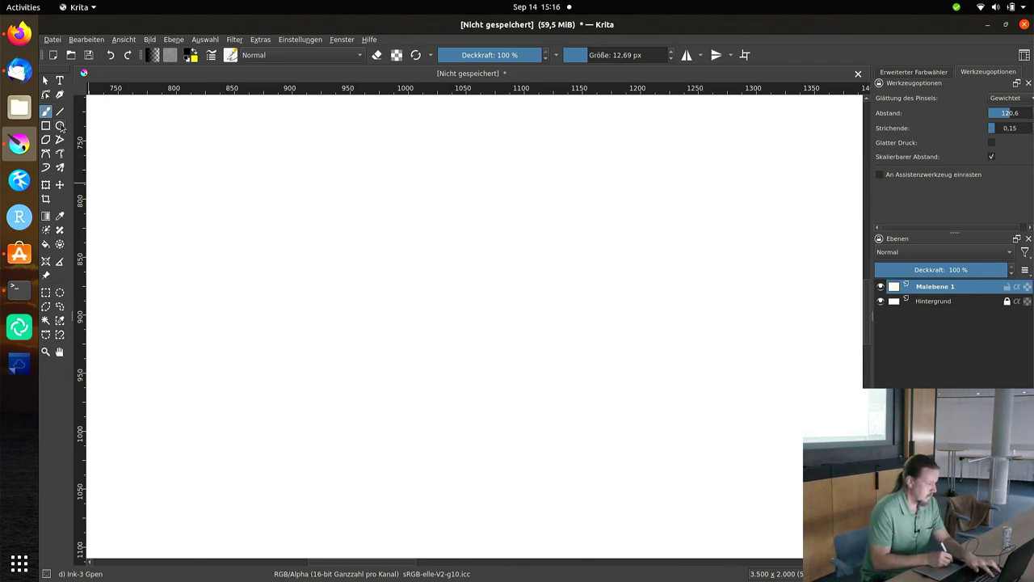
left_click(45, 126)
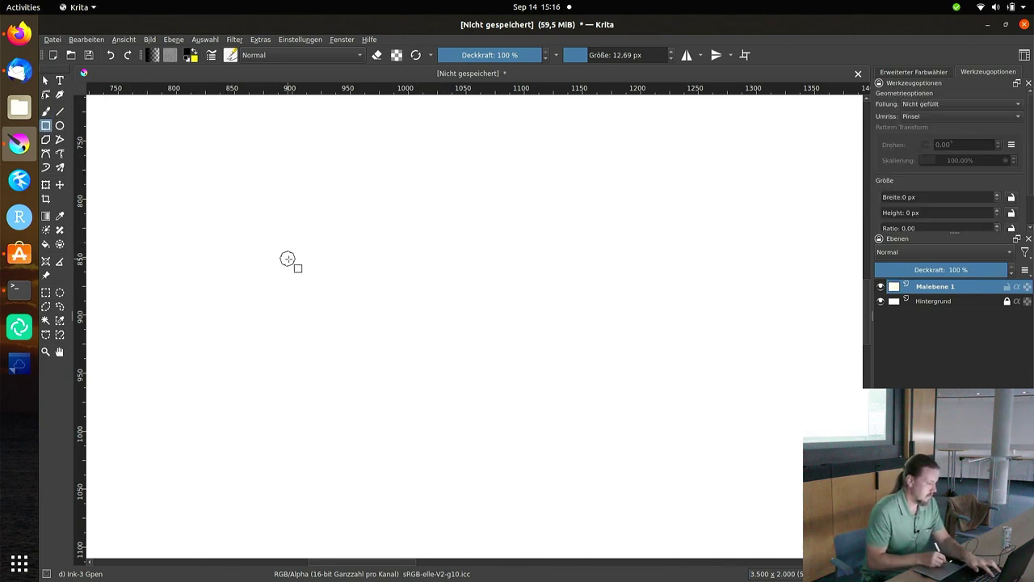
- Try a rounded rectangle and an ellipse, undo both, then draw a black rounded rectangle
mouse_move(239, 214)
left_mouse_down()
mouse_move(517, 421)
mouse_move(628, 457)
left_mouse_up()
key("ctrl+z")
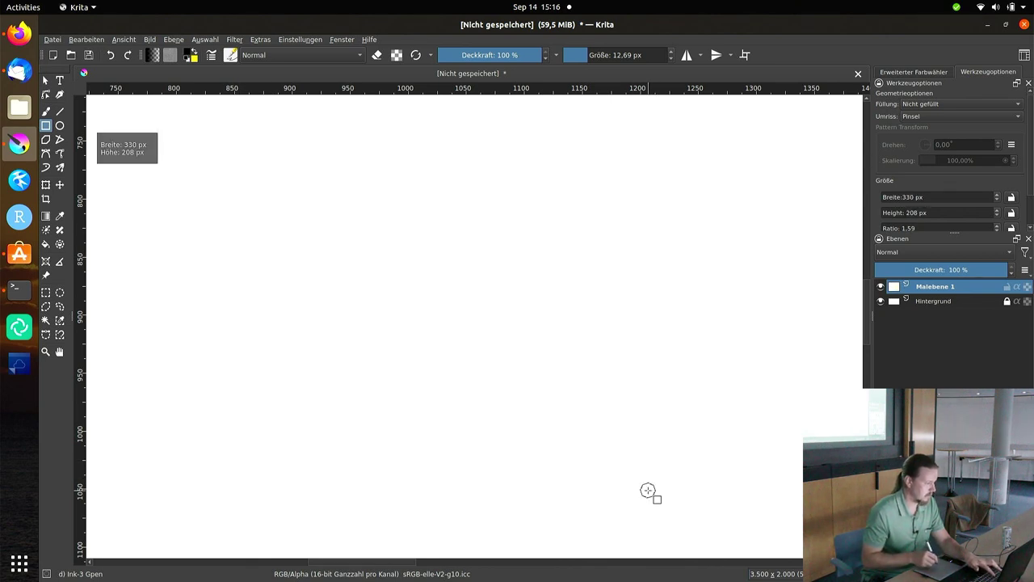
left_click(59, 126)
left_click_drag(231, 214, 594, 495)
key("ctrl+z")
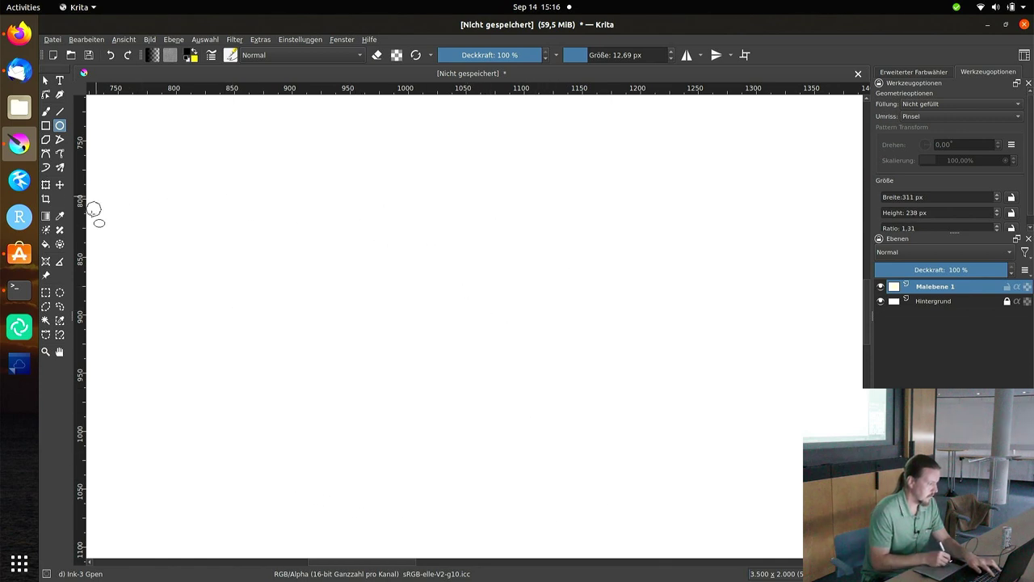
left_click(45, 243)
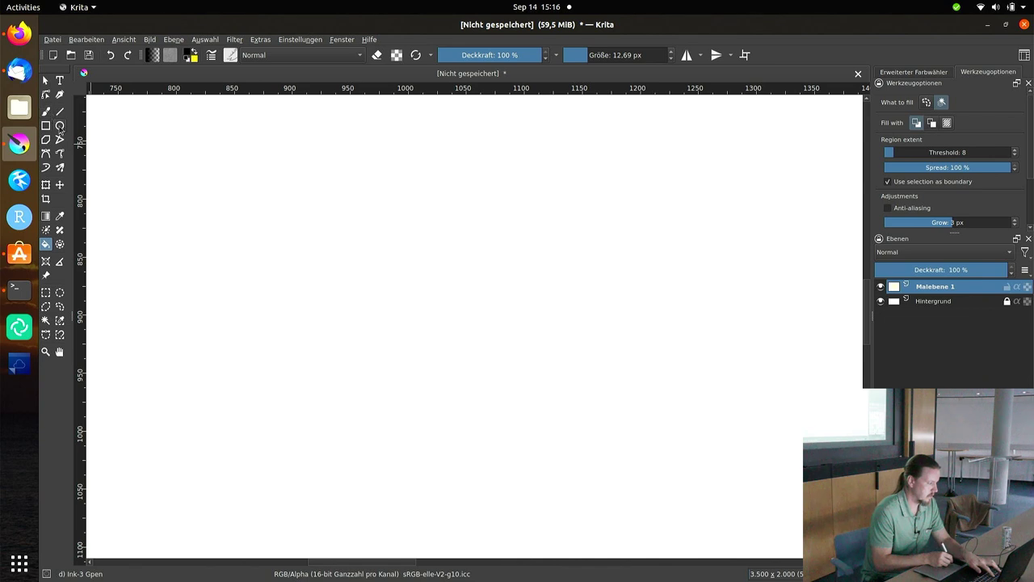
left_click(45, 125)
left_click_drag(261, 204, 624, 426)
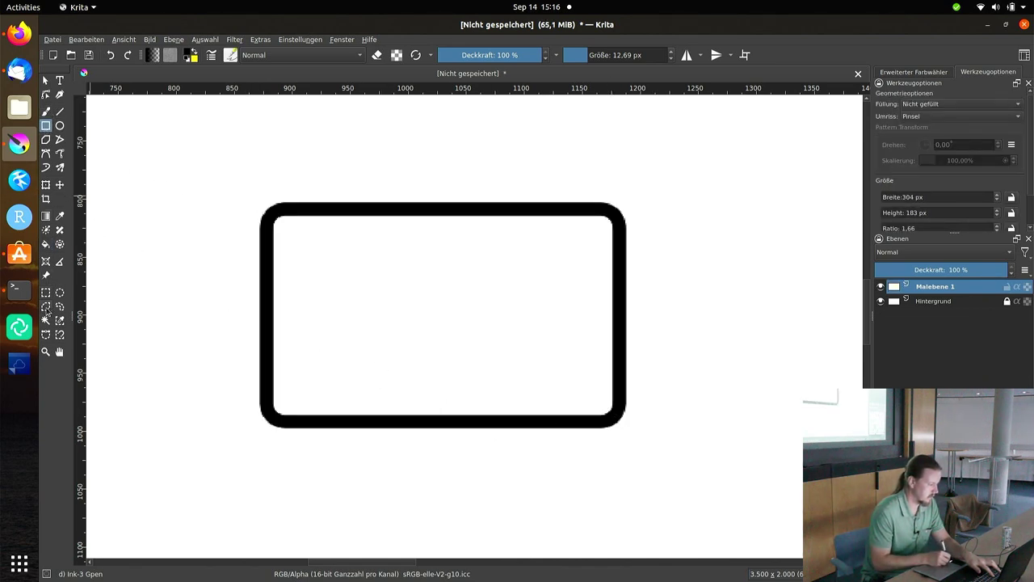
- Fill the rectangle's interior with yellow, then undo the fill
left_click(46, 244)
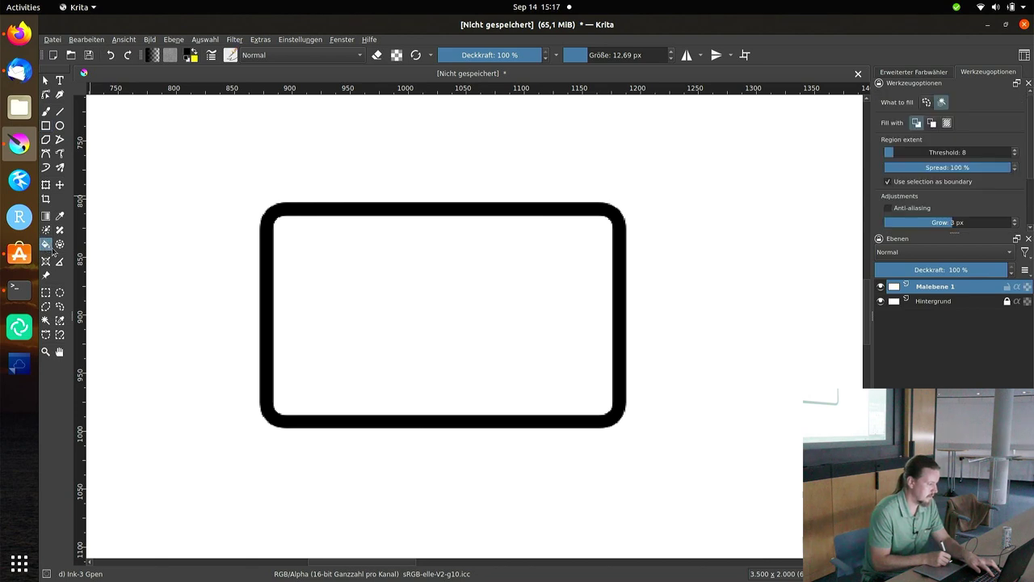
left_click(194, 54)
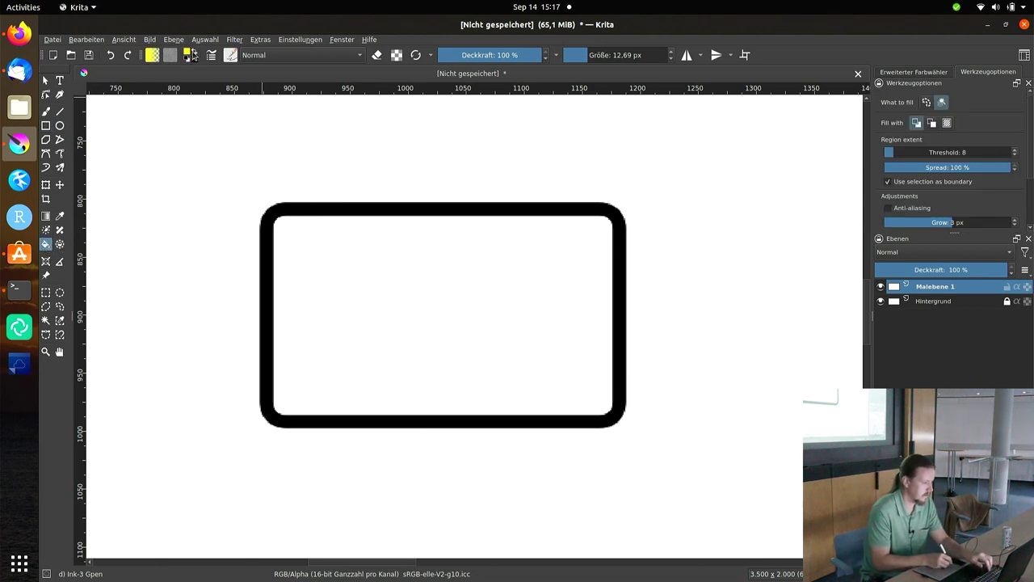
left_click(338, 296)
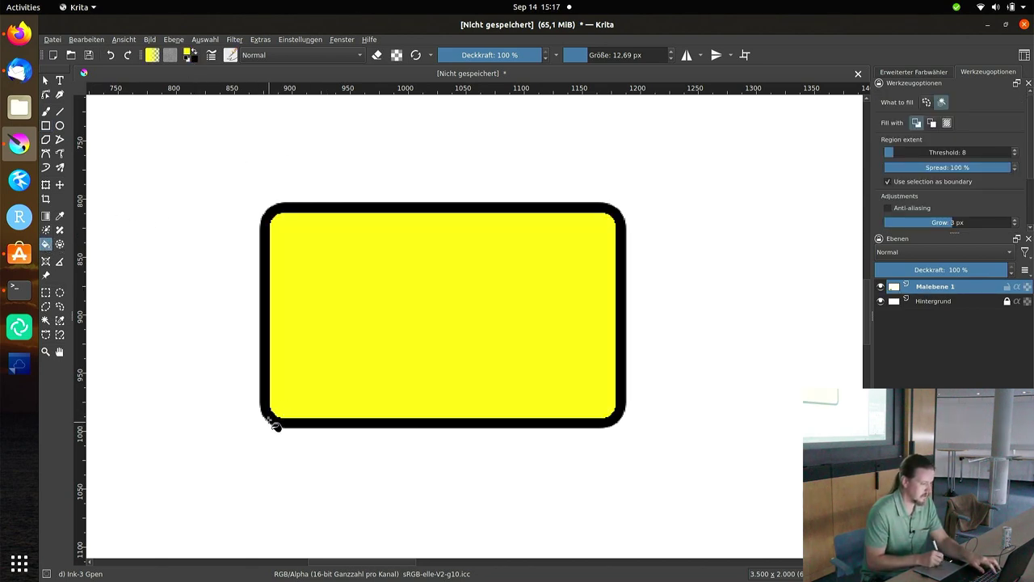
key("ctrl+z")
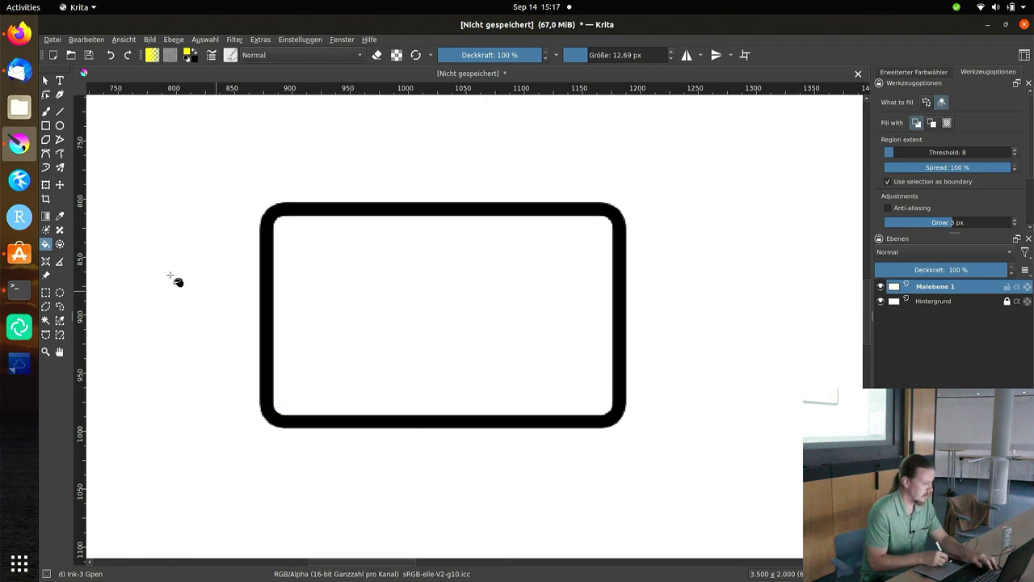
left_click(46, 320)
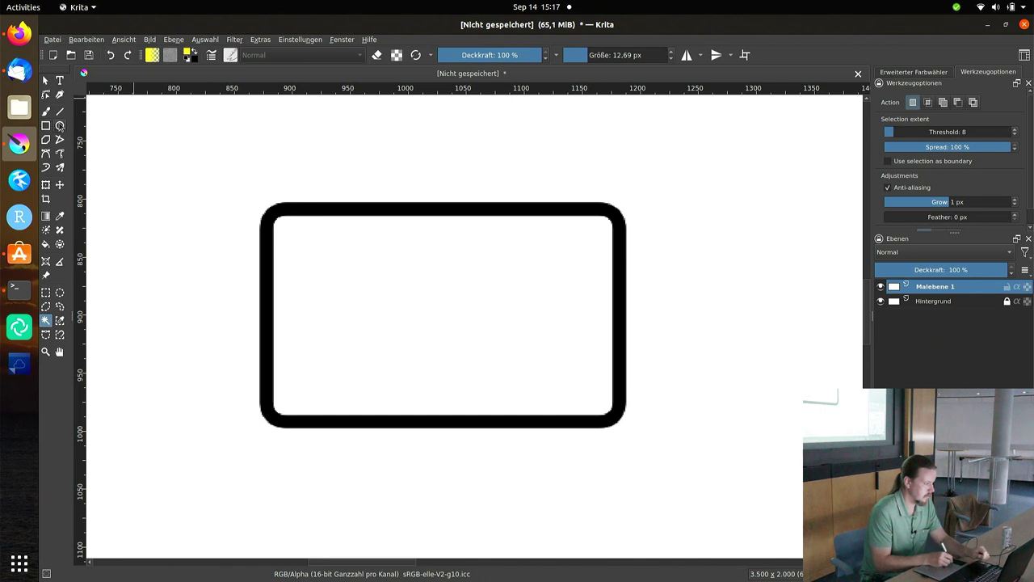
- Draw a circle over the rectangle's top edge, undo it, and redraw it in black
left_click(59, 125)
left_click_drag(354, 133, 579, 343)
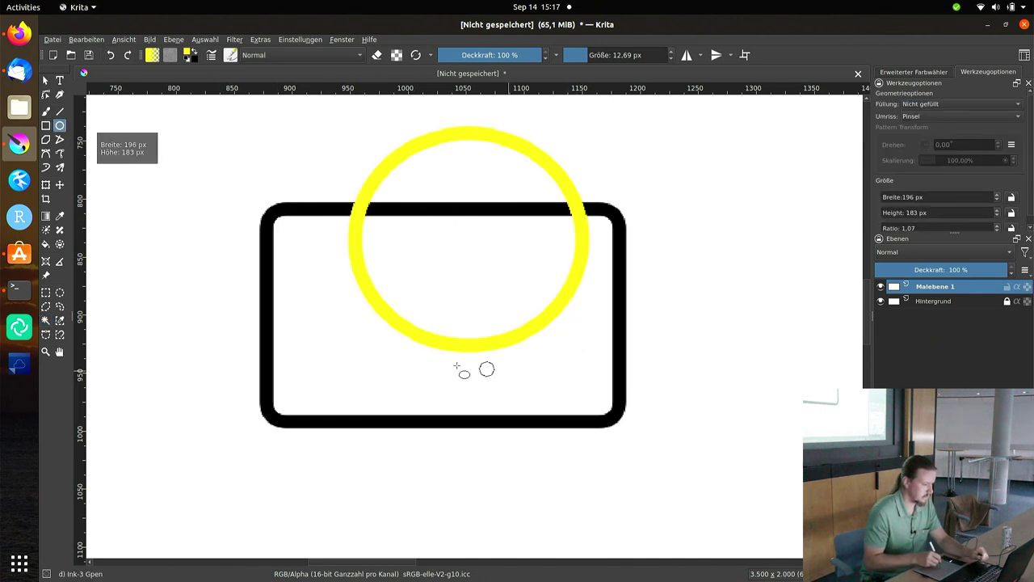
key("ctrl+z")
key("x")
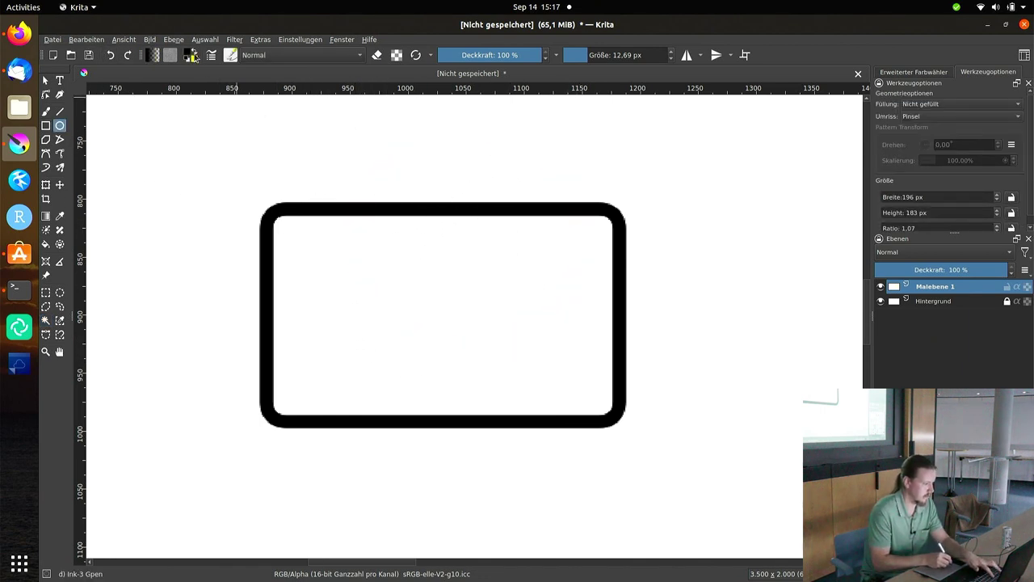
left_click_drag(345, 136, 559, 327)
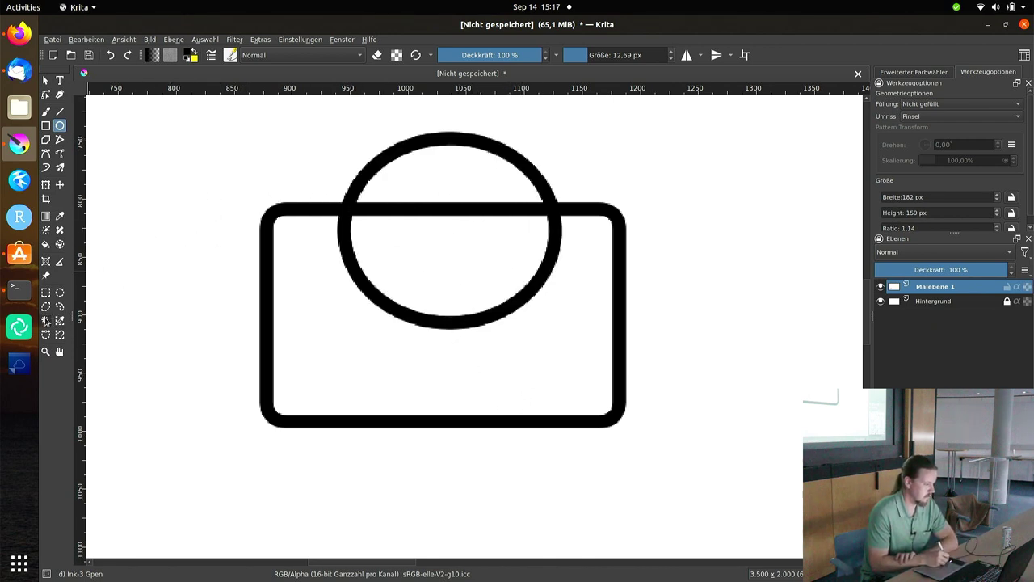
- Use the magic wand to select the rectangle's interior outside the circle
left_click(46, 320)
left_click(320, 327)
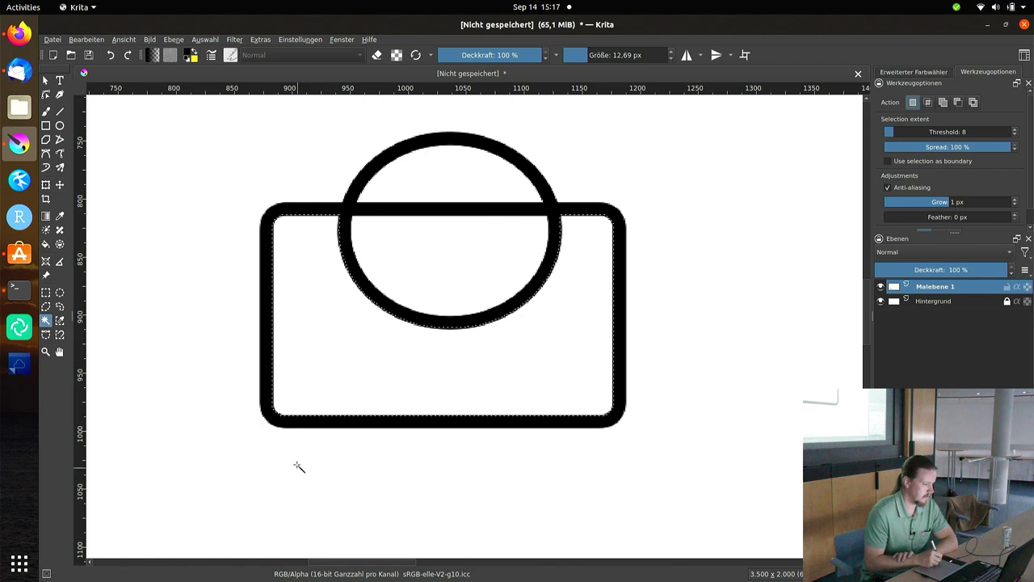
left_click(46, 307)
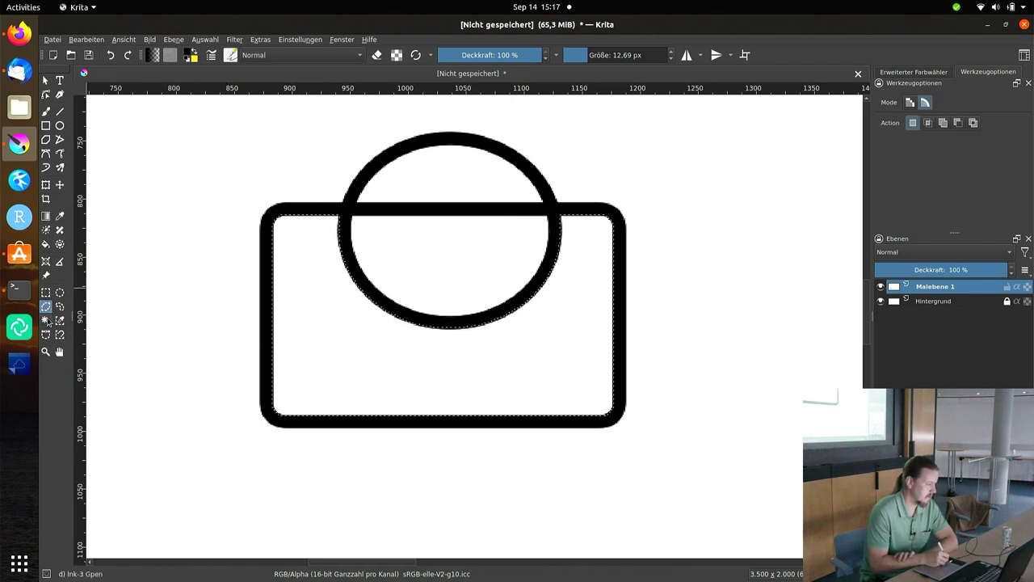
left_click(46, 320)
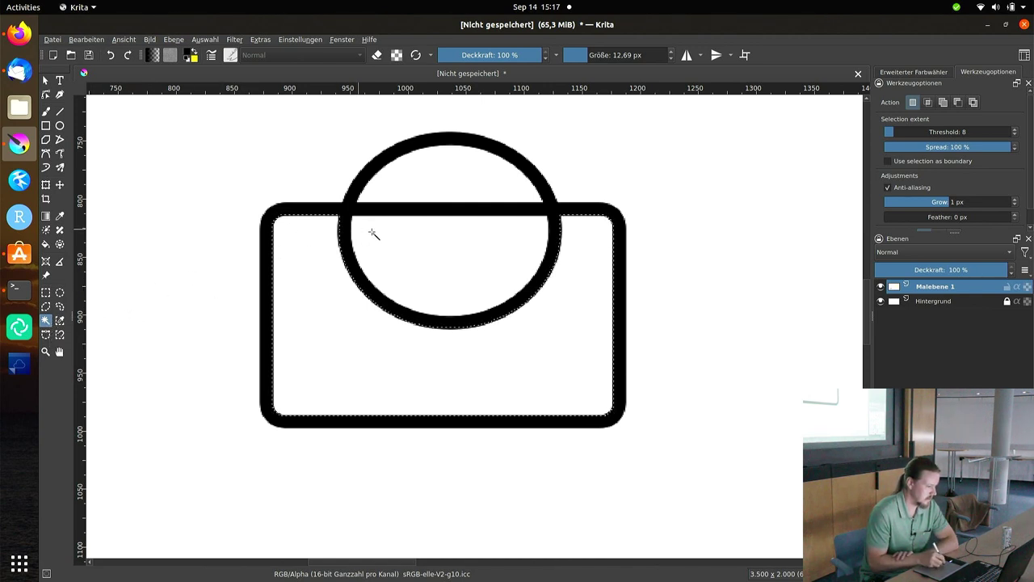
left_click(422, 172)
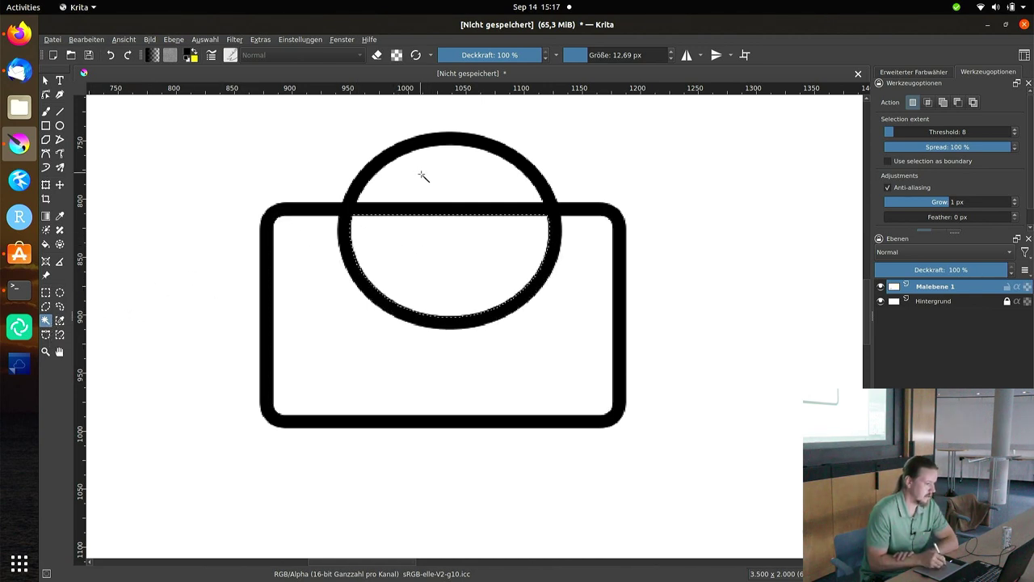
left_click(396, 232)
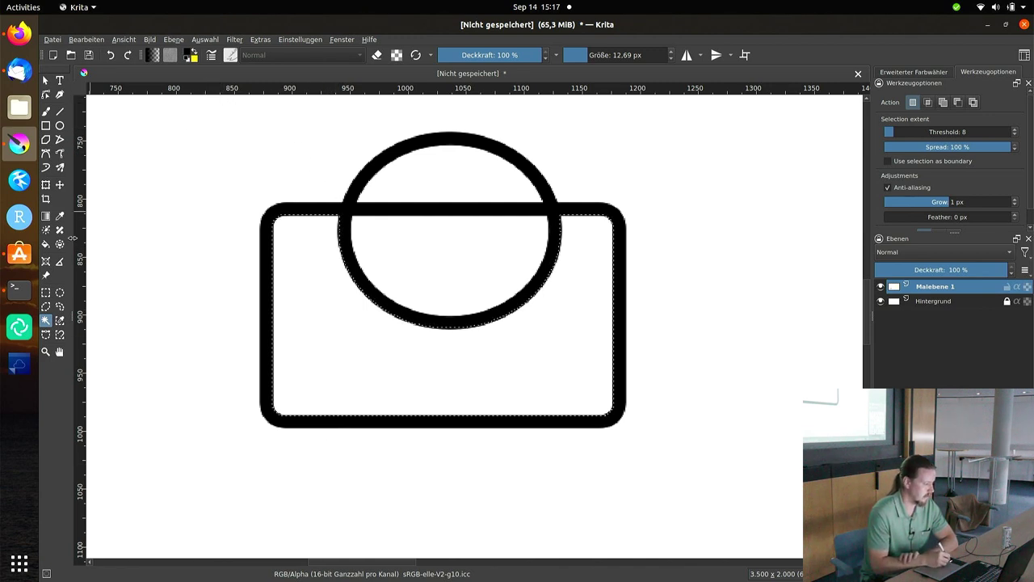
left_click(46, 246)
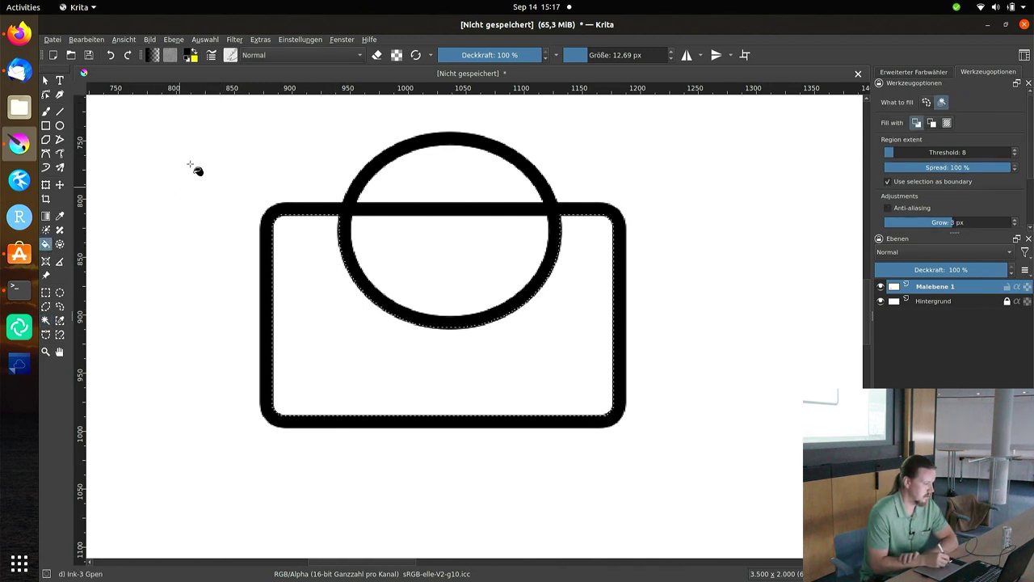
- Replace the black fill with yellow in the rounded rectangle's area outside the circle
left_click(347, 321)
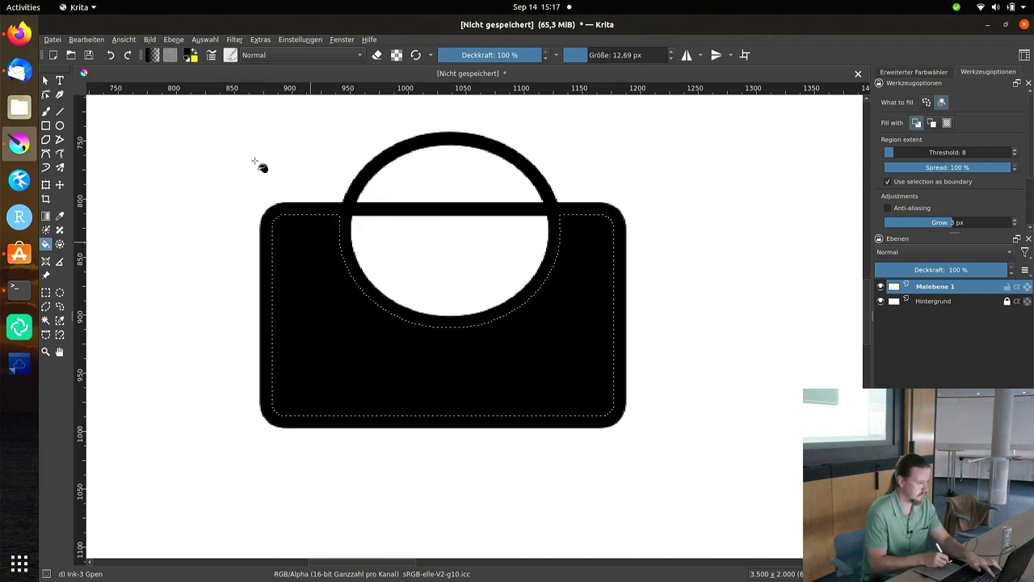
key("ctrl+z")
left_click(192, 54)
key("Return")
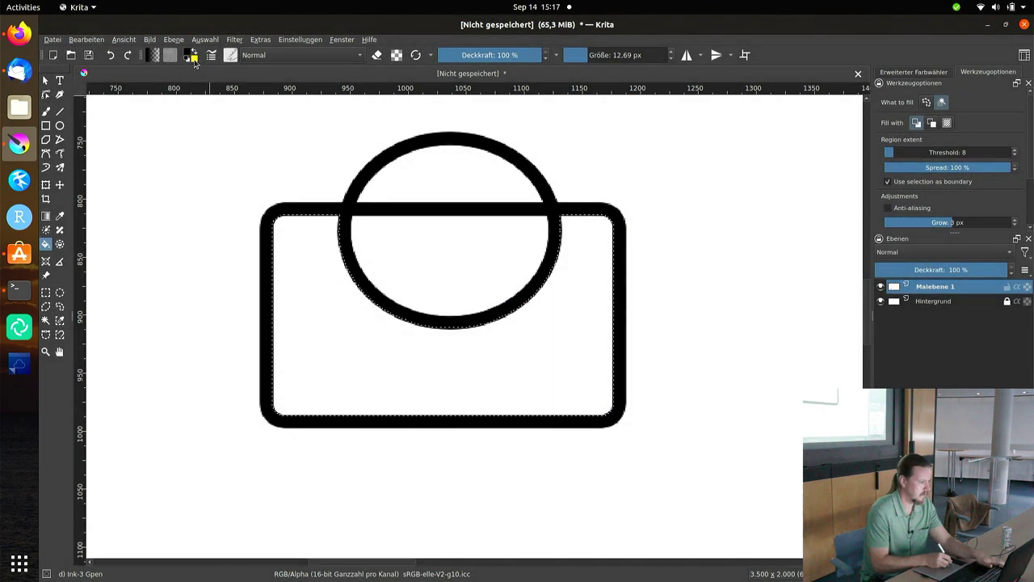
left_click(351, 369)
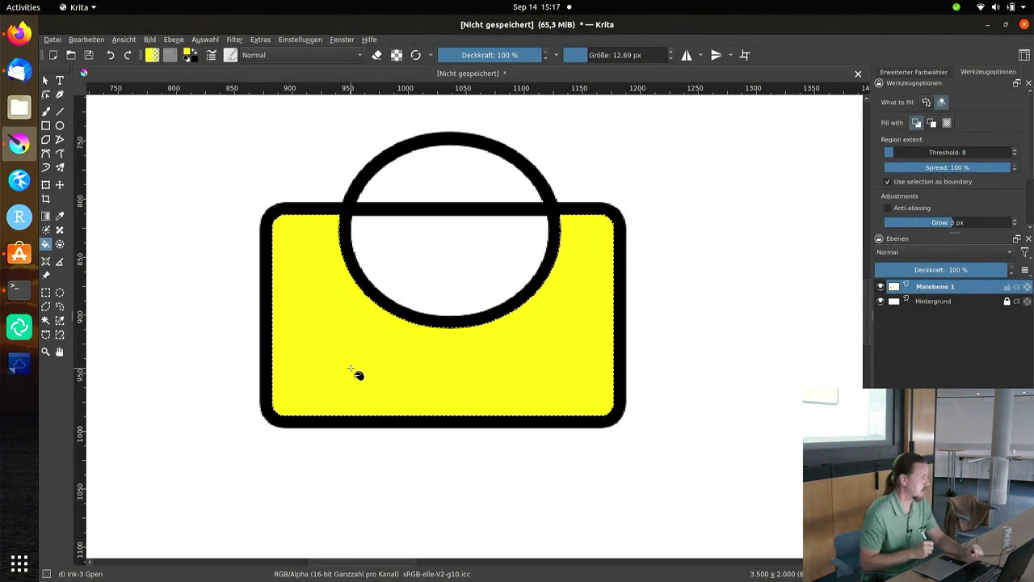
- Magic-wand select the circle's white lower half and set the foreground colour to red
key("b")
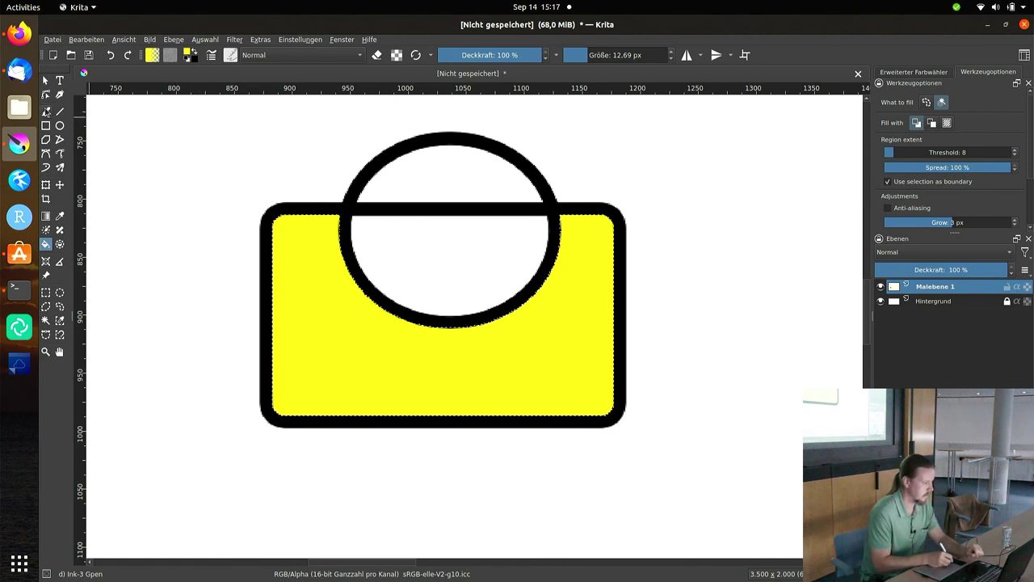
left_click(45, 320)
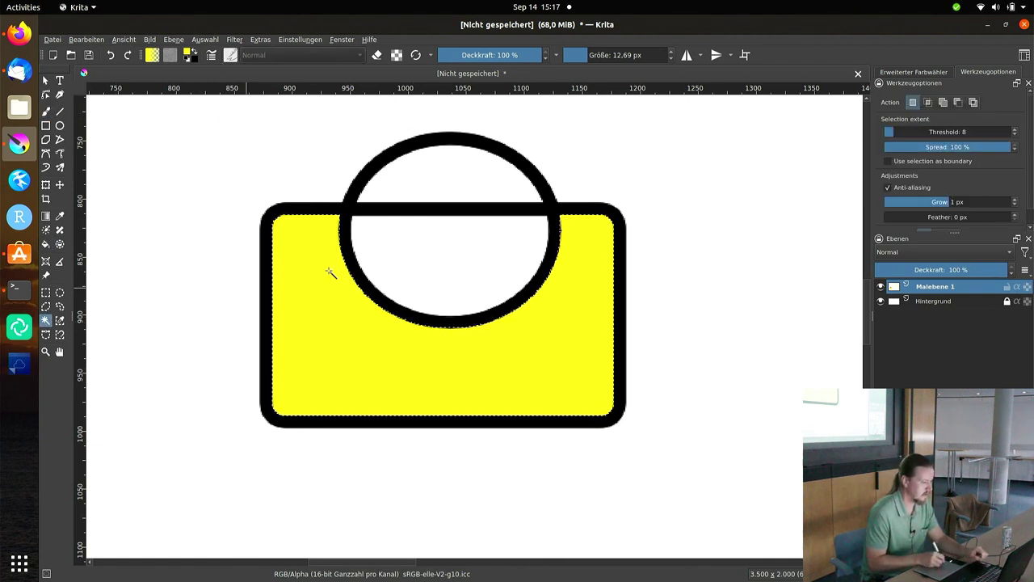
left_click(420, 258)
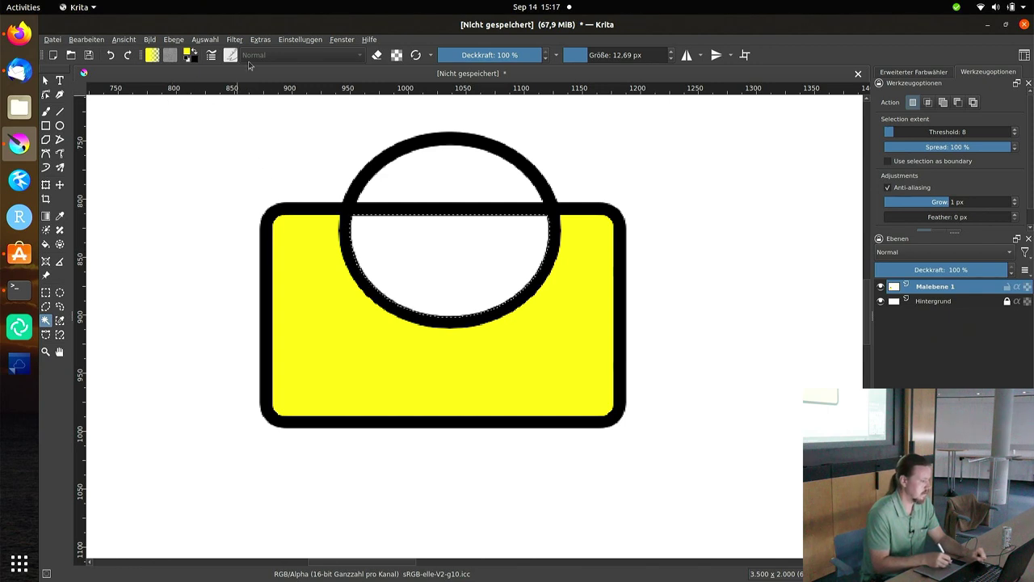
left_click(191, 55)
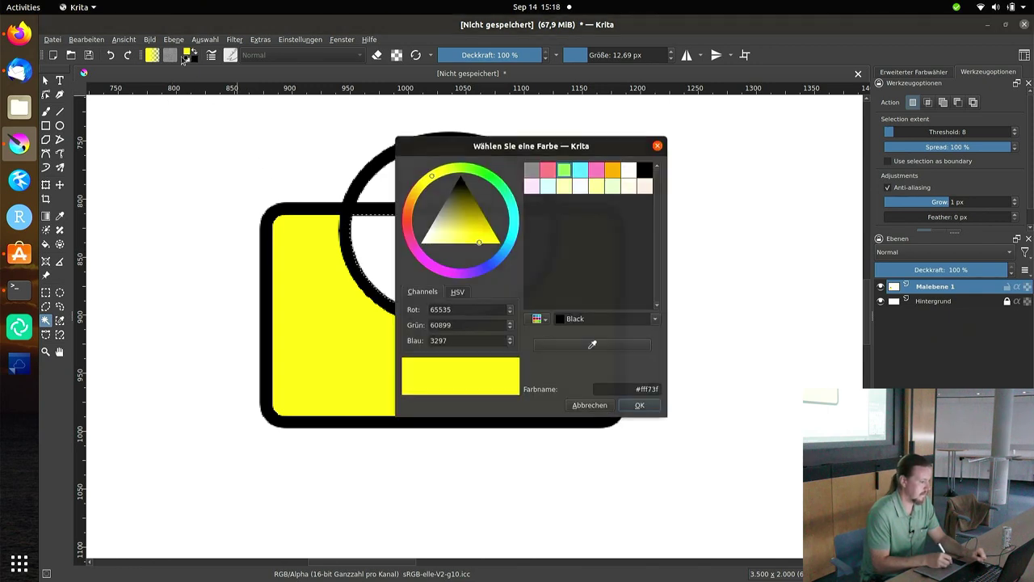
left_click(407, 220)
left_click(639, 407)
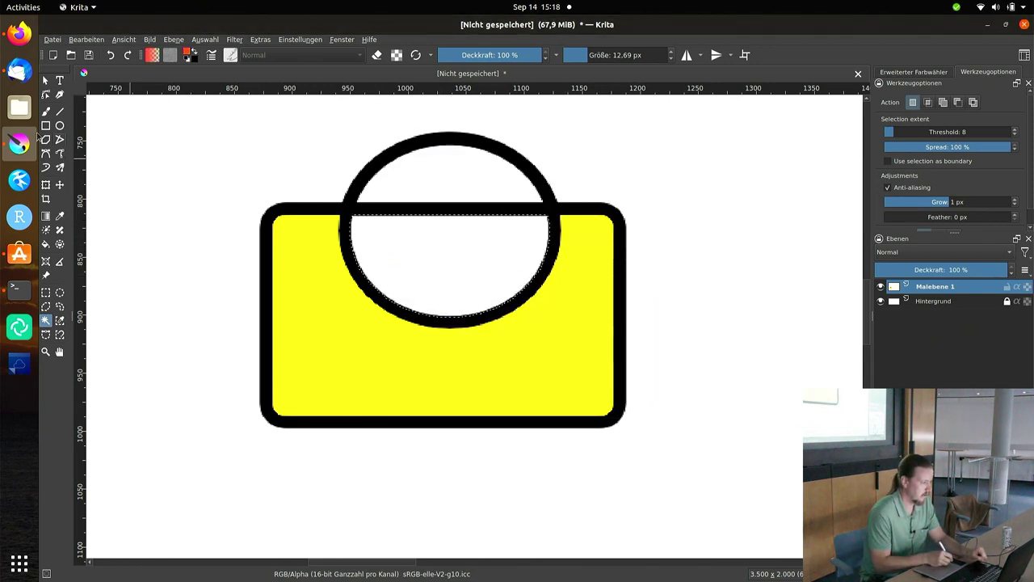
- Hatch the selected half-circle with six red diagonal Freehand Brush strokes
left_click(46, 111)
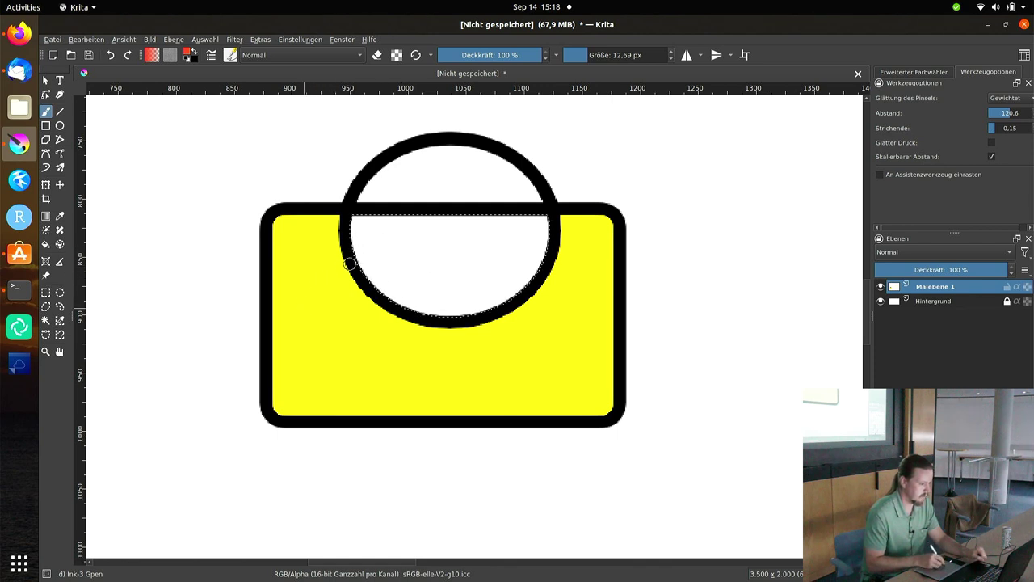
left_click_drag(356, 259, 385, 216)
left_click_drag(376, 295, 421, 216)
mouse_move(393, 300)
left_mouse_down()
mouse_move(471, 215)
mouse_move(453, 215)
left_mouse_up()
left_click_drag(428, 311, 492, 215)
left_click_drag(461, 310, 526, 226)
left_click_drag(493, 299, 545, 234)
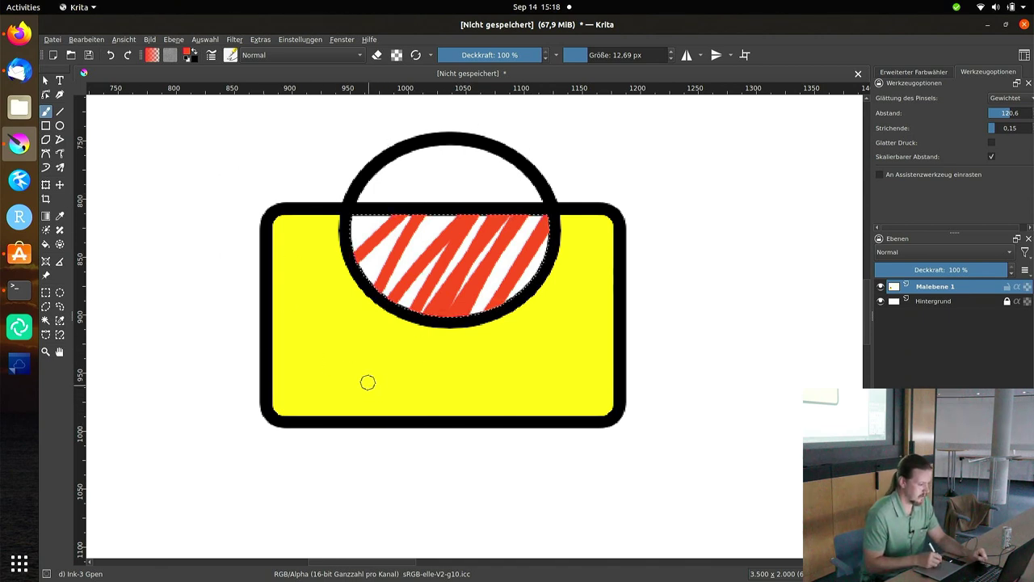
- Begin a freehand selection tracing the circle's upper-left edge and top
left_click(46, 307)
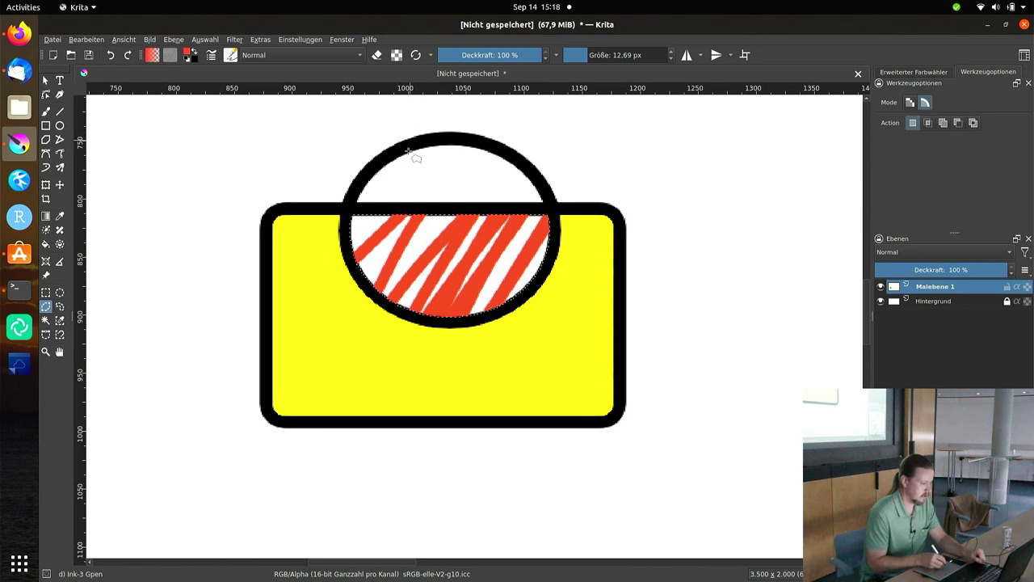
left_click_drag(345, 206, 386, 159)
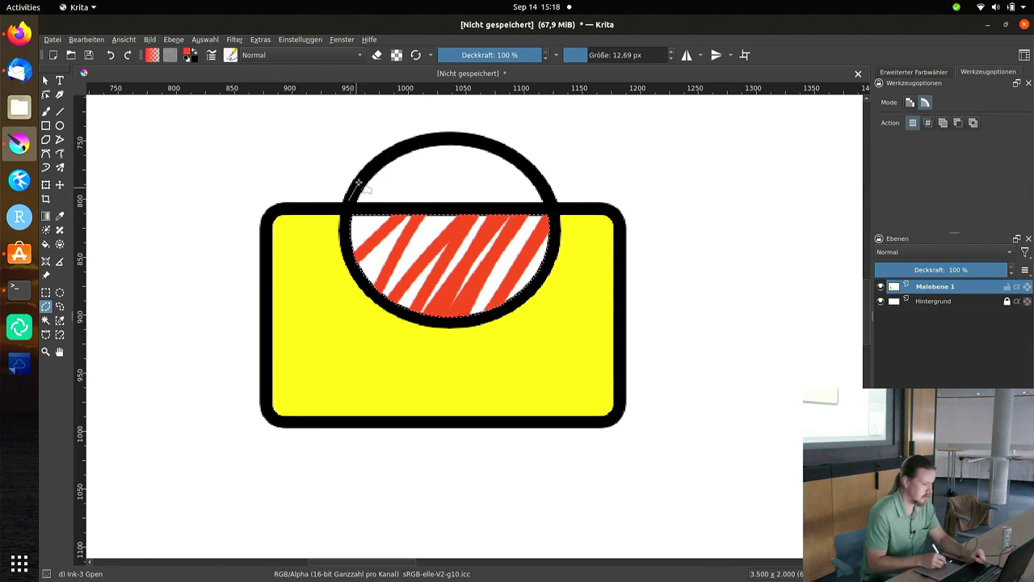
mouse_move(437, 138)
left_mouse_down()
mouse_move(561, 181)
mouse_move(502, 213)
left_mouse_up()
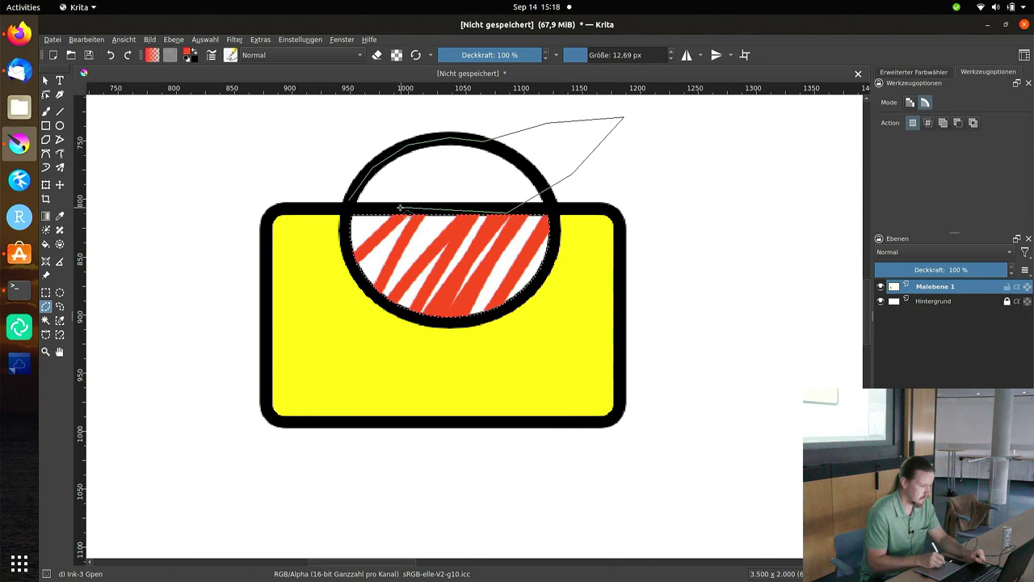
- Select the circle's top plus a pointed ear shape, redrawing the freehand outline once
left_click_drag(348, 201, 347, 205)
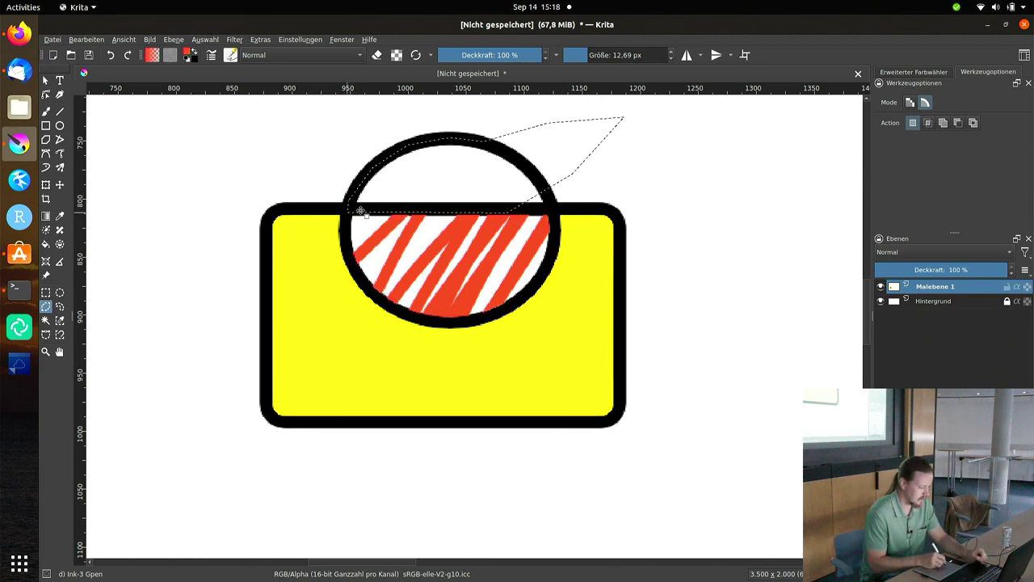
key("ctrl+z")
mouse_move(350, 195)
left_mouse_down()
mouse_move(553, 194)
mouse_move(358, 210)
left_mouse_up()
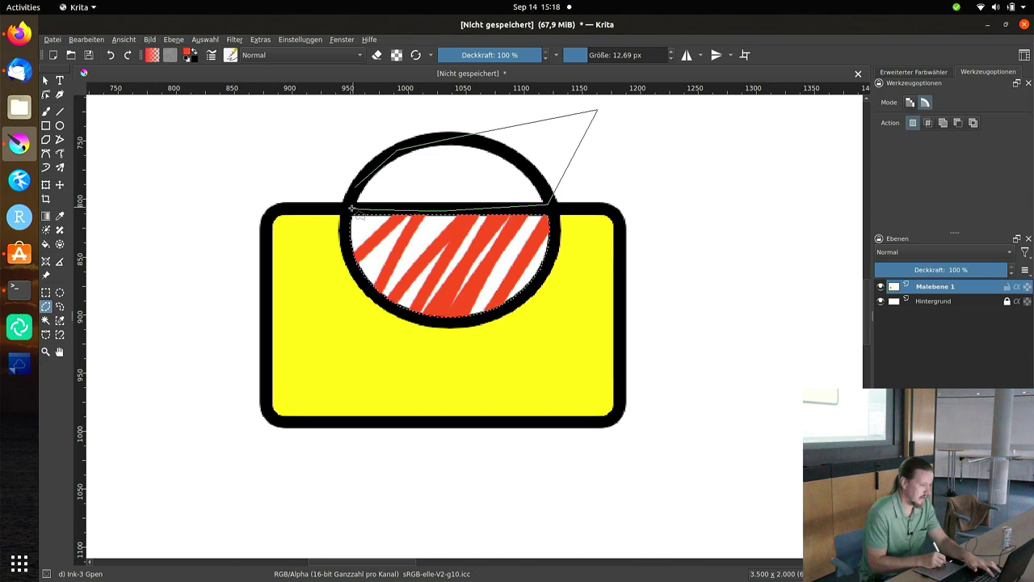
left_click_drag(361, 206, 360, 194)
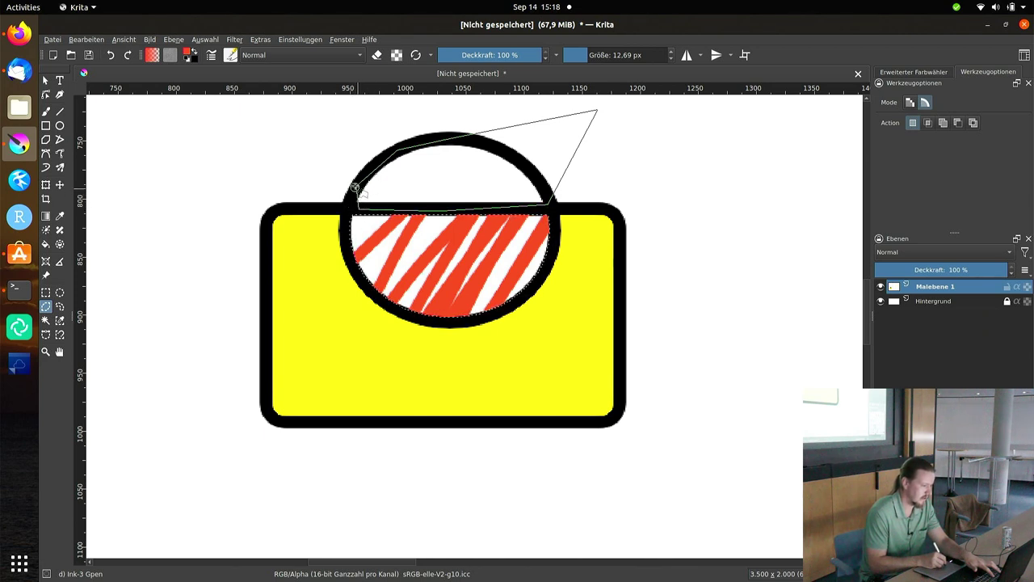
left_click_drag(355, 187, 349, 193)
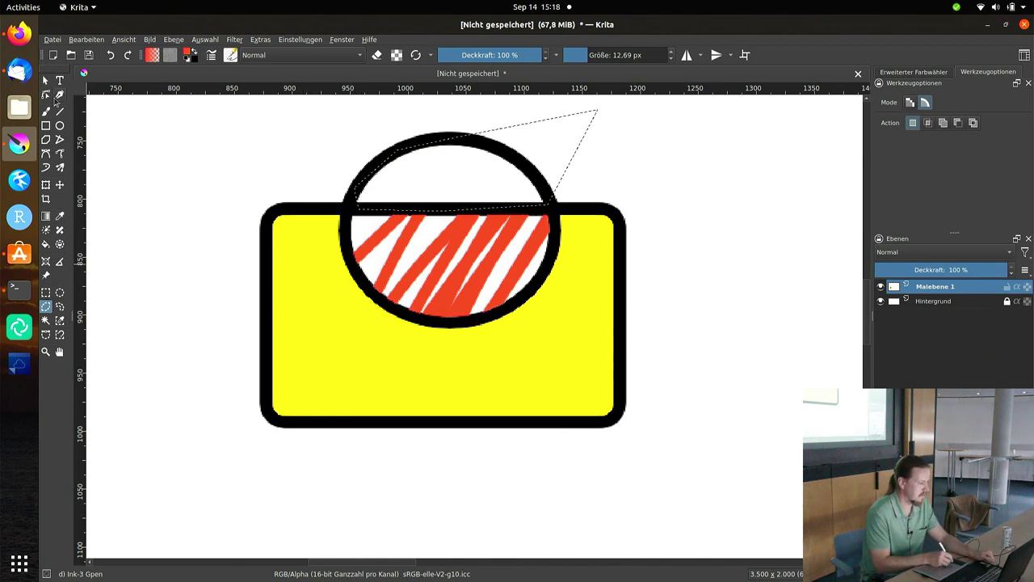
- Set the foreground colour to a deep blue in the colour chooser
left_click(46, 111)
left_click(189, 53)
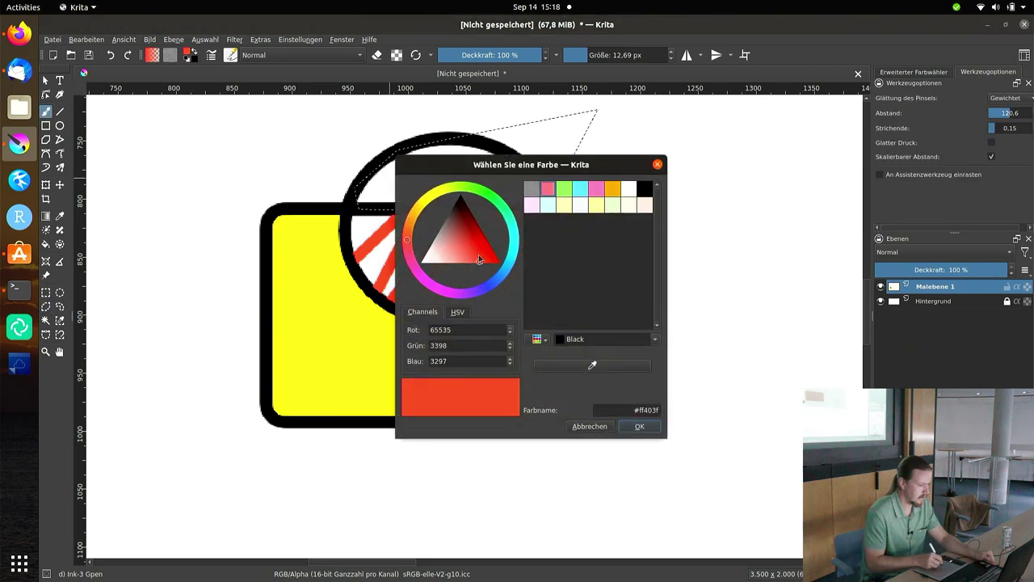
left_click(476, 246)
left_click(487, 286)
left_click(639, 425)
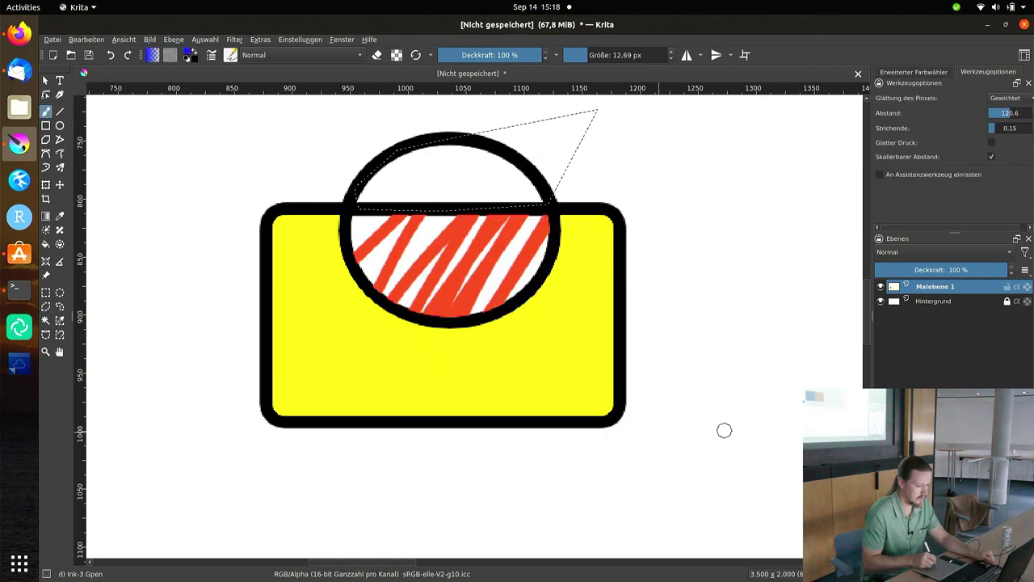
- Airbrush the selection blue with Airbrush Soft, deselect, and zoom out to the whole canvas
key("slash")
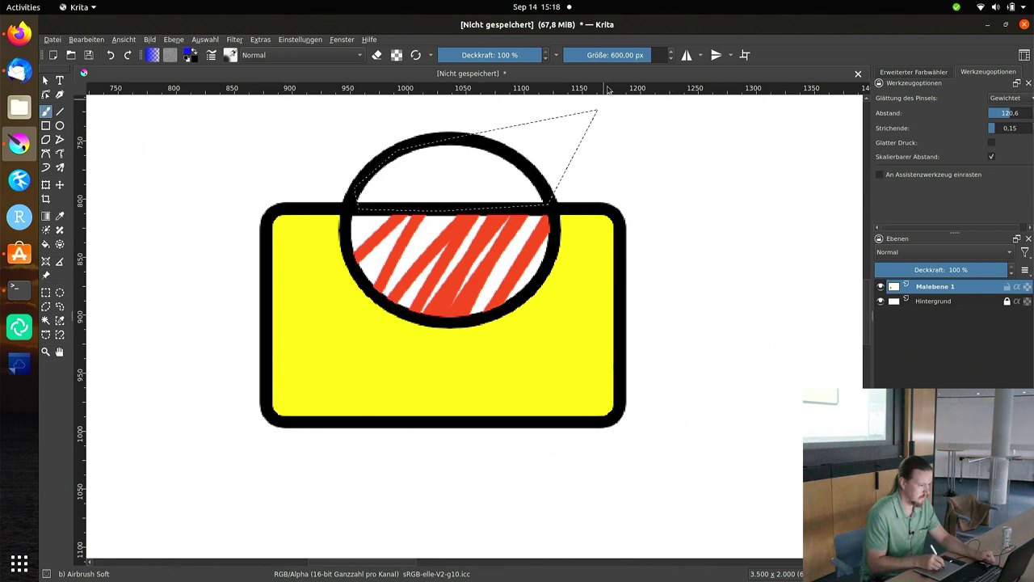
mouse_move(373, 190)
left_mouse_down()
mouse_move(450, 237)
mouse_move(462, 167)
mouse_move(565, 137)
left_mouse_up()
key("ctrl+shift+a")
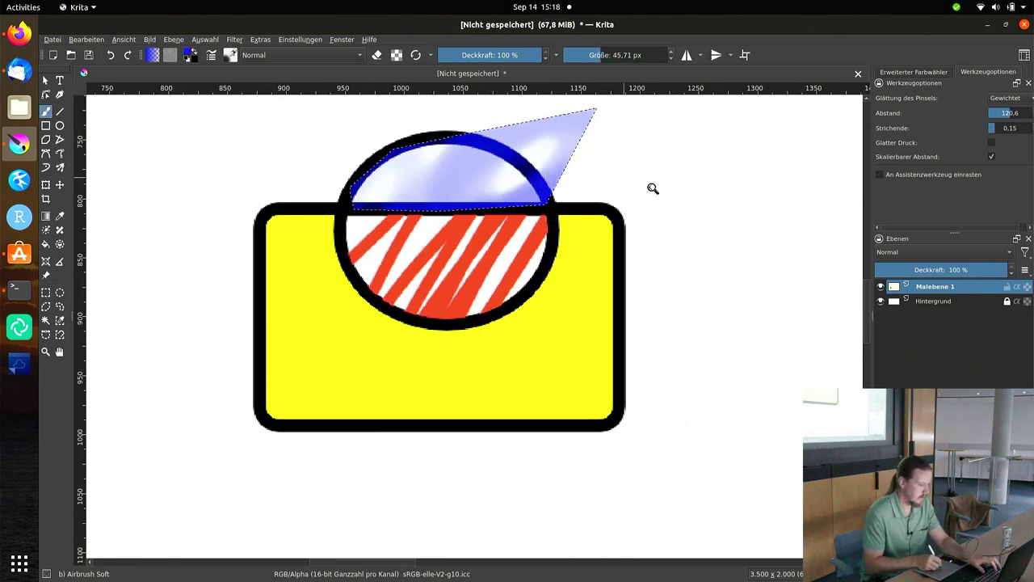
scroll(651, 189, "down", 2, "ctrl")
left_click_drag(649, 166, 632, 219)
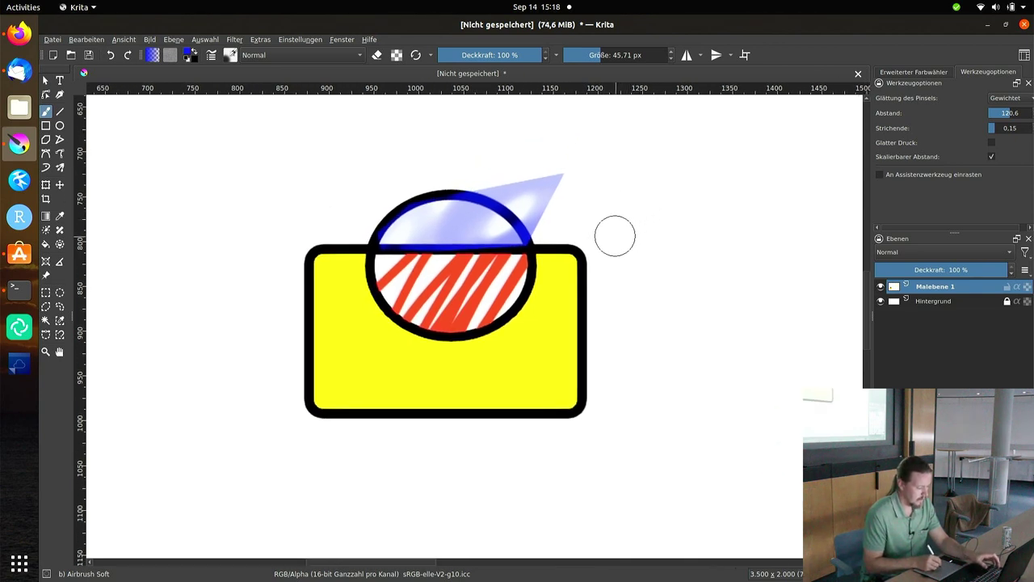
mouse_move(619, 233)
left_mouse_down()
mouse_move(649, 216)
mouse_move(605, 293)
mouse_move(577, 293)
left_mouse_up()
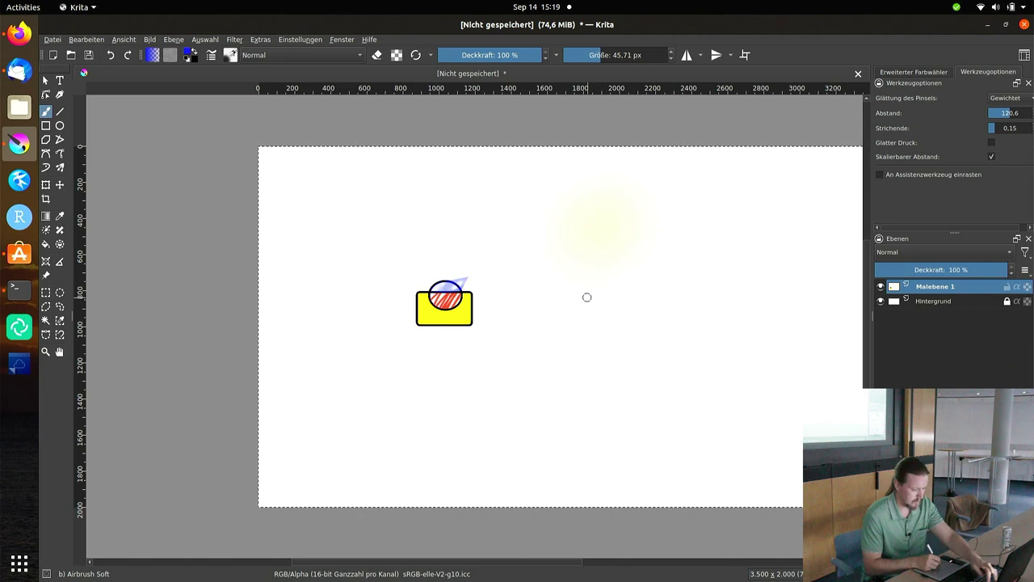
- Clear layer Malebene 1 with Delete, then browse the Auswahl menu without choosing anything
key("Delete")
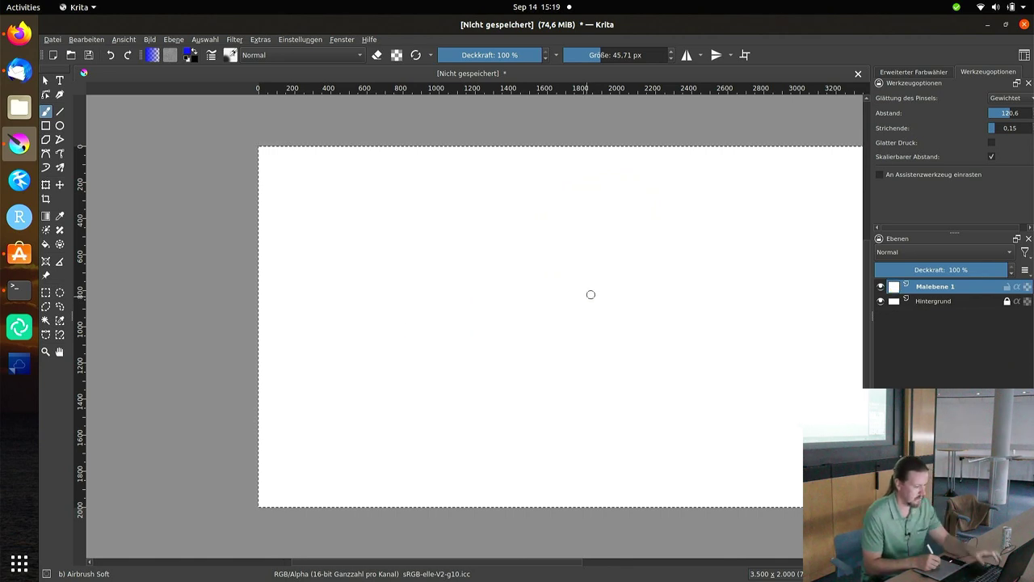
left_click_drag(655, 301, 567, 301)
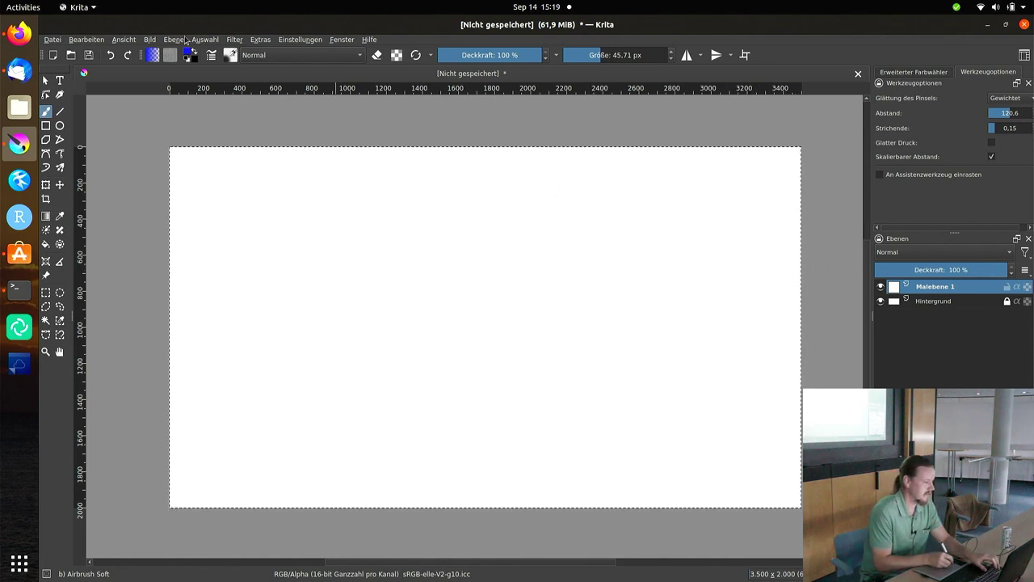
left_click(87, 40)
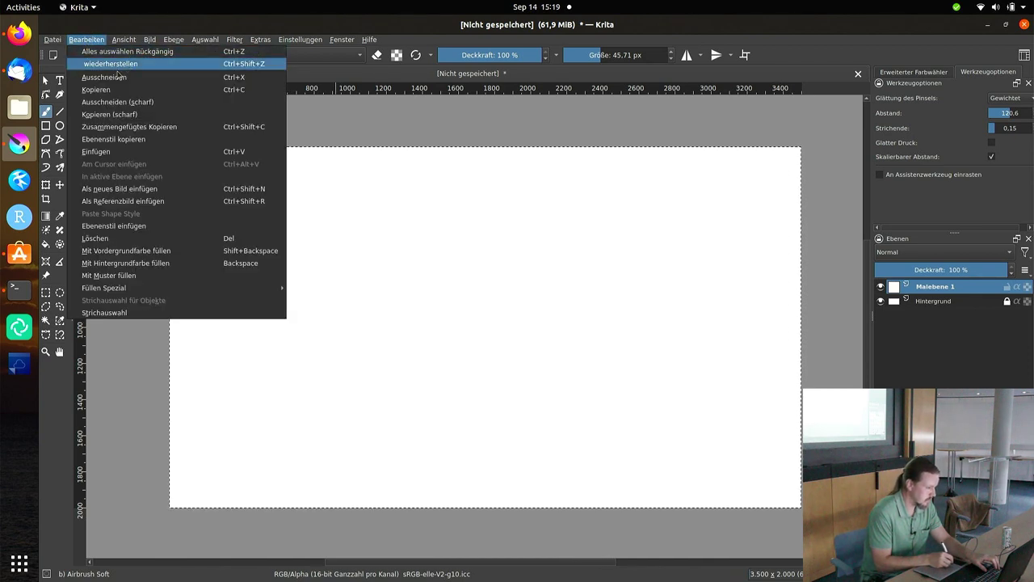
left_click(210, 40)
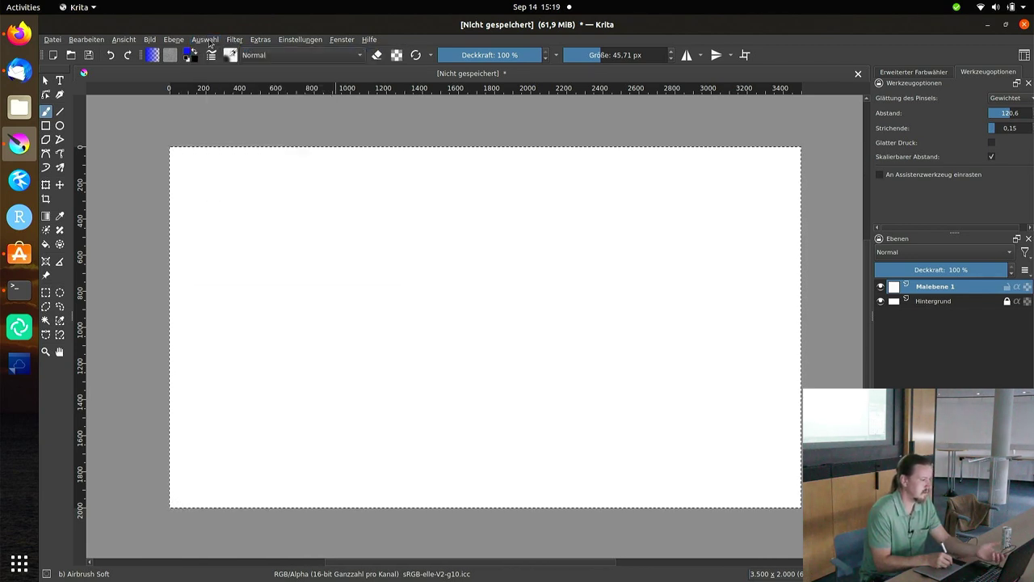
left_click(210, 40)
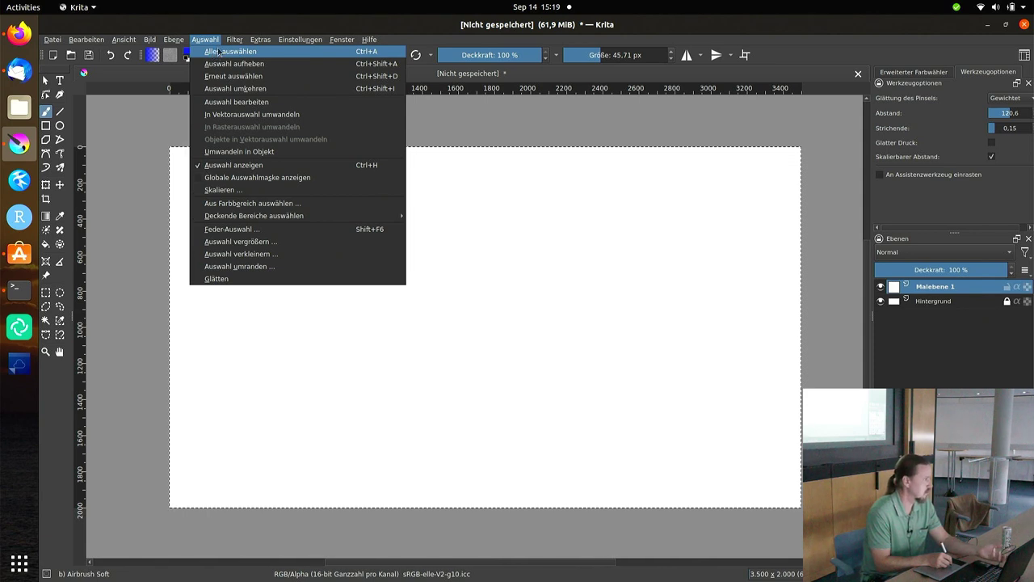
left_click(210, 40)
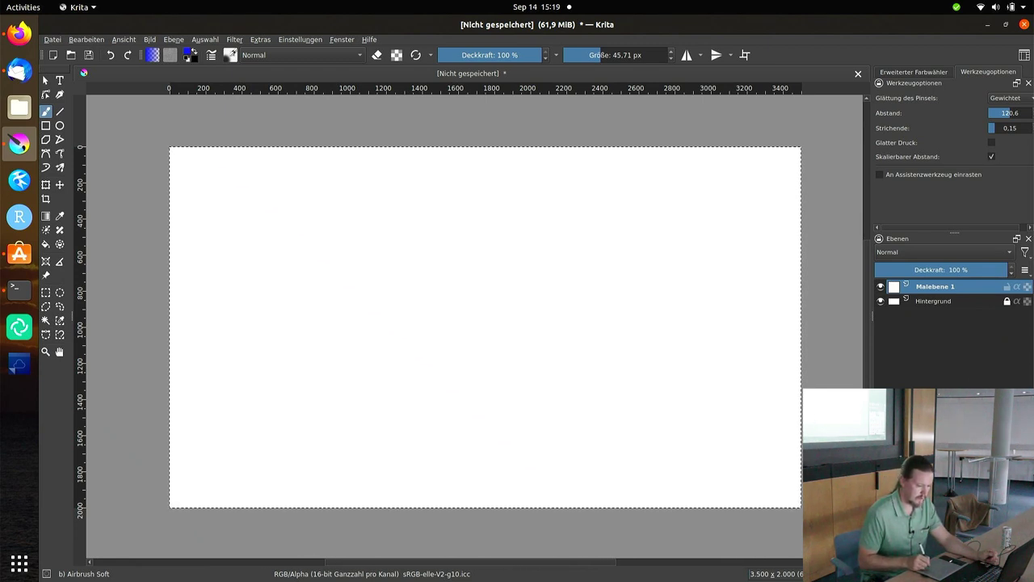
- Cycle through brush presets, landing on Pencil-3 Large 4B
key("slash")
key("comma")
key("comma")
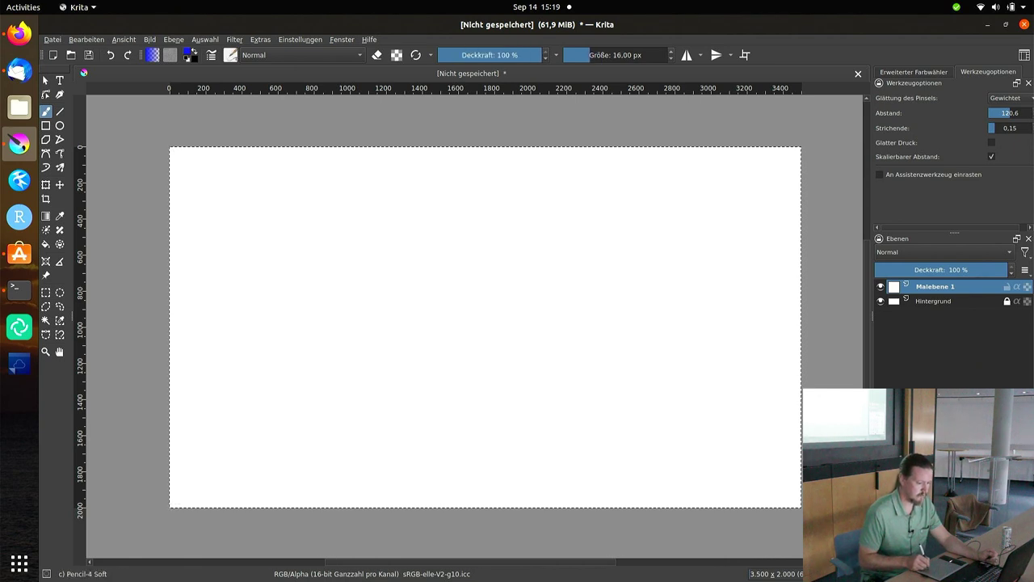
key("comma")
key("period")
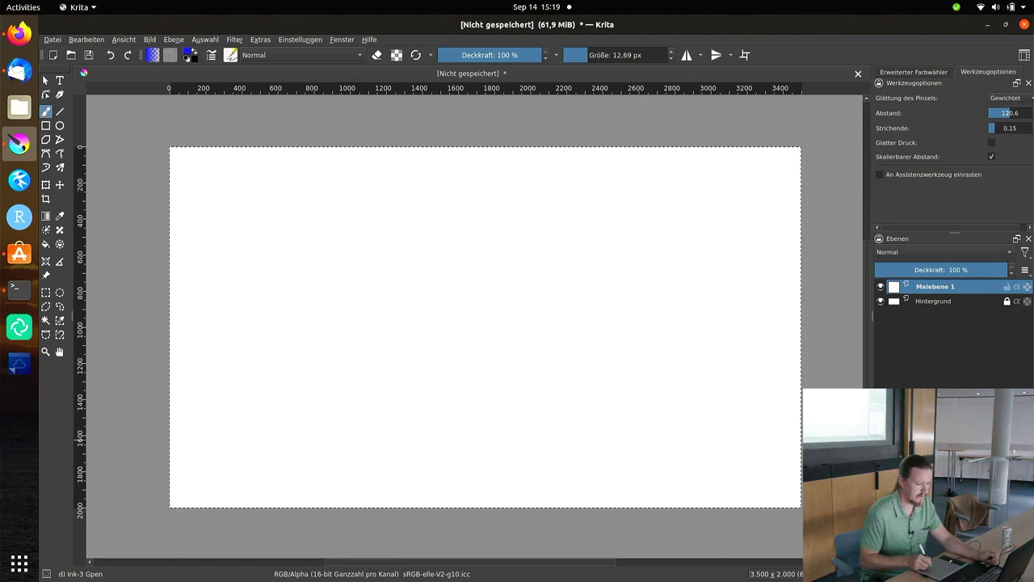
key("comma")
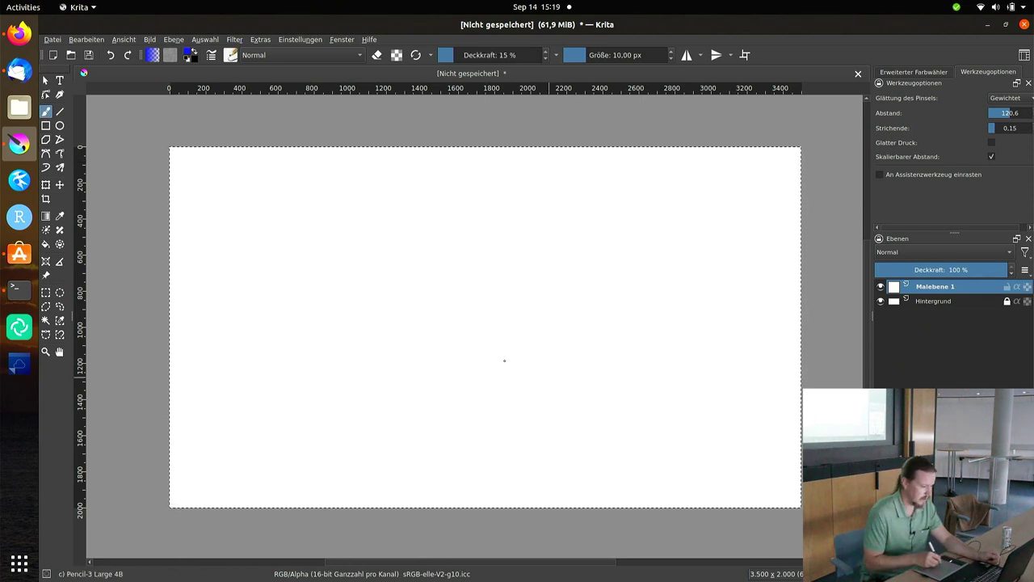
- Reset colours to black and white, test and undo a stroke, then choose Pencil-1 Hard
left_click(194, 55)
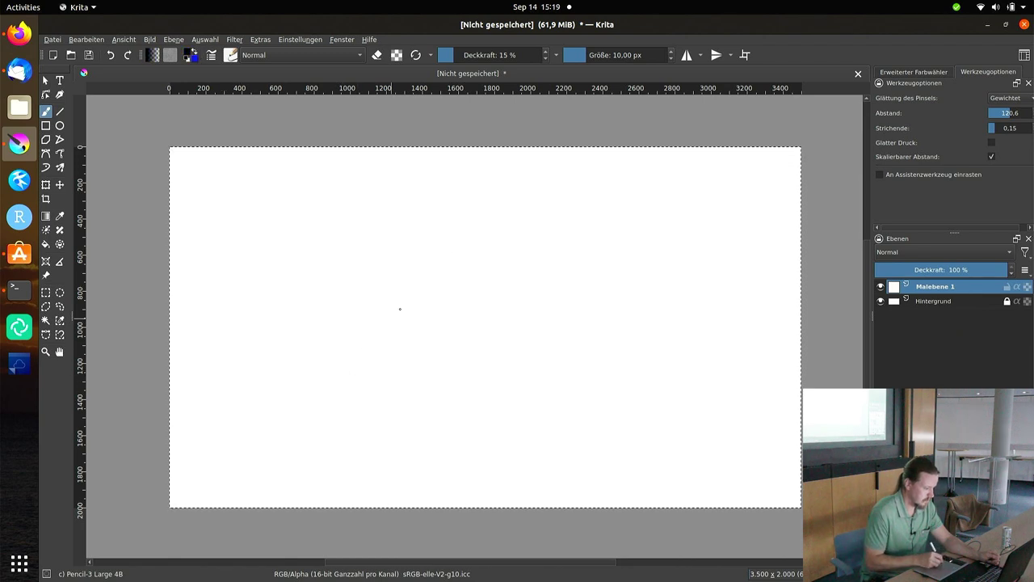
left_click_drag(400, 309, 567, 122)
left_click_drag(475, 54, 511, 54)
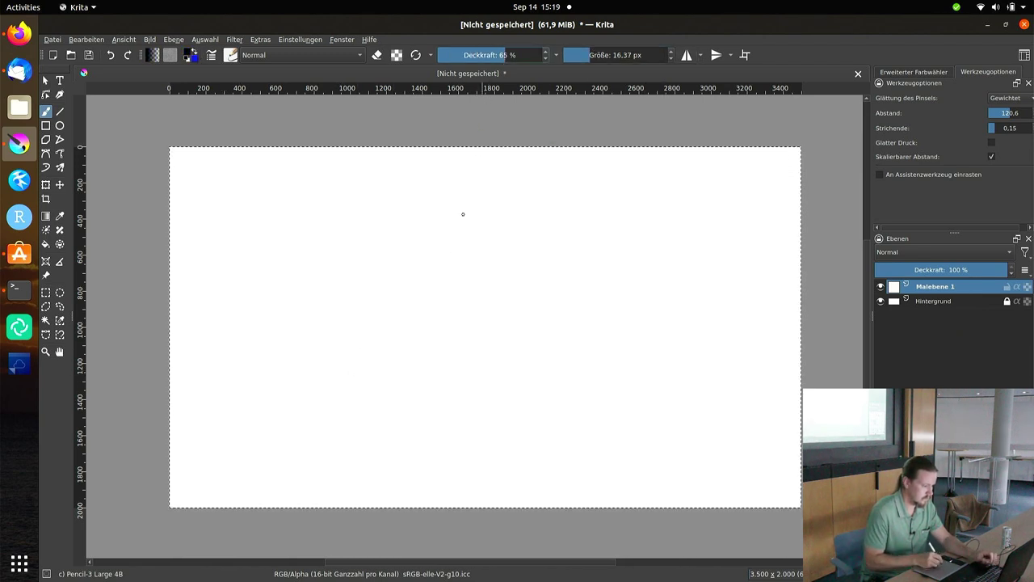
left_click_drag(385, 371, 486, 297)
key("ctrl+z")
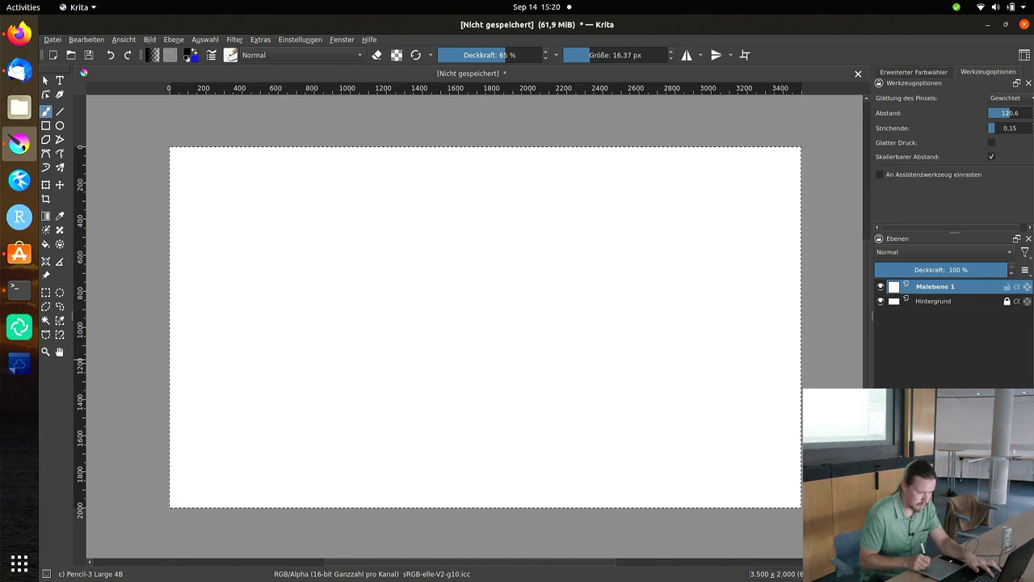
key("slash")
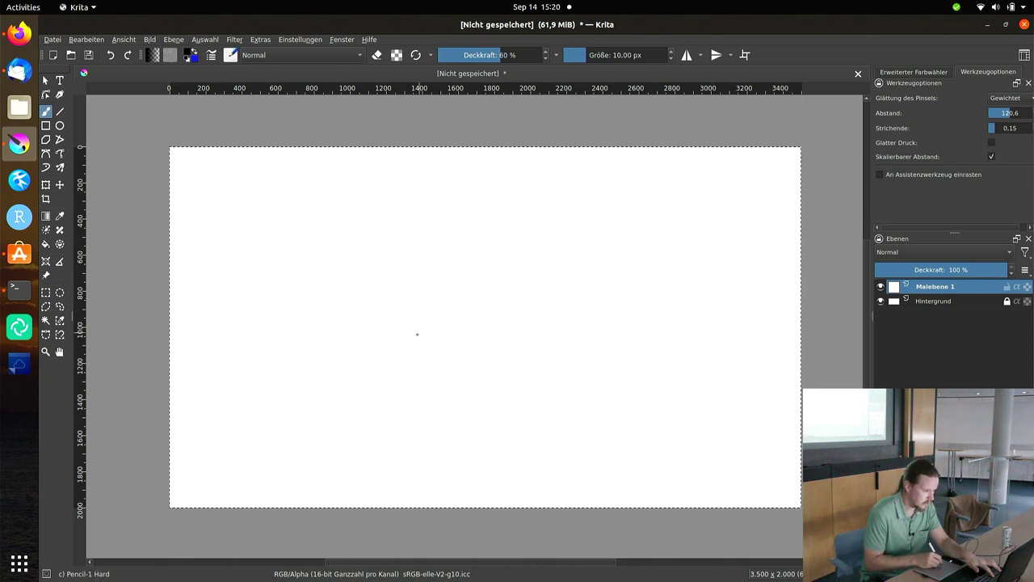
left_click_drag(436, 331, 469, 304)
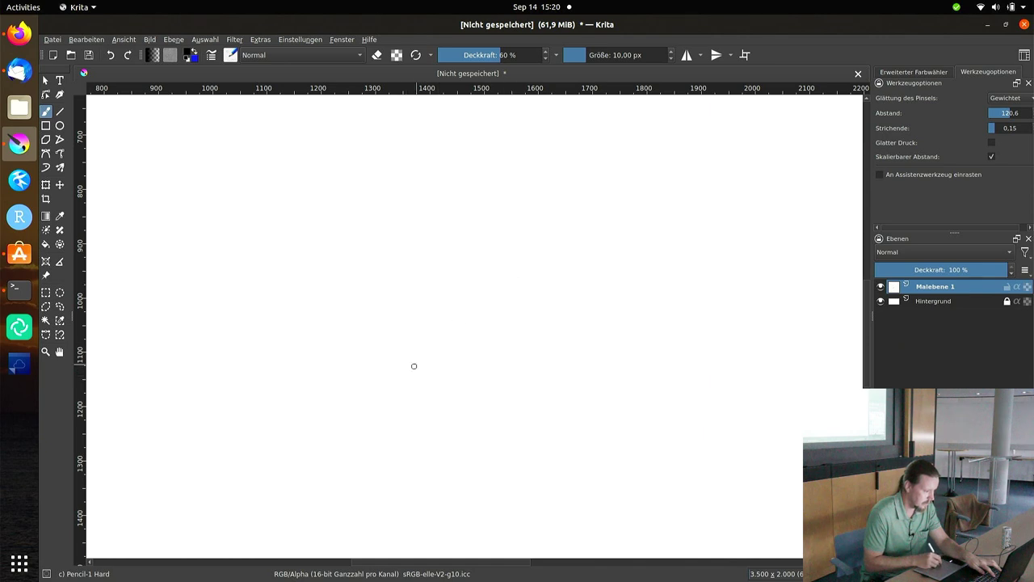
- Draw a faint Pencil-1 Hard diagonal, then parallel black Ink-3 Gpen hatching strokes to its right
left_click_drag(421, 355, 532, 257)
key("slash")
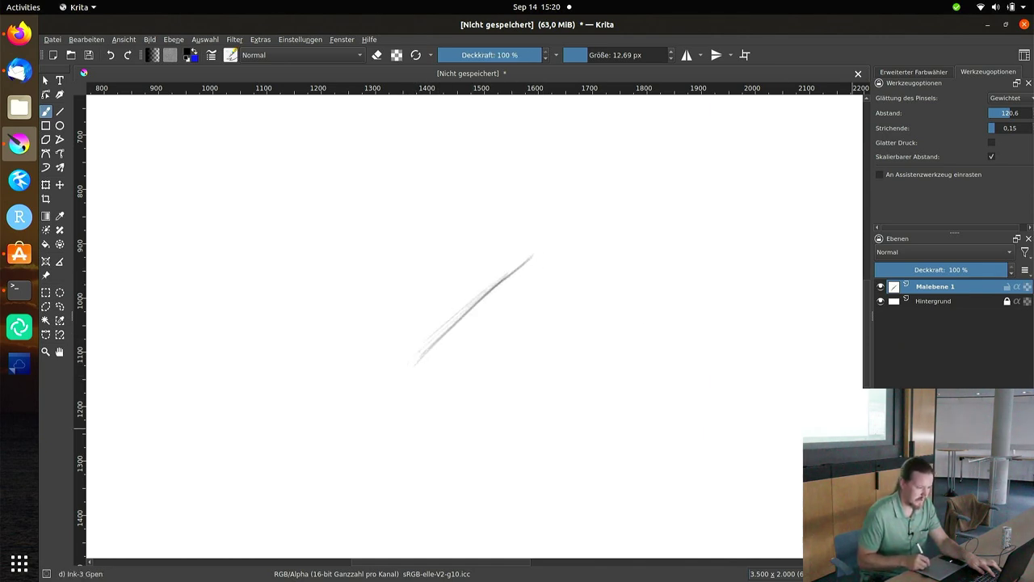
left_click_drag(507, 370, 619, 269)
left_click_drag(538, 360, 669, 248)
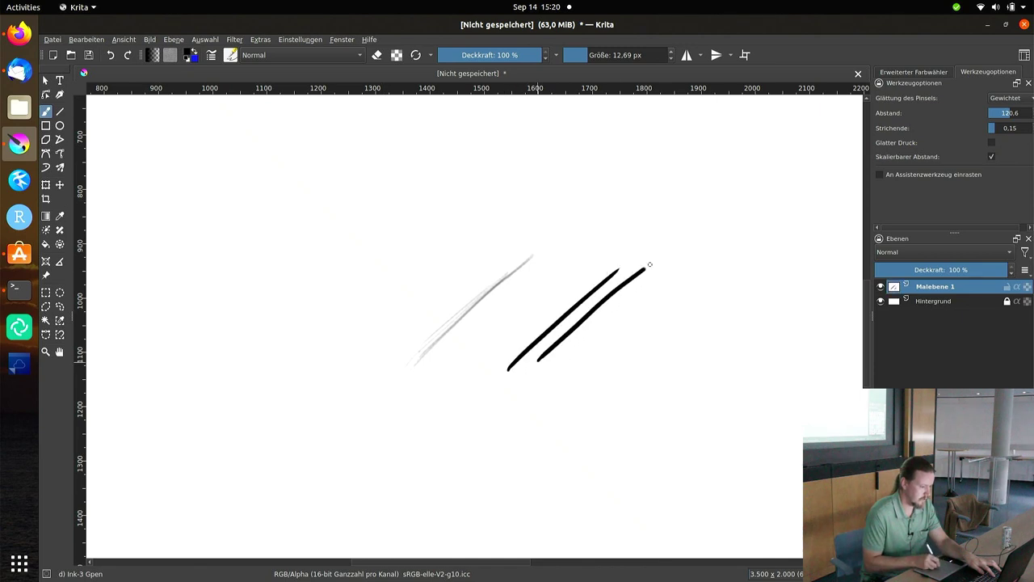
mouse_move(572, 353)
left_mouse_down()
mouse_move(700, 241)
mouse_move(732, 244)
left_mouse_up()
left_click_drag(643, 348, 753, 254)
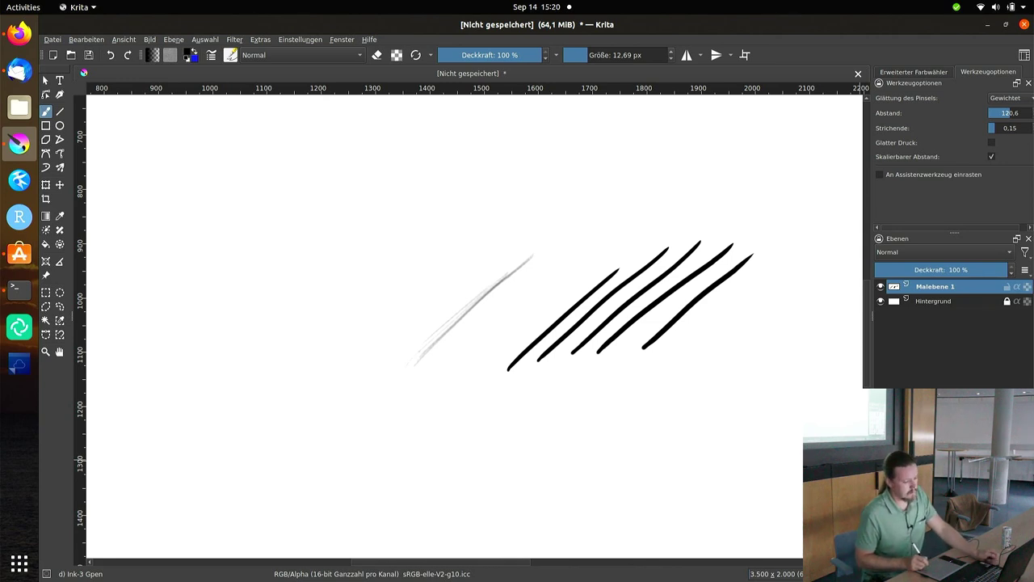
key("slash")
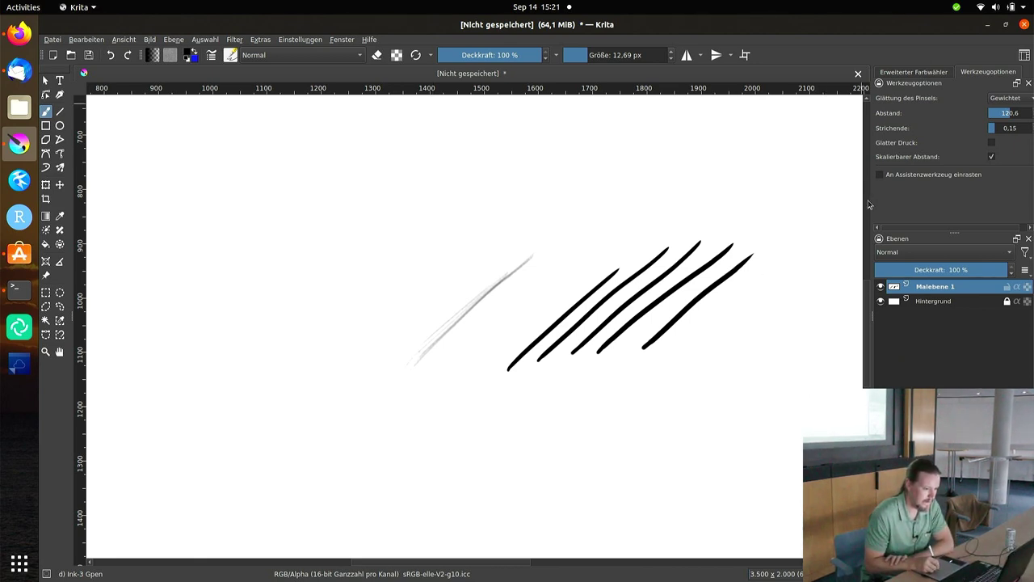
- Show the Erweiterter Farbwähler colour wheel and undo ink strokes, keeping two beside the pencil line
left_click_drag(871, 315, 808, 314)
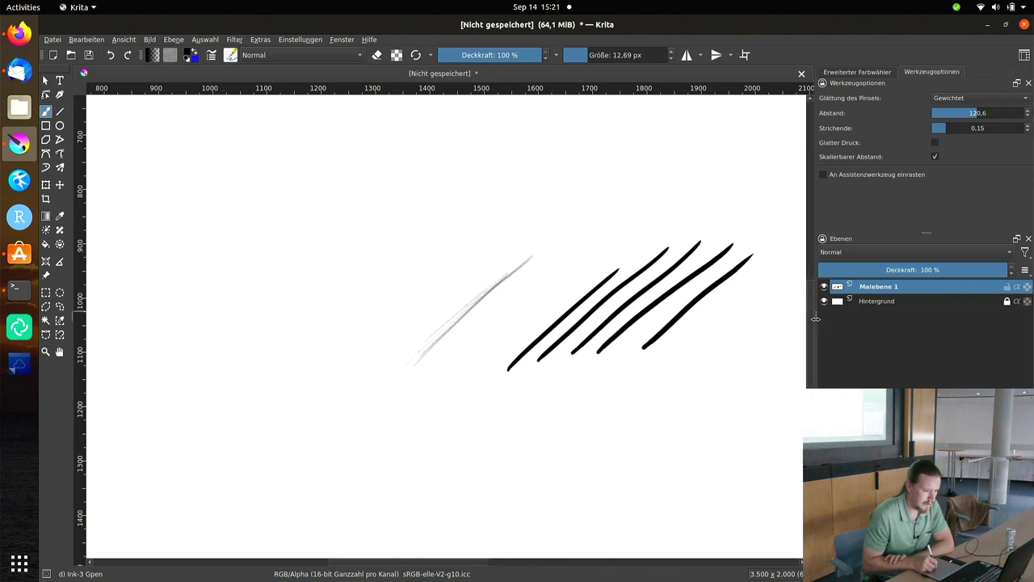
left_click(851, 75)
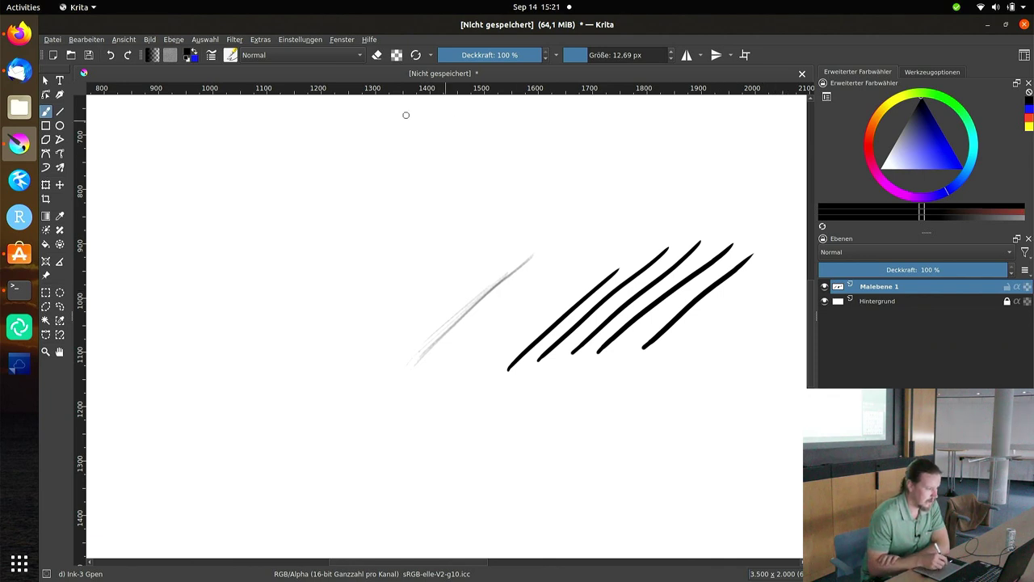
left_click(92, 43)
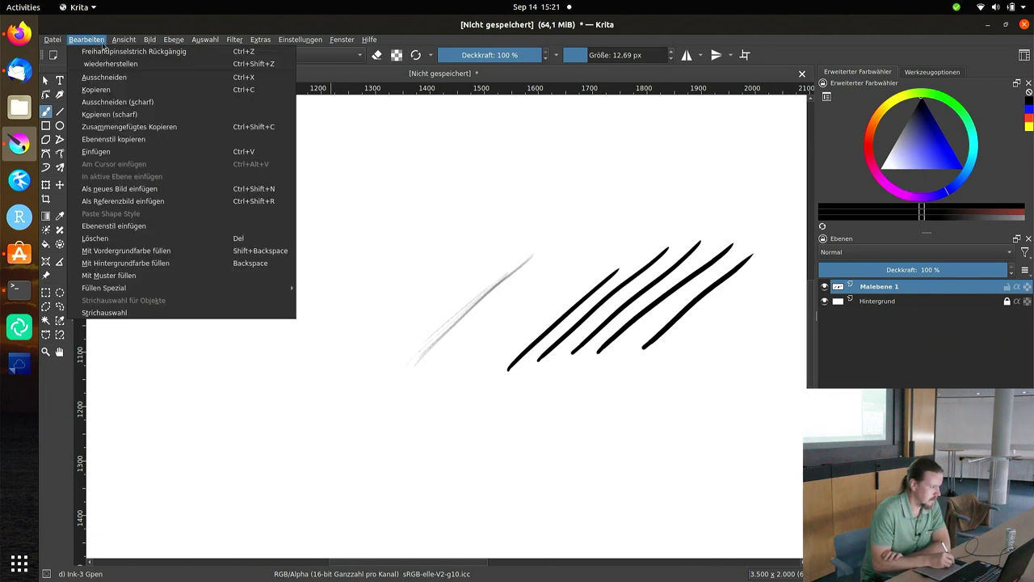
left_click(92, 45)
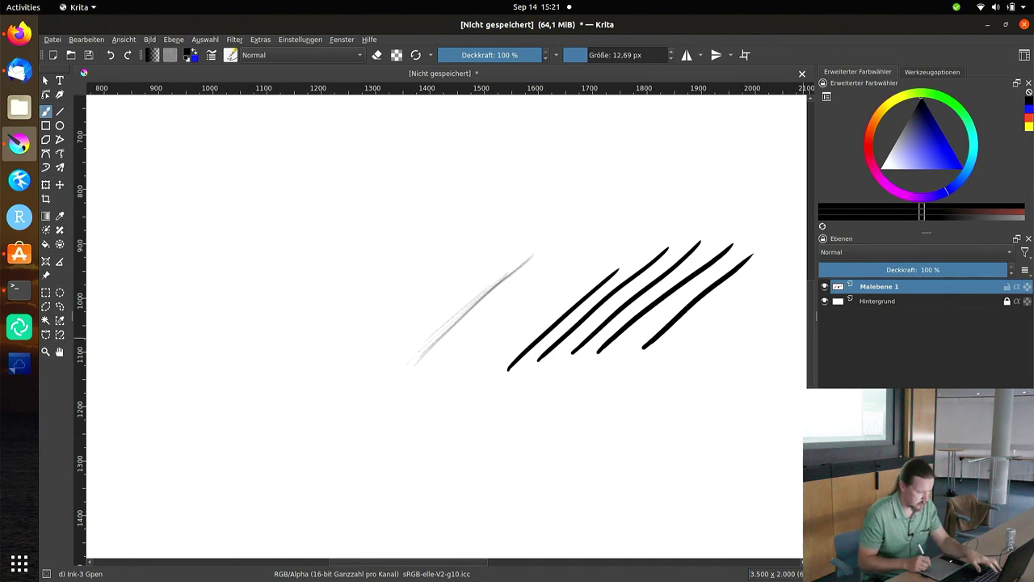
key("ctrl+z")
key("ctrl+z")
key("ctrl+z")
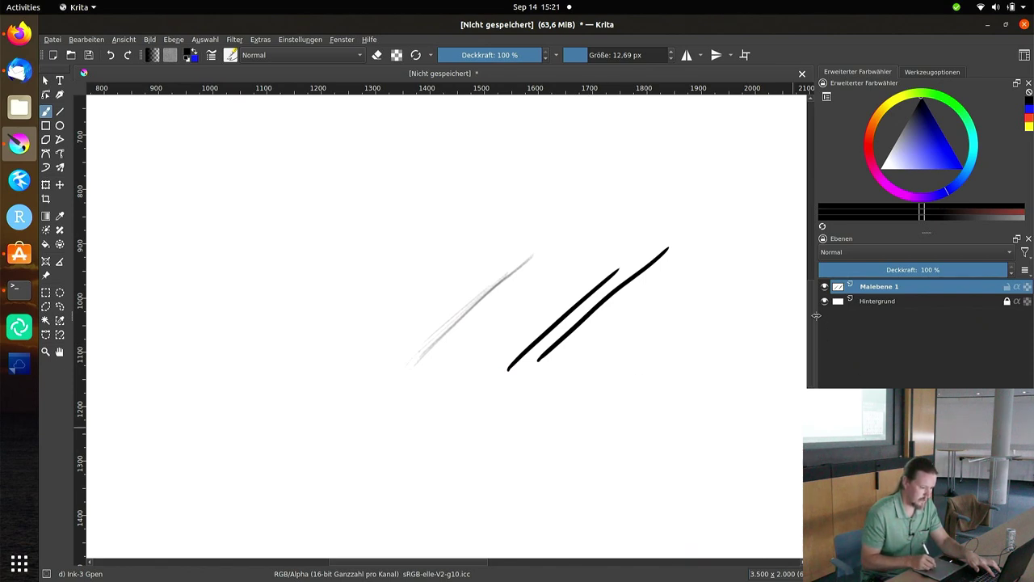
left_click_drag(816, 318, 879, 323)
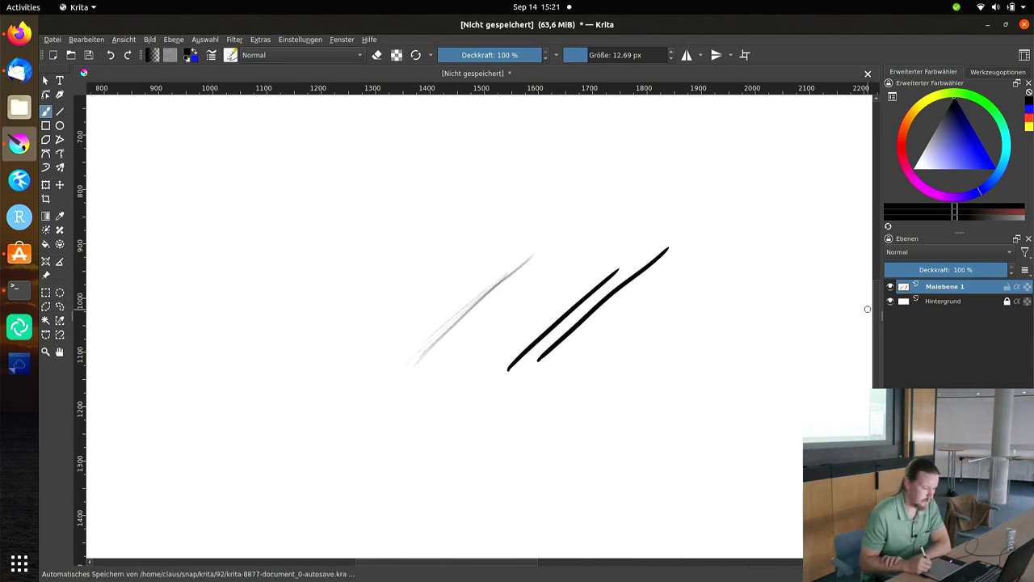
- Switch to the Basic-1 brush preset with the slash hotkey
key("slash")
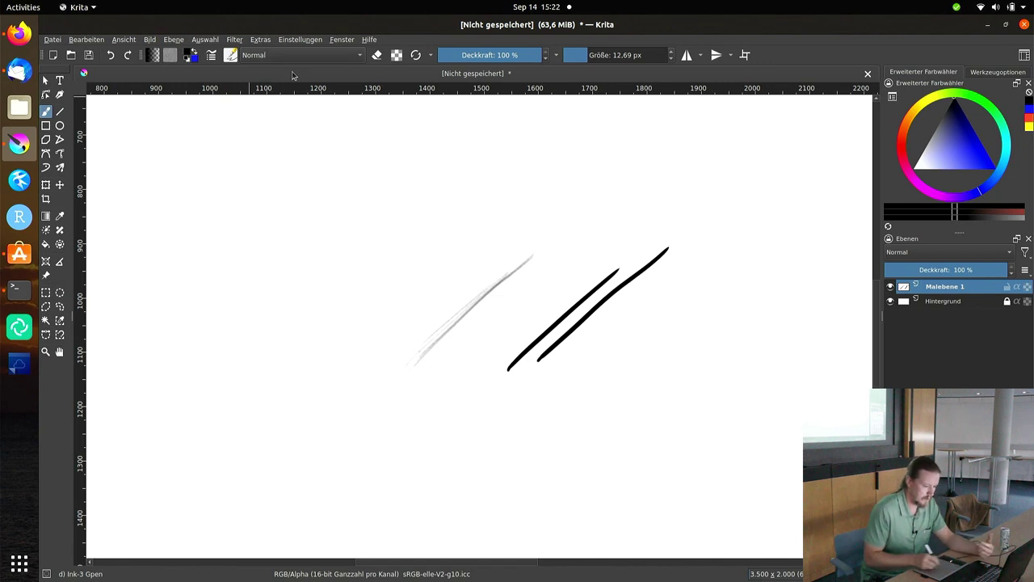
- Cycle brush presets to Ink-2 Fineliner, test it with a dot, and undo the dot
key("comma")
key("comma")
key("comma")
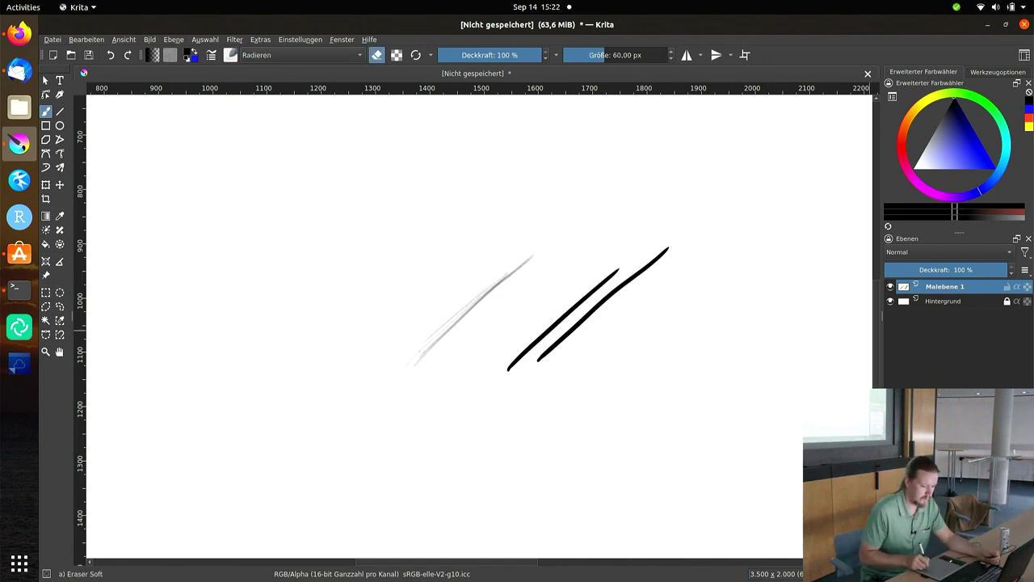
key("period")
key("period")
key("period")
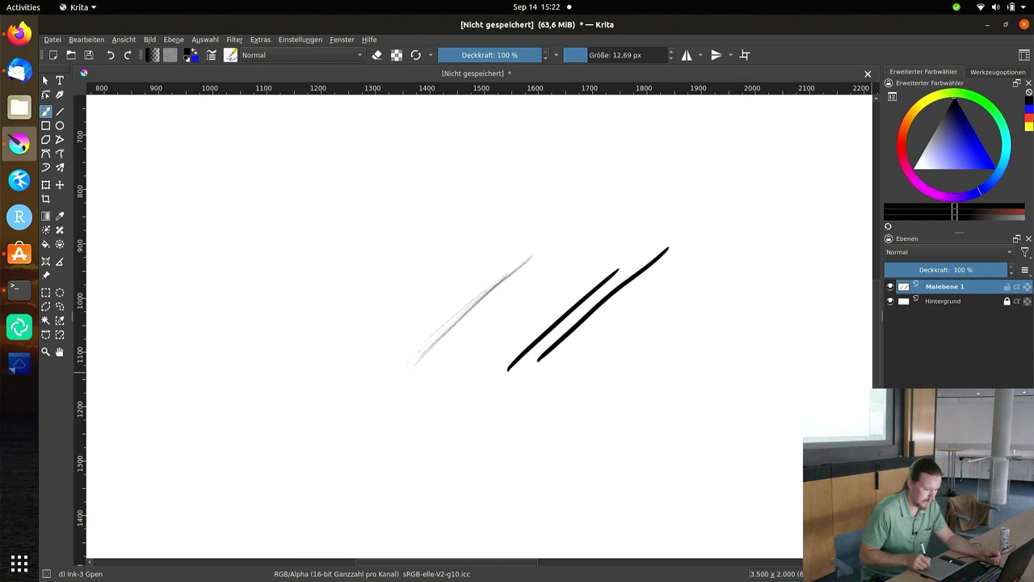
key("comma")
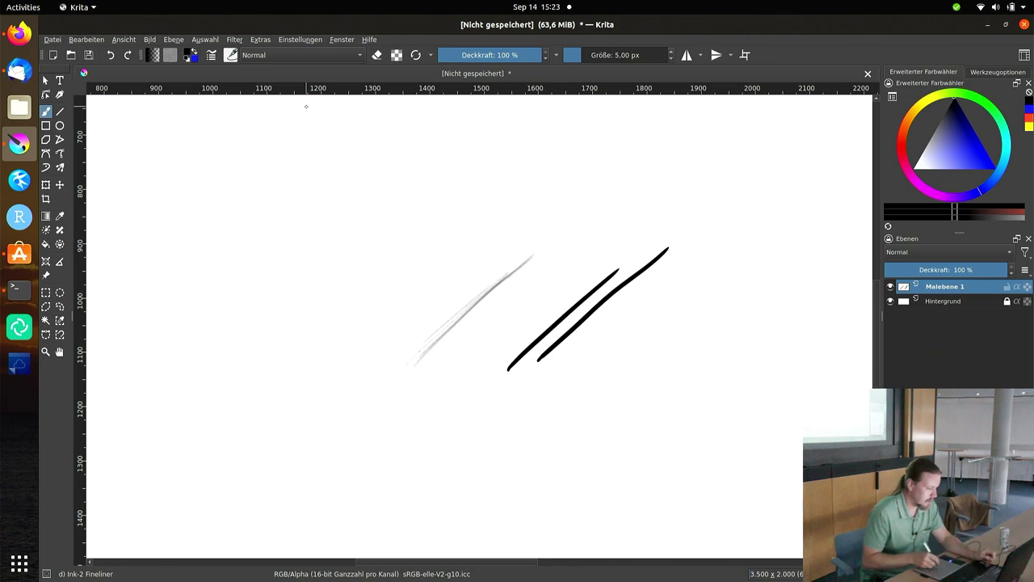
left_click(512, 265)
key("ctrl+z")
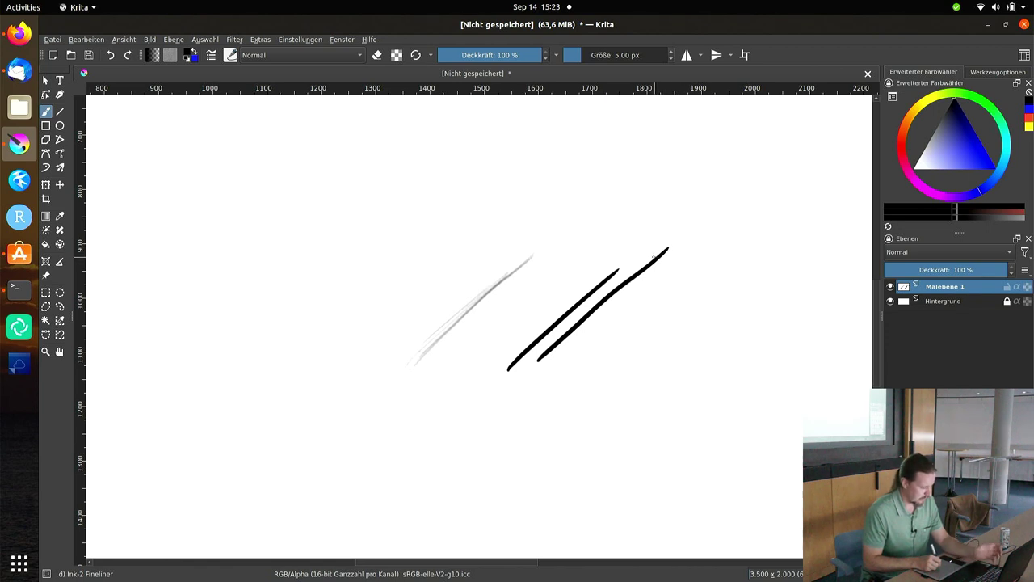
- Clear Malebene 1 and draw two thin black diagonal fineliner lines
key("ctrl")
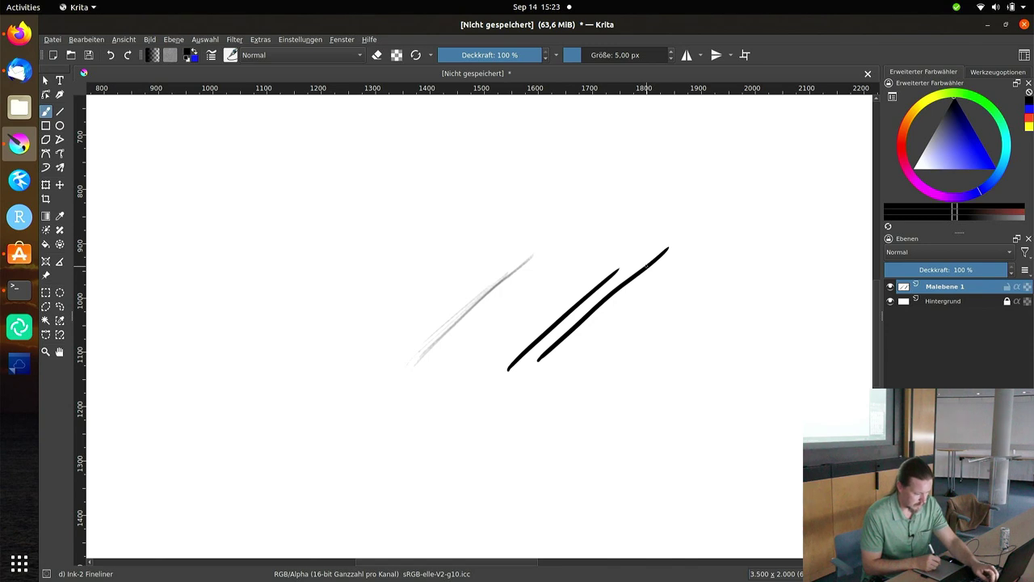
key("Delete")
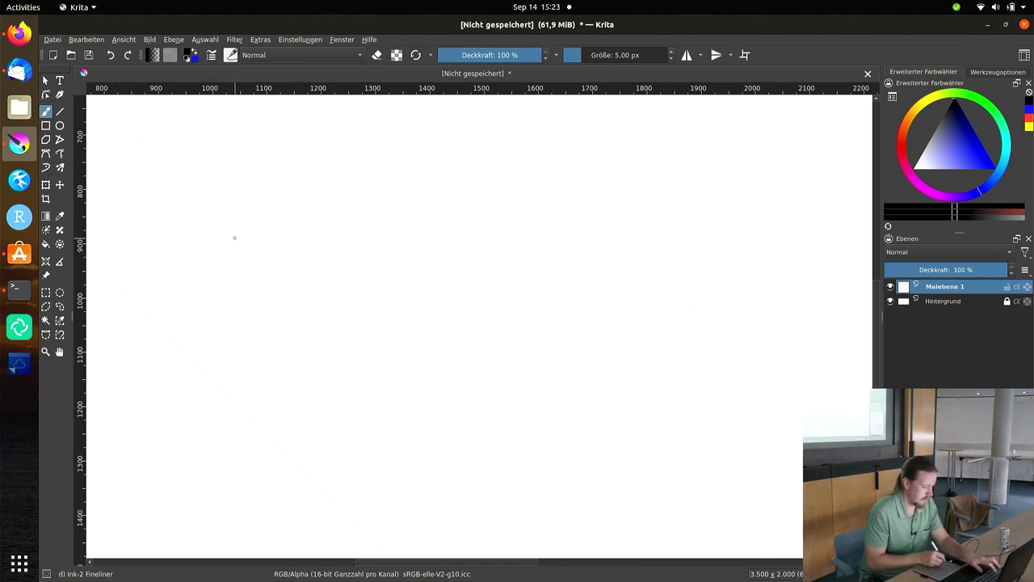
left_click_drag(348, 356, 460, 259)
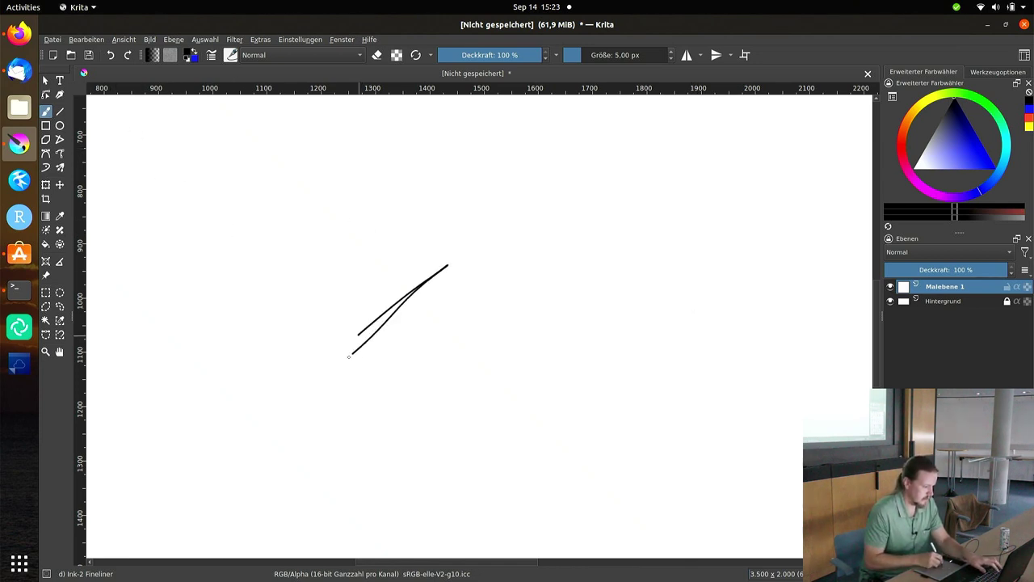
left_click_drag(374, 346, 497, 248)
- Erase both black lines with the Eraser Small brush
key("e")
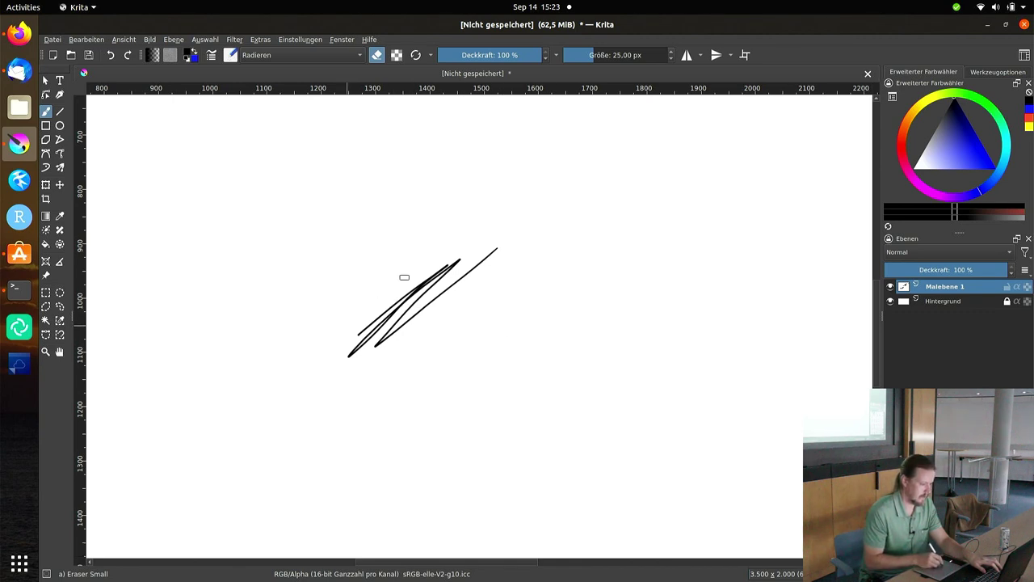
mouse_move(377, 320)
left_mouse_down()
mouse_move(414, 292)
mouse_move(423, 312)
mouse_move(429, 282)
left_mouse_up()
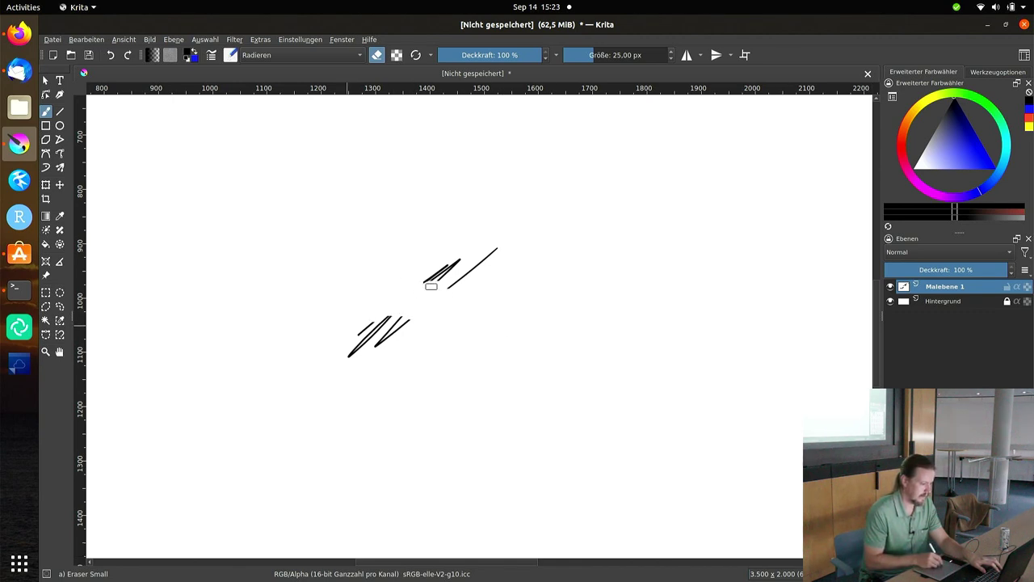
mouse_move(340, 355)
left_mouse_down()
mouse_move(406, 328)
mouse_move(447, 280)
mouse_move(435, 269)
left_mouse_up()
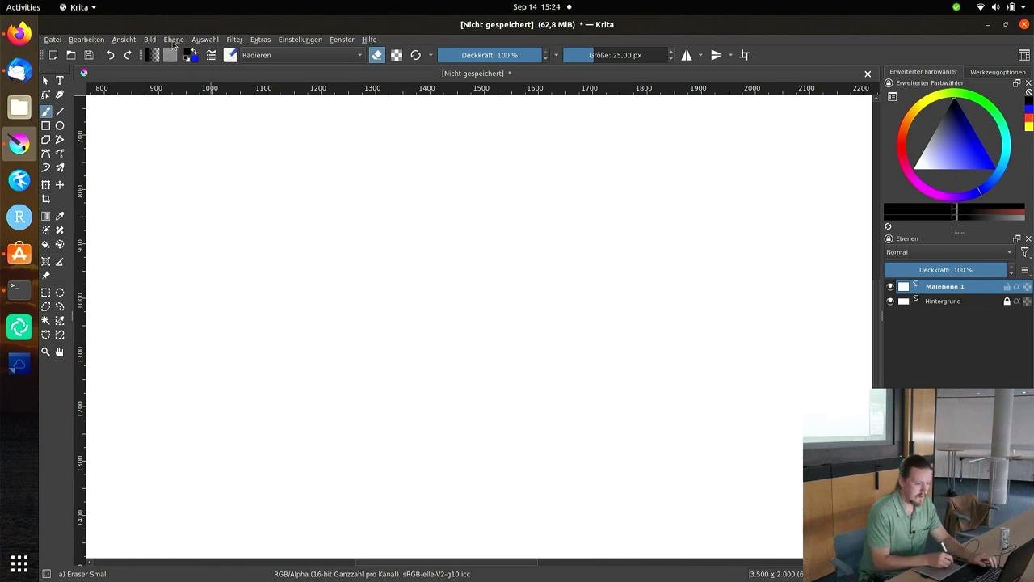
- Switch the active layer between Malebene 1 and Hintergrund, leaving Hintergrund selected
left_click(949, 303)
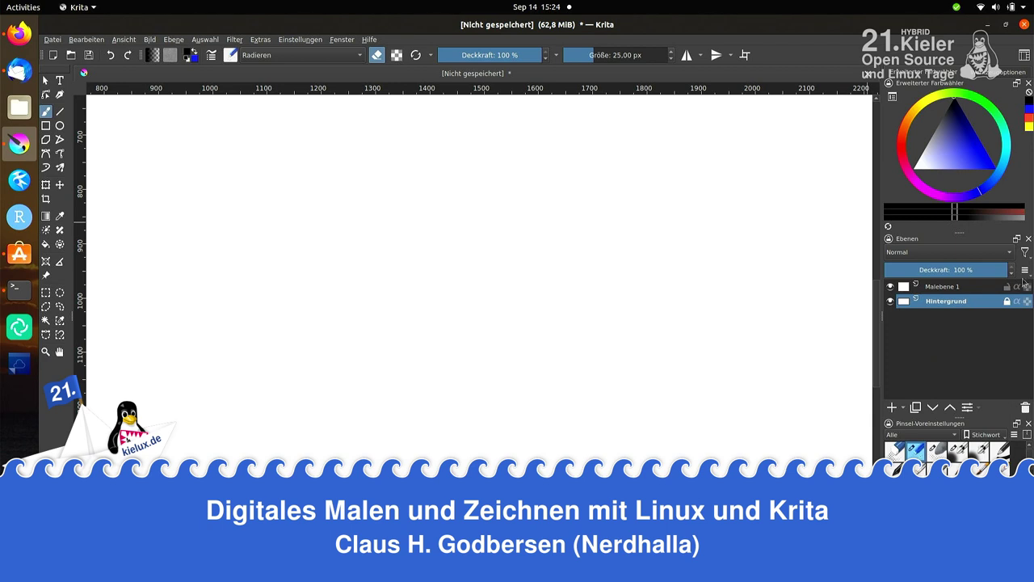
left_click(949, 289)
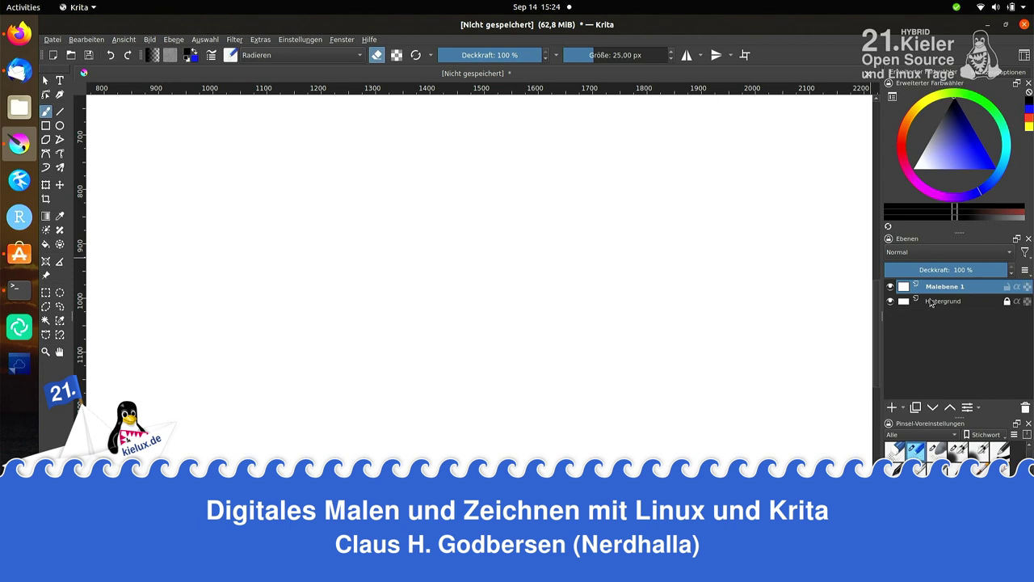
left_click(931, 303)
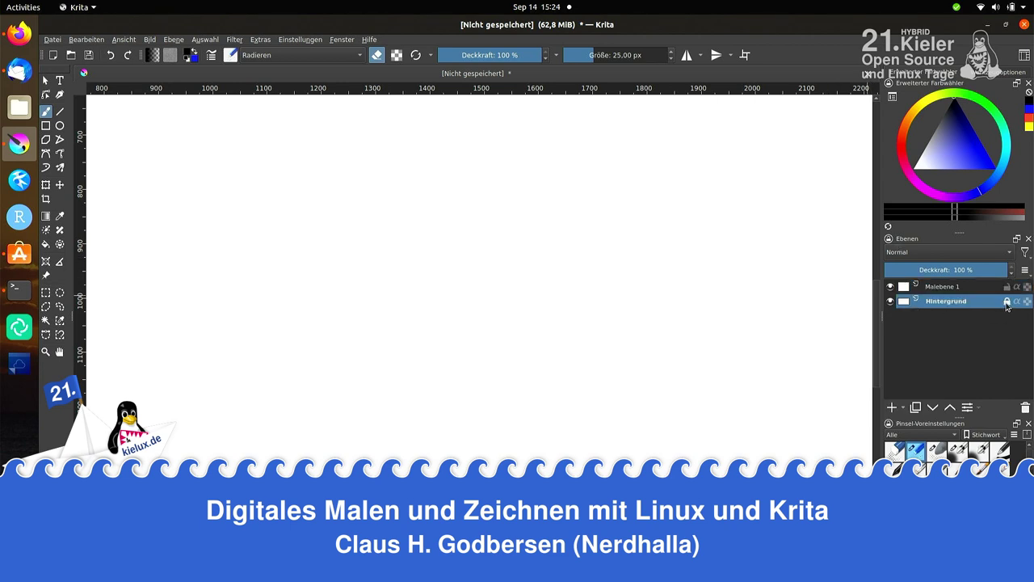
left_click(966, 286)
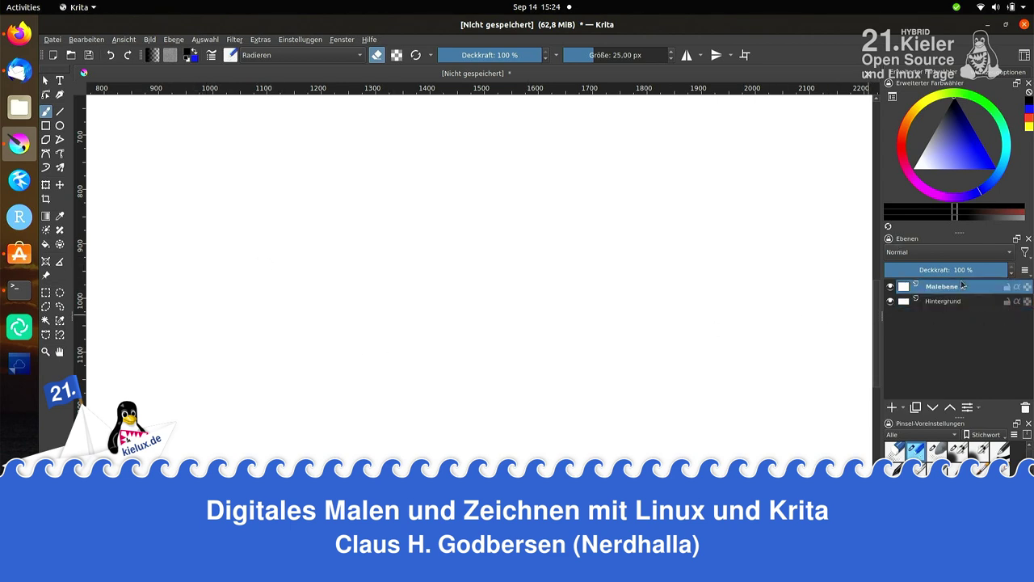
left_click(961, 302)
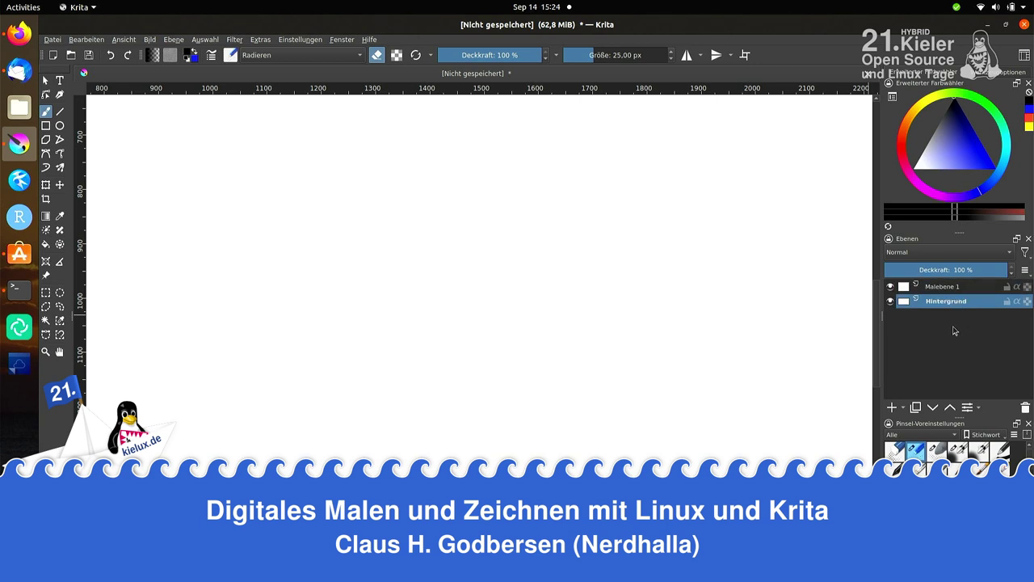
left_click(949, 288)
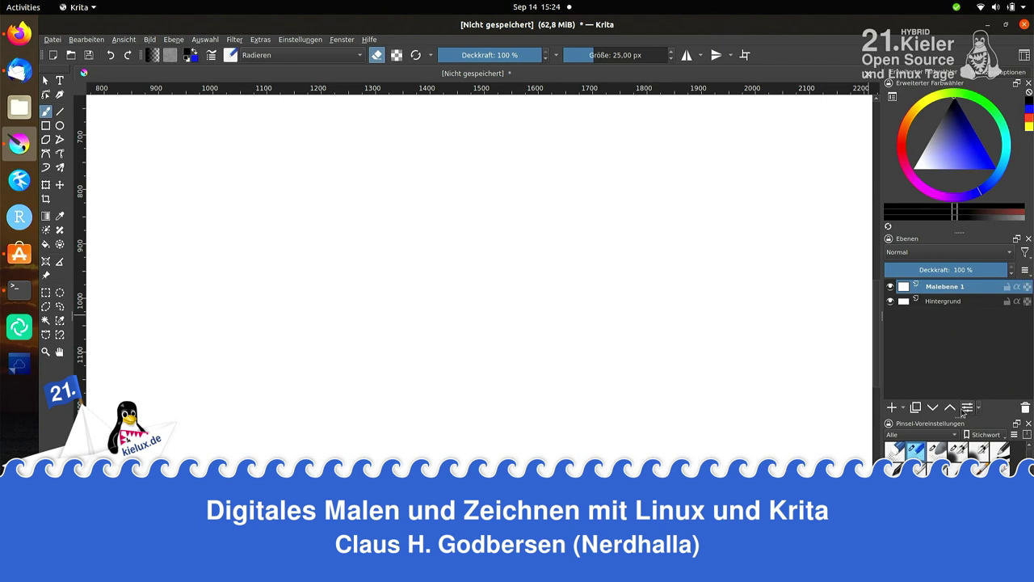
left_click(957, 304)
left_click(955, 289)
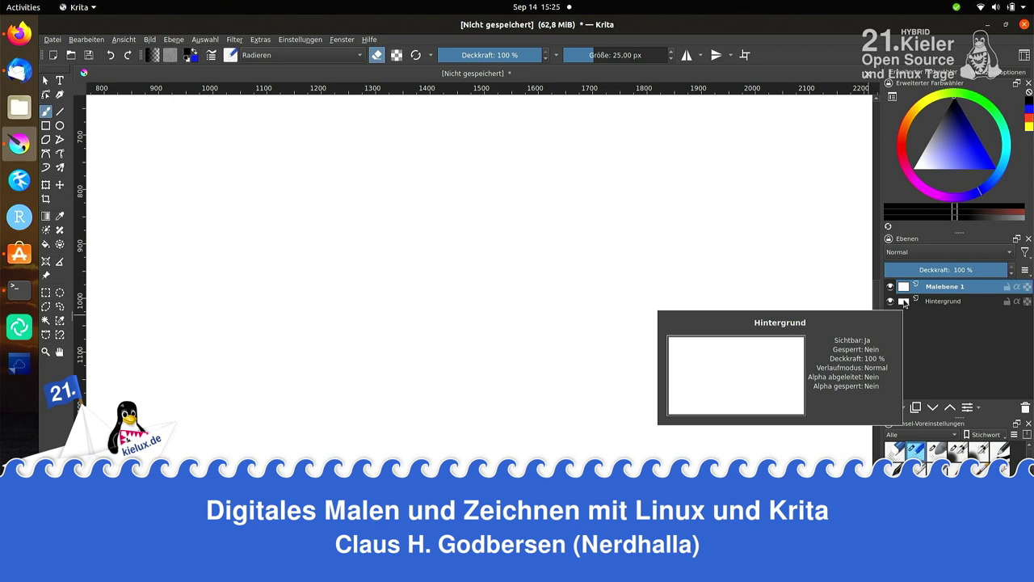
left_click(956, 302)
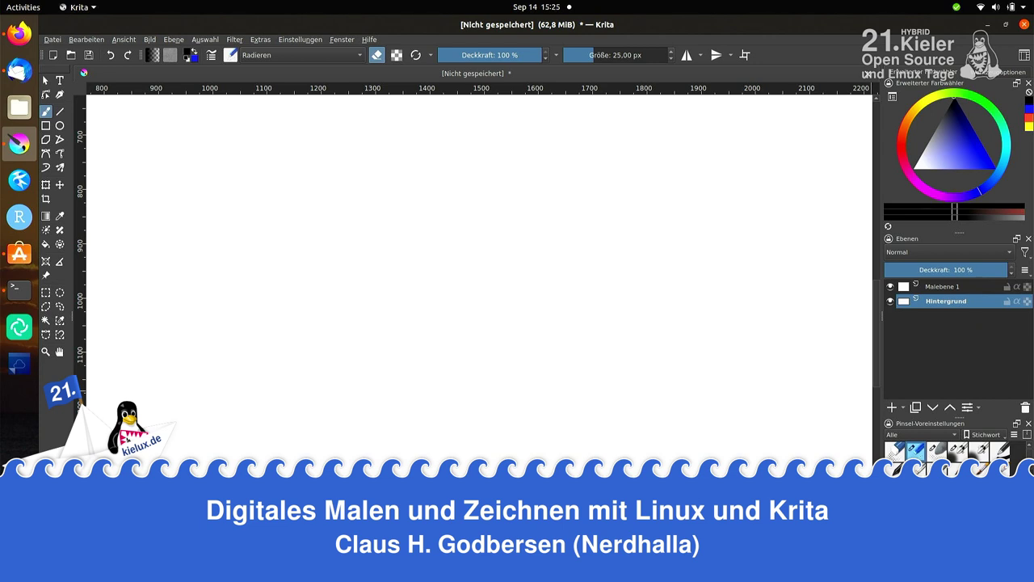
- Choose the Marker Dry preset, try a light-green band across the canvas, then undo it
left_click(917, 451)
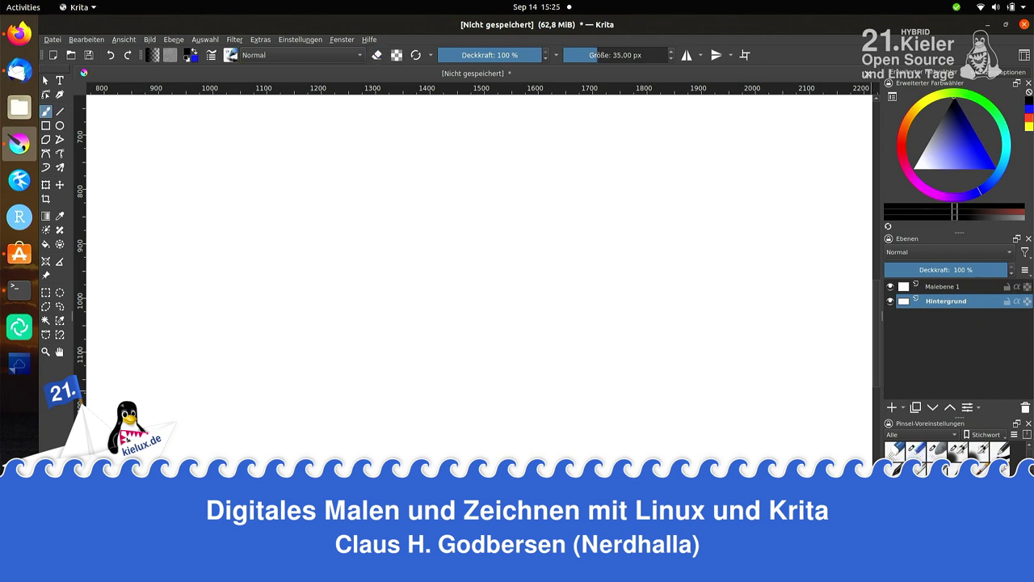
left_click(195, 51)
left_click(188, 55)
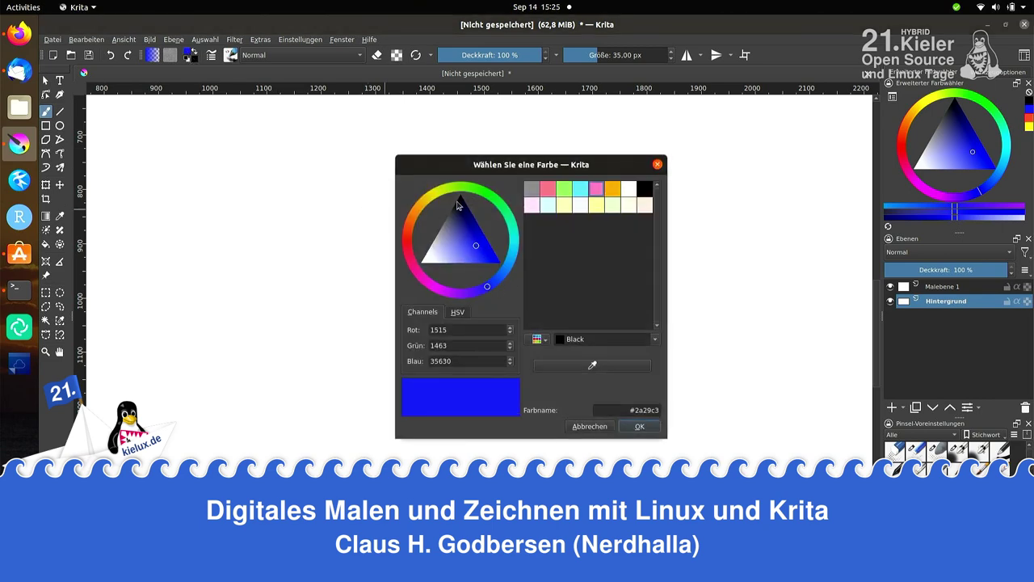
left_click(505, 217)
left_click(639, 426)
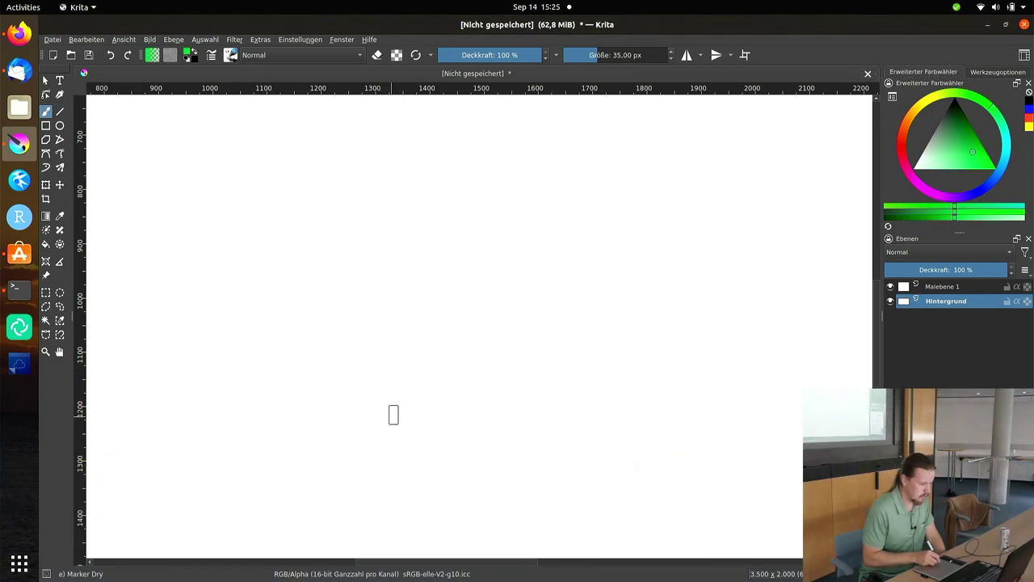
mouse_move(326, 388)
left_mouse_down()
mouse_move(704, 369)
mouse_move(656, 390)
mouse_move(453, 401)
mouse_move(369, 393)
mouse_move(233, 418)
mouse_move(791, 425)
left_mouse_up()
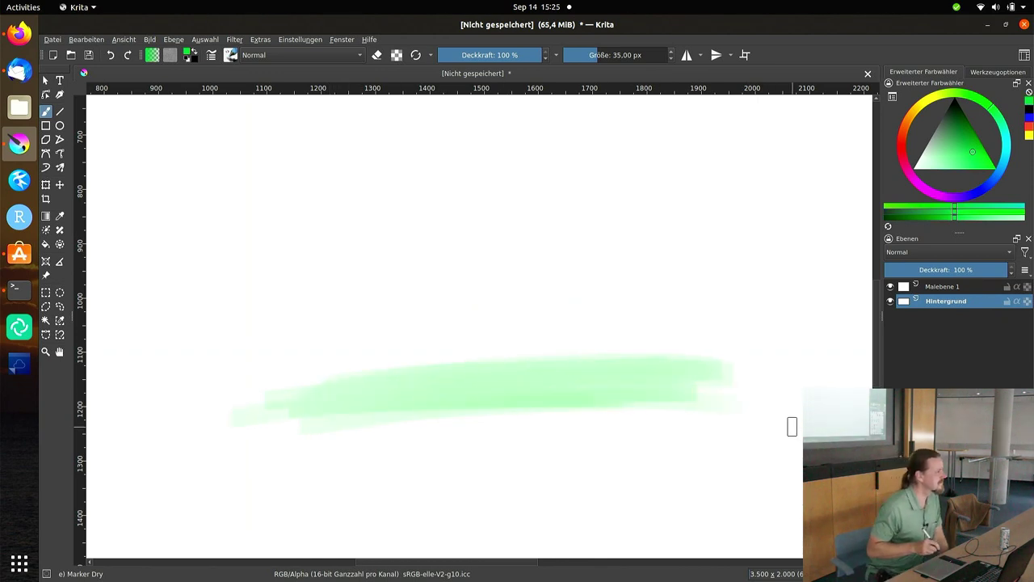
left_click_drag(209, 103, 457, 349)
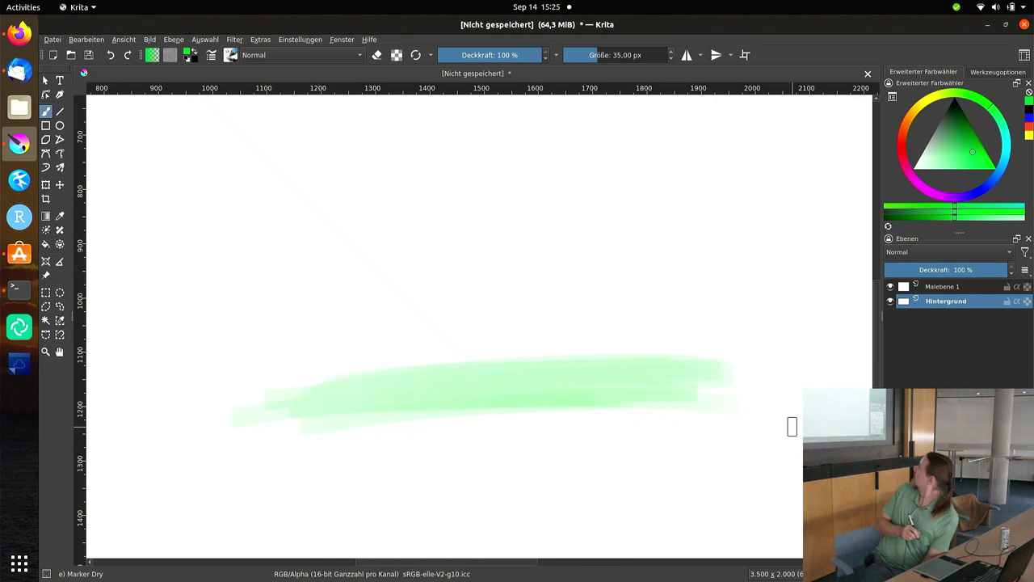
key("ctrl+z")
key("ctrl+z")
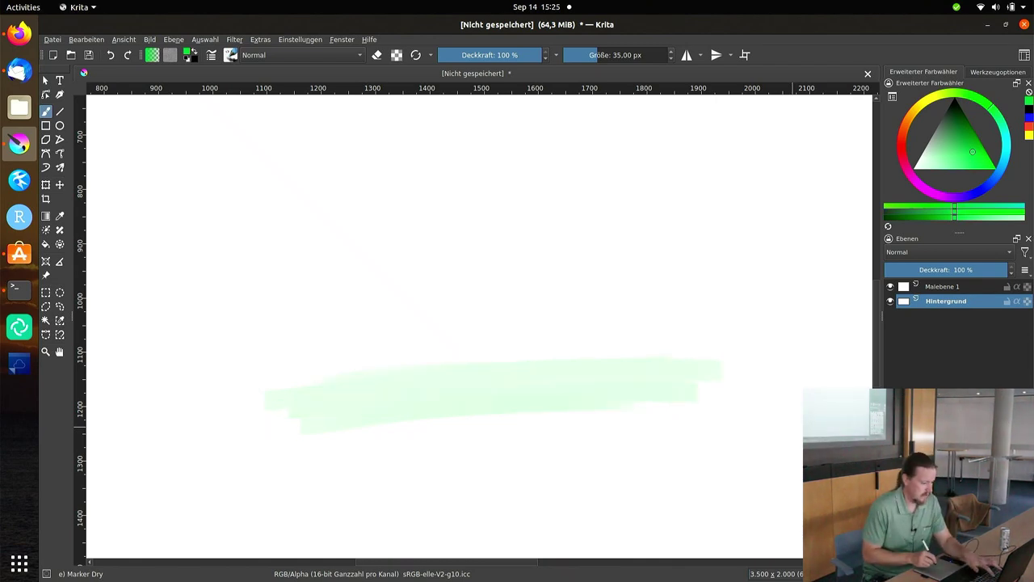
key("ctrl+z")
- Set the foreground to dark green #016514 and paint horizontal strokes across the lower canvas
left_click(190, 54)
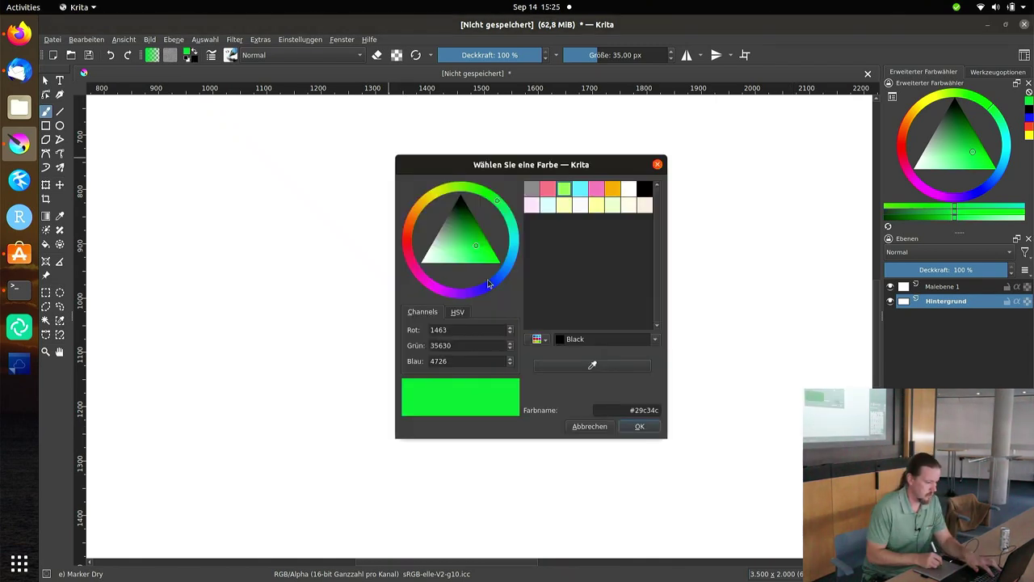
left_click_drag(480, 236, 474, 220)
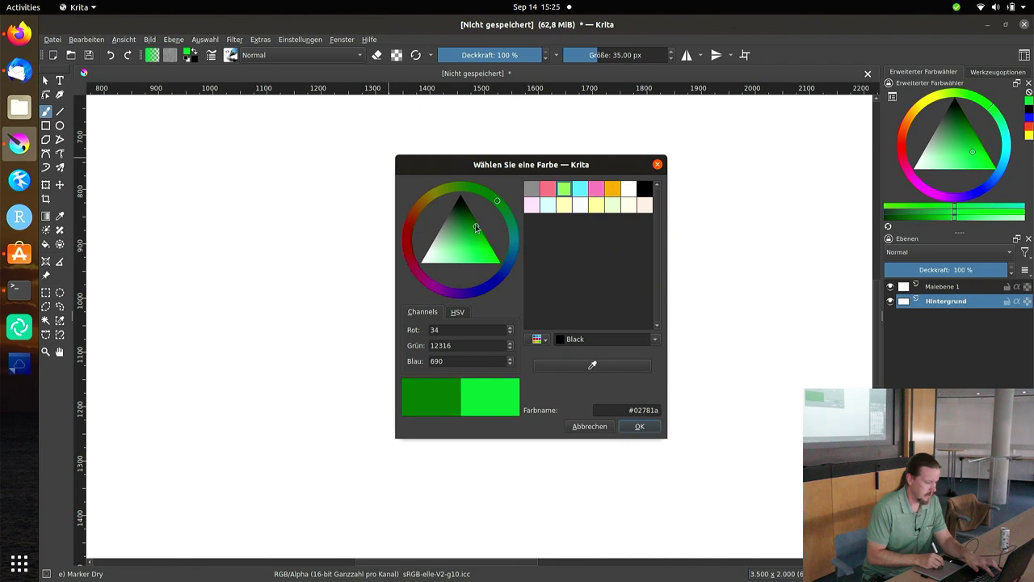
left_click(639, 427)
mouse_move(312, 395)
left_mouse_down()
mouse_move(639, 381)
mouse_move(441, 382)
mouse_move(469, 367)
mouse_move(616, 393)
mouse_move(663, 381)
mouse_move(520, 375)
mouse_move(639, 377)
mouse_move(695, 392)
mouse_move(324, 420)
mouse_move(662, 412)
left_mouse_up()
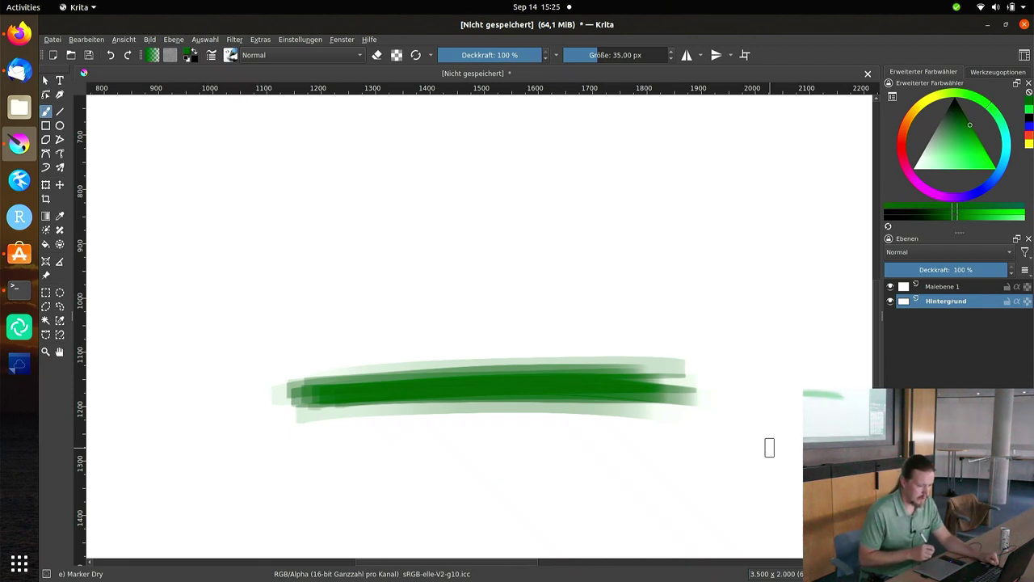
- Make Malebene 1 active and zoom in with the Gpen ink brush reset to black
left_click(950, 288)
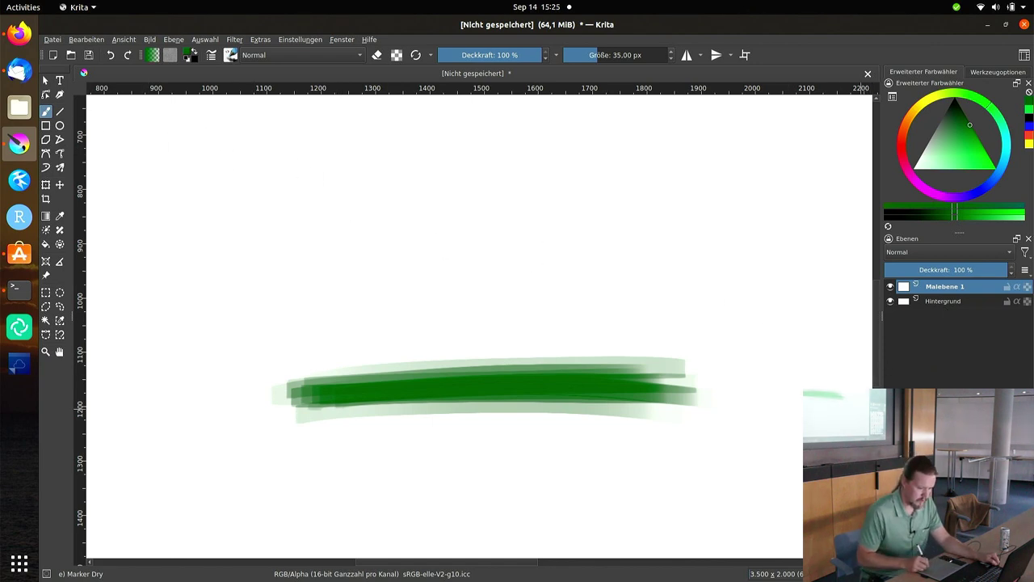
key("slash")
scroll(544, 380, "up", 3)
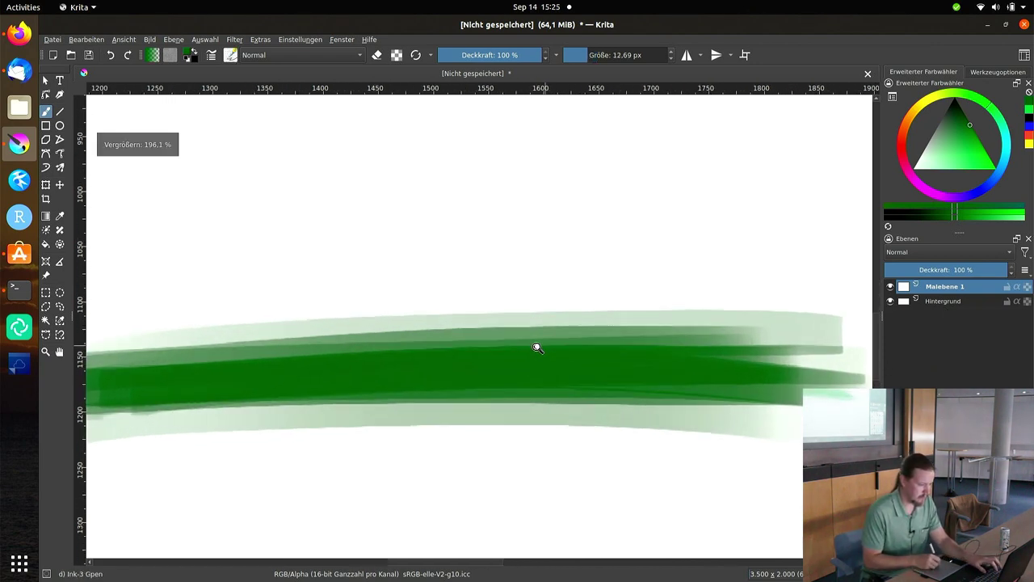
scroll(409, 261, "up", 2)
scroll(383, 363, "up", 2)
scroll(518, 444, "up", 2)
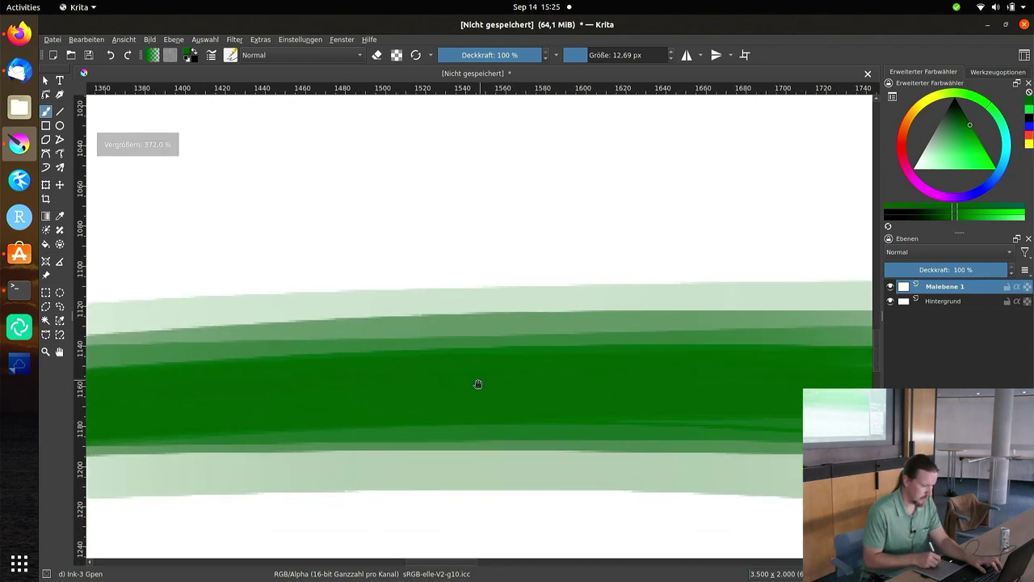
scroll(477, 385, "up", 1)
scroll(566, 363, "up", 1)
scroll(639, 348, "up", 1)
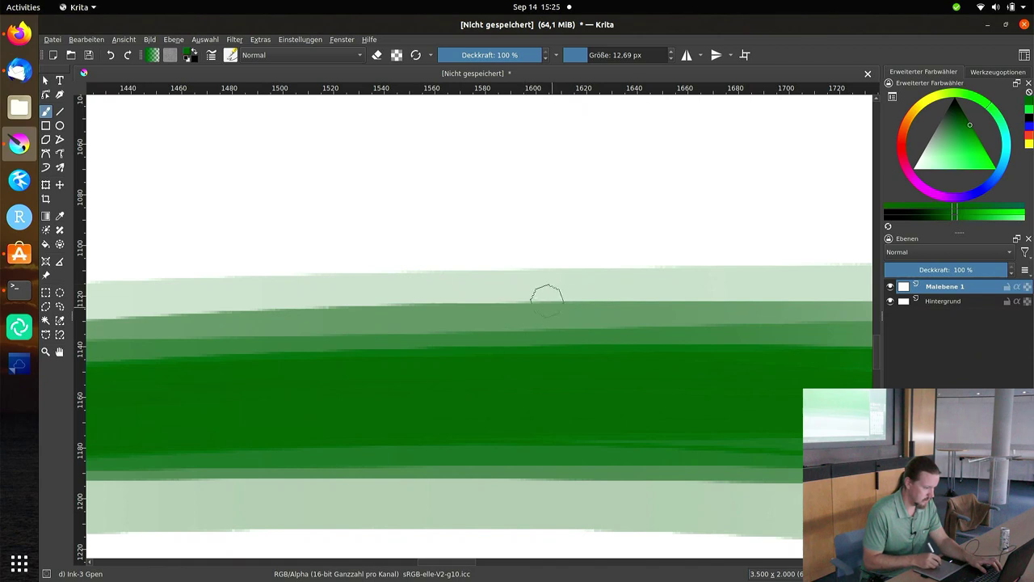
mouse_move(531, 312)
left_mouse_down()
mouse_move(571, 321)
mouse_move(596, 358)
left_mouse_up()
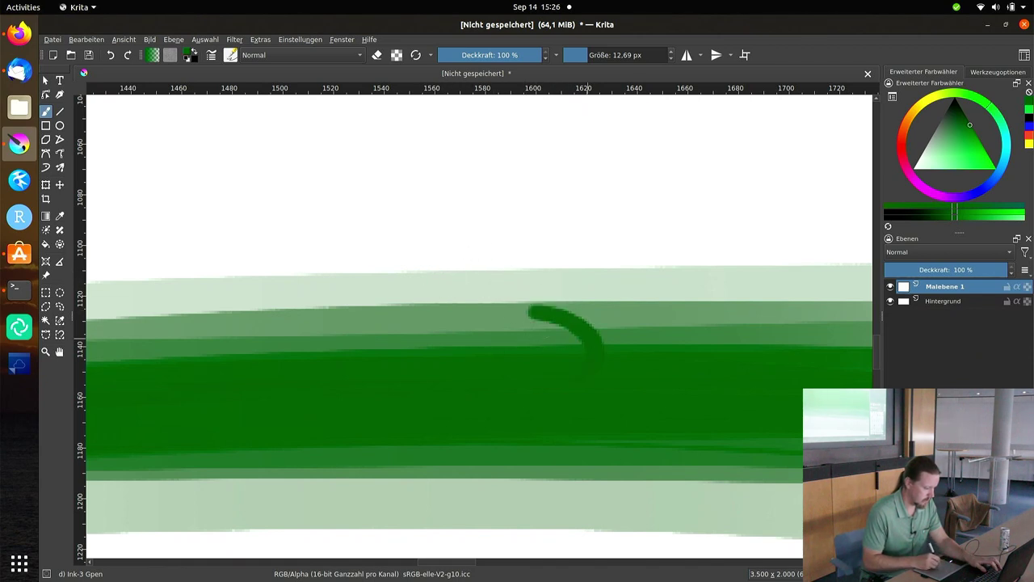
key("ctrl+z")
key("d")
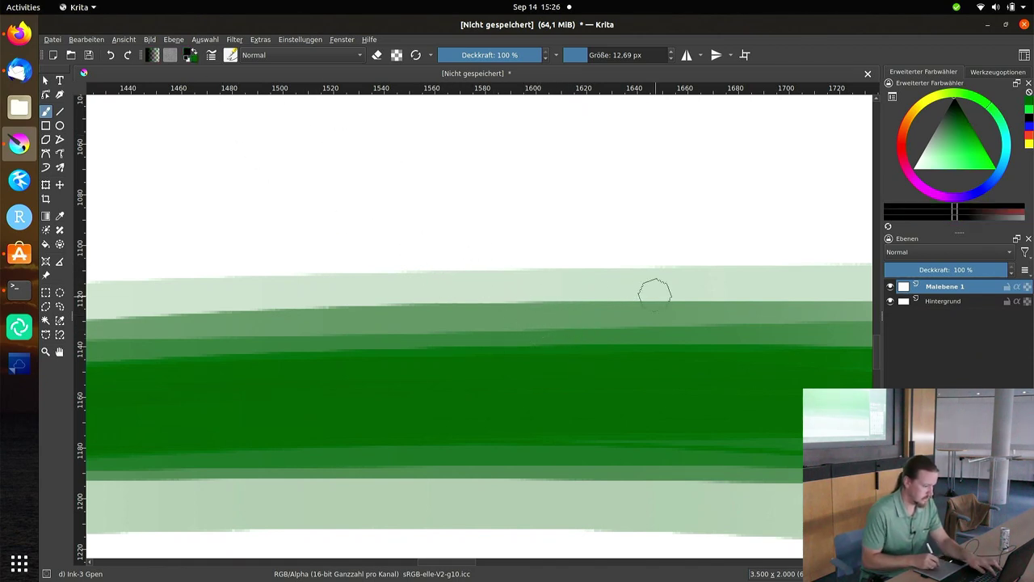
- Draw the rabbit's head oval, second ear loop and eye dot in black ink
left_click_drag(655, 294, 586, 307)
mouse_move(531, 285)
left_mouse_down()
mouse_move(623, 369)
mouse_move(487, 307)
mouse_move(524, 275)
mouse_move(490, 365)
mouse_move(439, 282)
mouse_move(526, 368)
mouse_move(513, 307)
mouse_move(519, 369)
left_mouse_up()
left_click_drag(568, 418, 577, 332)
left_click(542, 354)
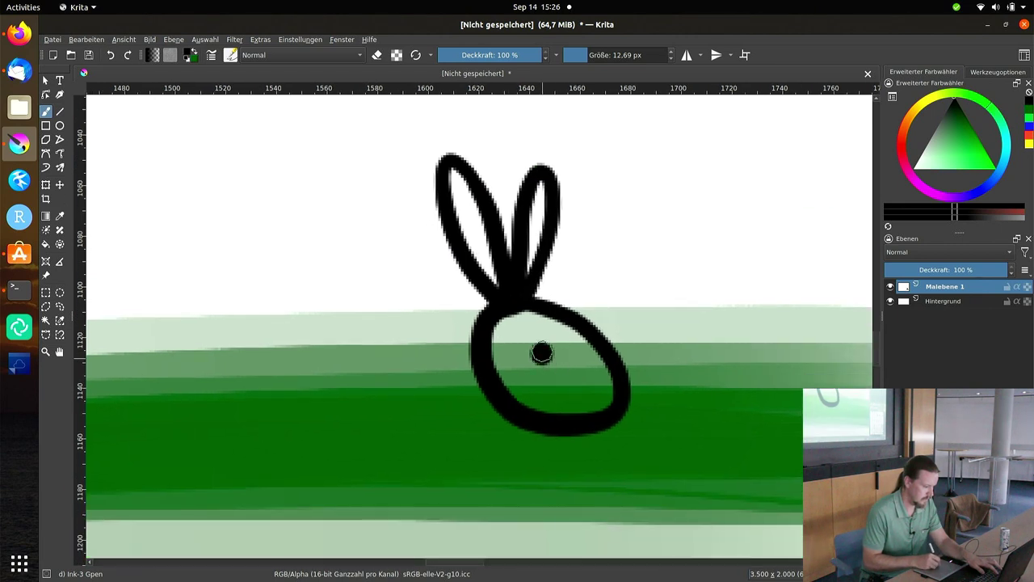
left_click_drag(491, 406, 549, 289)
- Draw the front leg, long curved back, hooked hind leg and front foot loop
mouse_move(590, 320)
left_mouse_down()
mouse_move(568, 393)
mouse_move(538, 421)
left_mouse_up()
left_click_drag(539, 240, 334, 422)
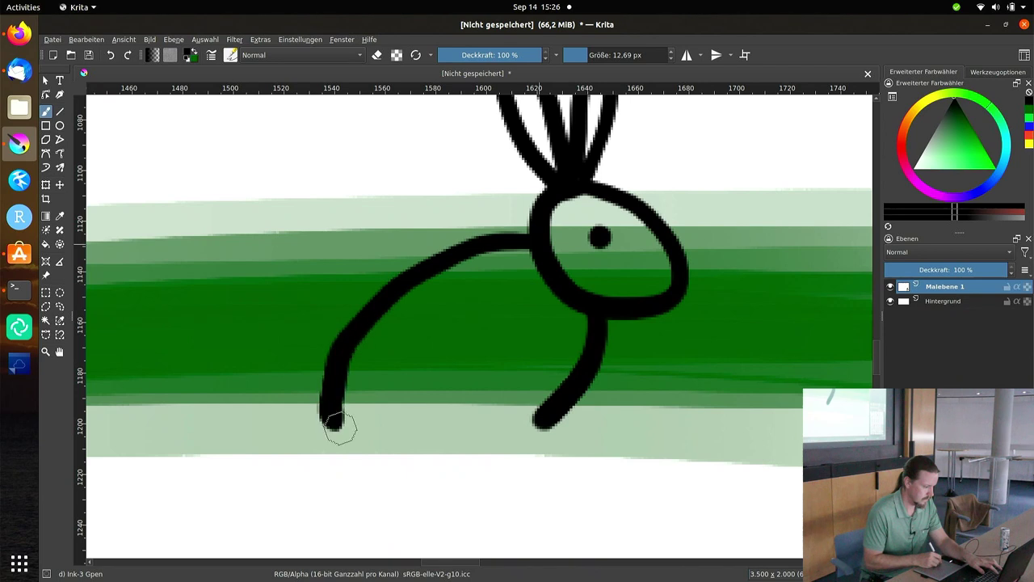
mouse_move(436, 347)
left_mouse_down()
mouse_move(426, 430)
mouse_move(336, 459)
mouse_move(331, 433)
left_mouse_up()
mouse_move(527, 420)
left_mouse_down()
mouse_move(497, 441)
mouse_move(541, 430)
mouse_move(467, 433)
left_mouse_up()
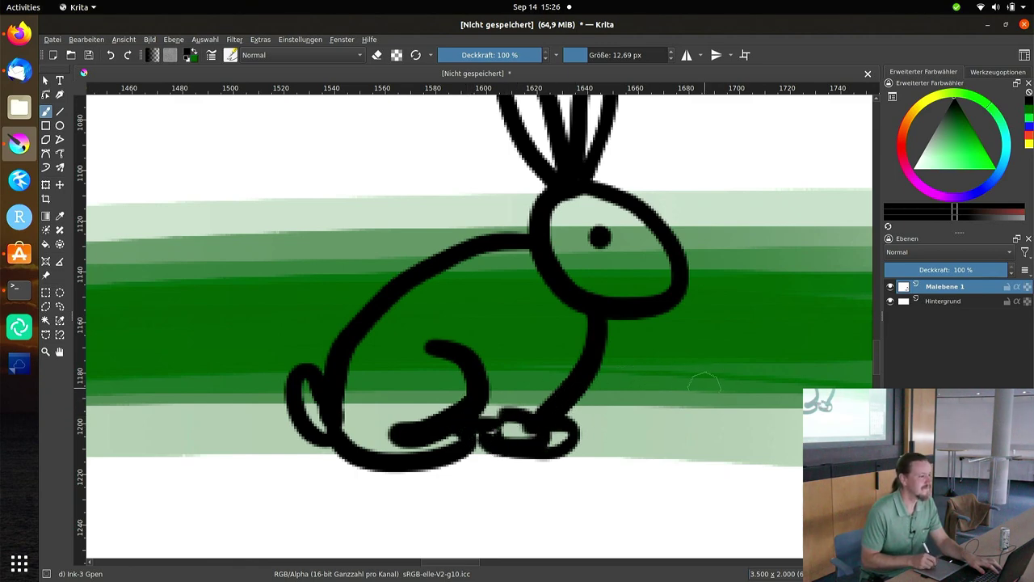
scroll(701, 396, "down", 3)
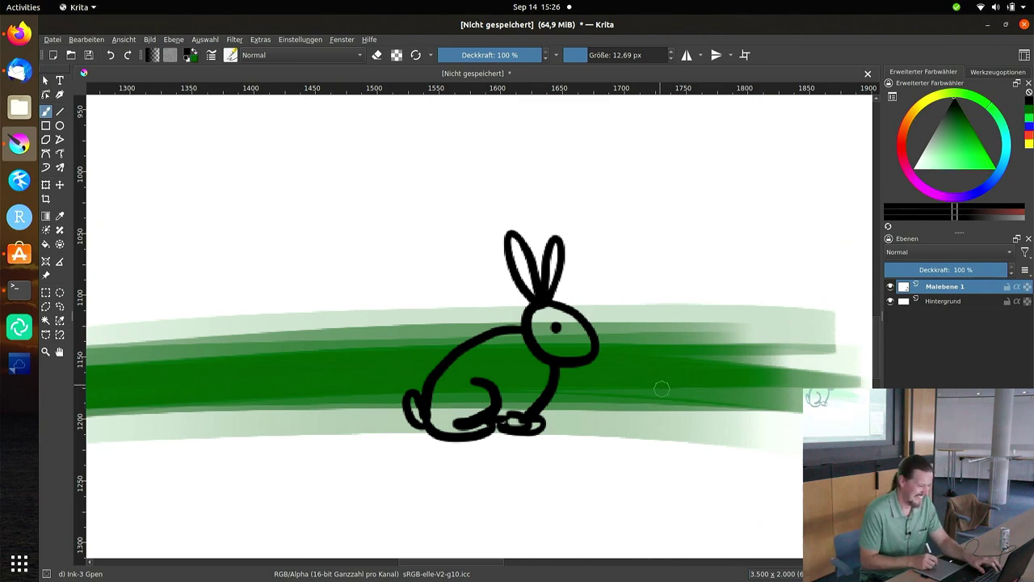
scroll(653, 404, "up", 1)
scroll(658, 412, "up", 1)
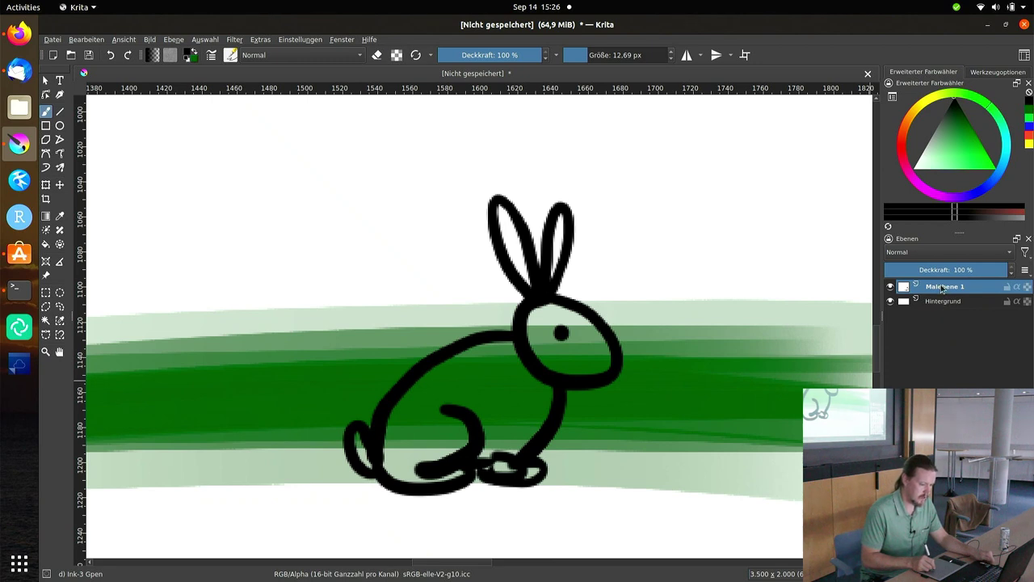
left_click_drag(942, 294, 942, 326)
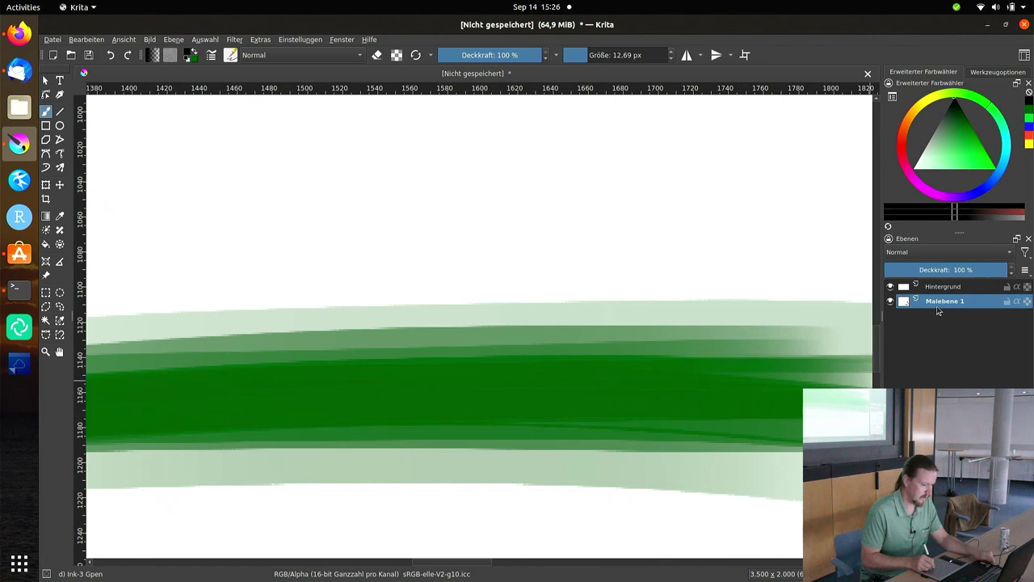
left_click_drag(944, 299, 944, 283)
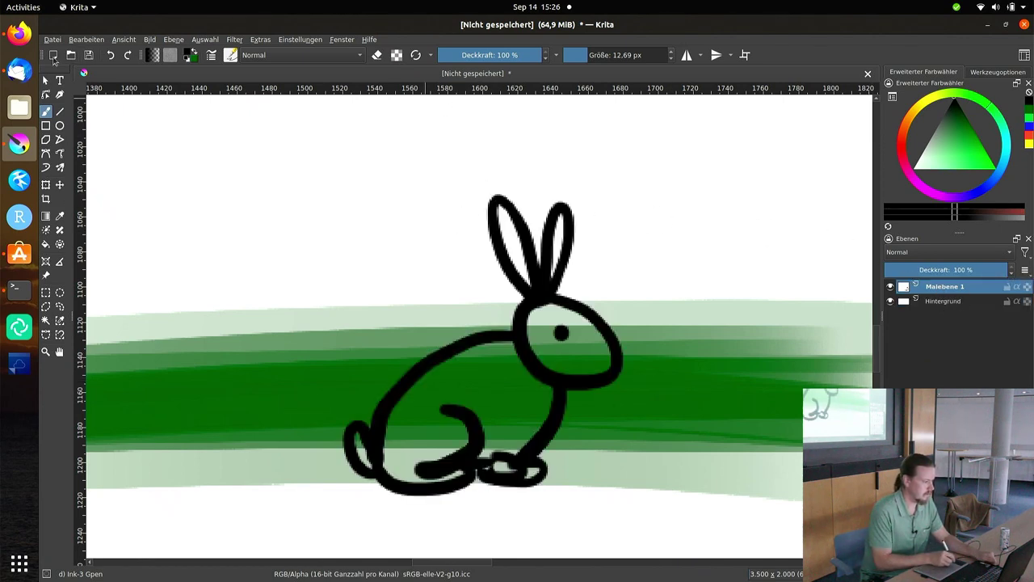
- Add a new layer Malebene 2 and move it below Malebene 1
left_click(173, 40)
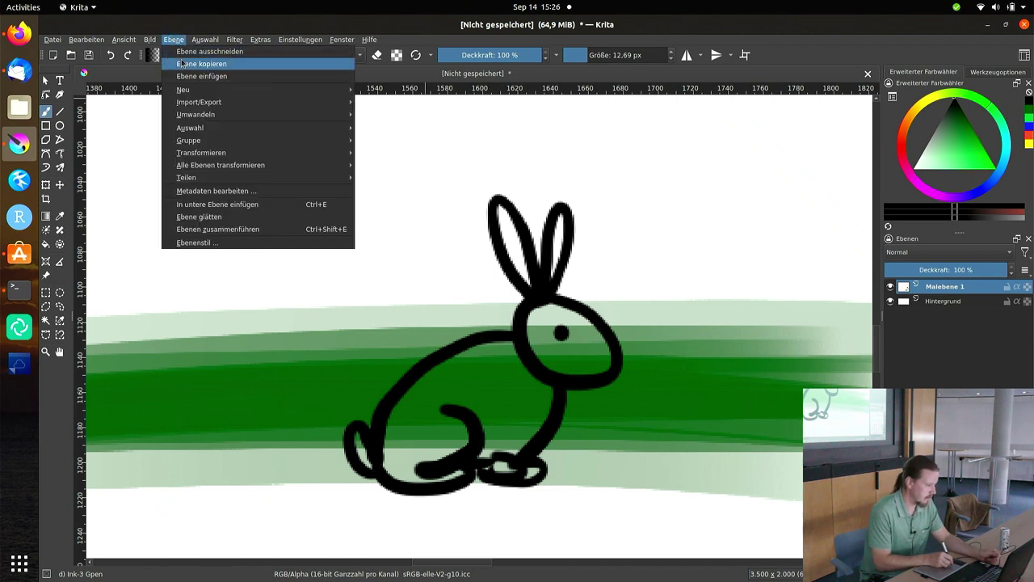
mouse_move(182, 90)
left_click(386, 90)
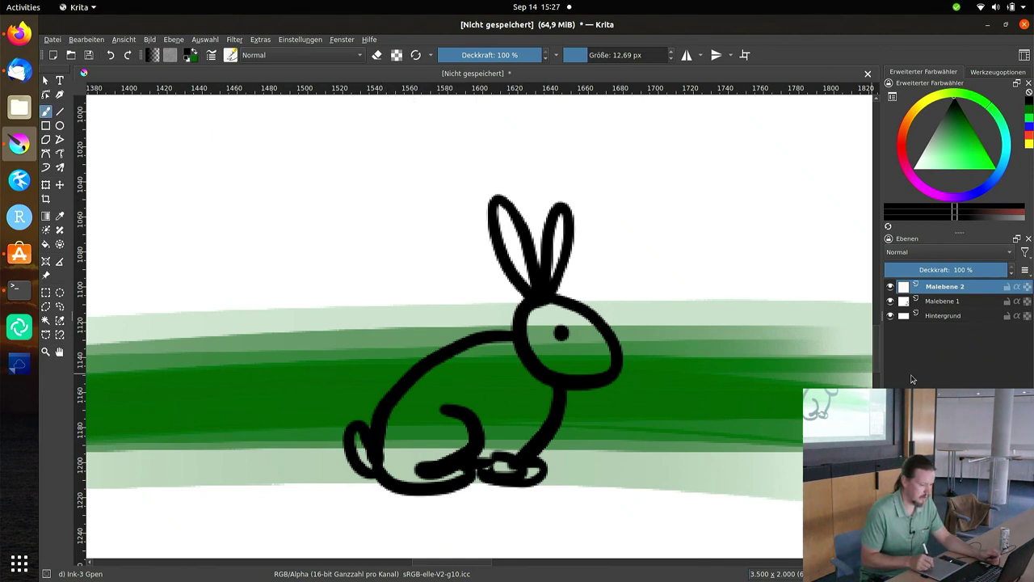
left_click_drag(958, 288, 967, 309)
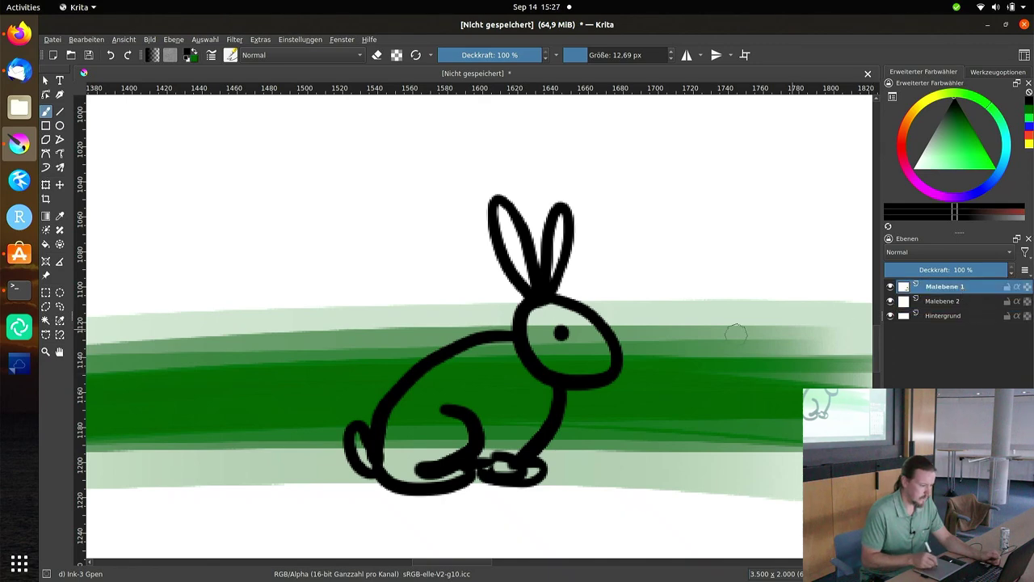
- Use the Magic Wand to select the rabbit's body interior and the light-green strip
left_click(46, 321)
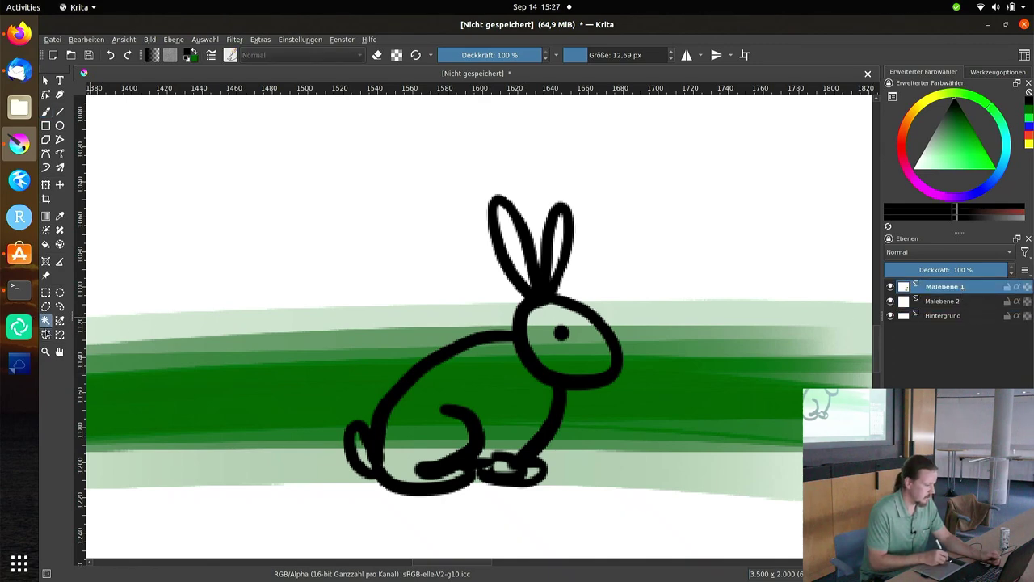
left_click(445, 431)
scroll(445, 431, "up", 3)
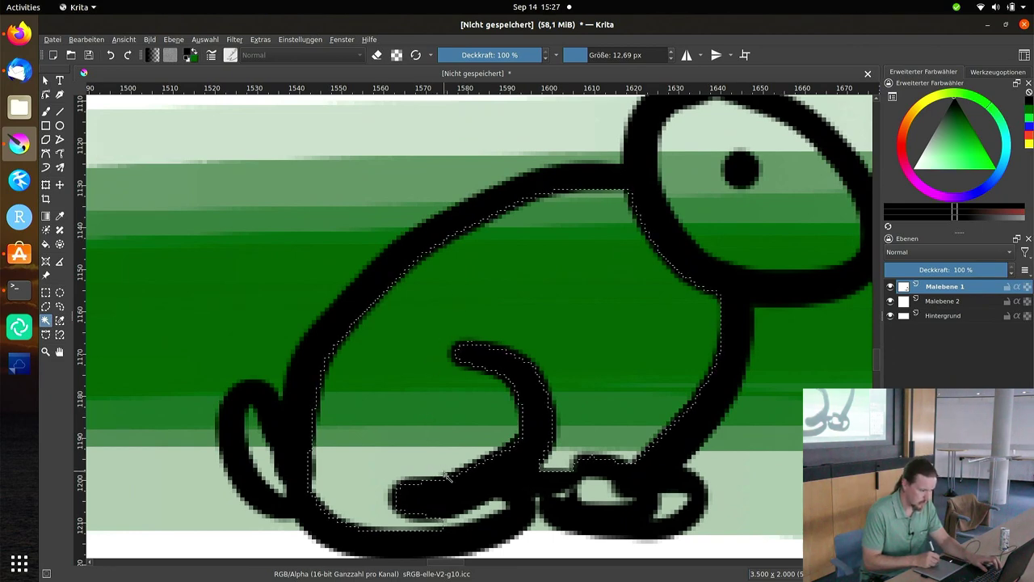
left_click_drag(477, 550, 438, 446)
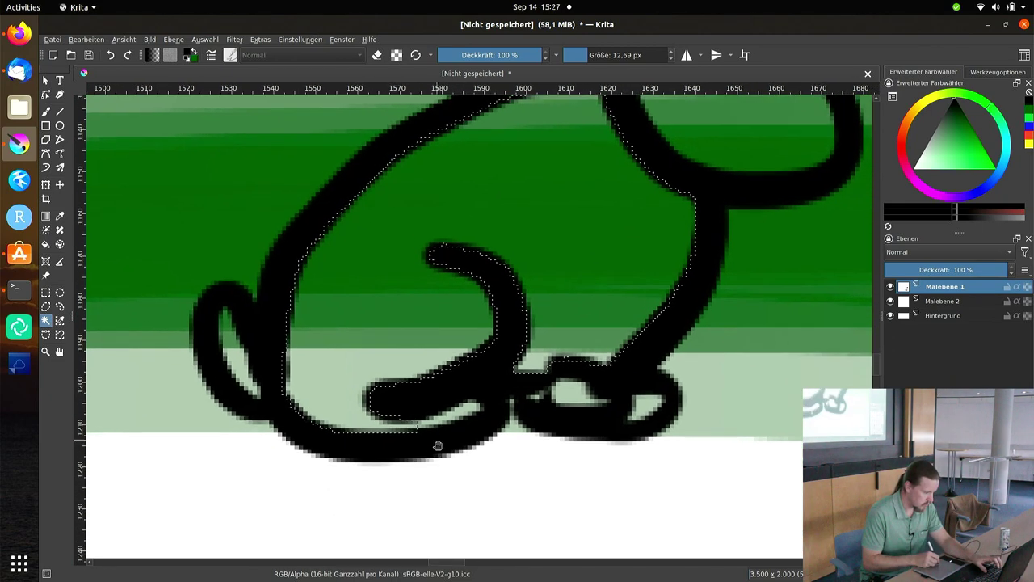
scroll(438, 445, "up", 2)
scroll(438, 445, "up", 1)
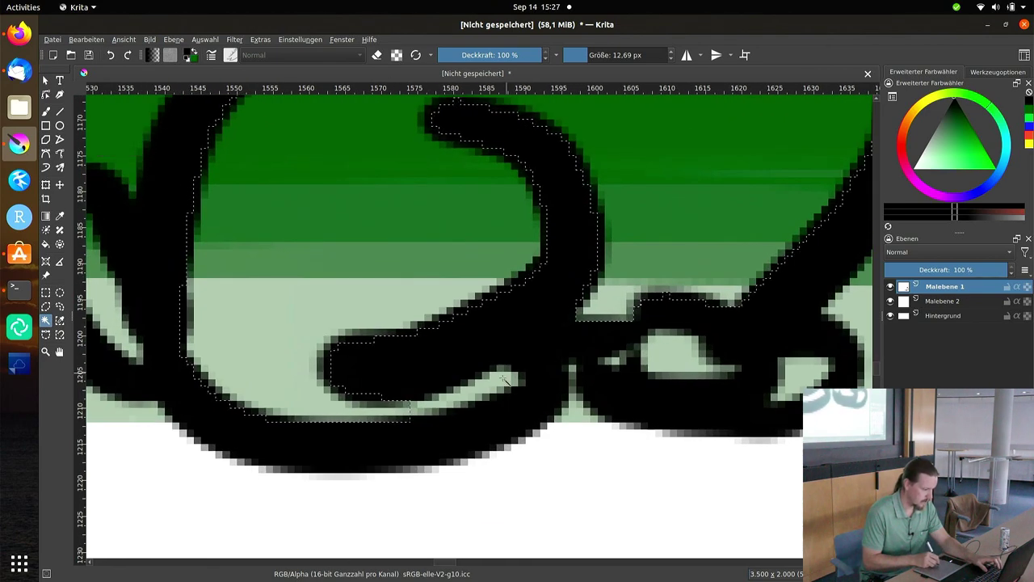
scroll(427, 431, "up", 2)
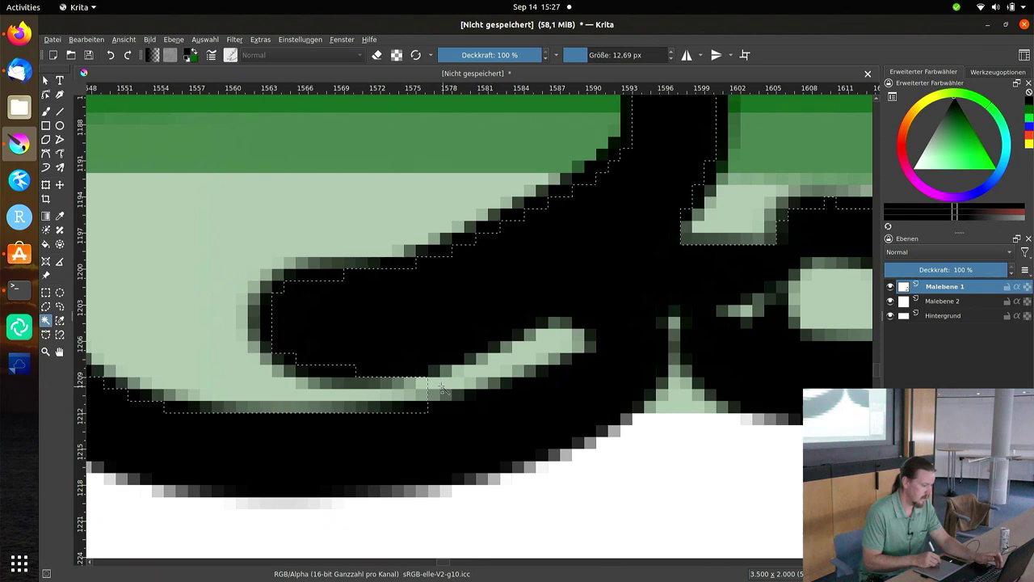
left_click(477, 374)
scroll(493, 367, "down", 3)
scroll(517, 384, "down", 2)
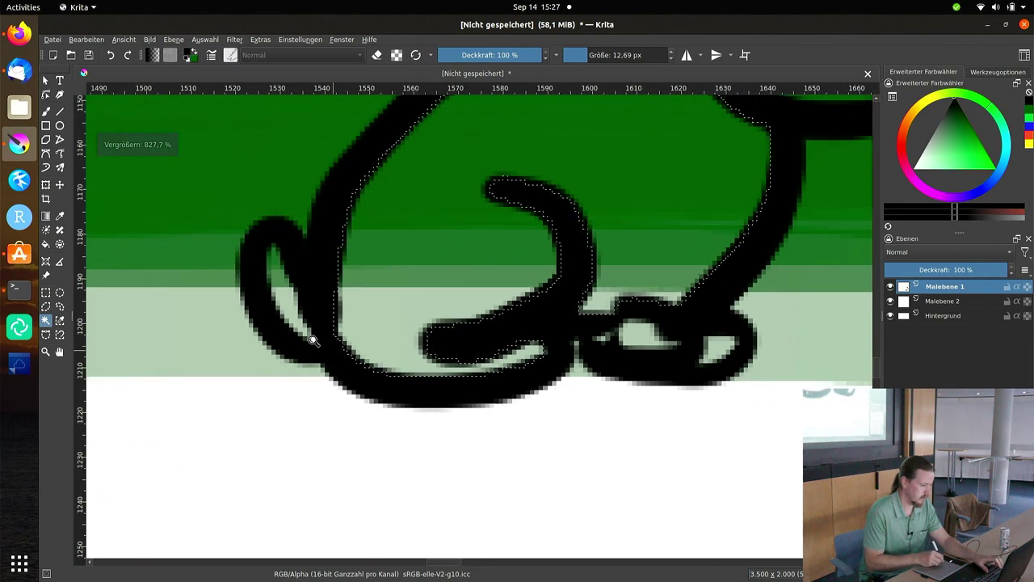
scroll(314, 342, "up", 1)
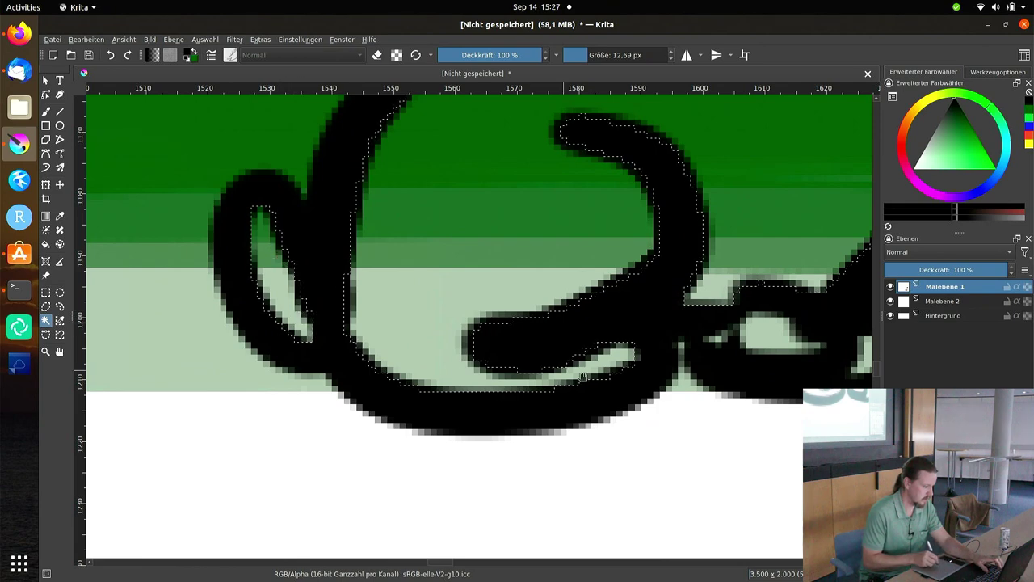
left_click_drag(628, 397, 370, 380)
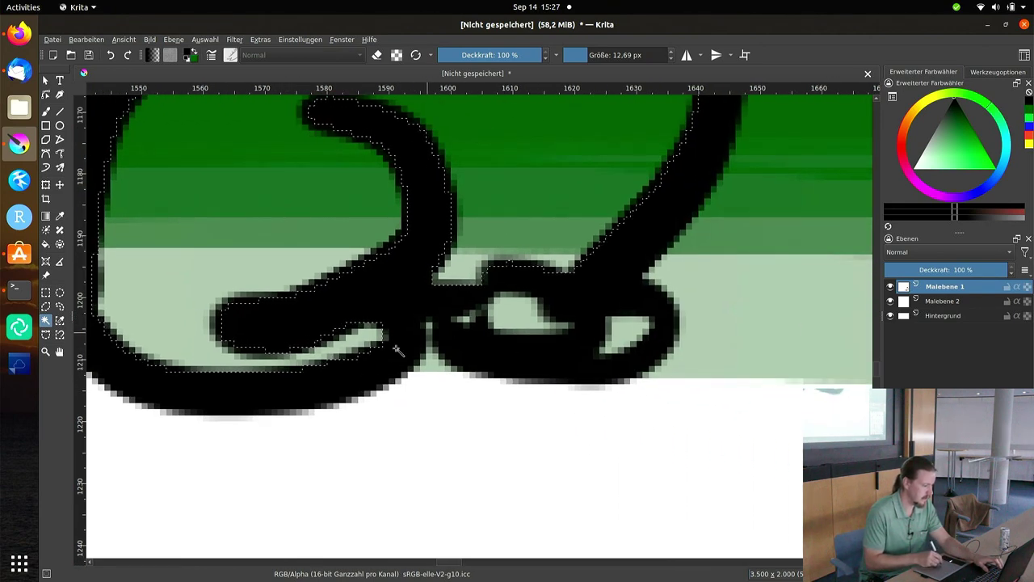
- Add the gaps between the feet and the ear interiors to the Magic Wand selection
left_click(466, 319)
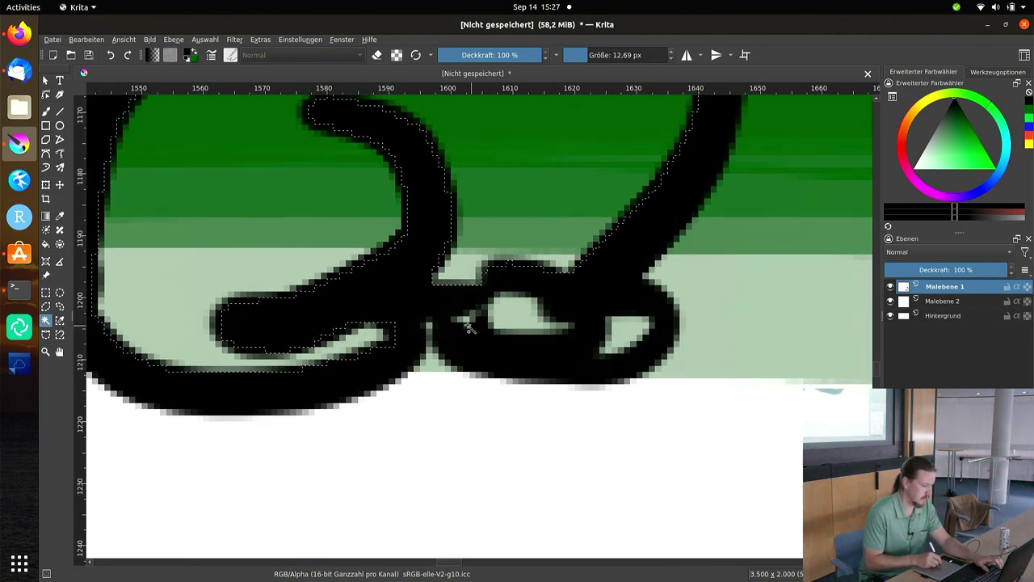
left_click(507, 314)
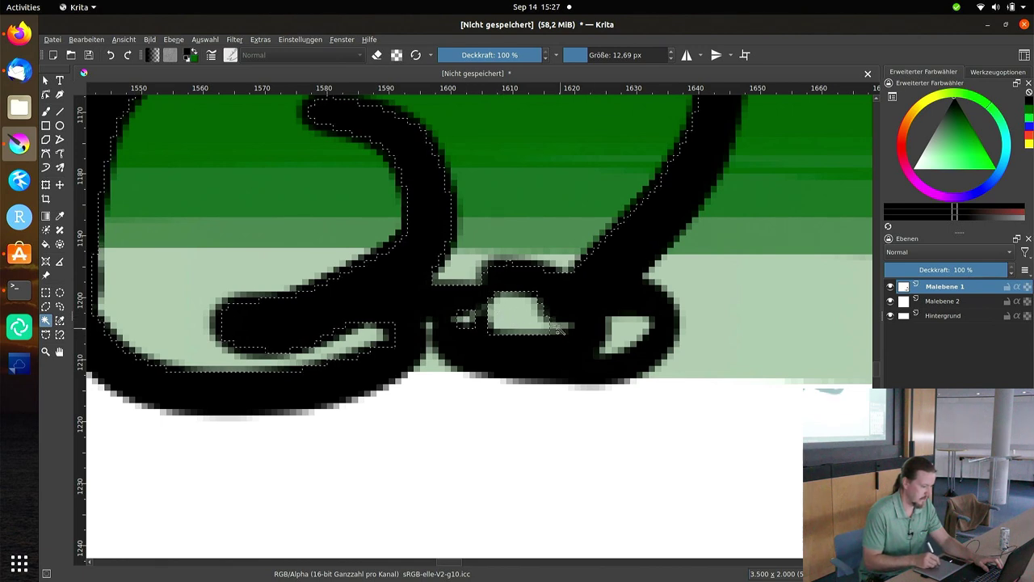
left_click(634, 335)
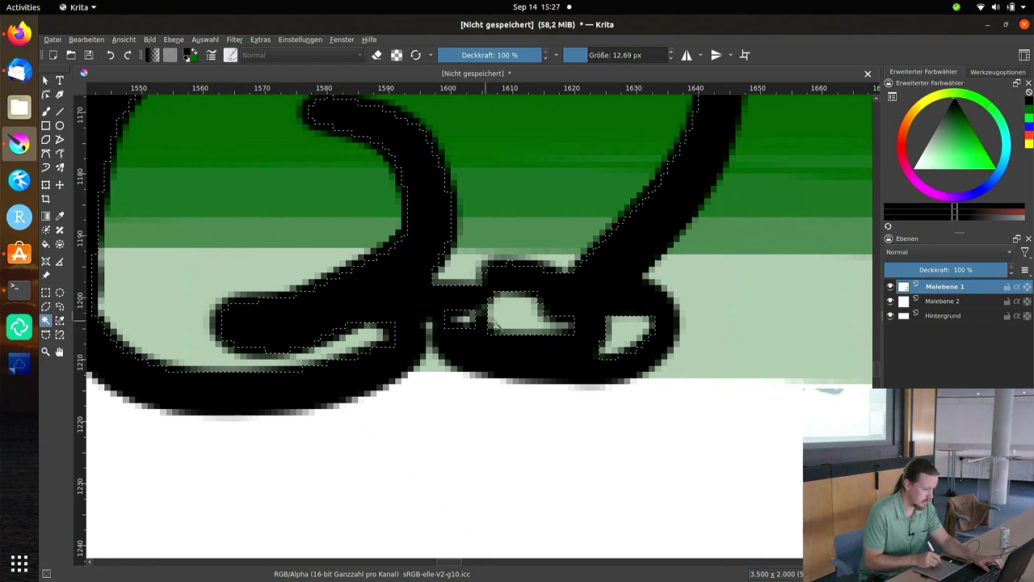
scroll(484, 364, "down", 3)
scroll(480, 404, "down", 2)
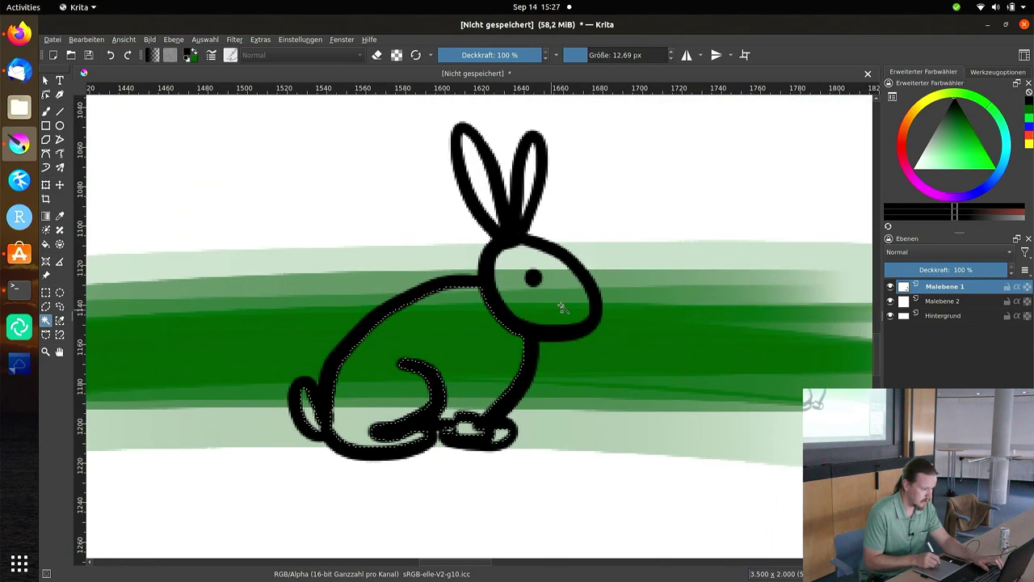
left_click_drag(533, 187, 554, 162)
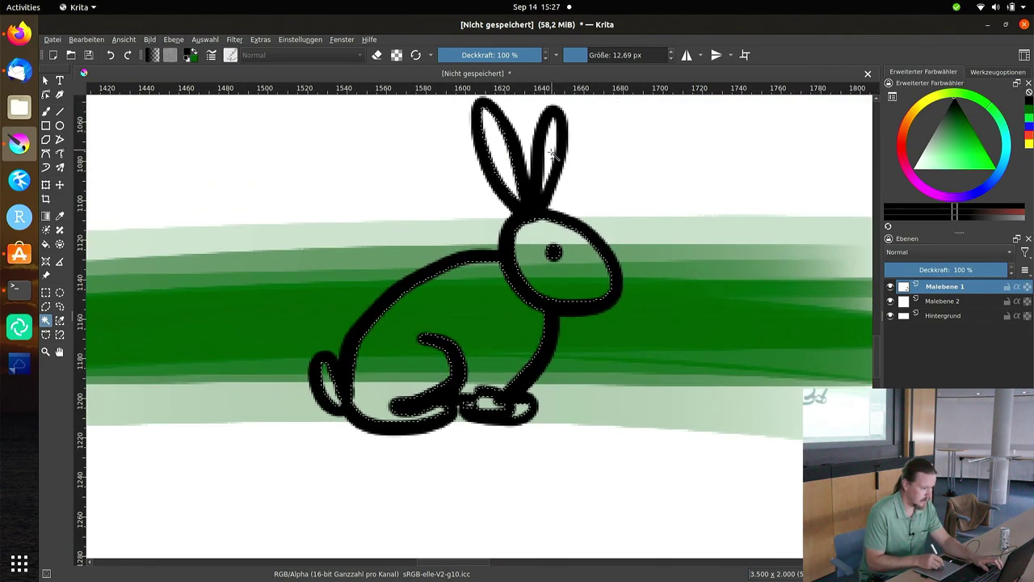
scroll(548, 178, "up", 3)
scroll(550, 194, "up", 3)
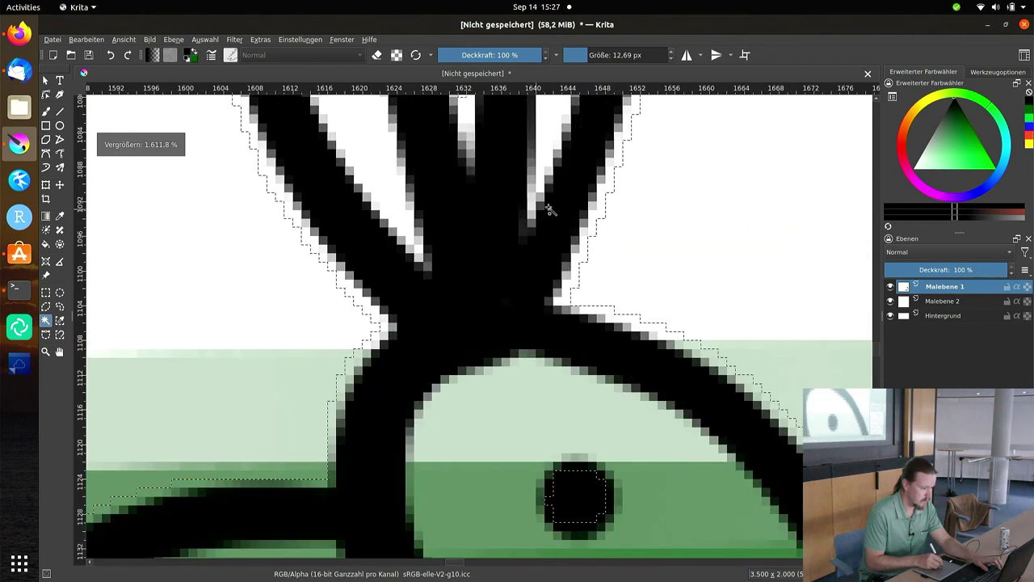
left_click(531, 207)
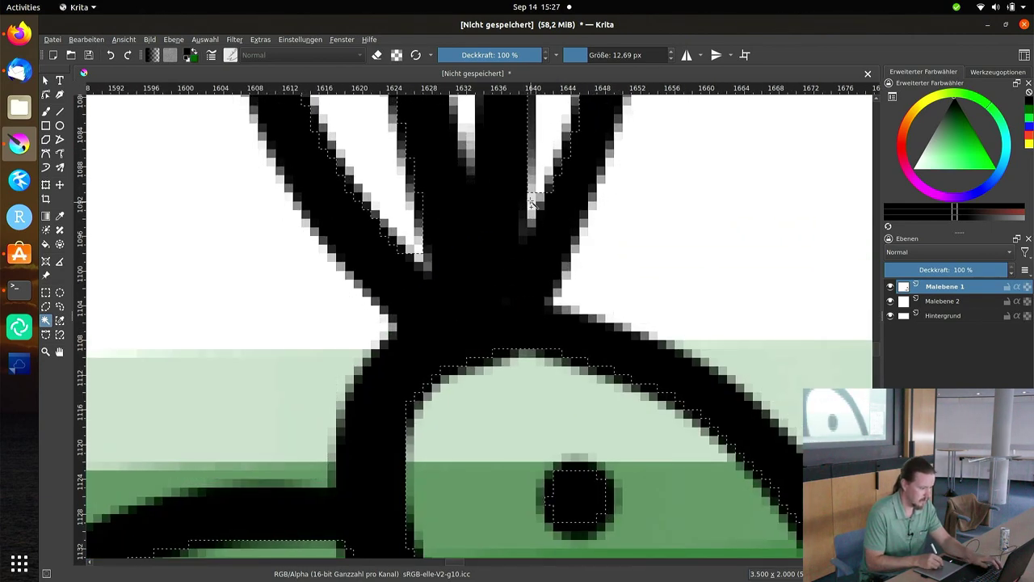
left_click(540, 208)
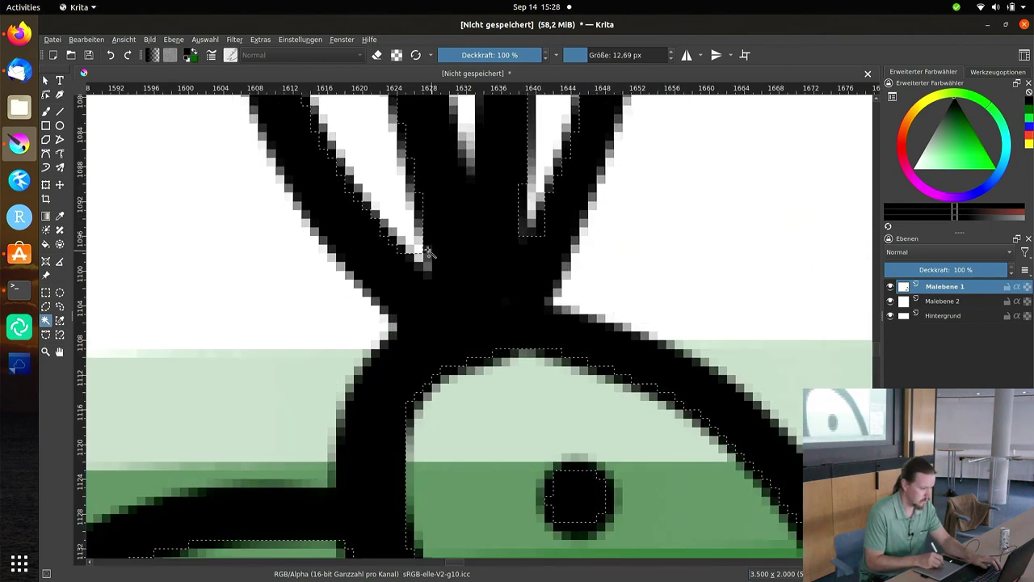
scroll(464, 263, "down", 2)
scroll(466, 259, "down", 1)
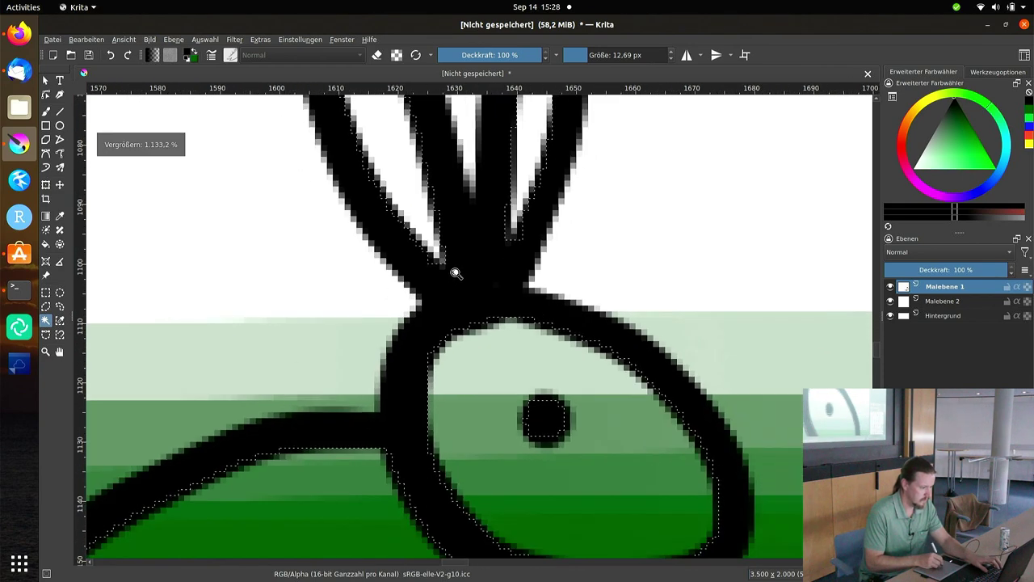
scroll(450, 270, "down", 3)
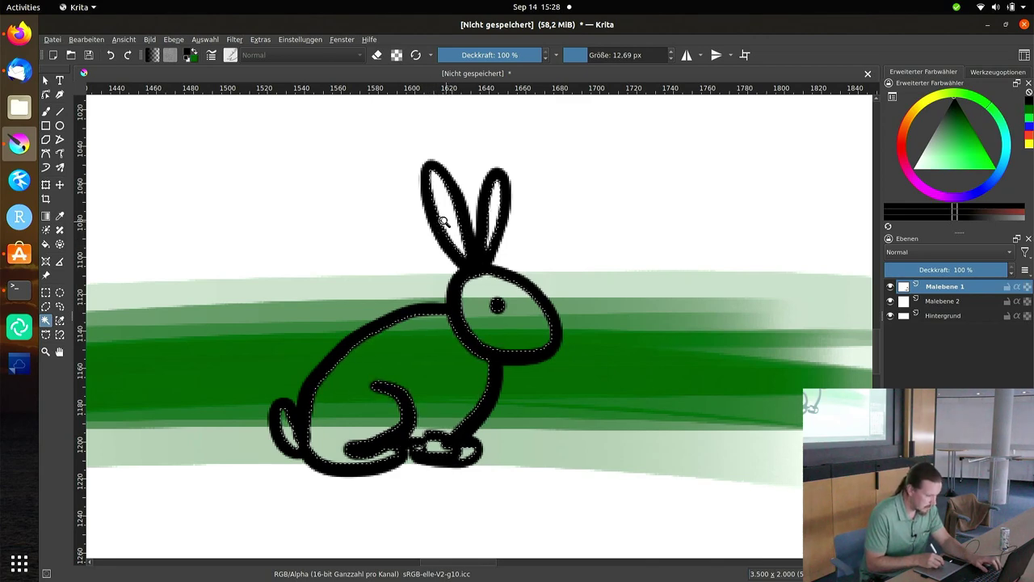
scroll(450, 229, "up", 3)
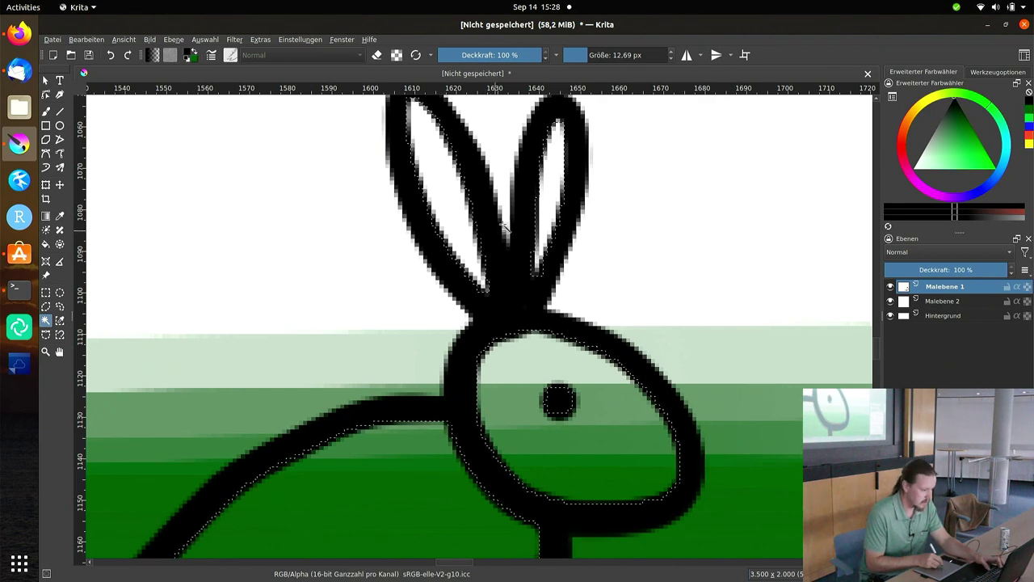
left_click(450, 212, "shift")
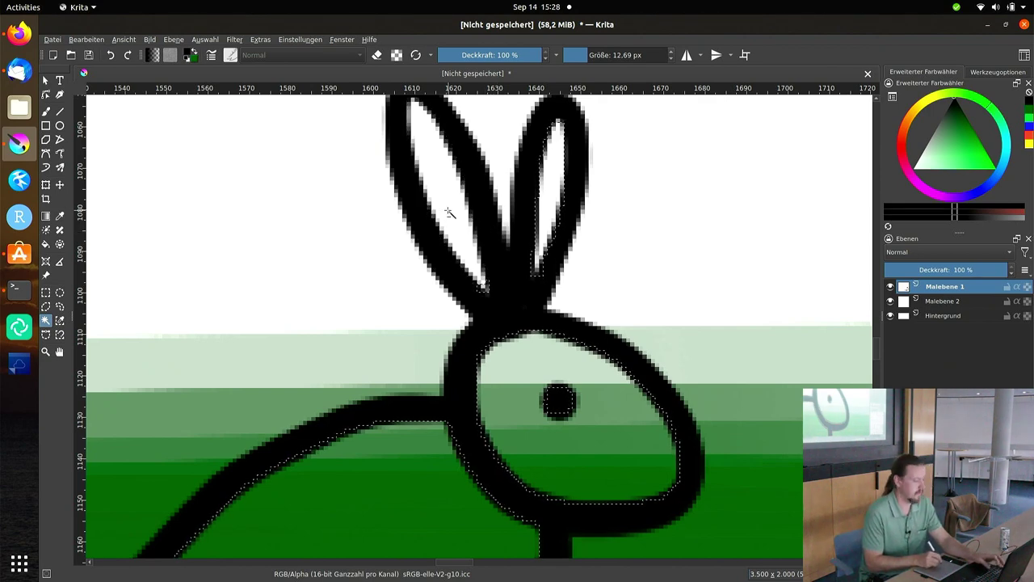
scroll(446, 304, "down", 5)
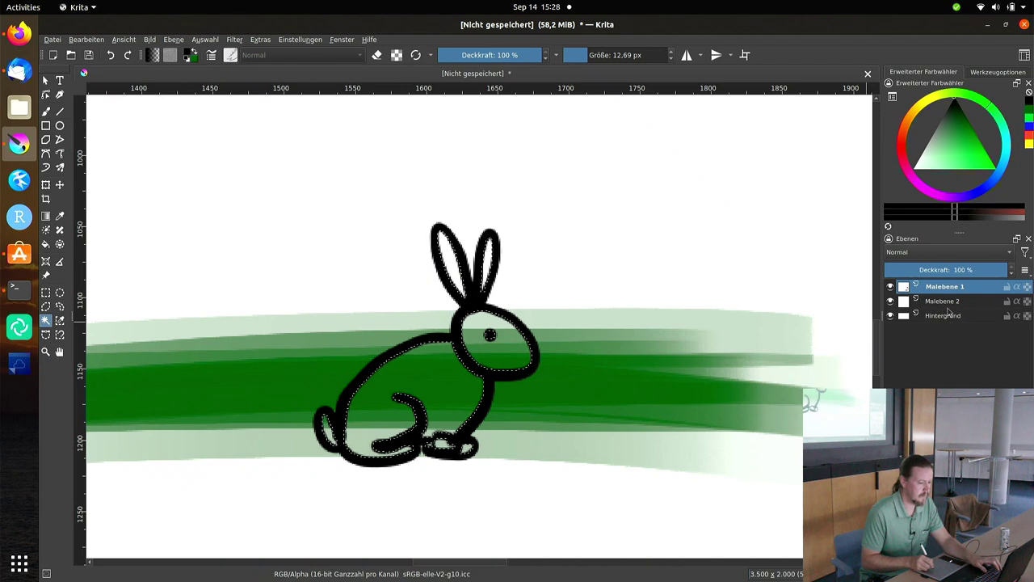
- On Malebene 2, fill the selected rabbit interior with white instead of black
left_click(946, 301)
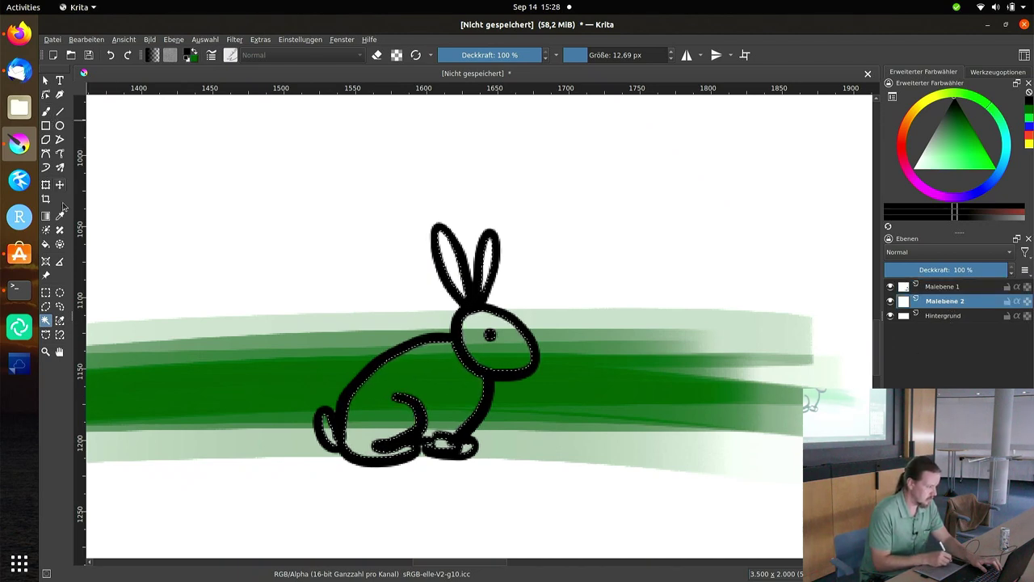
left_click(45, 244)
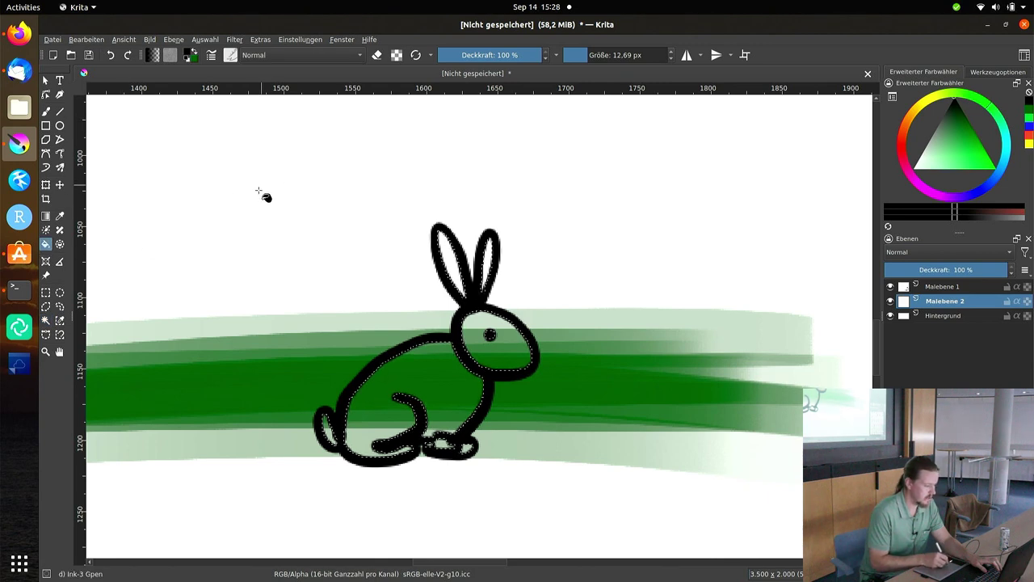
left_click(193, 53)
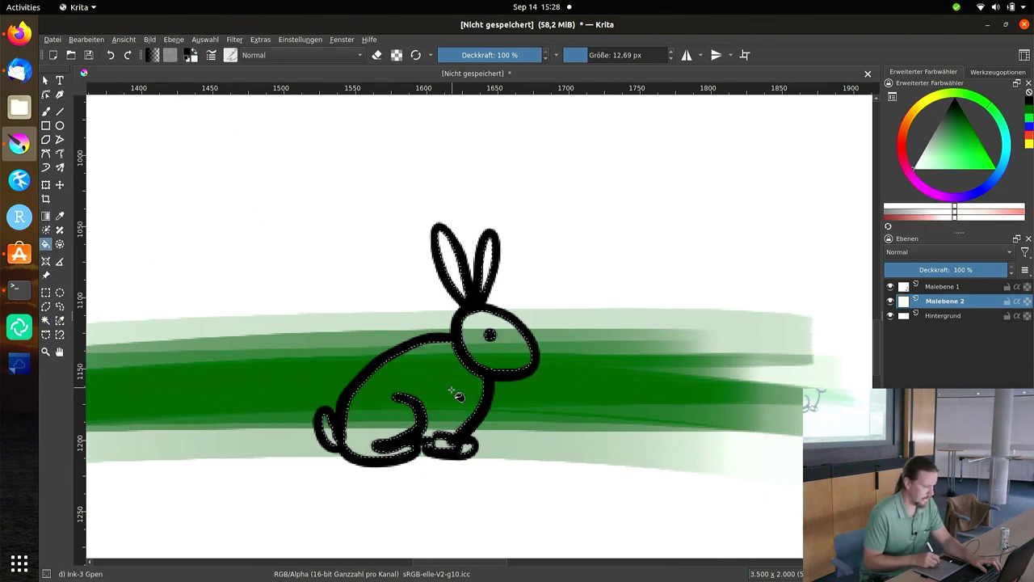
left_click(459, 395)
key("ctrl+z")
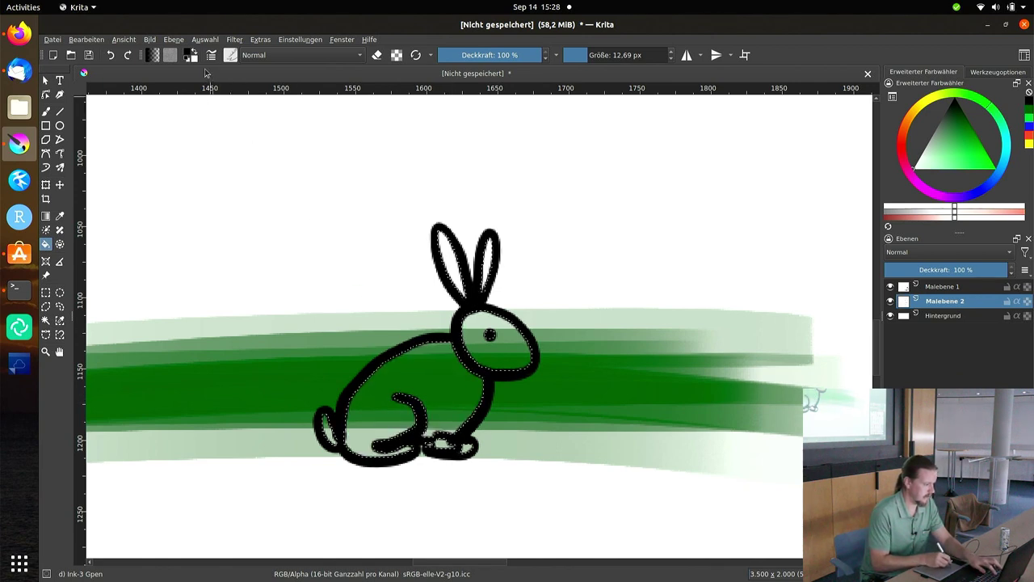
key("x")
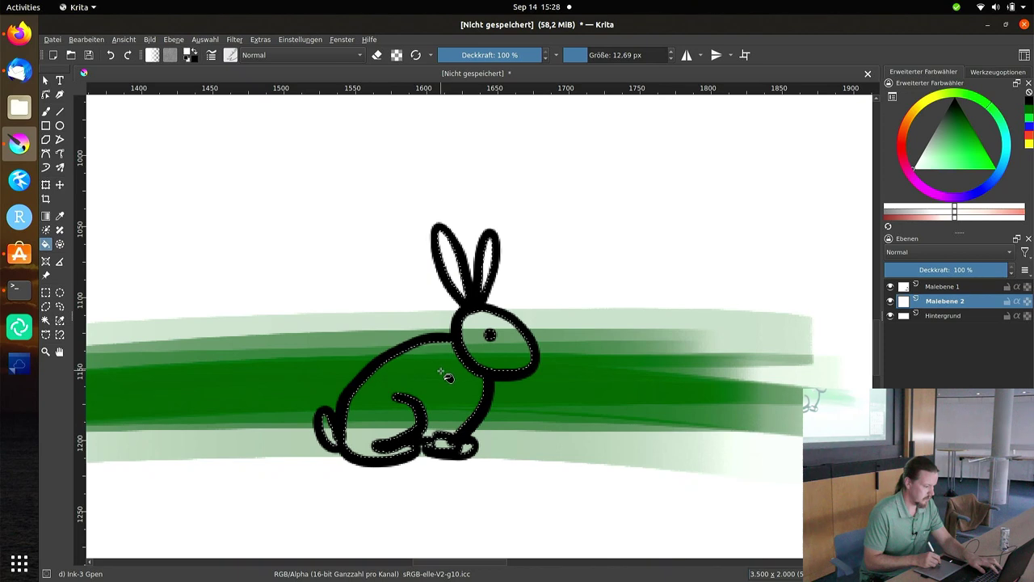
left_click(441, 371)
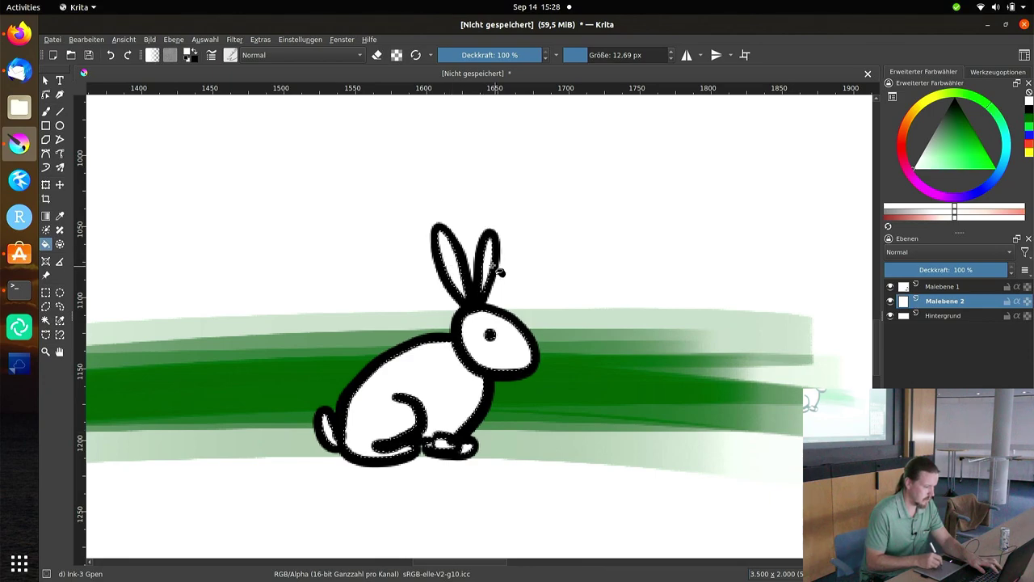
left_click_drag(514, 301, 444, 365)
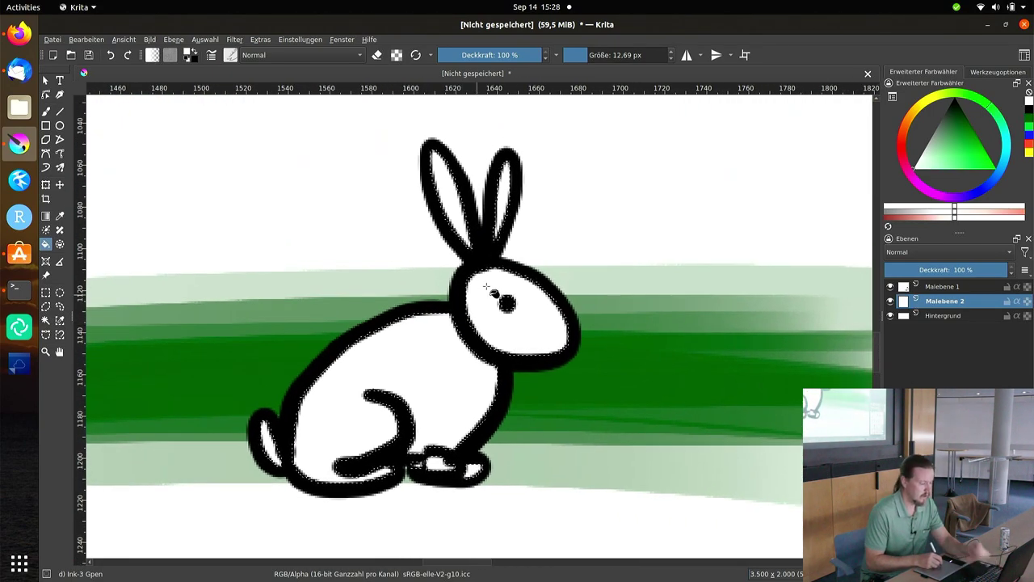
scroll(593, 258, "down", 2)
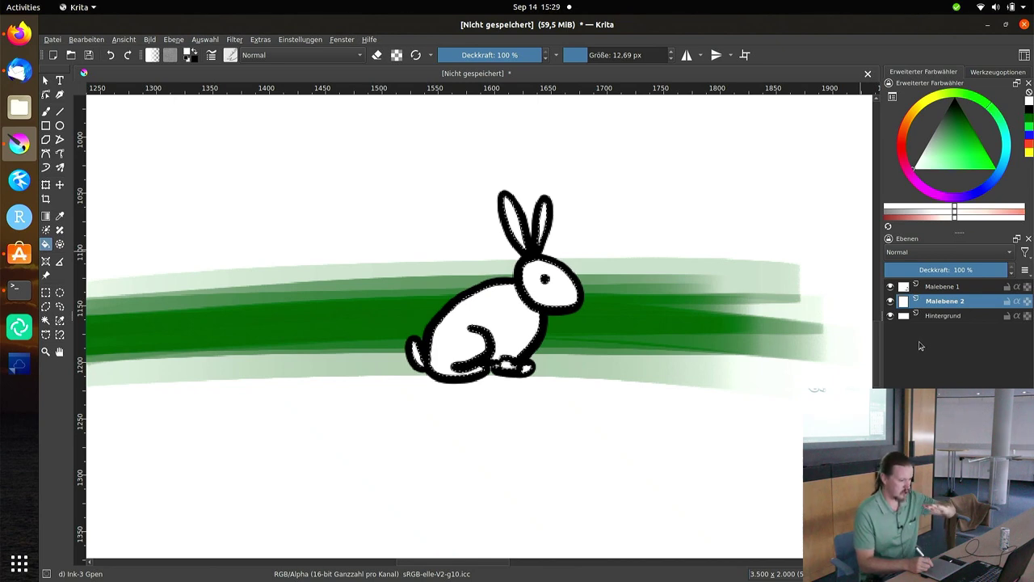
- Deselect with Ctrl+Shift+A and toggle Malebene 1's visibility to check the white fill
left_click(506, 310)
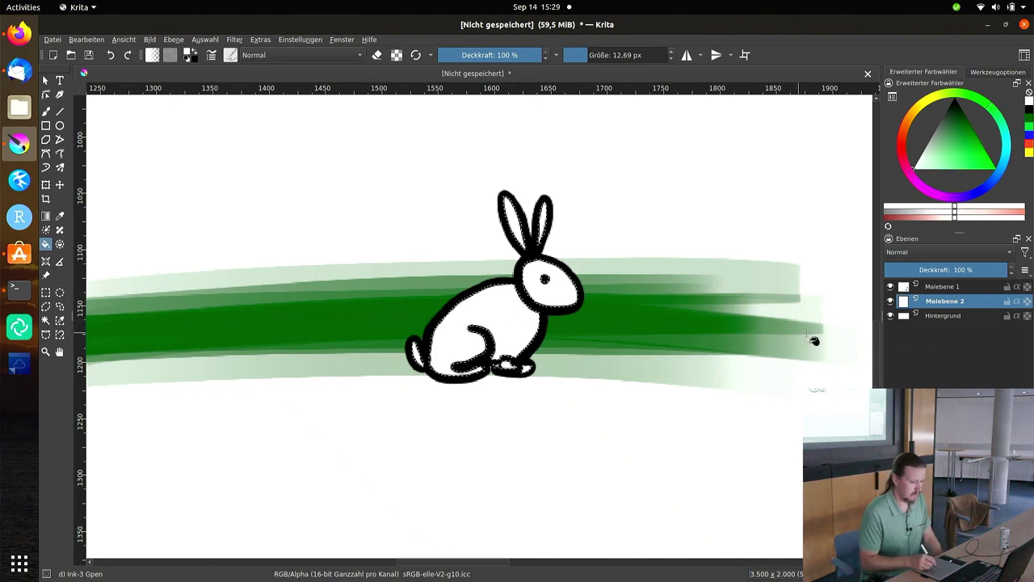
left_click(891, 286)
key("ctrl+shift+a")
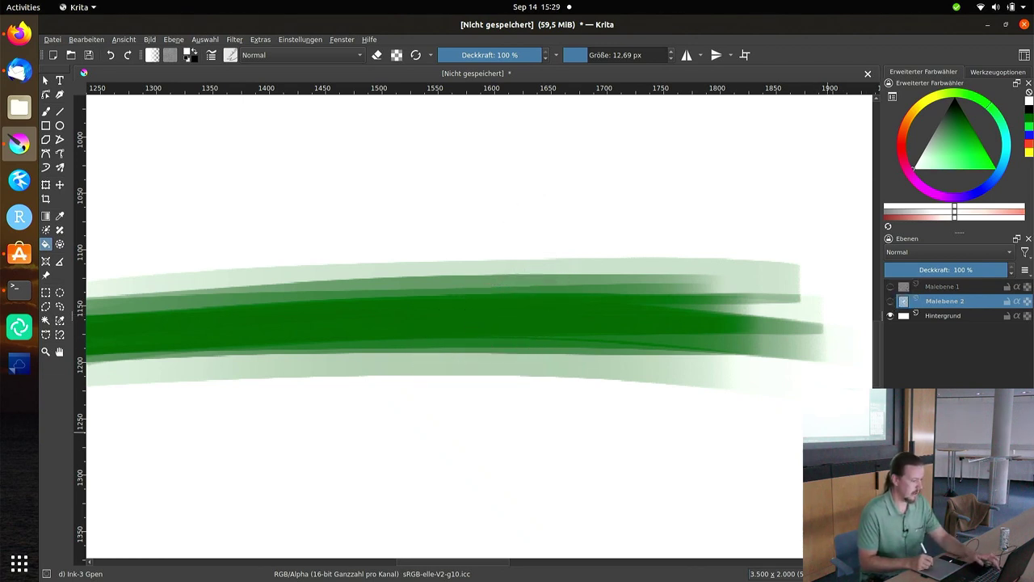
left_click(890, 287)
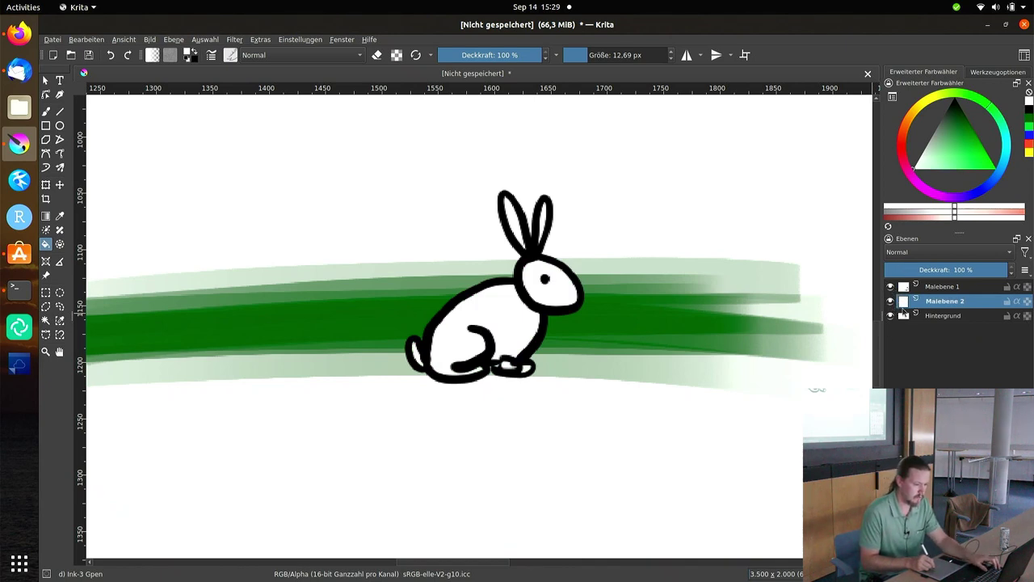
left_click(890, 287)
left_click(890, 287)
left_click(891, 287)
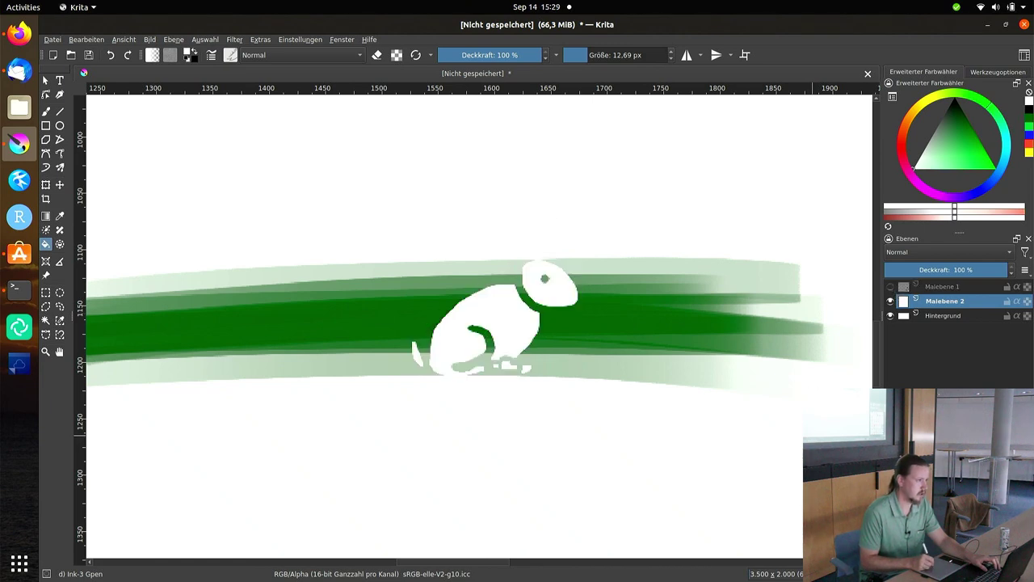
left_click(891, 287)
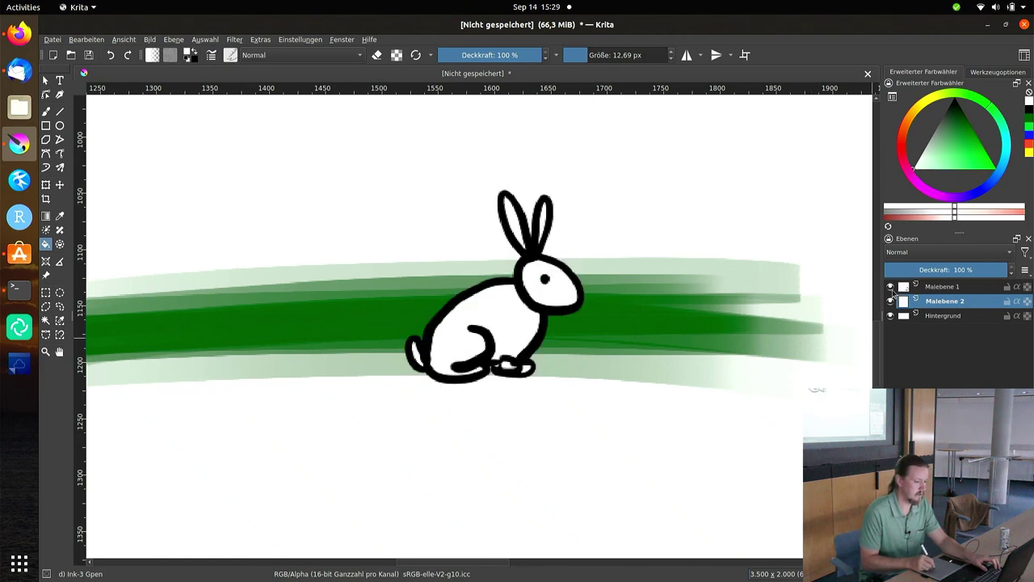
left_click(890, 287)
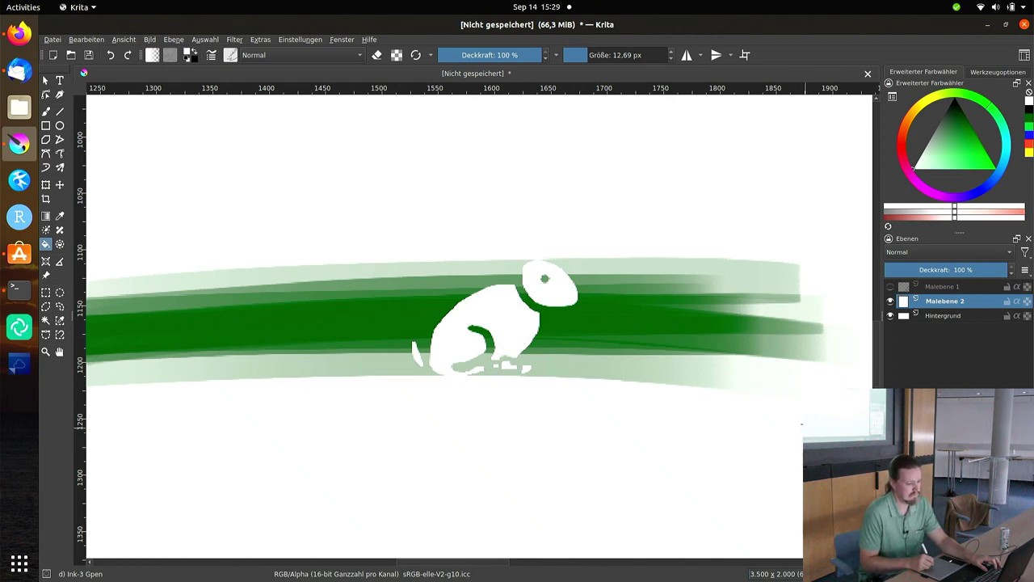
left_click(890, 287)
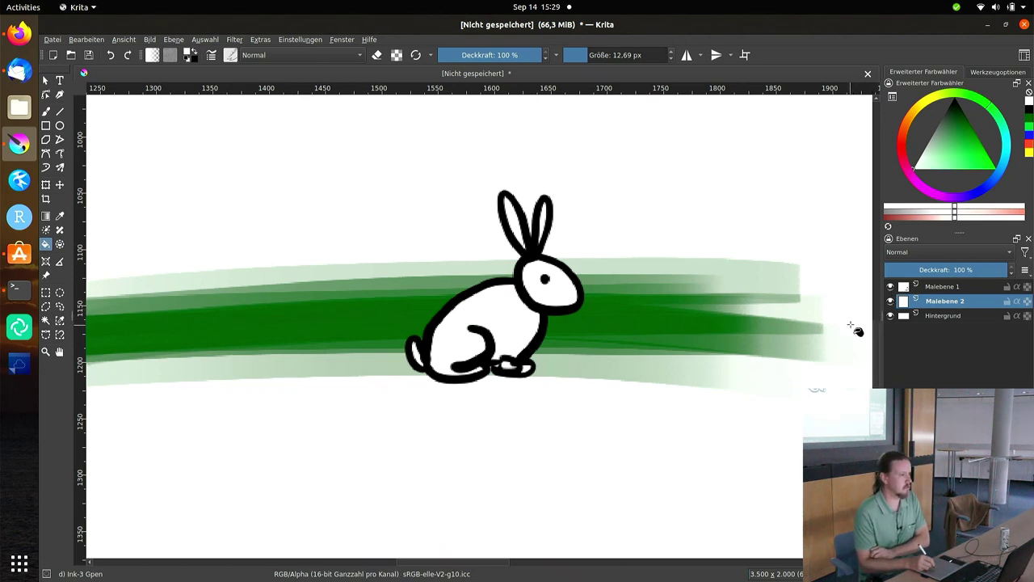
left_click(891, 287)
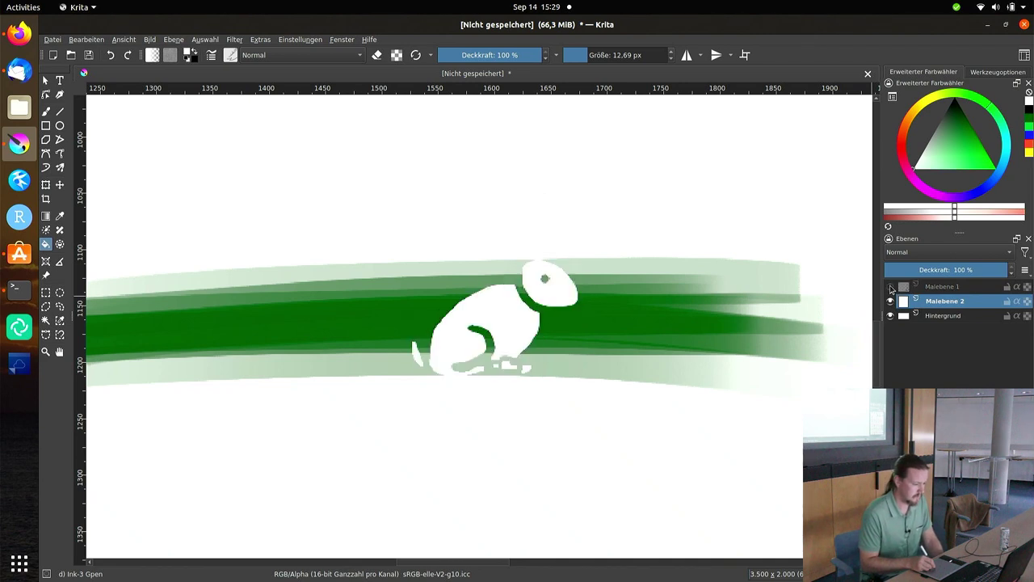
left_click(890, 287)
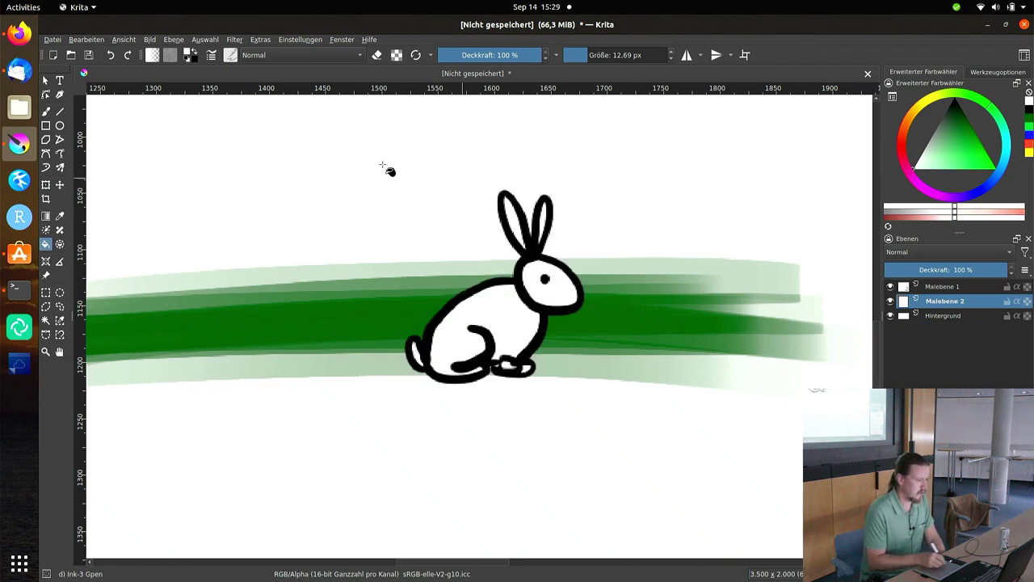
- Add a new paint layer Malebene 3 and rename Malebene 2 to 'farbe01'
left_click(175, 39)
mouse_move(185, 90)
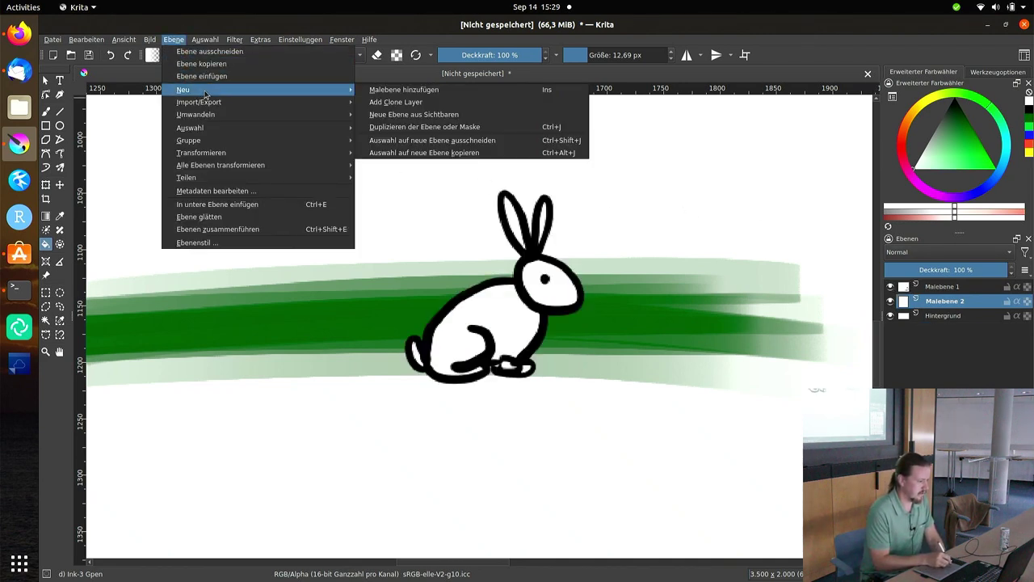
left_click(397, 91)
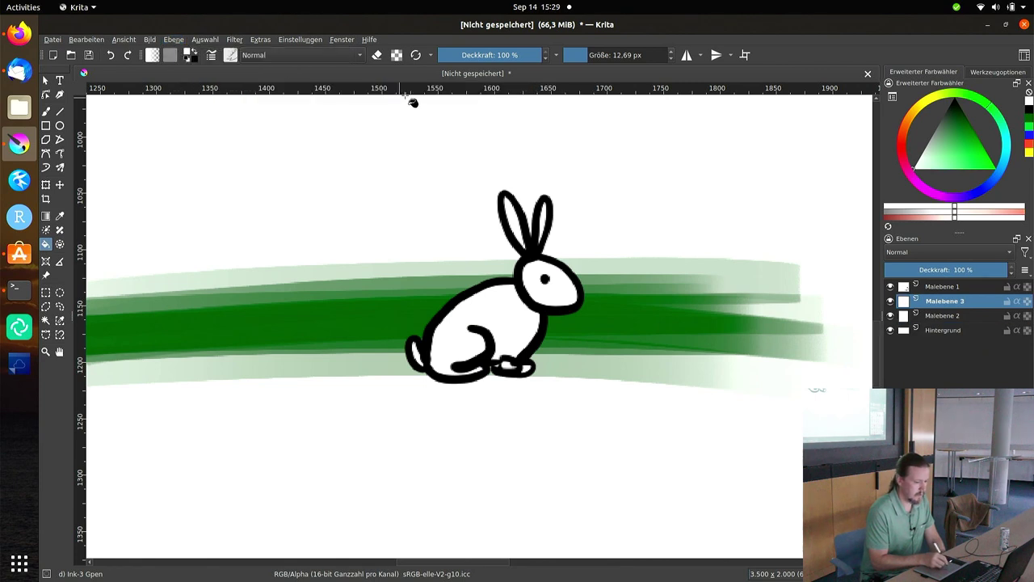
left_click(957, 316)
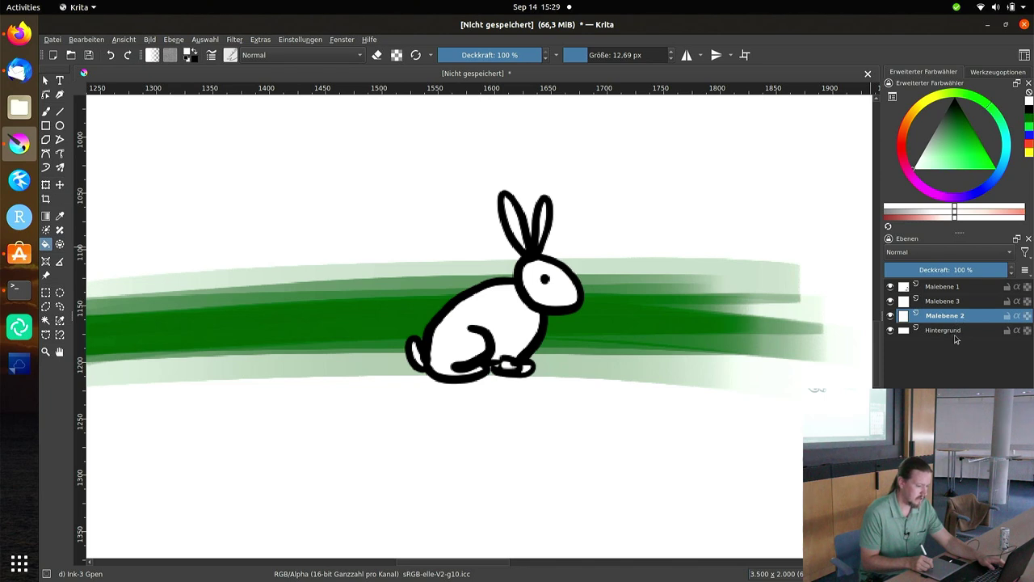
key("F2")
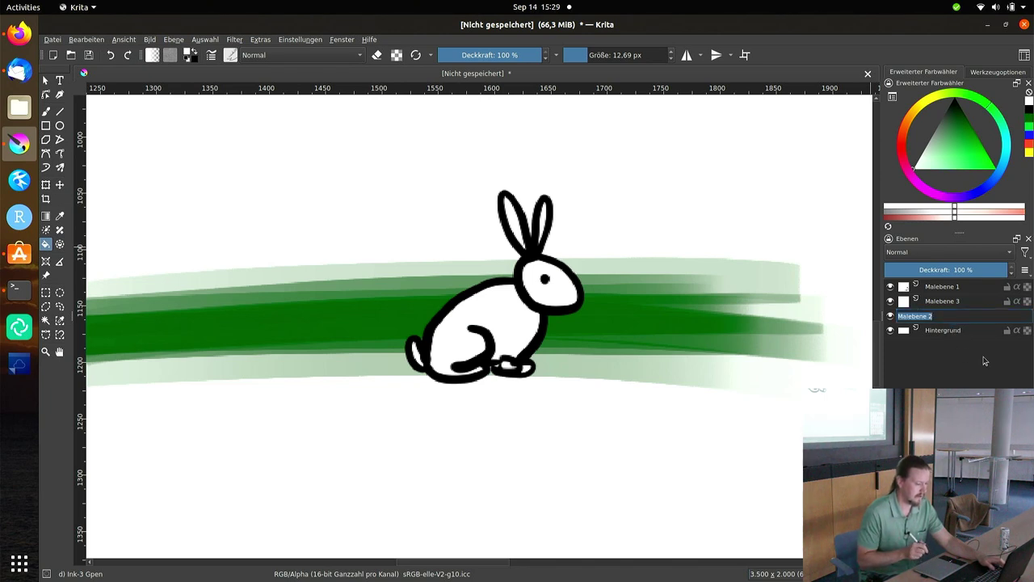
type("farbe")
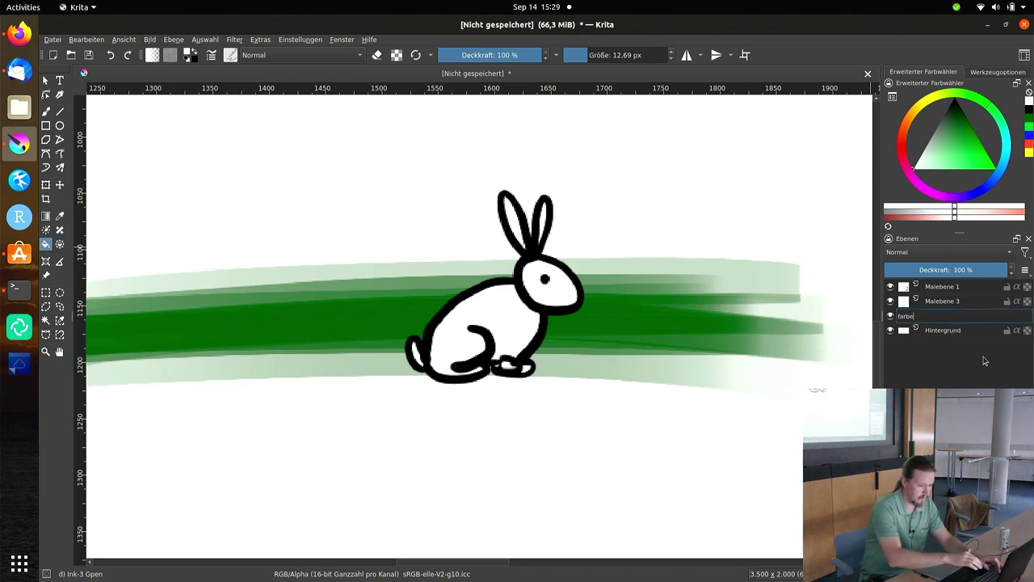
type("01")
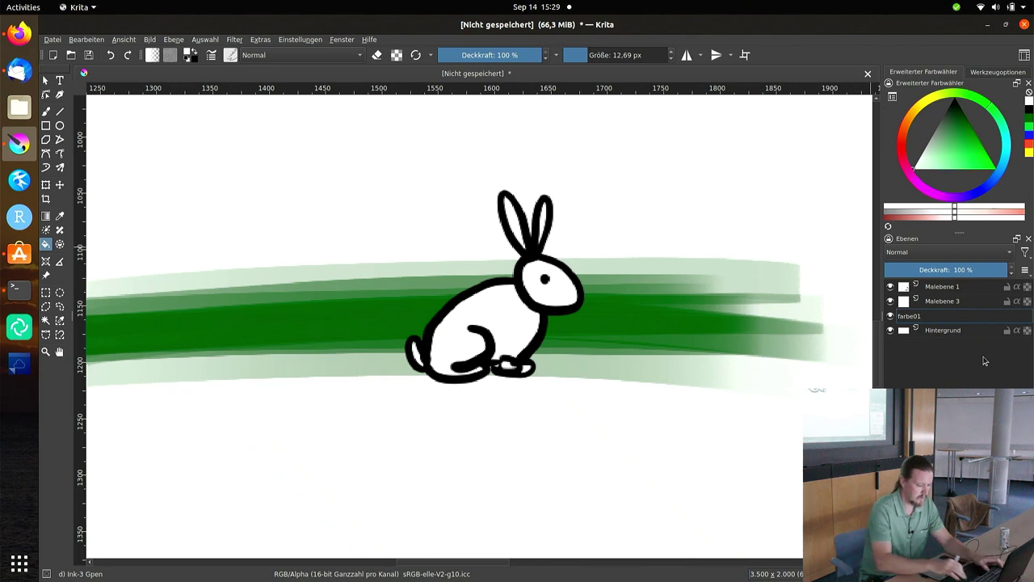
key("Return")
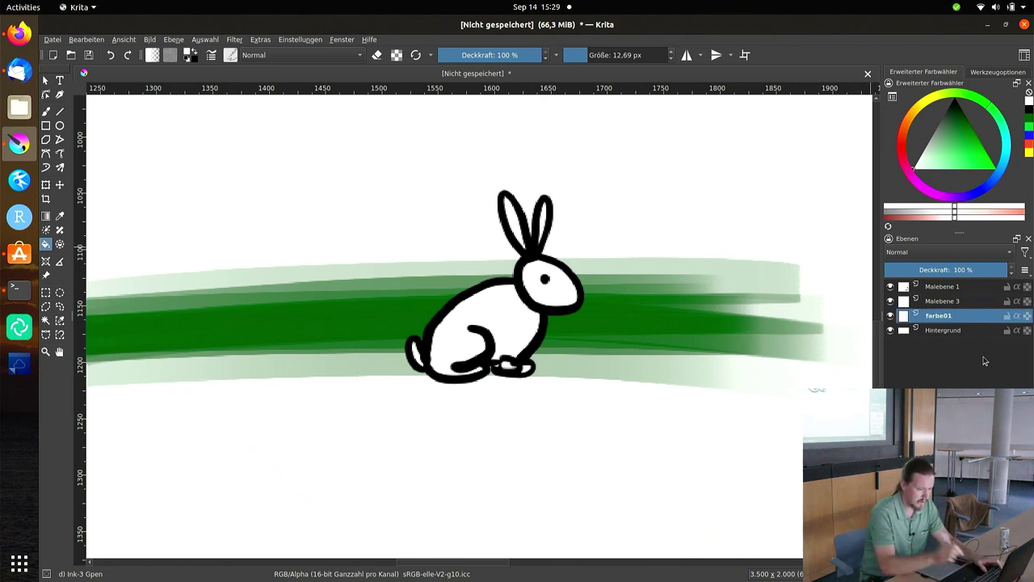
- Rename the Malebene 3 layer to 'farbe02'
double_click(959, 302)
key("Escape")
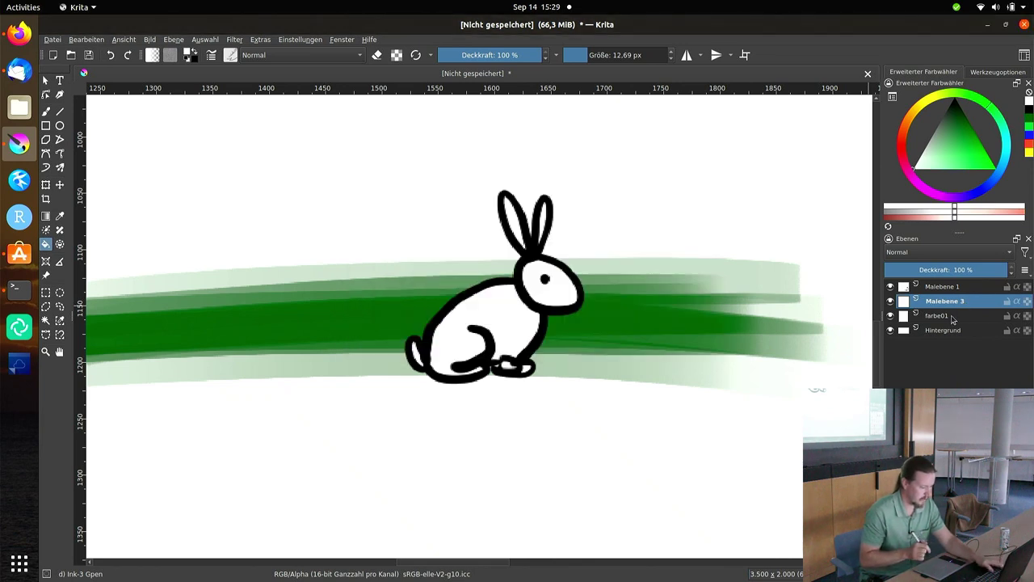
key("F2")
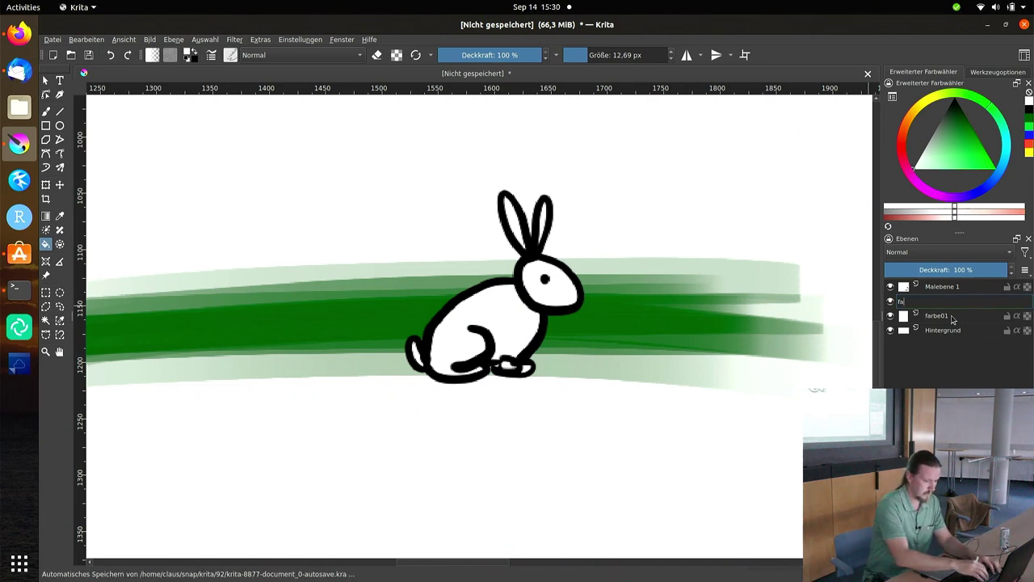
type("farbe02")
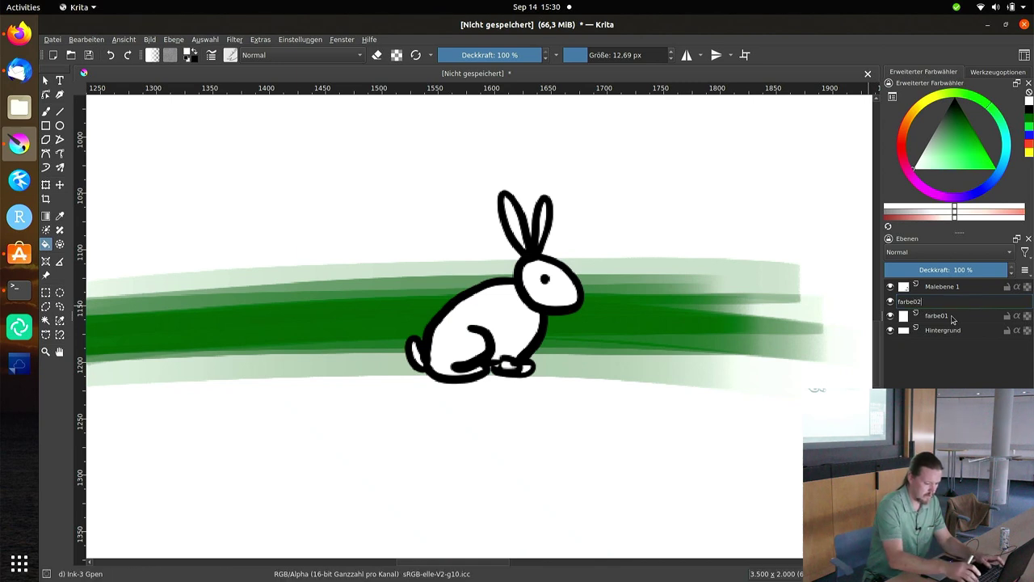
key("Return")
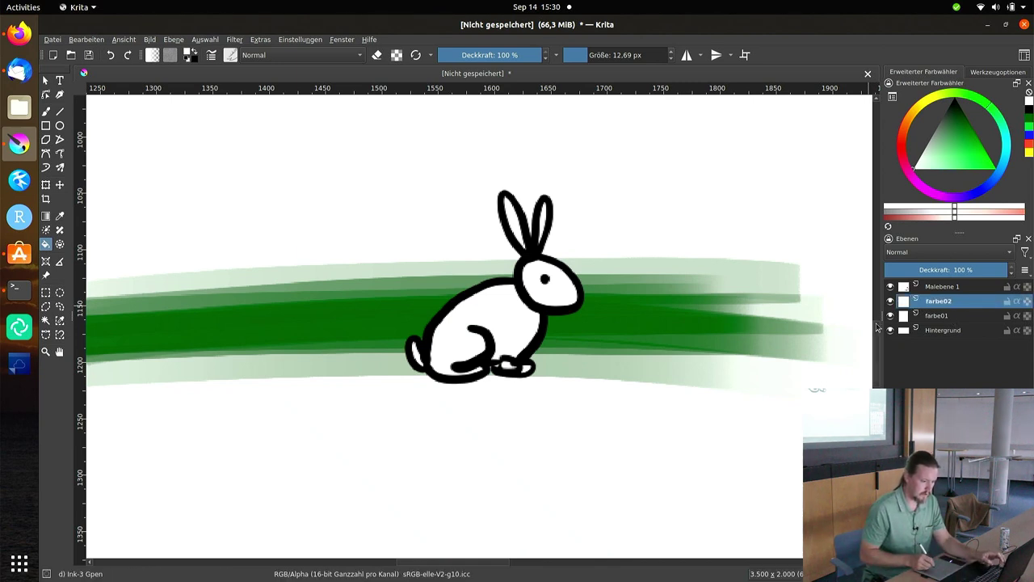
- Rename the Malebene 1 outline layer to 'kaninchen umriss'
left_click(962, 288)
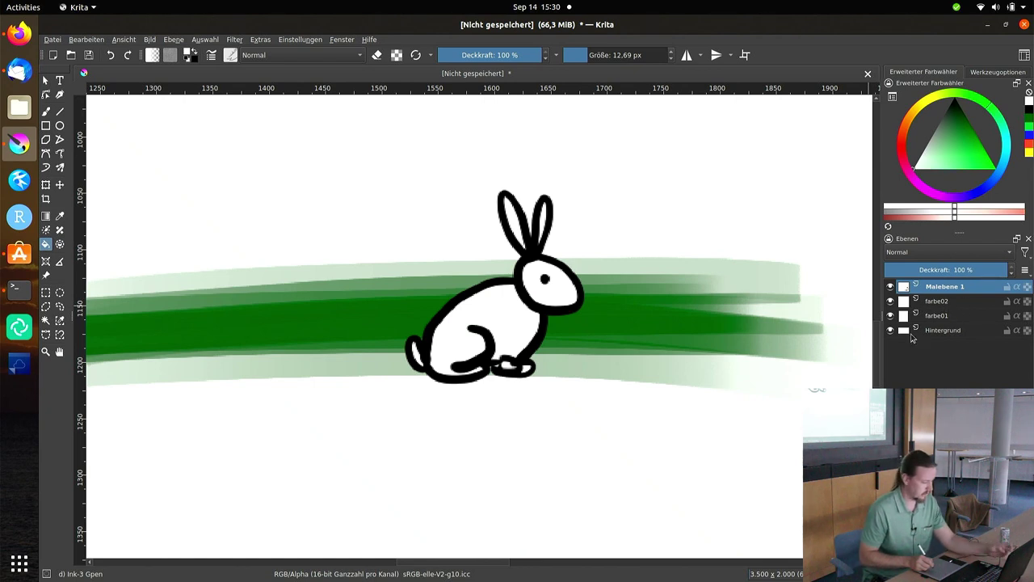
key("F2")
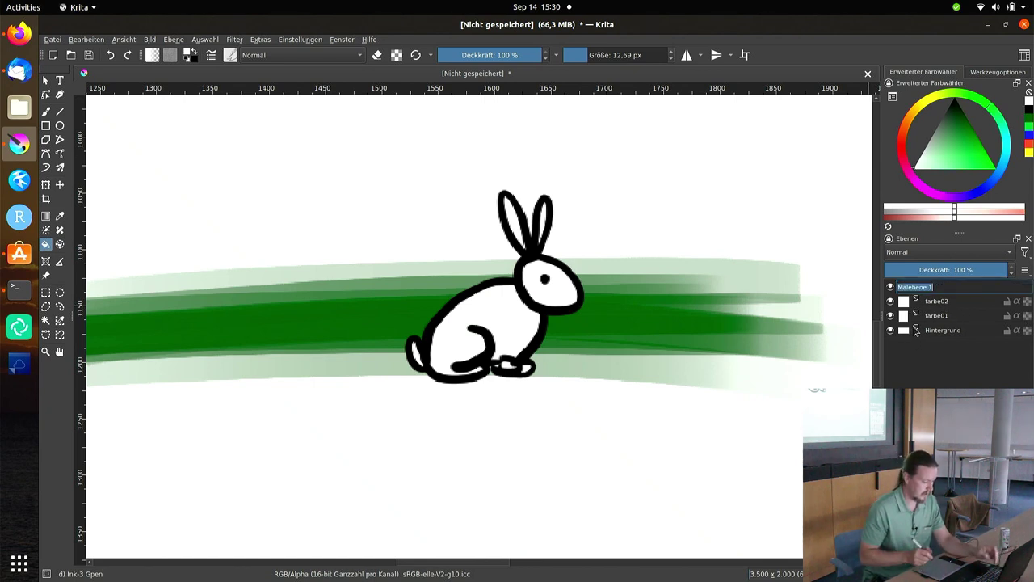
type("ka")
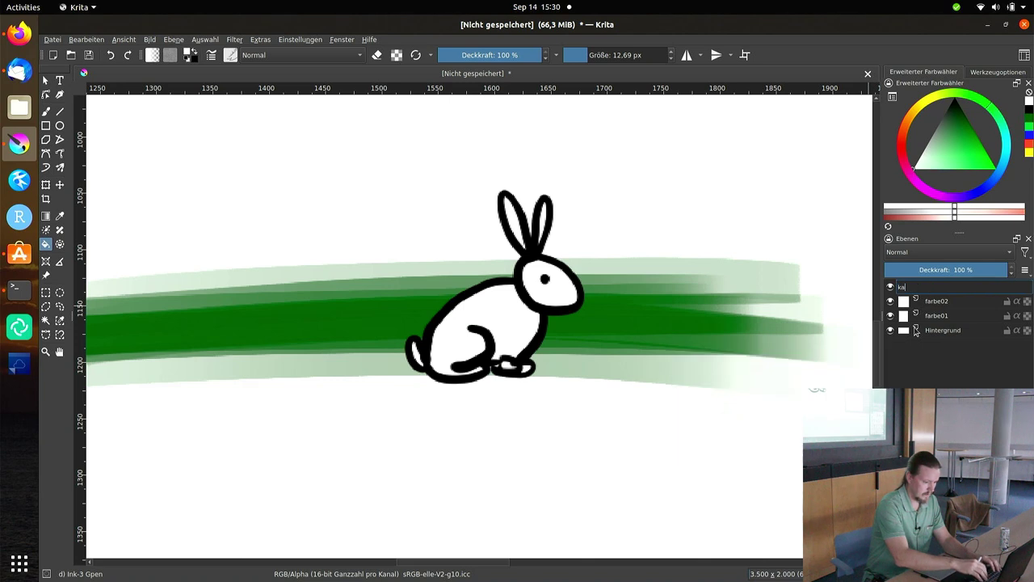
type("ninchen um")
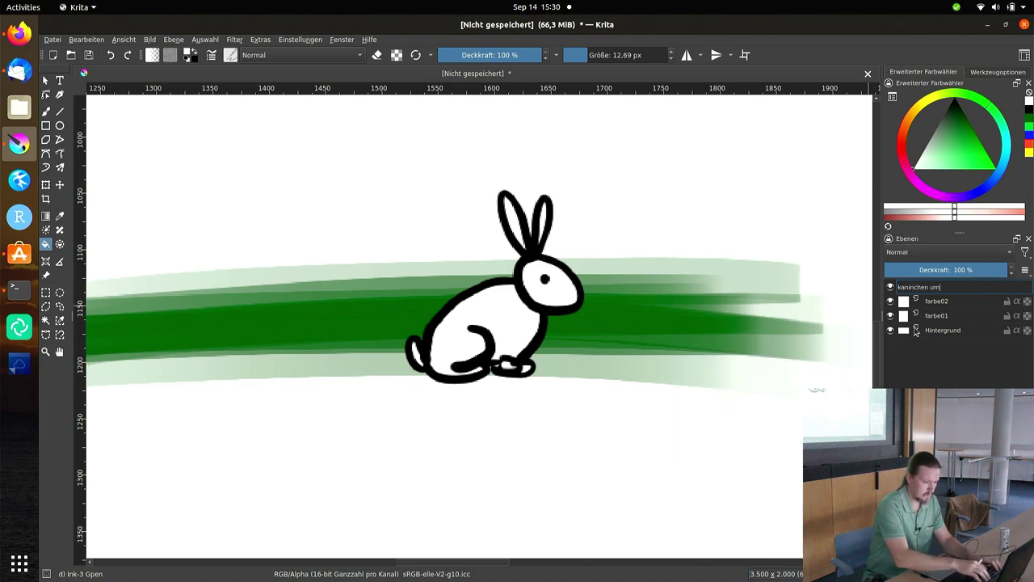
type("riss")
key("Return")
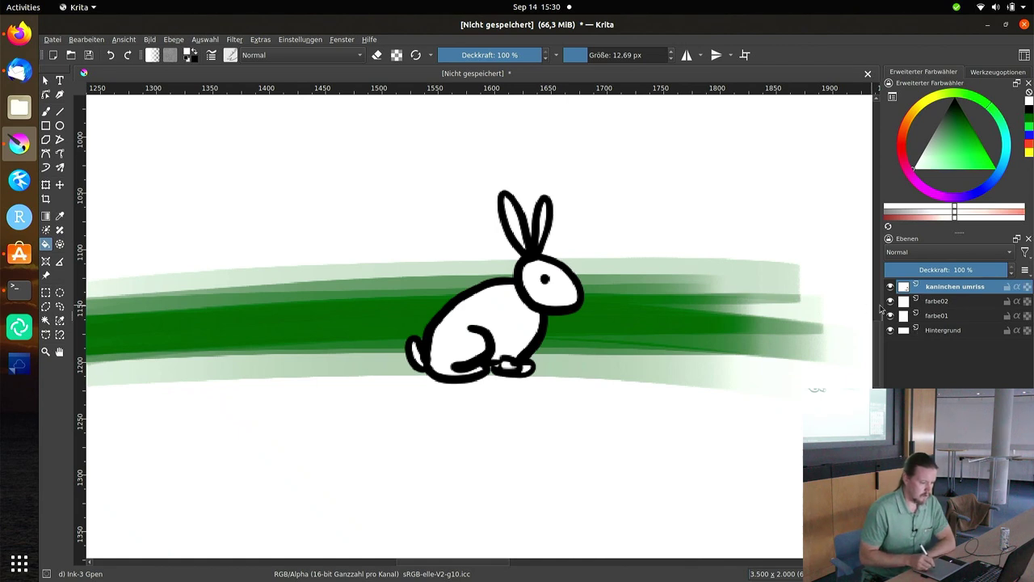
left_click(941, 302)
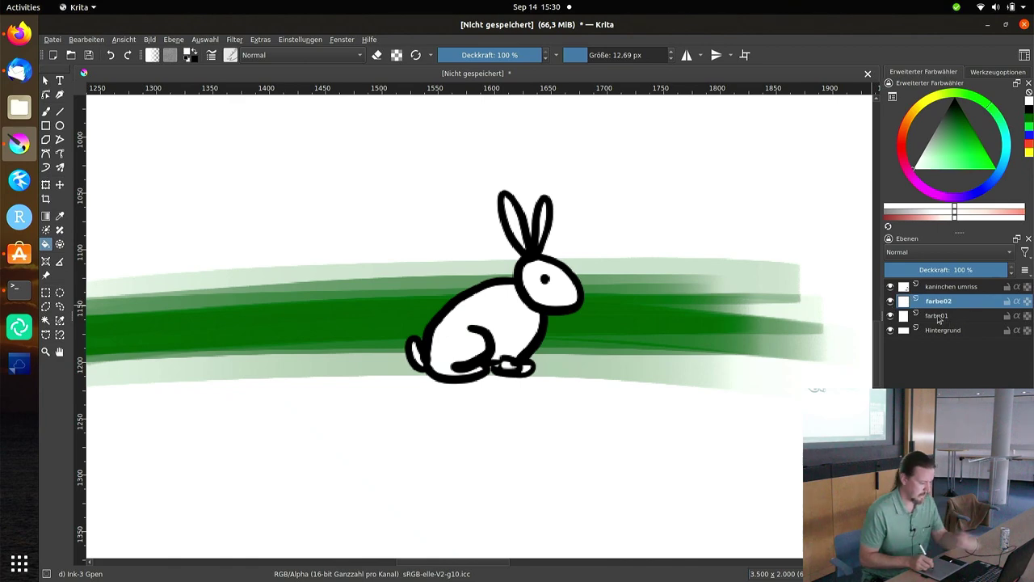
- Trace a freehand selection around the rabbit's tail, underside, back, head and ears
left_click_drag(537, 317, 548, 298)
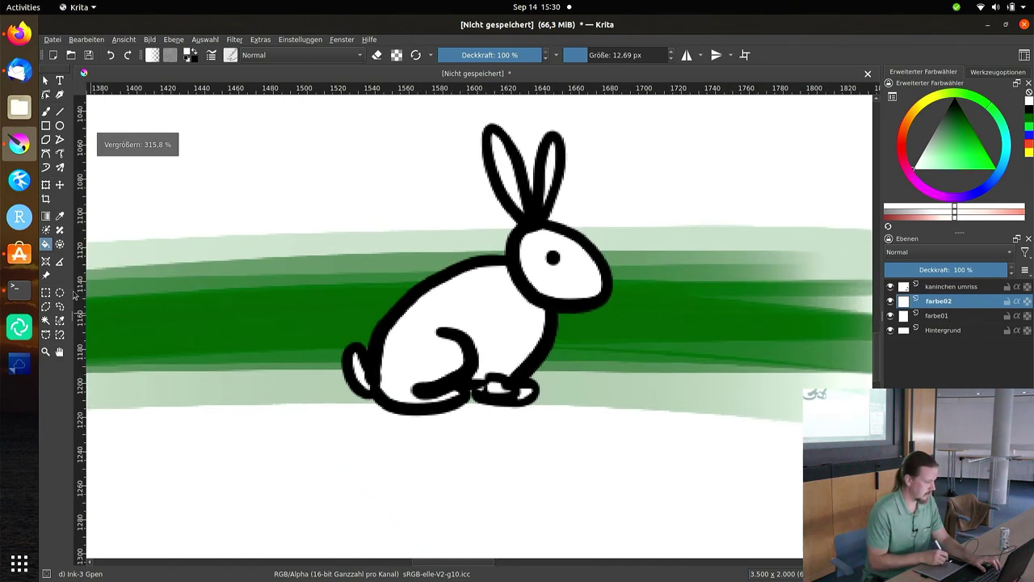
left_click(46, 306)
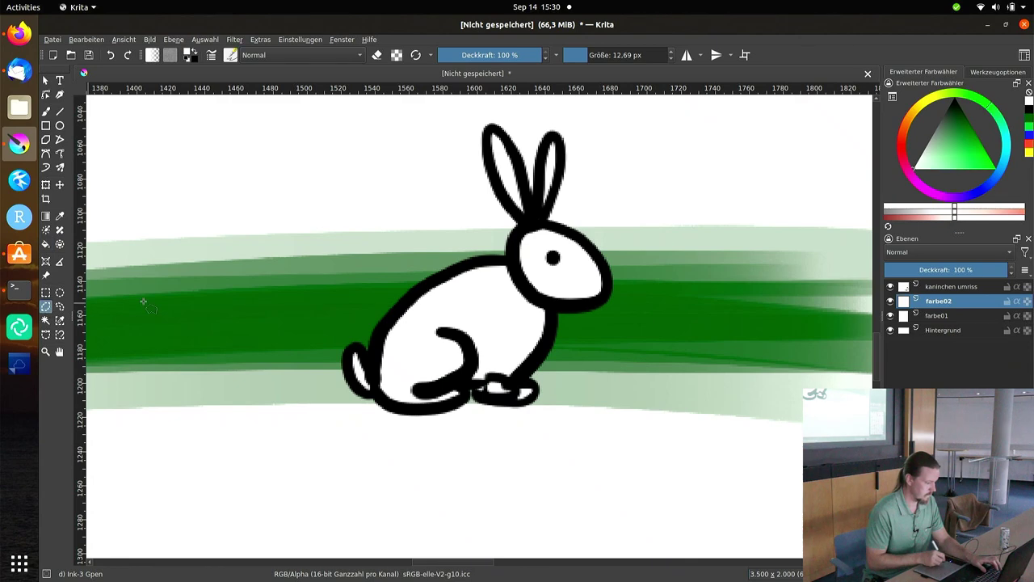
scroll(439, 300, "up", 2)
mouse_move(307, 349)
left_mouse_down()
mouse_move(480, 459)
mouse_move(507, 418)
mouse_move(576, 444)
left_mouse_up()
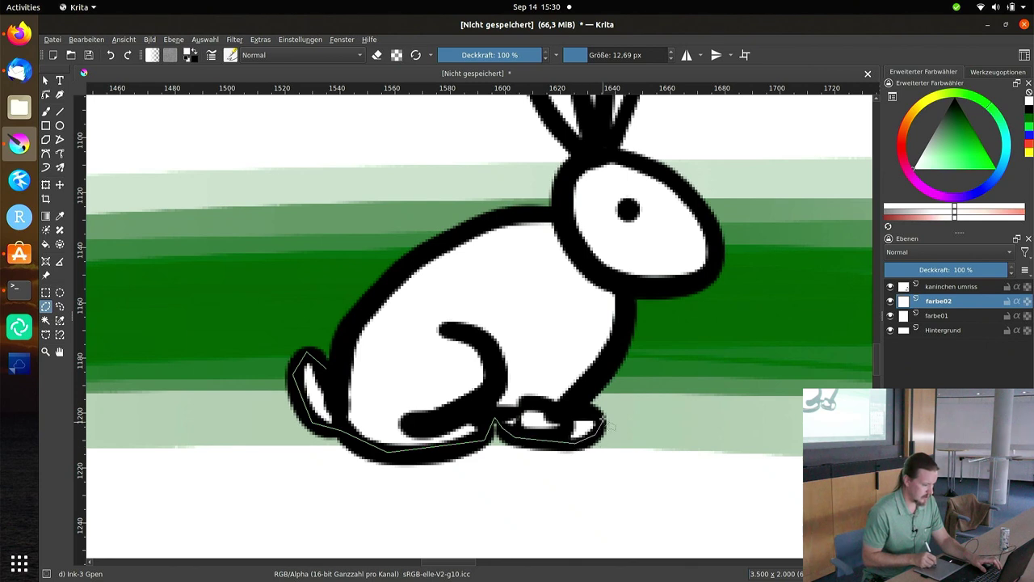
mouse_move(608, 371)
left_mouse_down()
mouse_move(689, 197)
mouse_move(606, 151)
mouse_move(604, 121)
mouse_move(589, 103)
mouse_move(570, 161)
mouse_move(545, 184)
mouse_move(539, 137)
mouse_move(526, 149)
mouse_move(521, 239)
mouse_move(565, 305)
mouse_move(542, 352)
mouse_move(476, 358)
mouse_move(392, 397)
mouse_move(346, 438)
mouse_move(387, 399)
mouse_move(365, 445)
left_mouse_up()
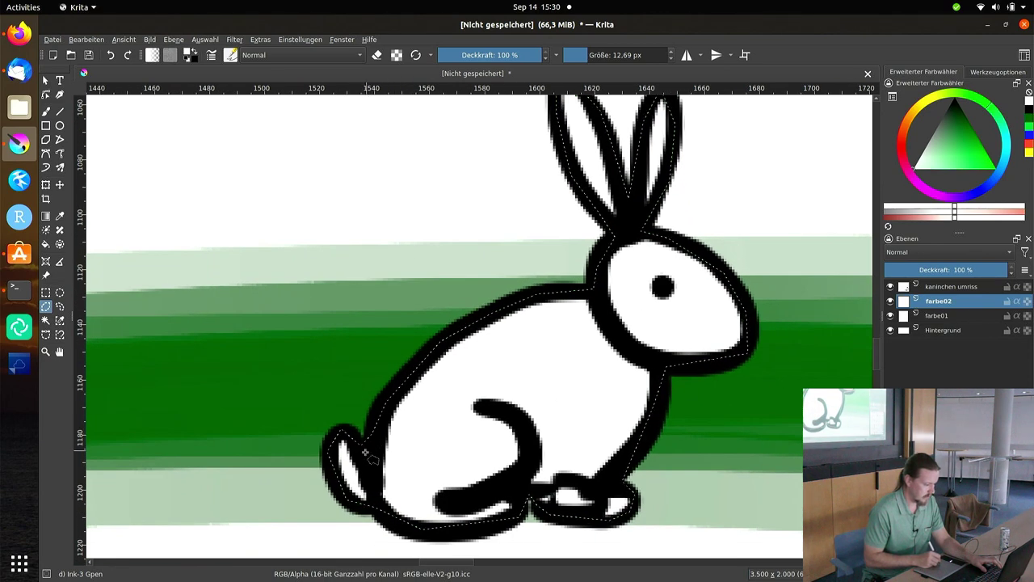
left_click_drag(395, 412, 361, 482)
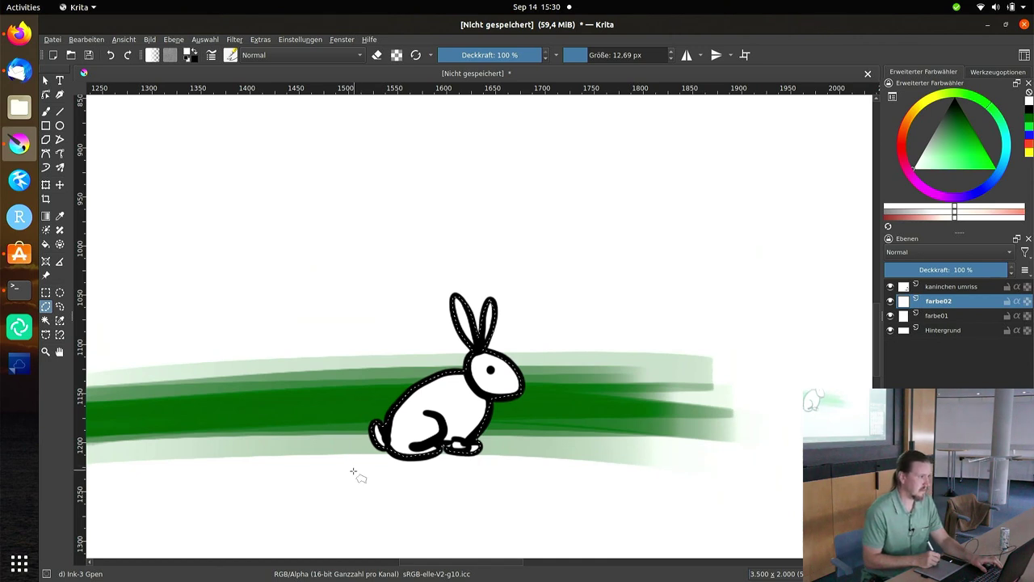
left_click(421, 486)
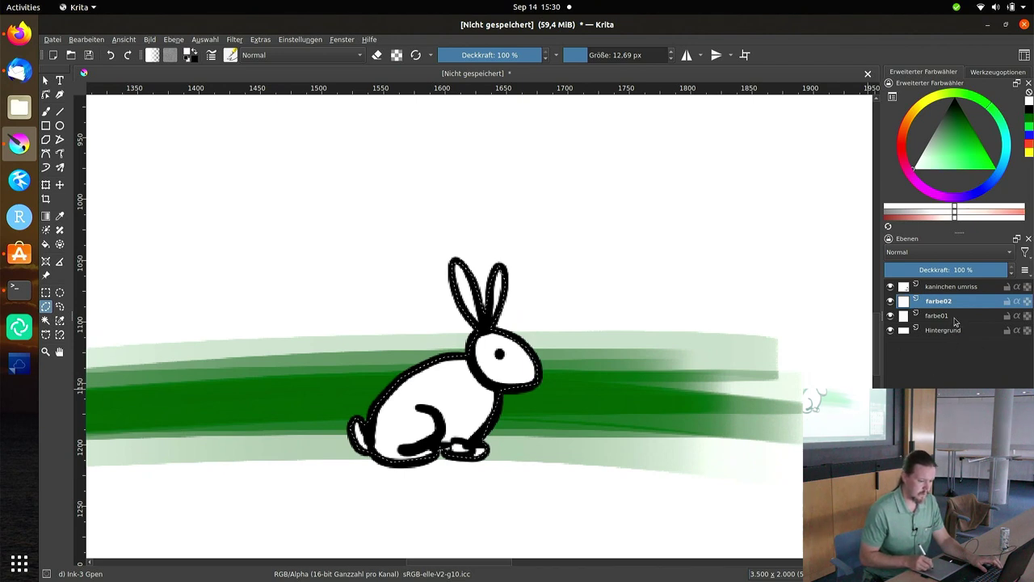
left_click(46, 112)
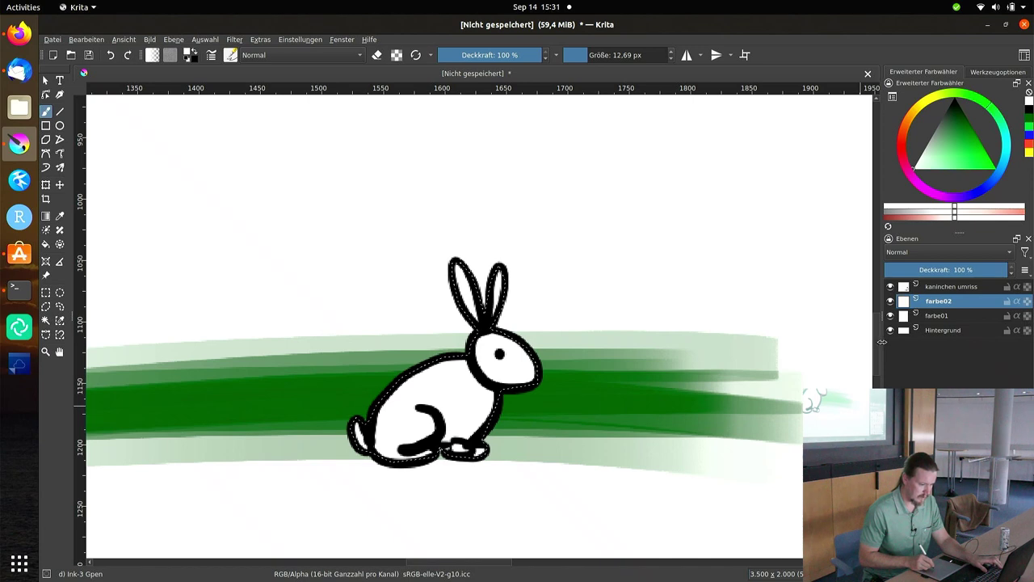
left_click_drag(878, 345, 860, 359)
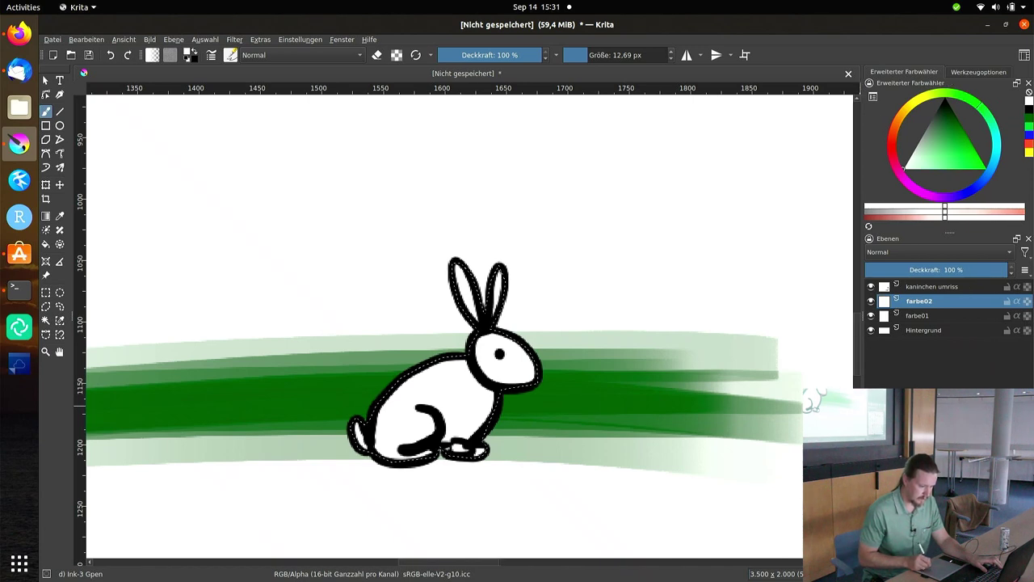
- Switch to the Airbrush Soft preset and choose a warm orange paint colour
key("slash")
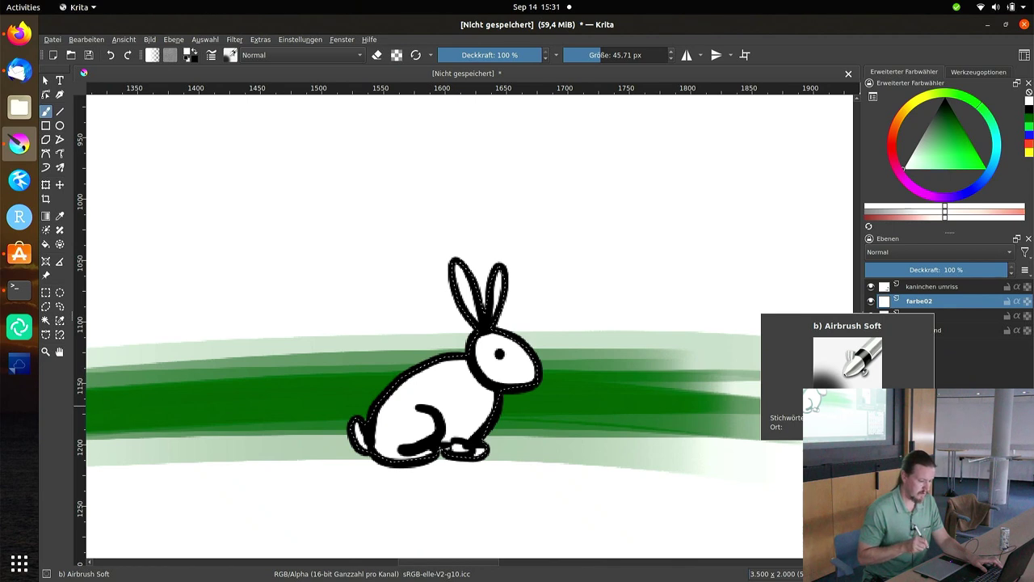
left_click(190, 57)
left_click(463, 229)
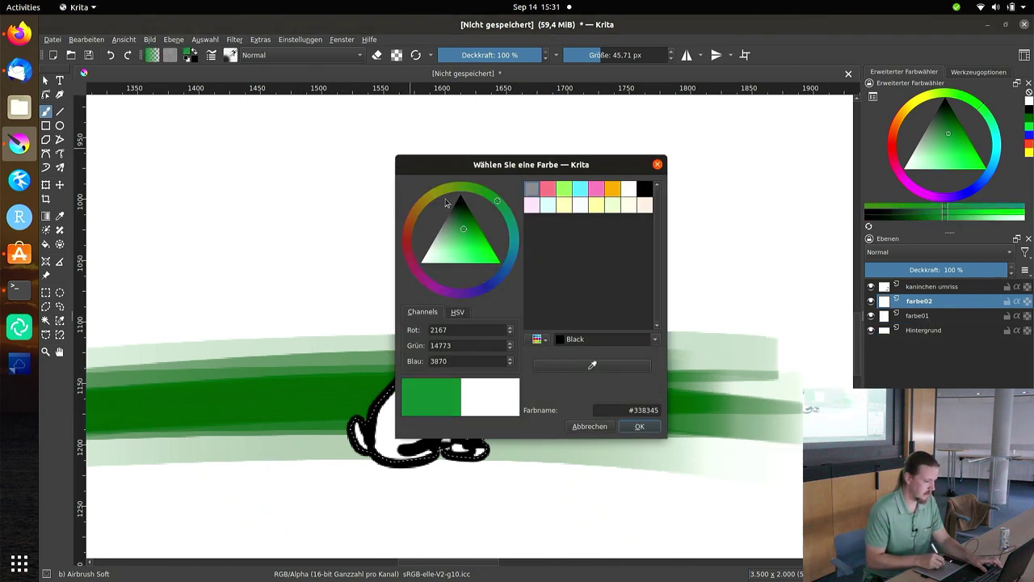
left_click(409, 224)
left_click(473, 245)
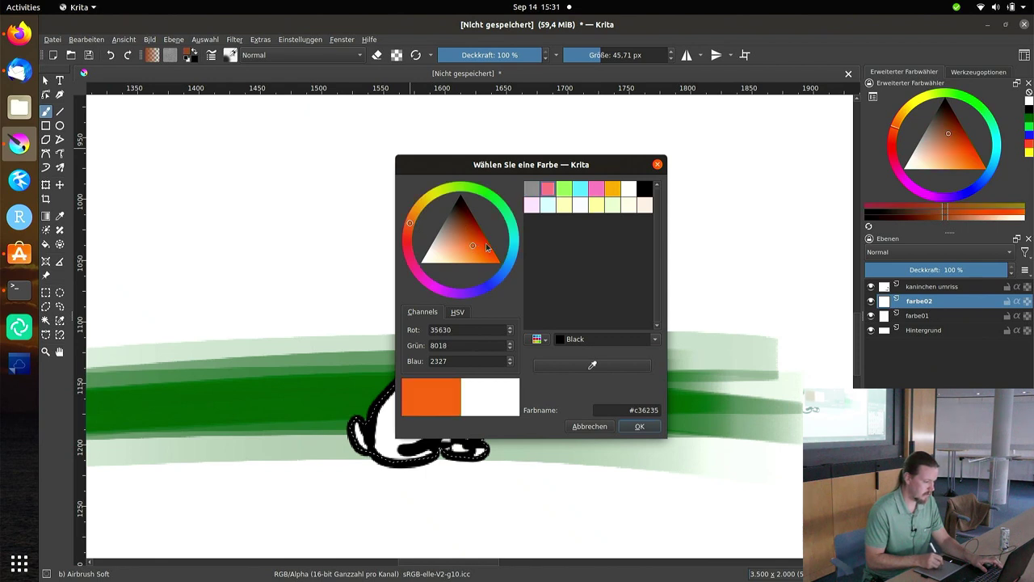
left_click(420, 216)
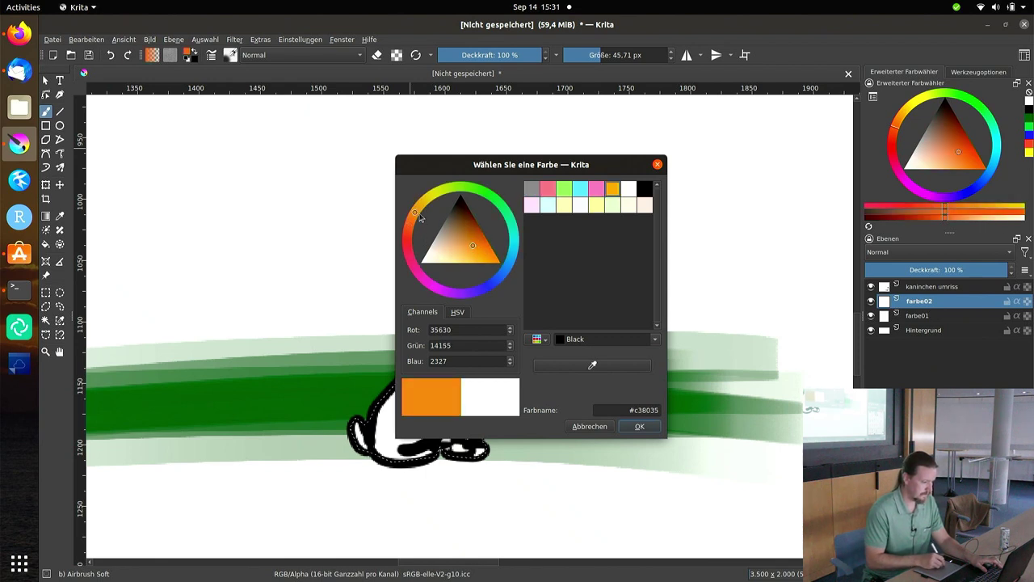
left_click(638, 428)
- Airbrush orange into the rabbit's belly, ears, head and body, deepening the colour
scroll(445, 327, "up", 2)
scroll(445, 327, "up", 4)
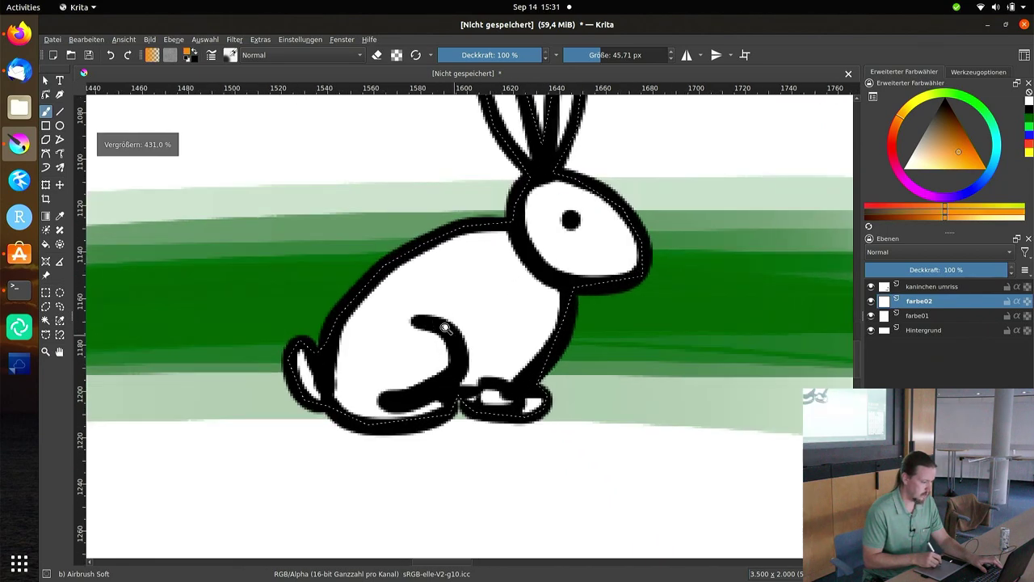
mouse_move(307, 364)
left_mouse_down()
mouse_move(358, 289)
mouse_move(455, 224)
mouse_move(474, 307)
mouse_move(432, 432)
mouse_move(521, 332)
mouse_move(504, 261)
mouse_move(329, 318)
mouse_move(381, 439)
mouse_move(495, 236)
mouse_move(474, 429)
left_mouse_up()
mouse_move(477, 210)
left_mouse_down()
mouse_move(514, 146)
mouse_move(491, 347)
mouse_move(606, 261)
mouse_move(612, 393)
left_mouse_up()
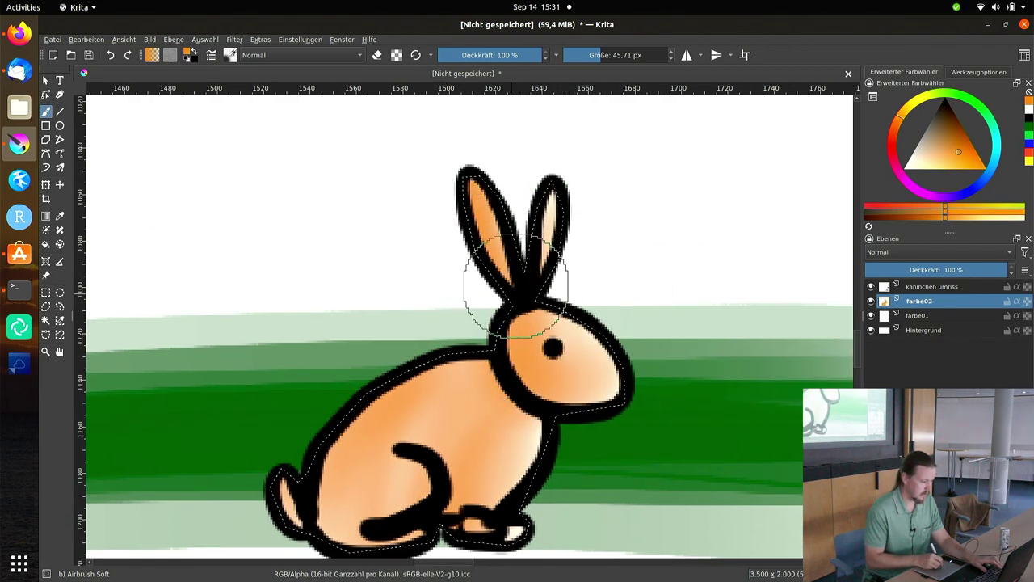
mouse_move(516, 287)
left_mouse_down()
mouse_move(566, 173)
mouse_move(512, 364)
mouse_move(422, 485)
mouse_move(386, 438)
mouse_move(406, 324)
left_mouse_up()
mouse_move(319, 315)
left_mouse_down()
mouse_move(458, 358)
mouse_move(474, 253)
mouse_move(533, 211)
mouse_move(312, 369)
mouse_move(369, 357)
mouse_move(448, 424)
mouse_move(566, 393)
left_mouse_up()
- Reset the colour to black, set the airbrush to about 66 px at 39% opacity, and deselect
key("d")
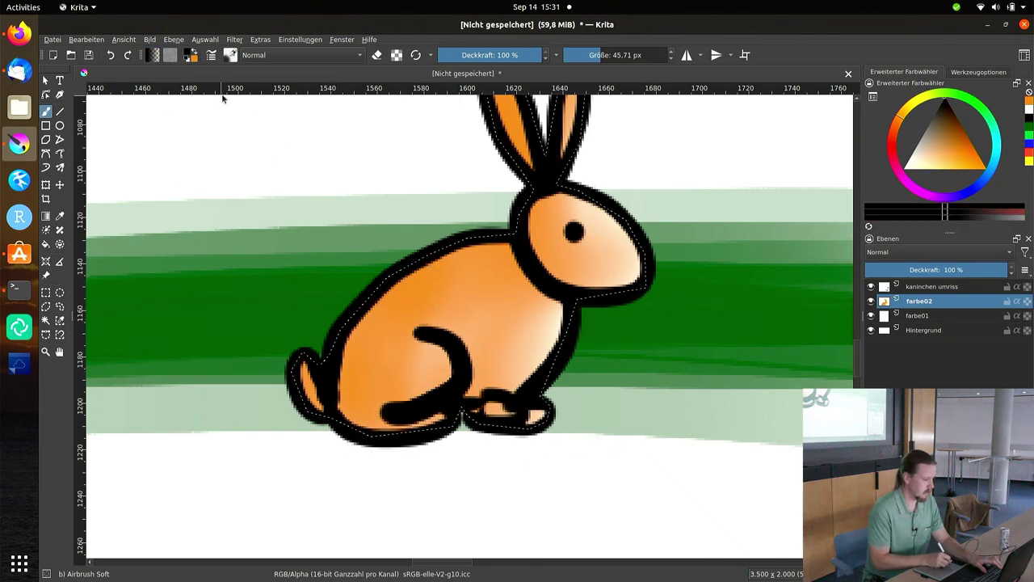
left_click_drag(223, 98, 196, 188)
left_click(618, 55)
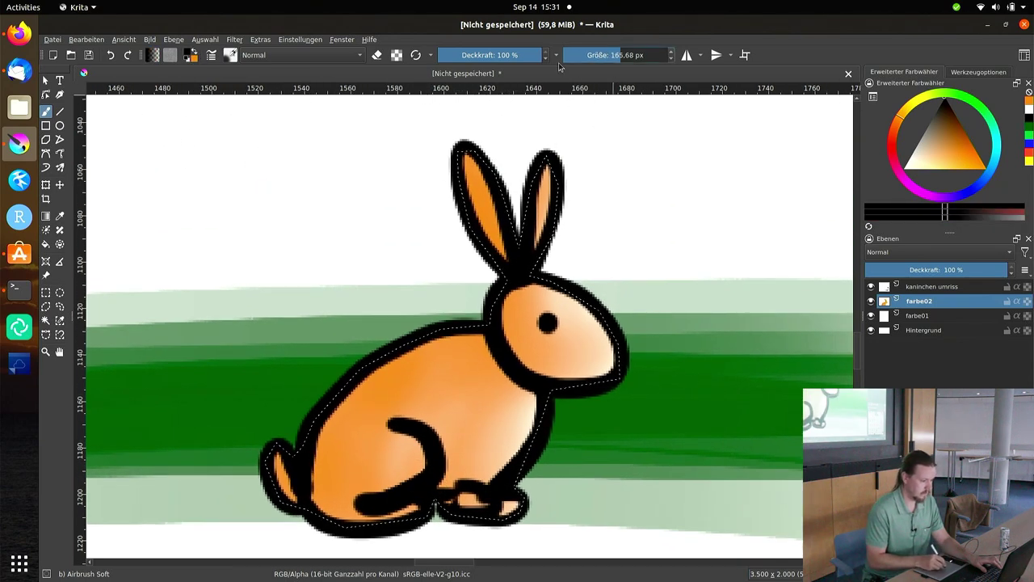
scroll(399, 180, "down", 1)
left_click(486, 54)
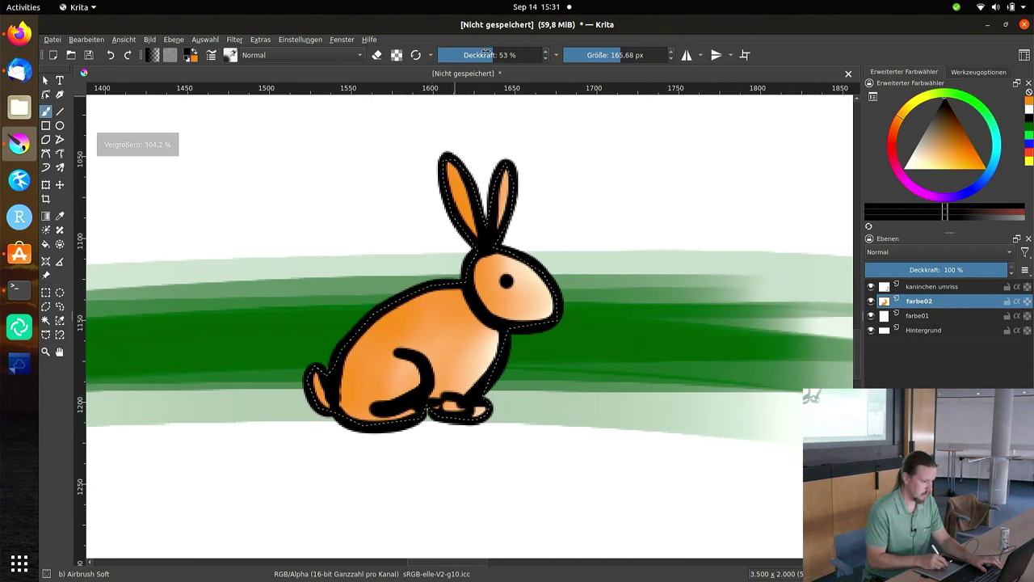
left_click_drag(485, 55, 477, 54)
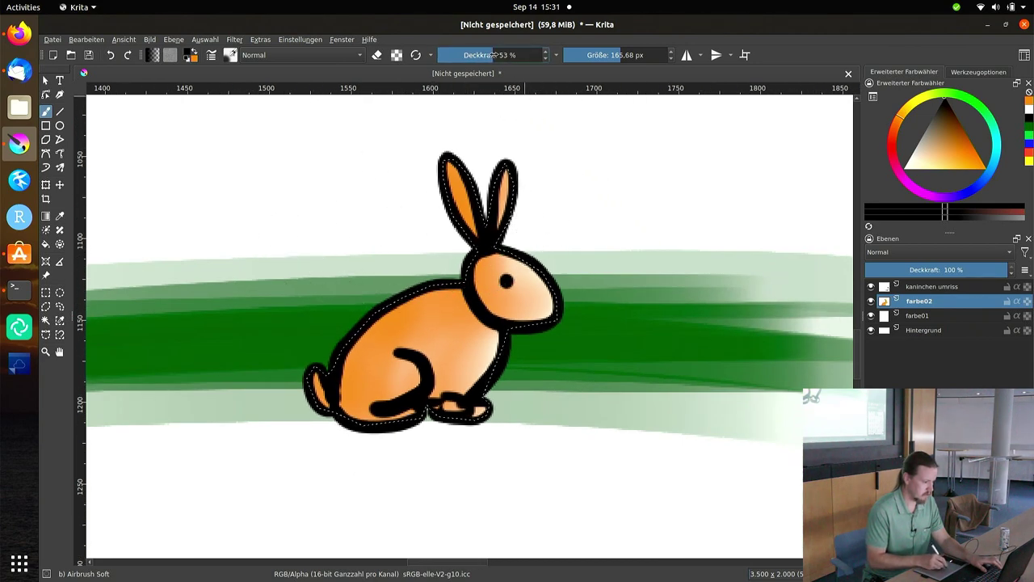
left_click(610, 55)
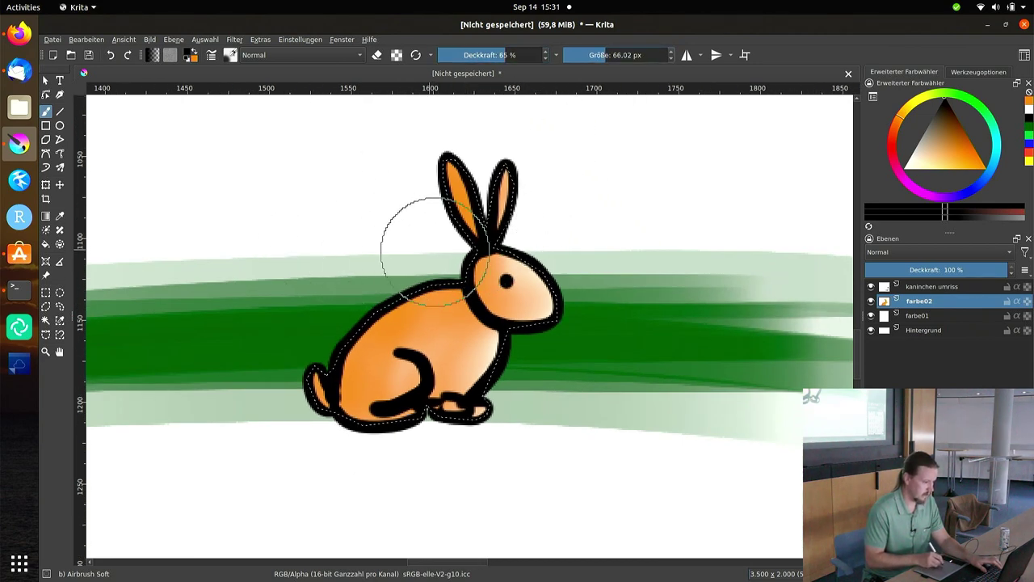
left_click(479, 54)
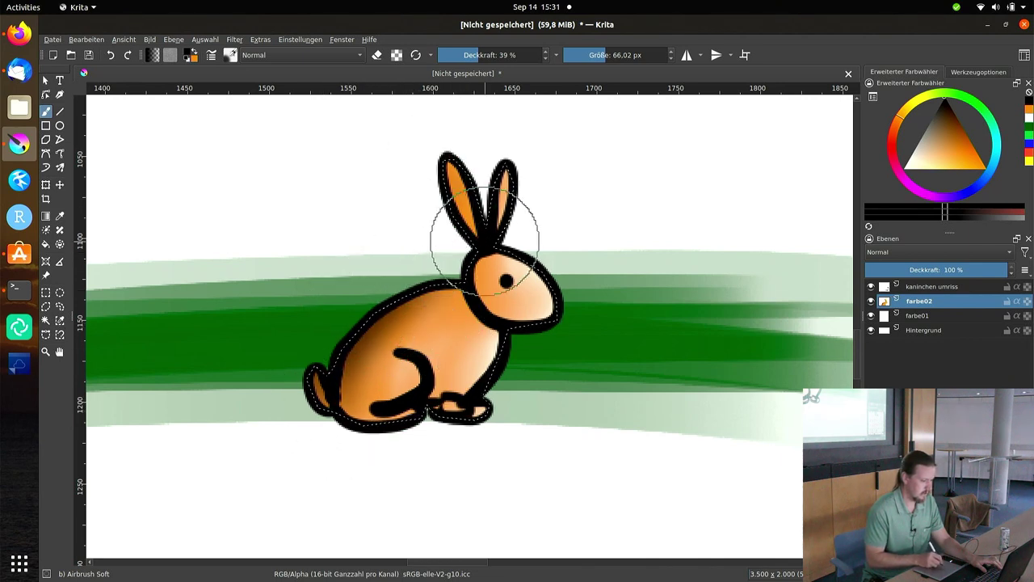
key("ctrl+shift+a")
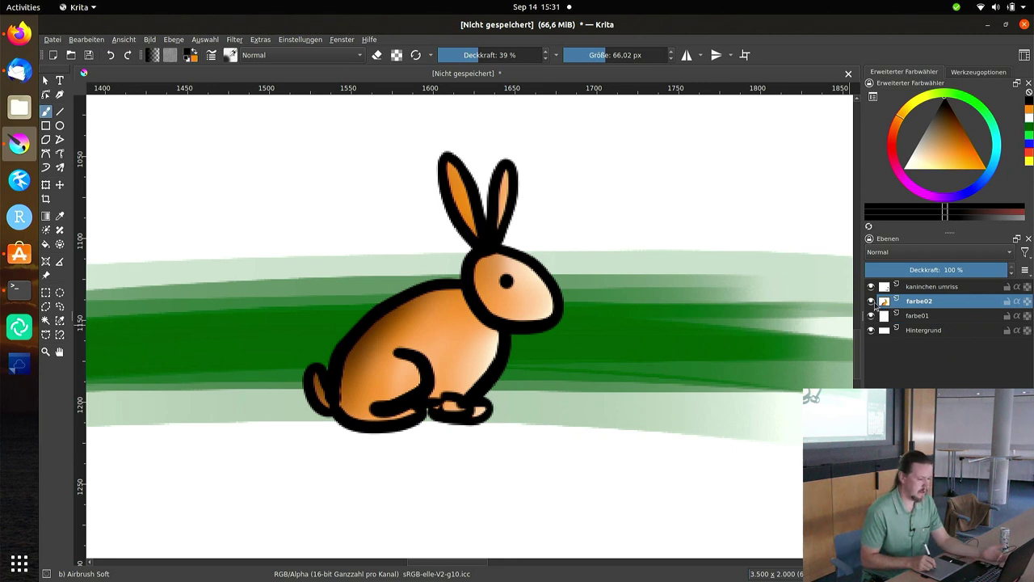
left_click(871, 301)
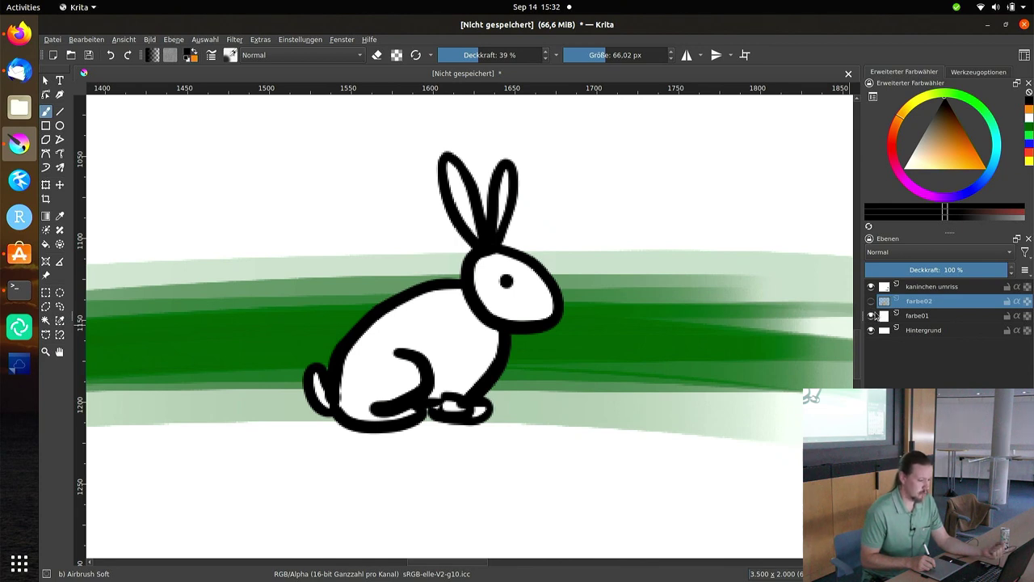
left_click(871, 316)
left_click(871, 315)
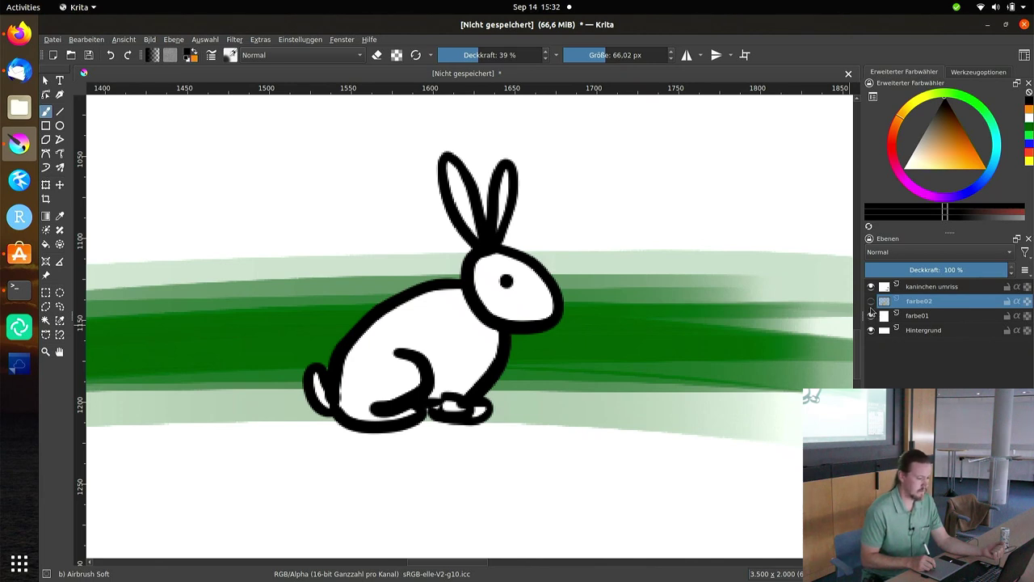
left_click(871, 302)
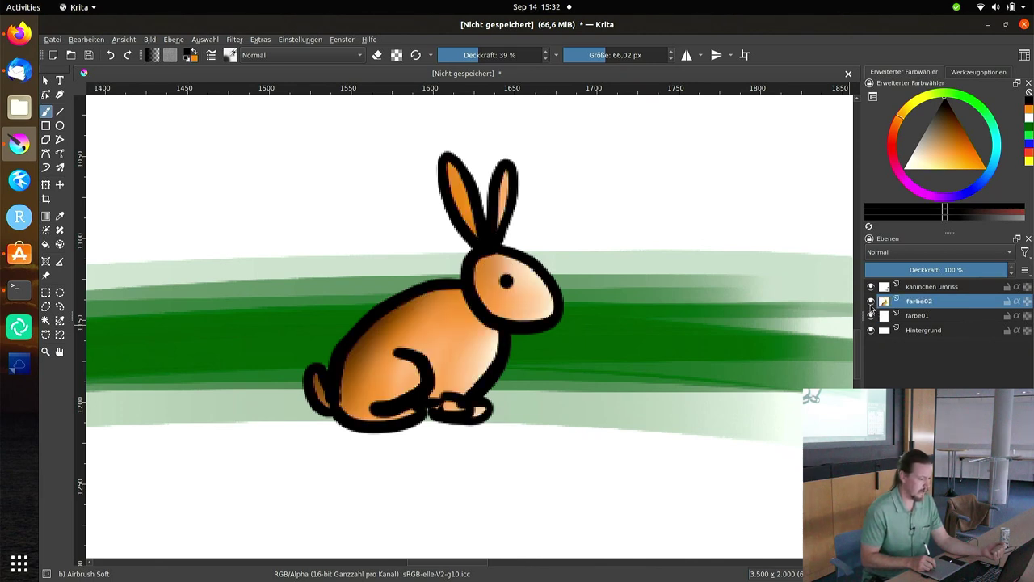
left_click(871, 302)
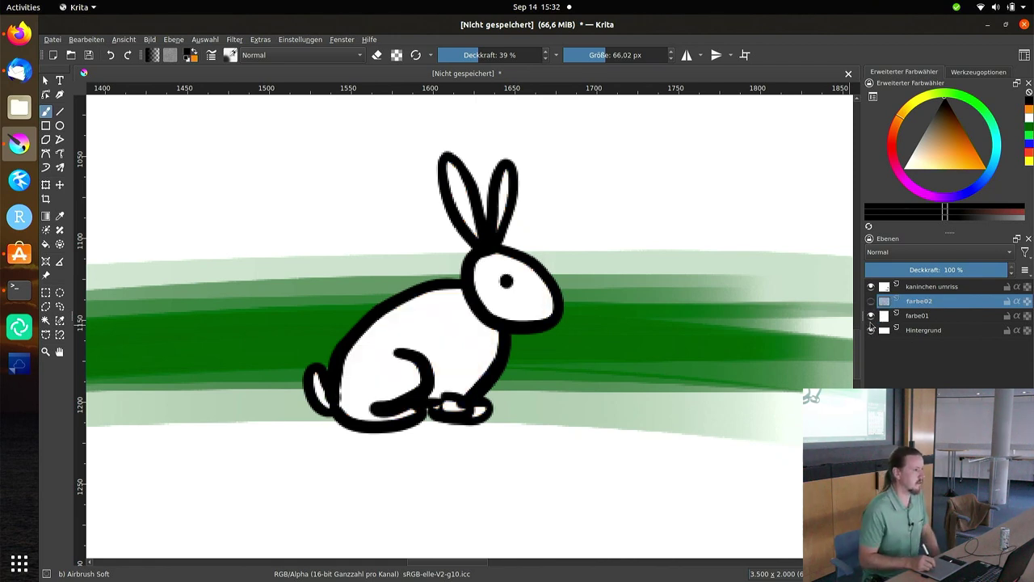
left_click(871, 301)
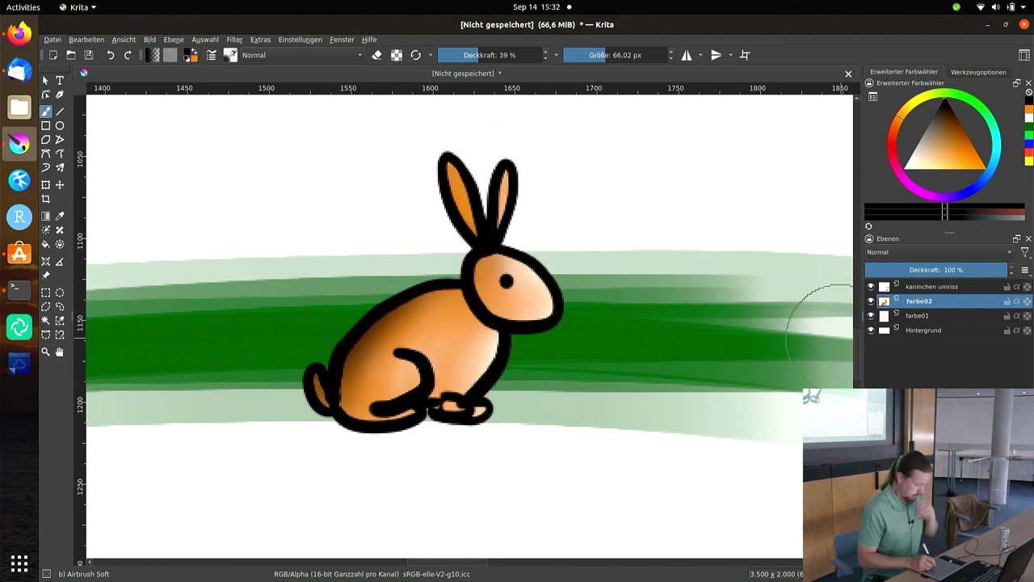
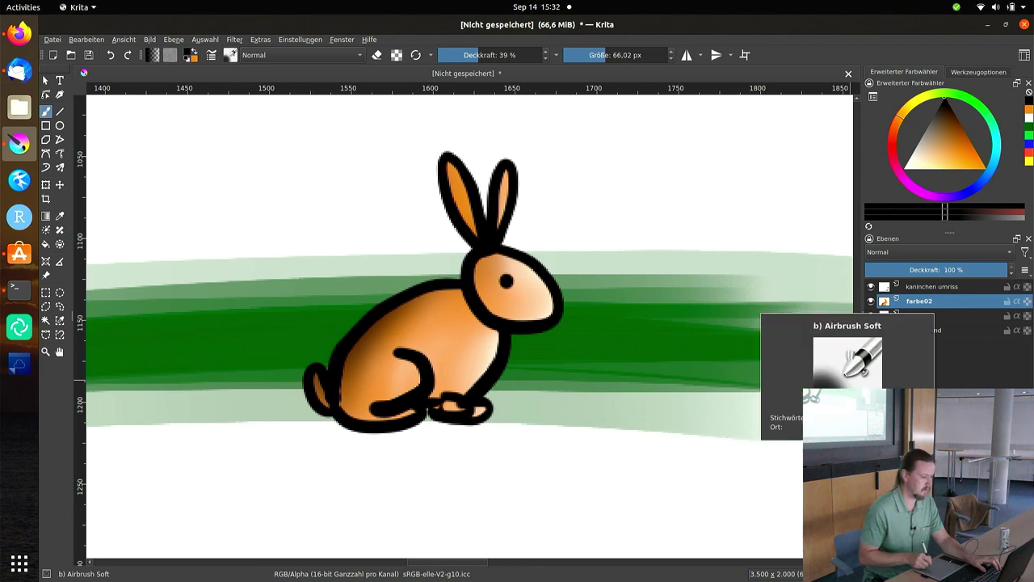
- At 100% opacity and zoomed out, try two grey test strokes above the rabbit and undo them
left_click_drag(493, 55, 544, 55)
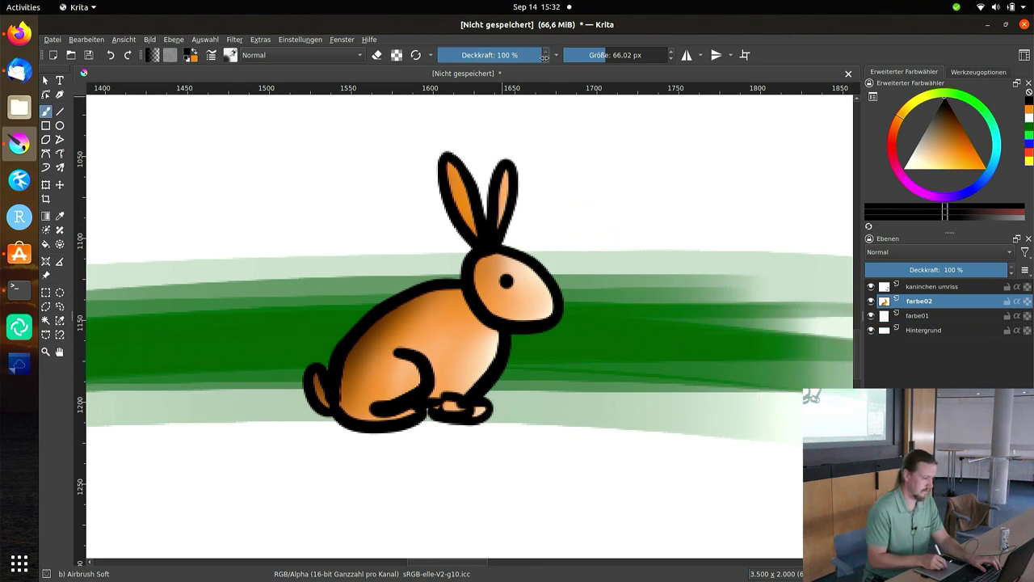
scroll(458, 226, "down", 2)
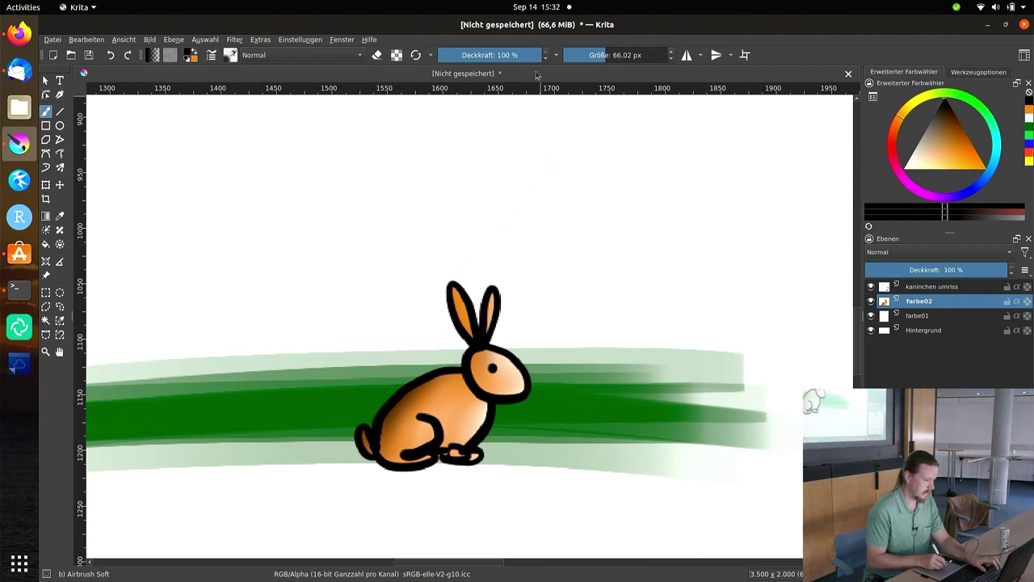
mouse_move(364, 212)
left_mouse_down()
mouse_move(279, 292)
mouse_move(379, 206)
left_mouse_up()
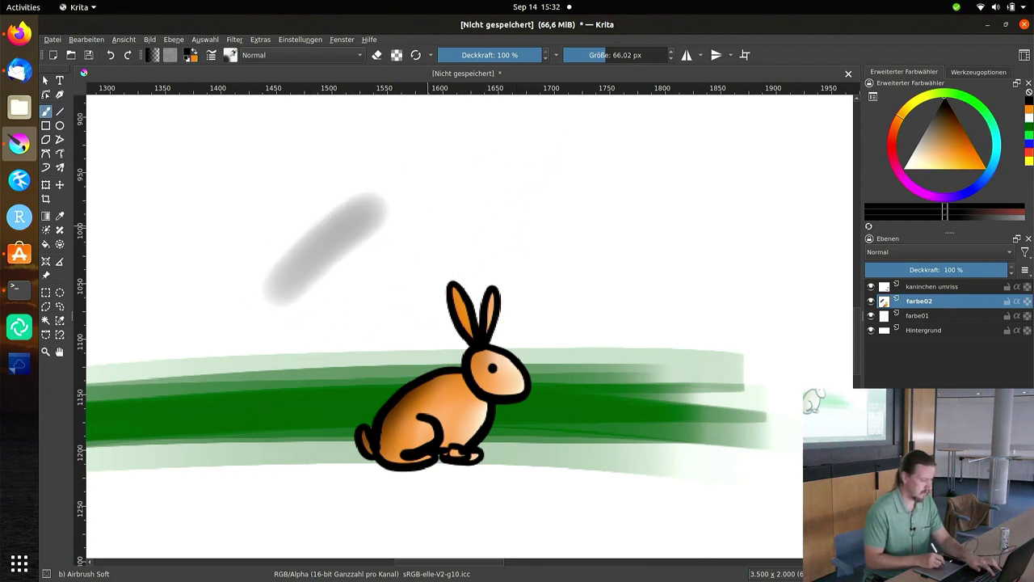
key("ctrl+z")
left_click_drag(279, 278, 434, 185)
key("ctrl+z")
key("ctrl+z")
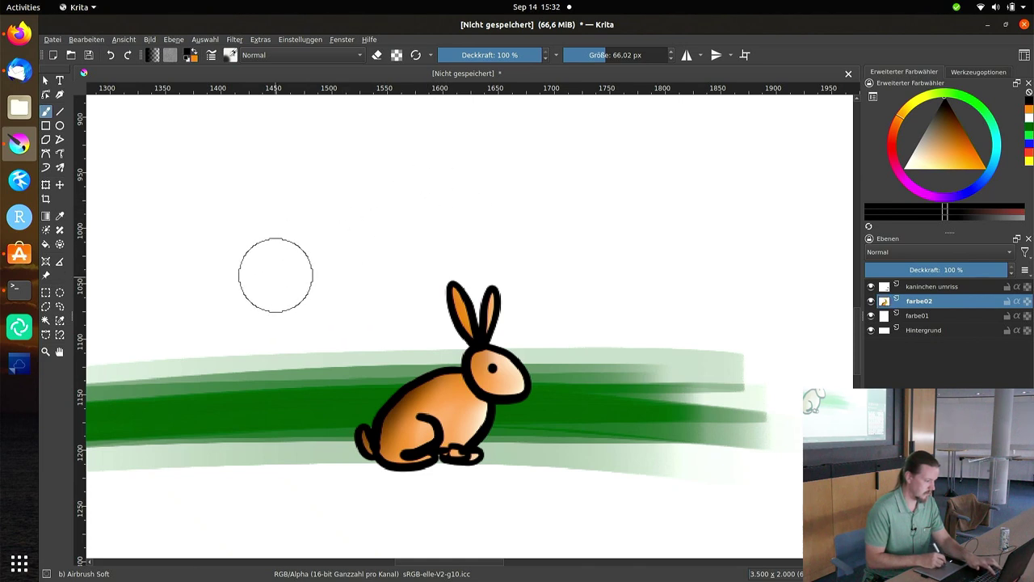
- Build up a soft grey Airbrush Soft stroke above the rabbit, then select Ink-3 Gpen at 66% opacity
left_click_drag(275, 275, 416, 184)
left_click(475, 55)
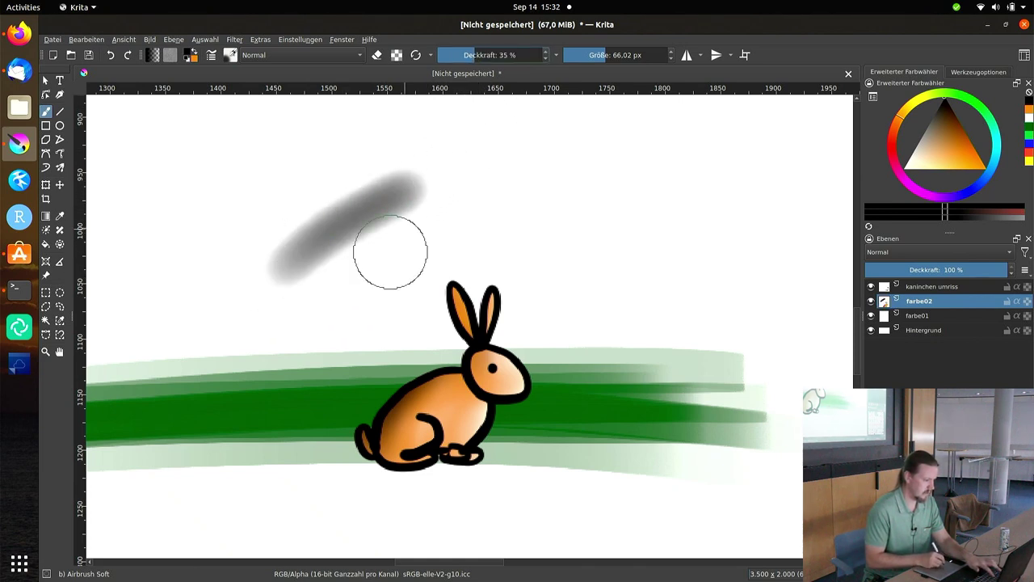
left_click_drag(323, 283, 427, 231)
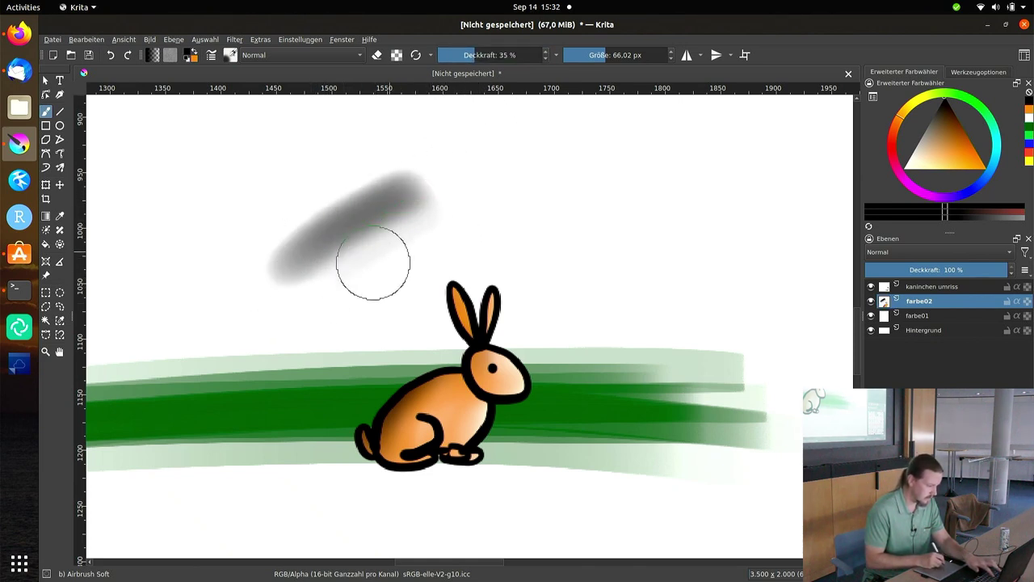
left_click_drag(373, 263, 416, 187)
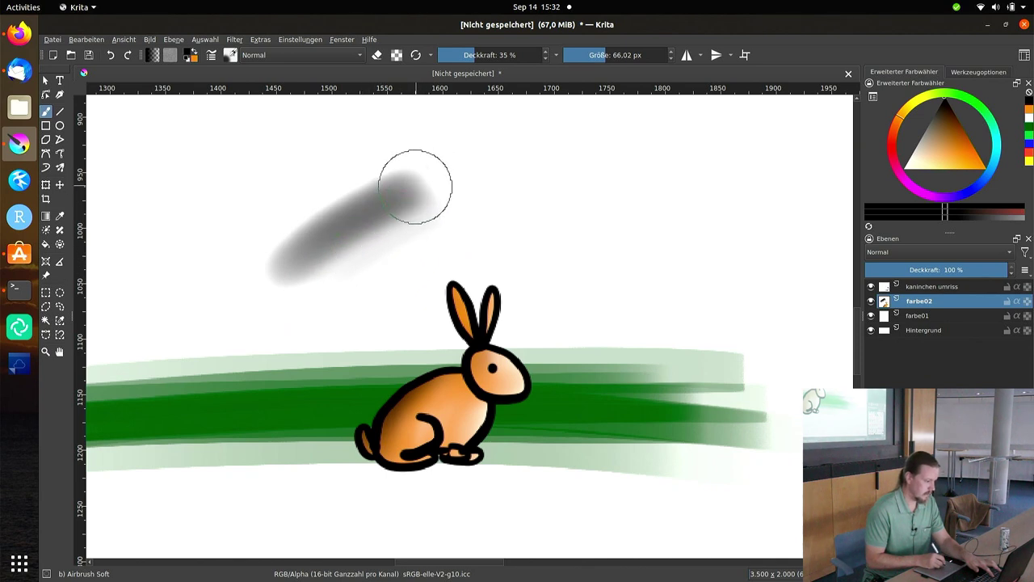
key("ctrl+z")
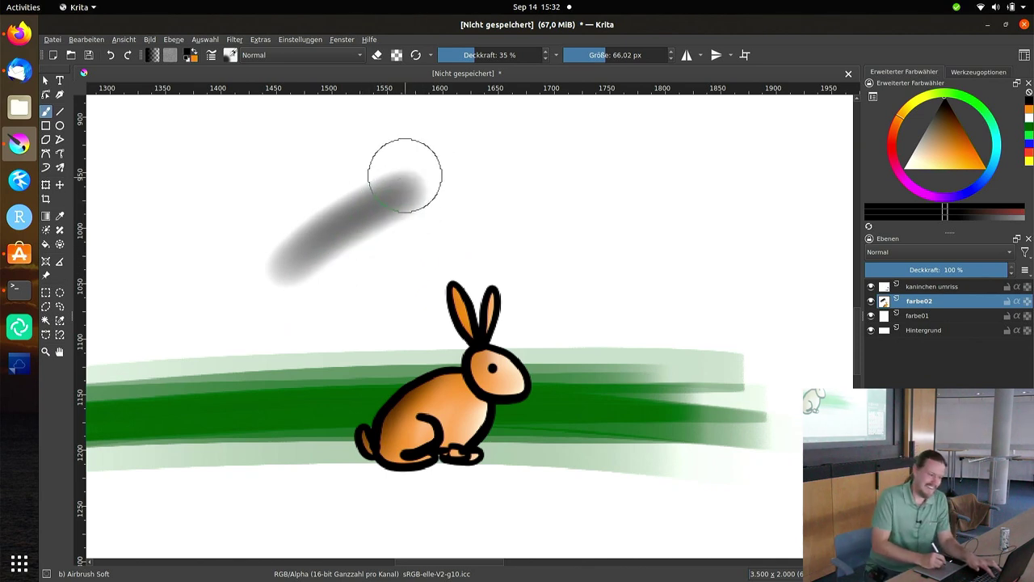
left_click_drag(405, 175, 377, 208)
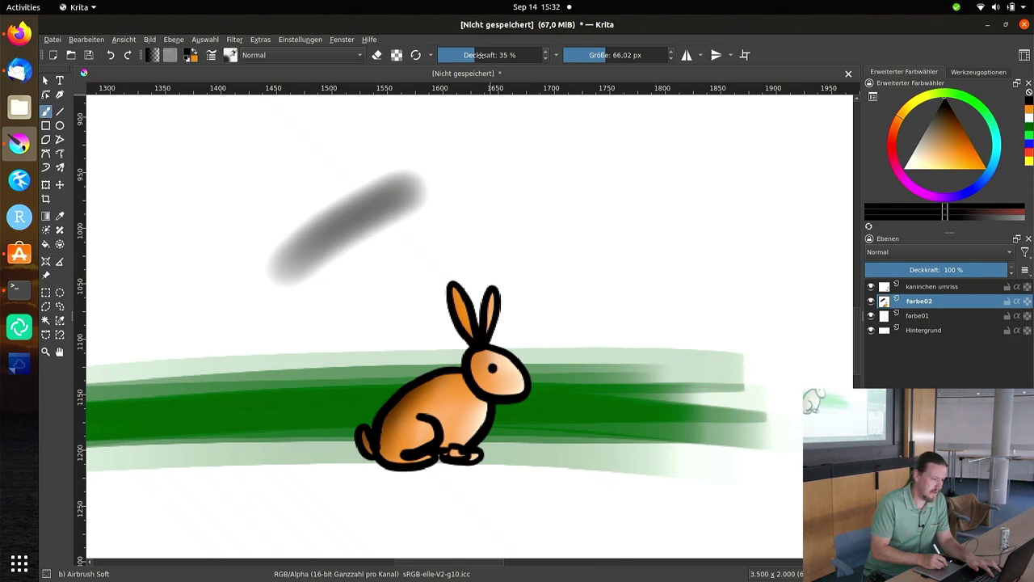
left_click_drag(479, 55, 514, 55)
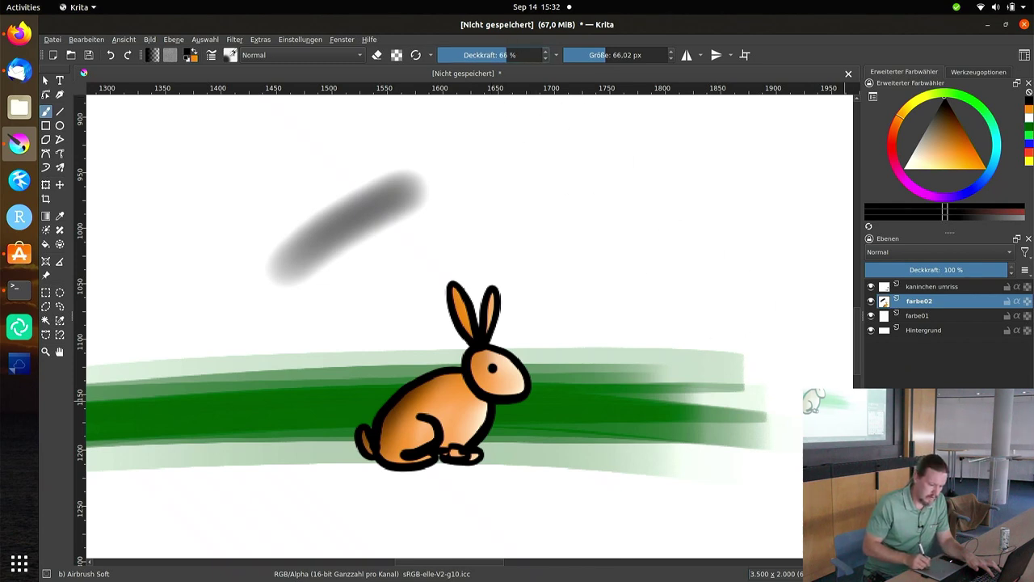
key("slash")
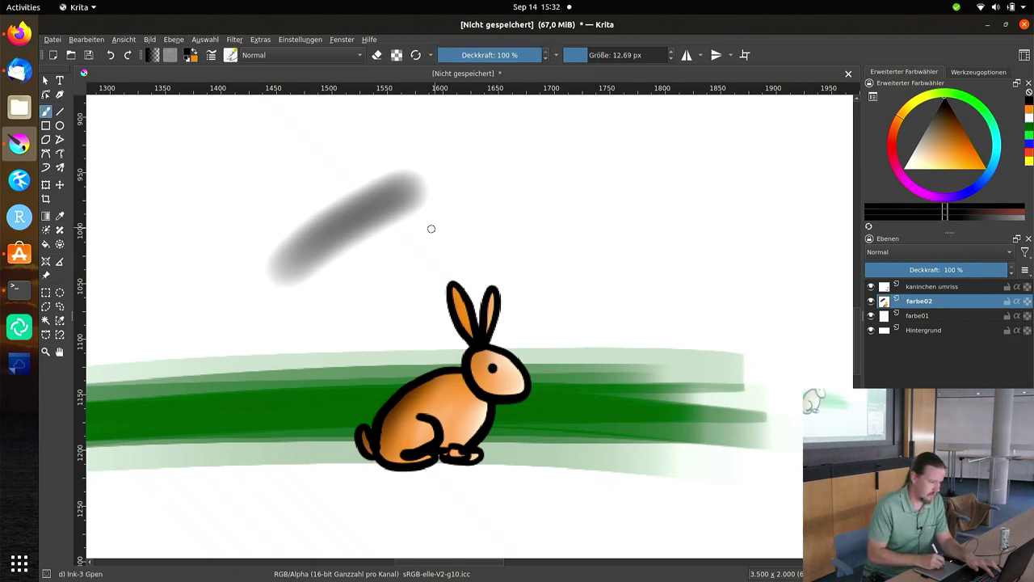
- Draw a curved black Gpen line above the rabbit, then fainter grey lines beneath it at reduced opacity
left_click_drag(432, 229, 585, 148)
left_click_drag(489, 55, 479, 55)
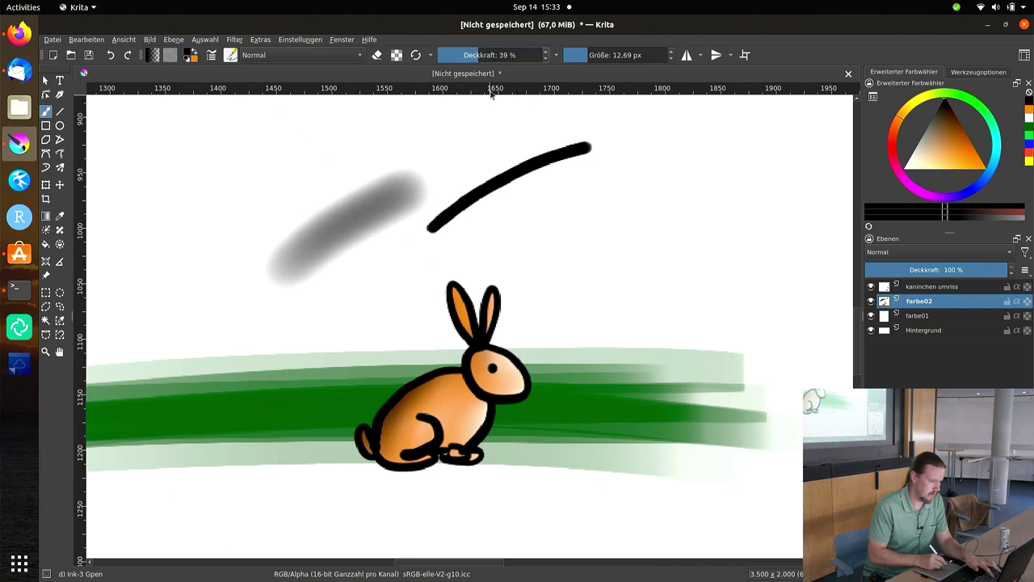
mouse_move(458, 239)
left_mouse_down()
mouse_move(548, 185)
mouse_move(605, 166)
left_mouse_up()
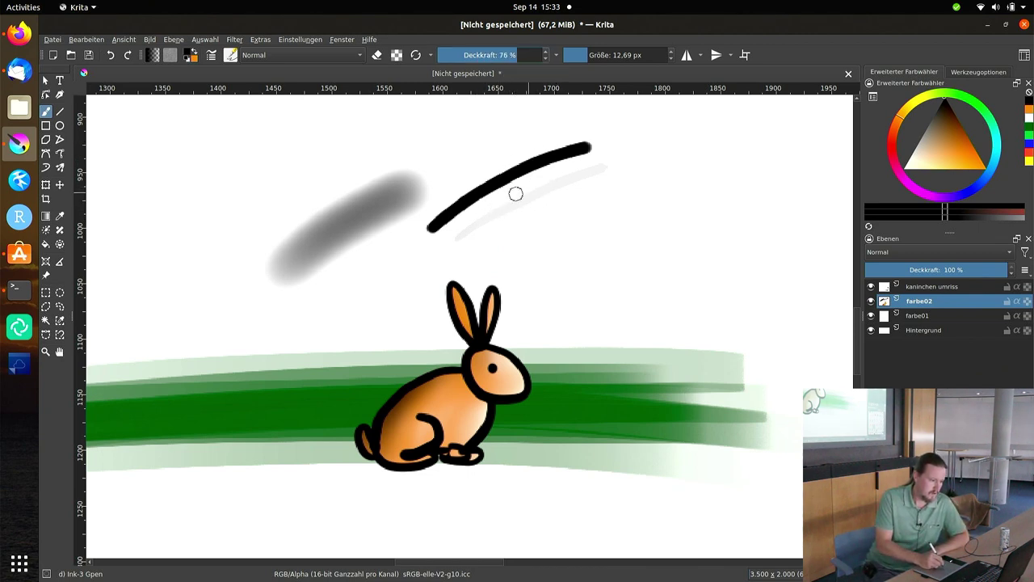
left_click_drag(447, 226, 569, 172)
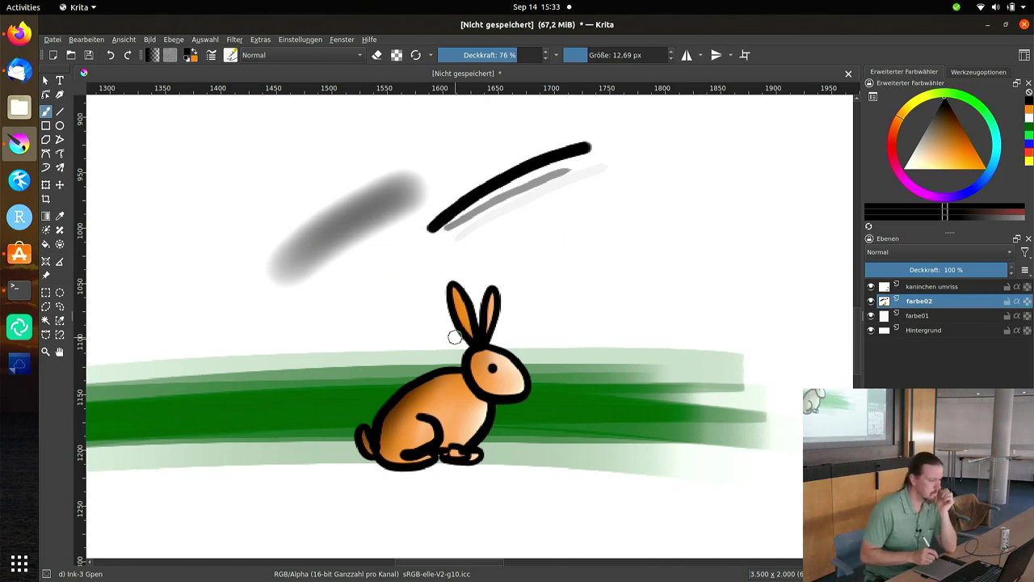
- Use the Magic Wand to try selecting the rabbit's interior on the farbe01 and kaninchen umriss layers
left_click(45, 320)
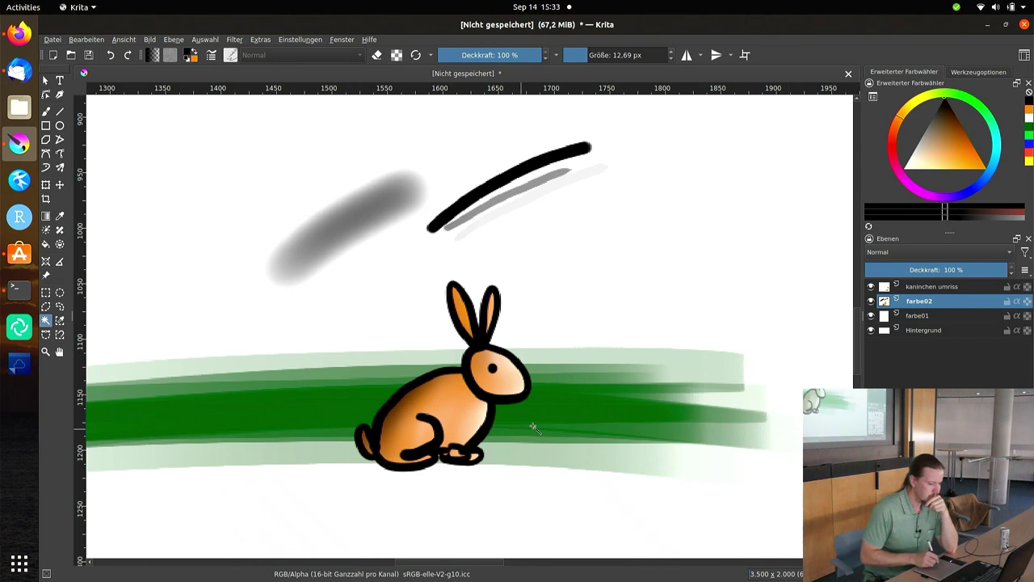
left_click(433, 396)
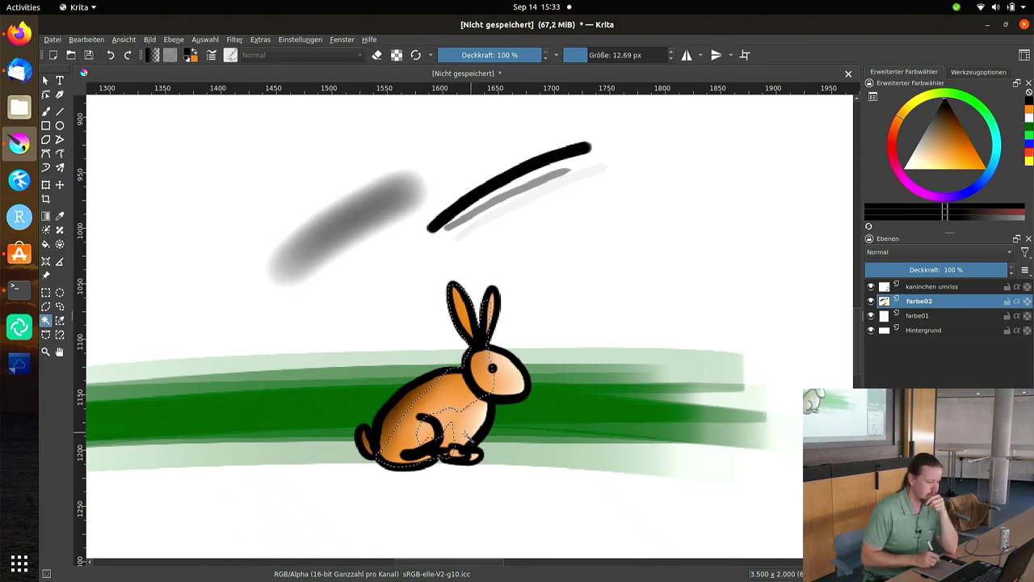
key("ctrl+shift+a")
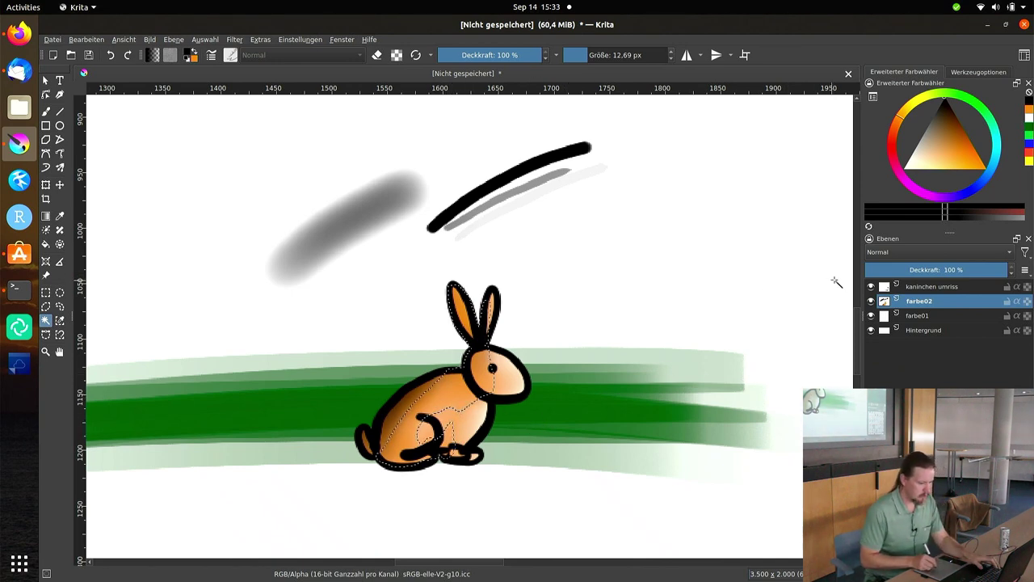
key("Page_Up")
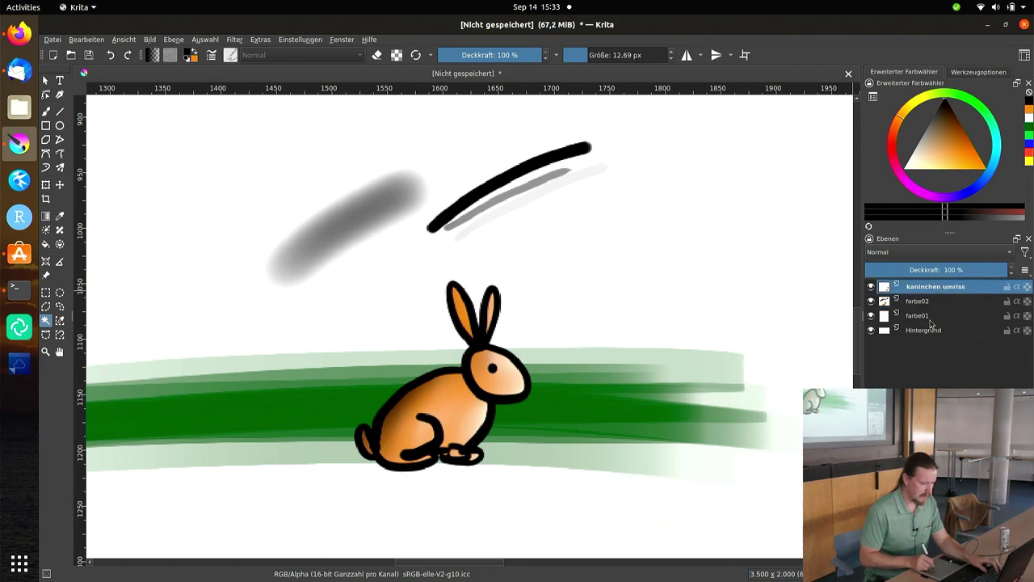
left_click(932, 315)
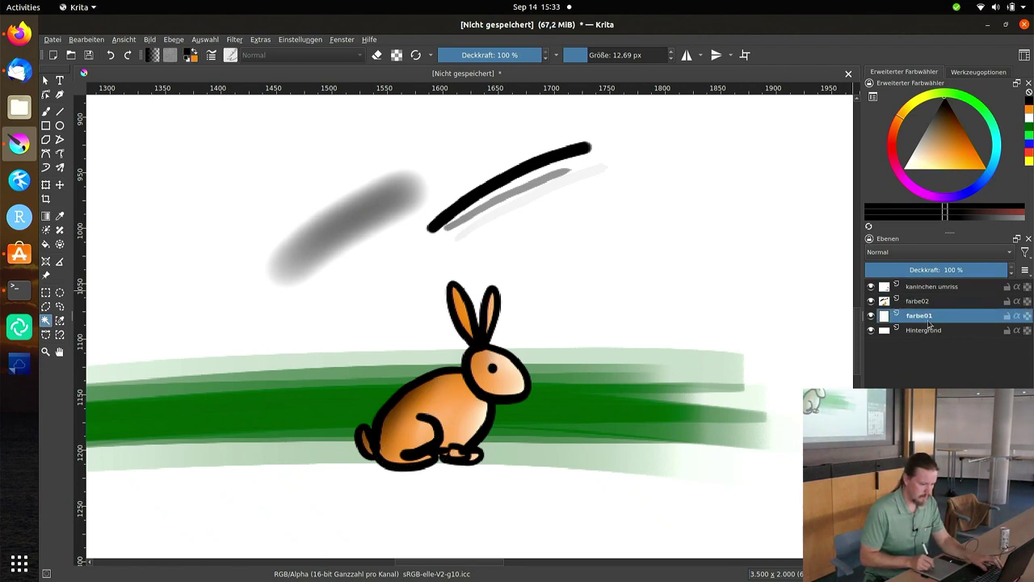
left_click(934, 293)
left_click(465, 408)
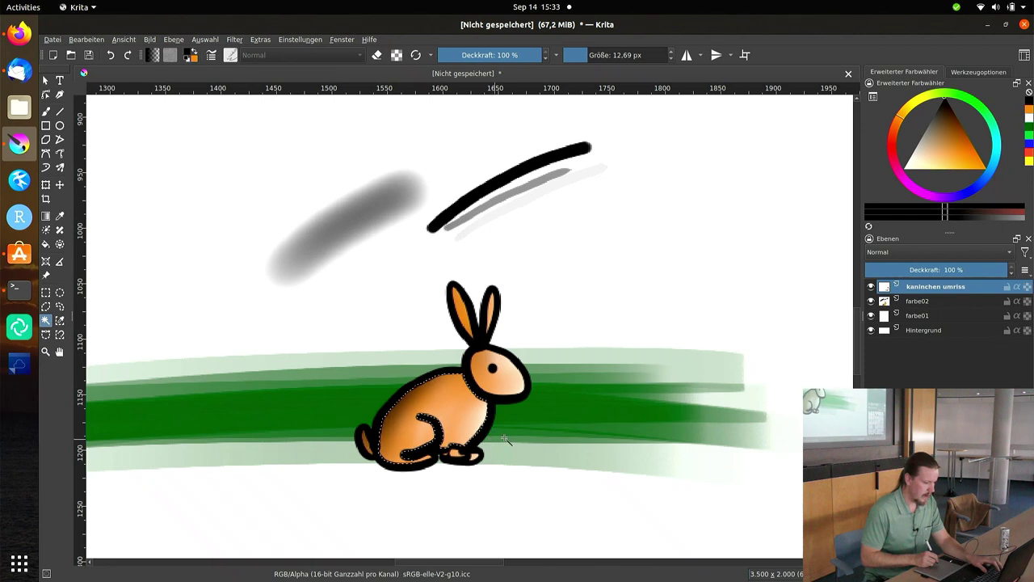
left_click(927, 302)
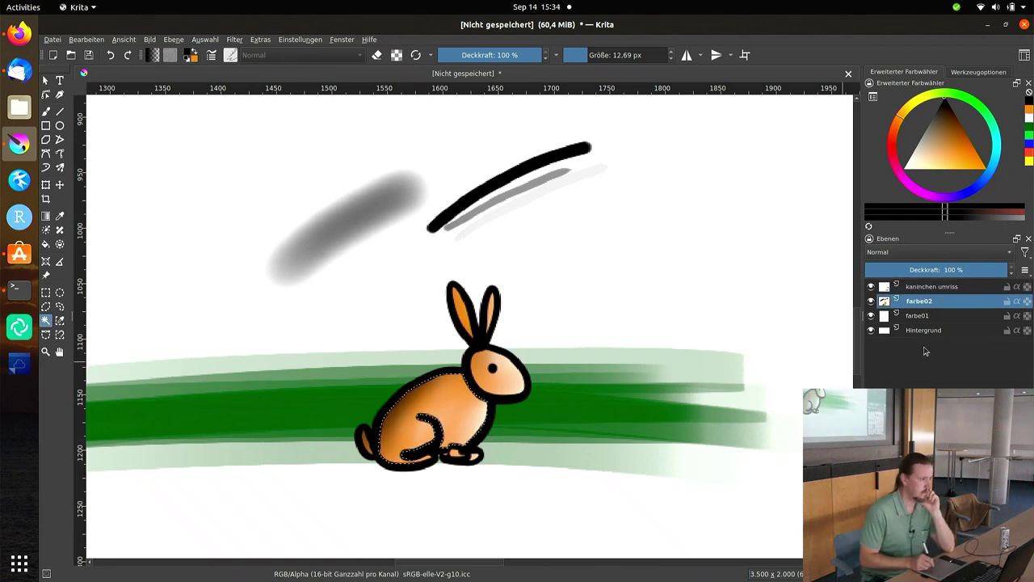
key("Page_Down")
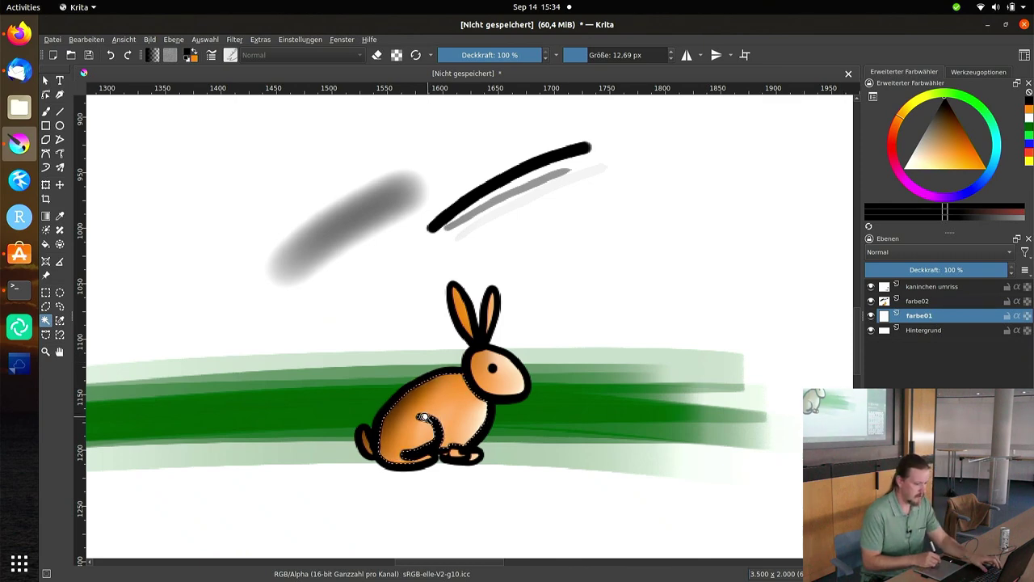
- Zoom in and magic-wand select the rabbit's head on kaninchen umriss, then cycle through the colour layers
key("ctrl+plus")
left_click(969, 285)
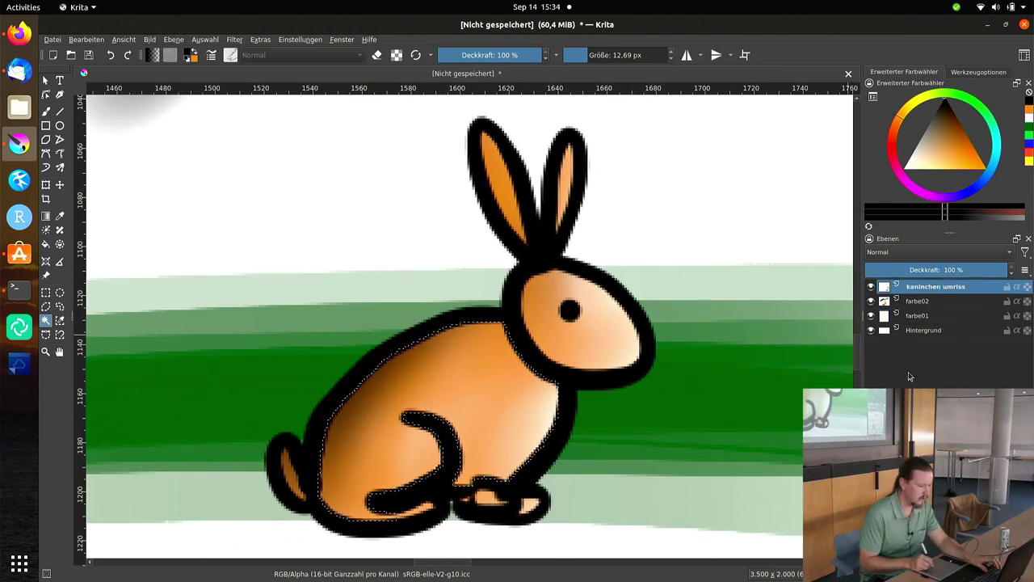
left_click(599, 334)
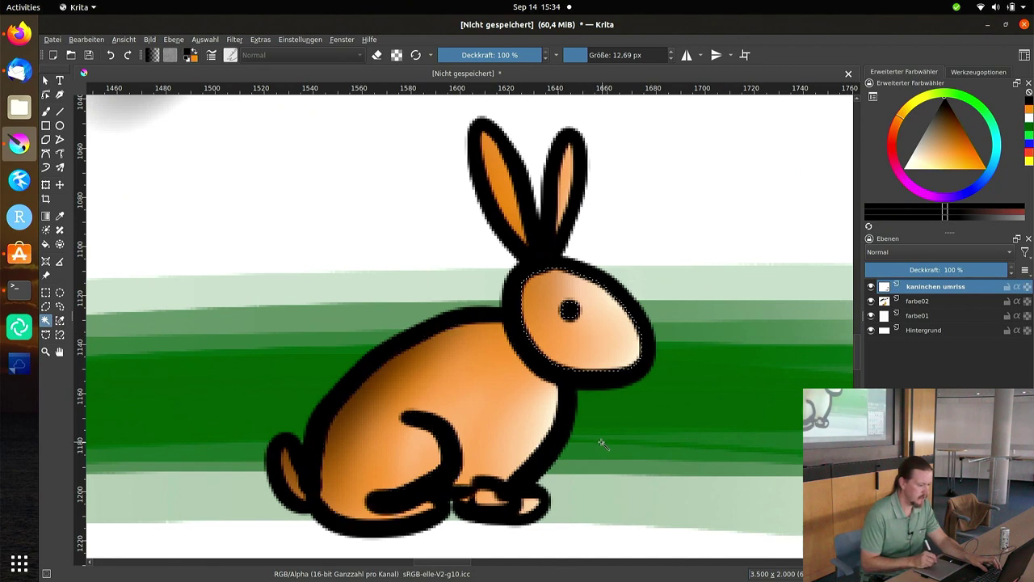
left_click(936, 301)
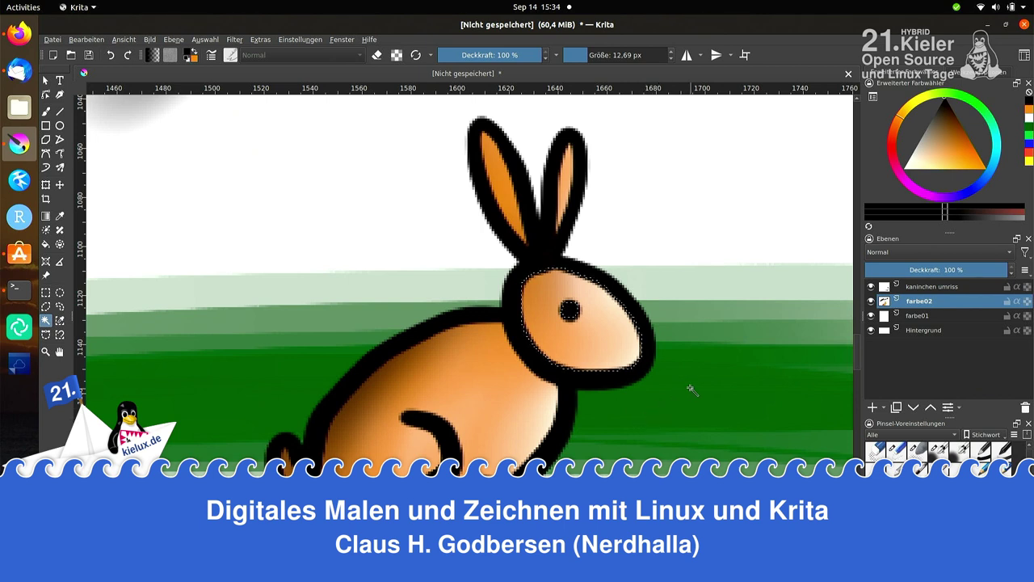
left_click(940, 317)
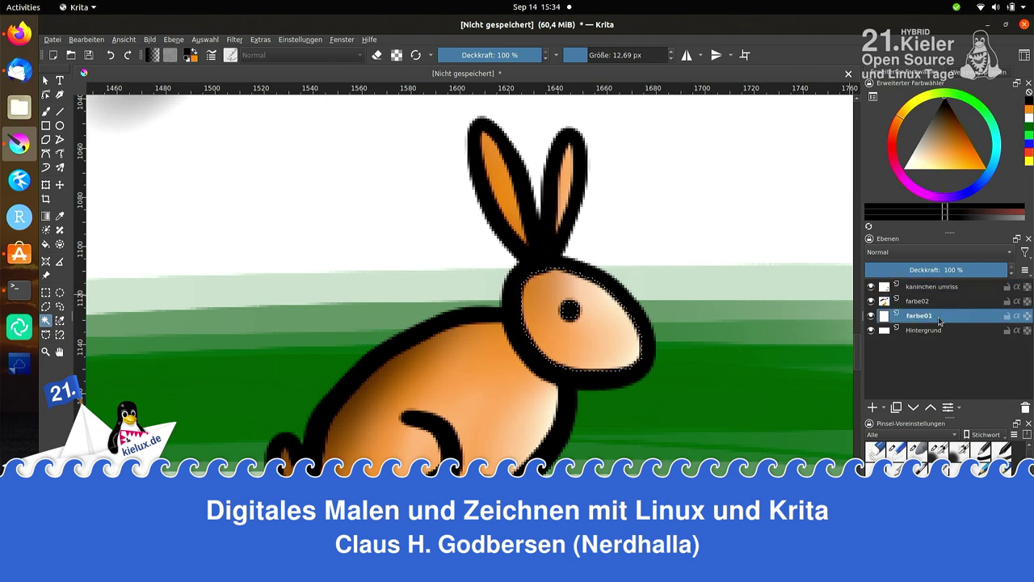
left_click(943, 307)
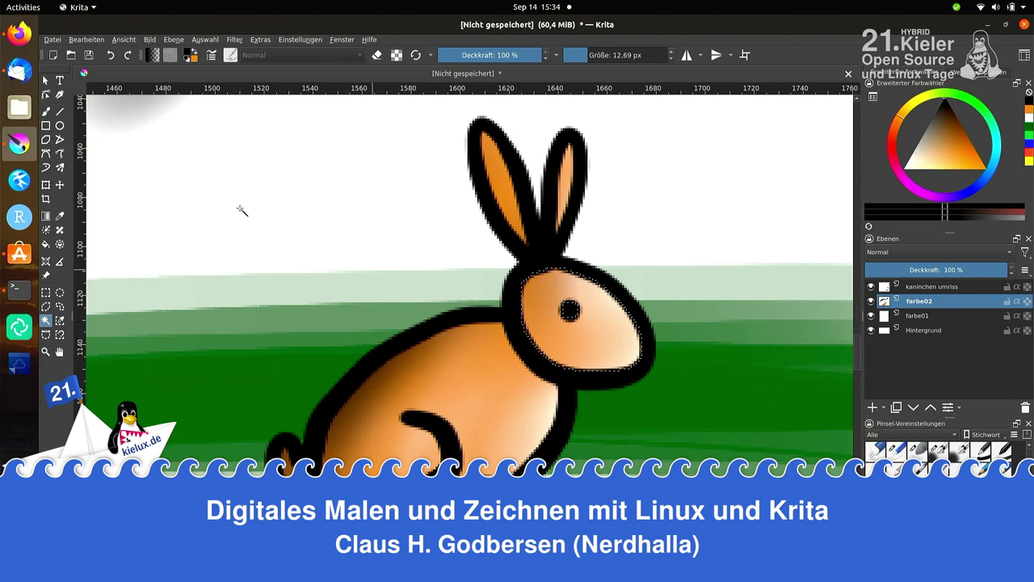
- Select the Freehand Brush with a pink foreground colour
left_click(46, 110)
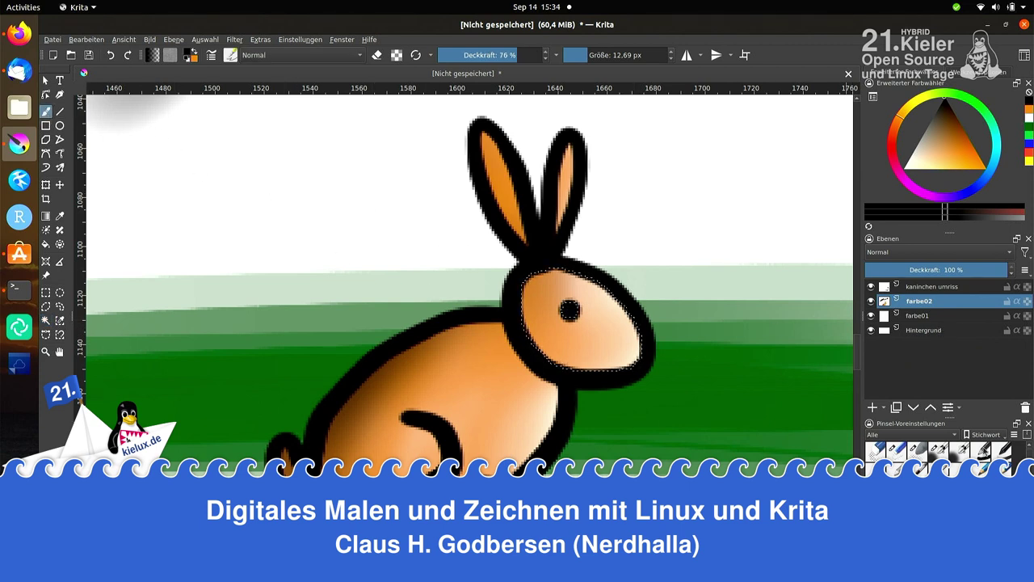
left_click(190, 55)
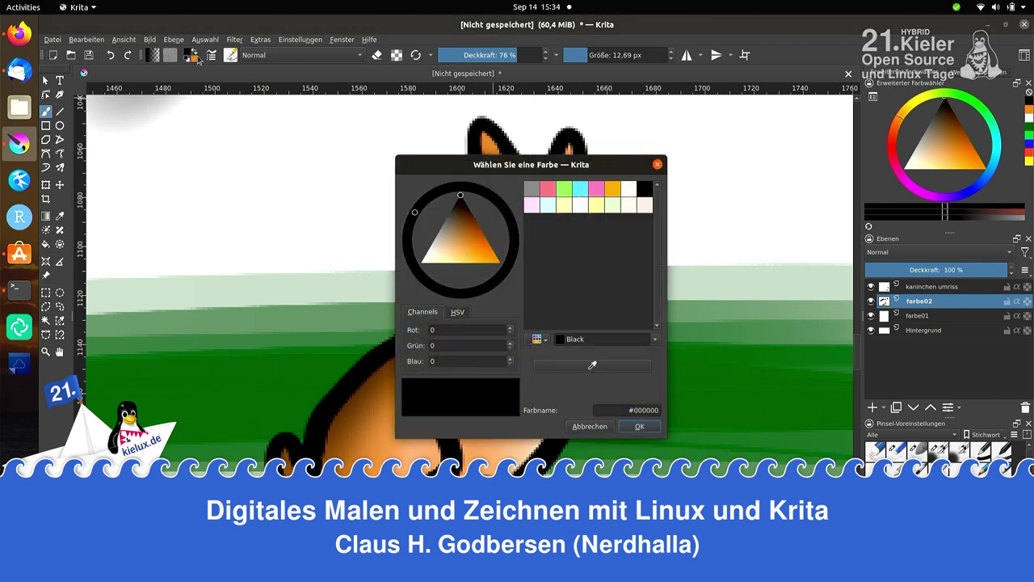
left_click(475, 265)
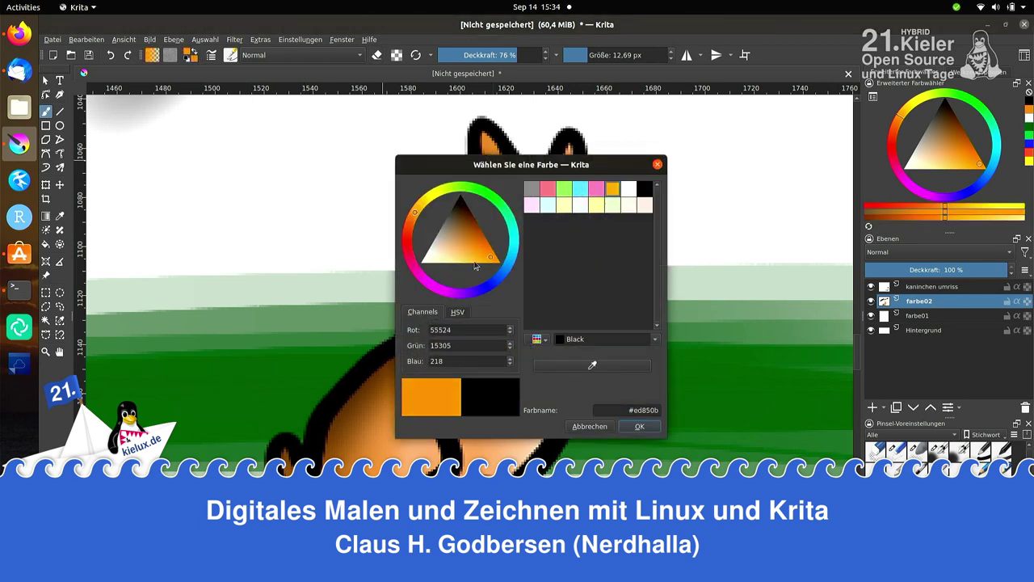
left_click(406, 262)
left_click(639, 426)
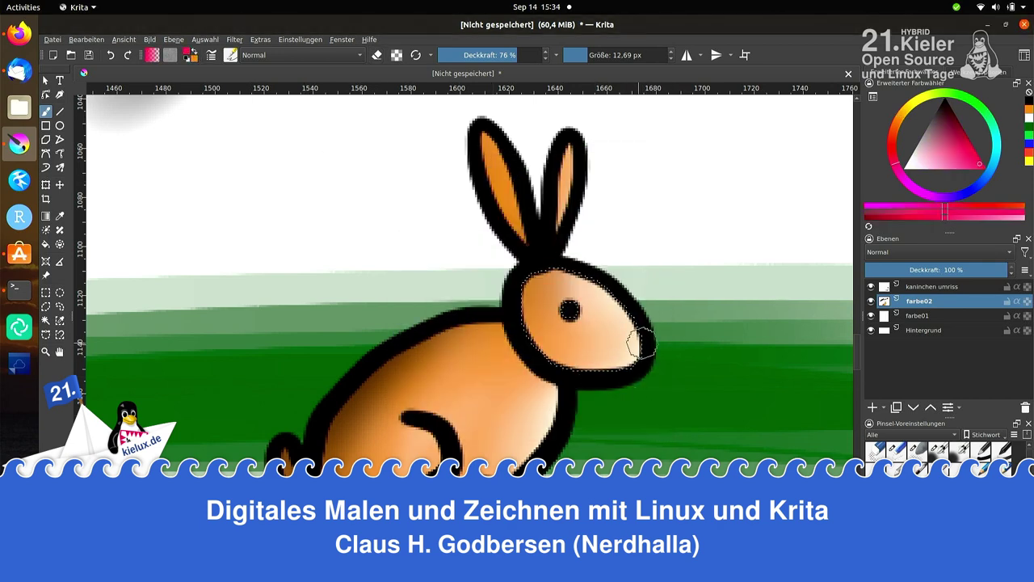
- Paint a pink cheek on the kaninchen umriss layer and toggle that layer's visibility to check it
left_click(936, 287)
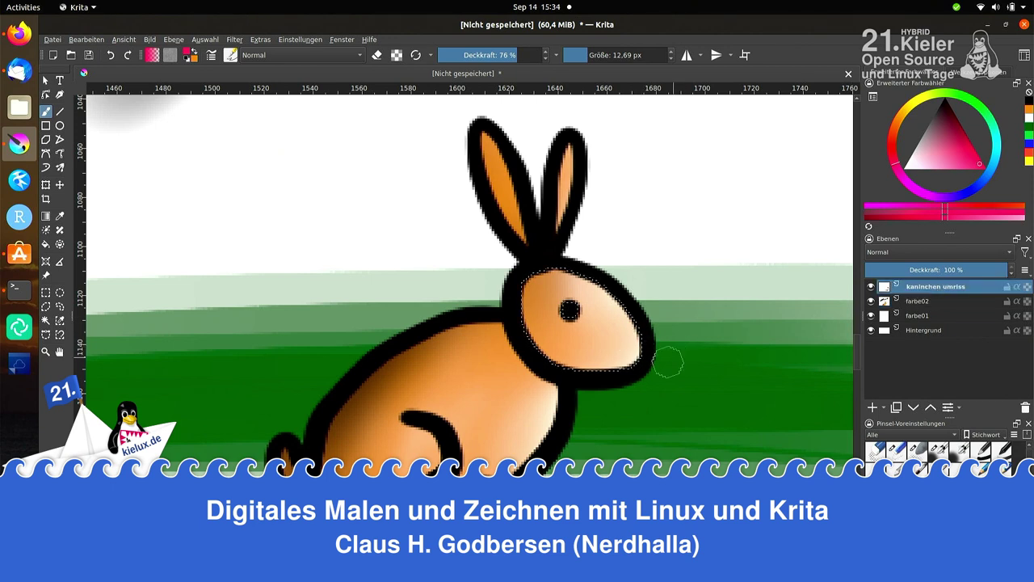
left_click_drag(633, 348, 636, 339)
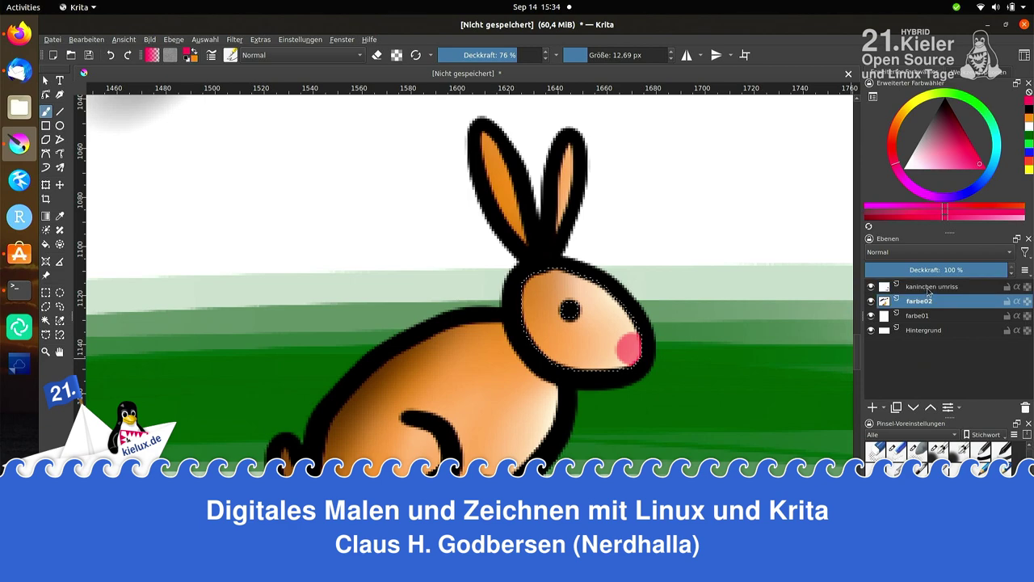
left_click(871, 287)
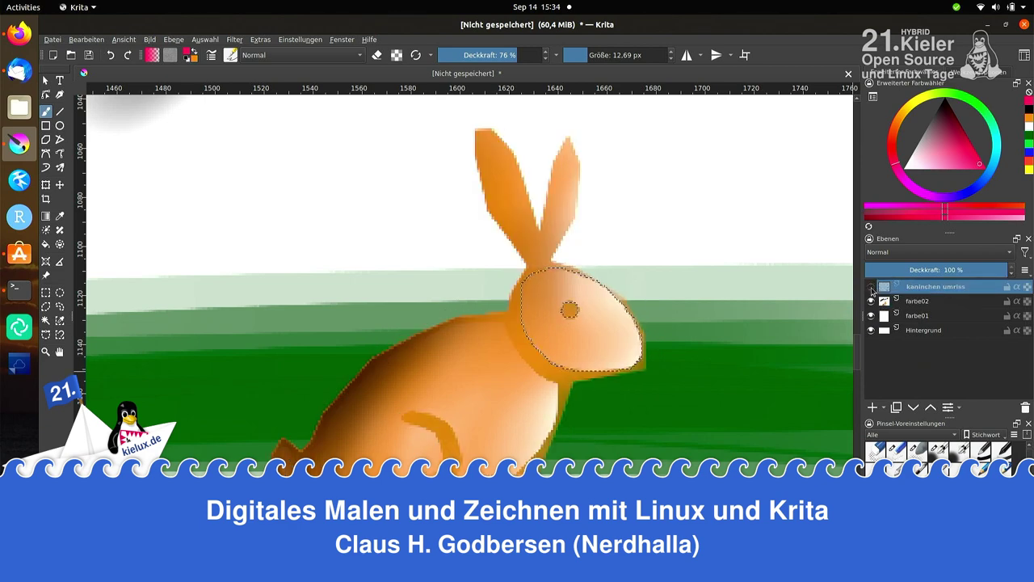
left_click(871, 288)
left_click(872, 289)
left_click(871, 288)
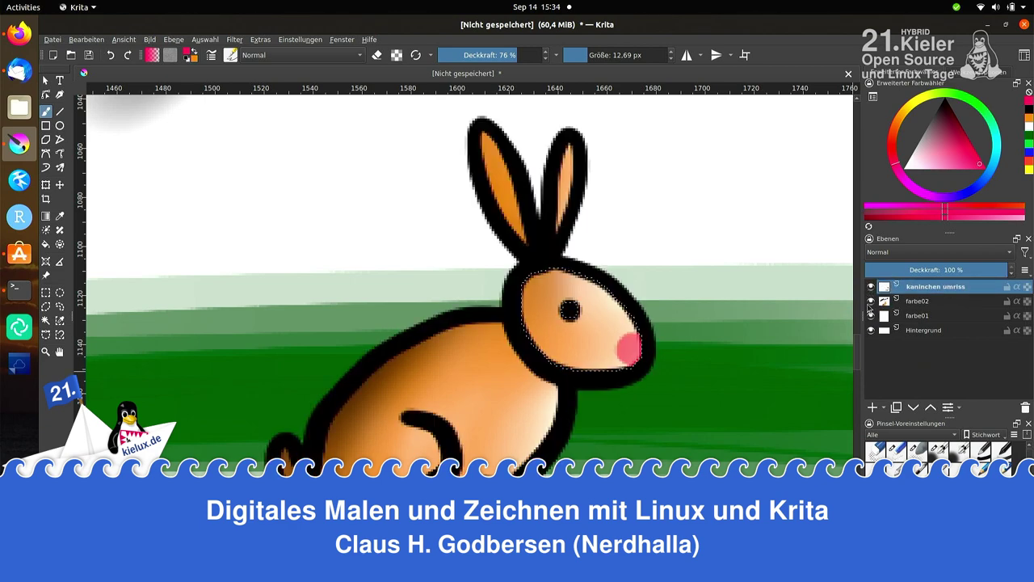
left_click(871, 288)
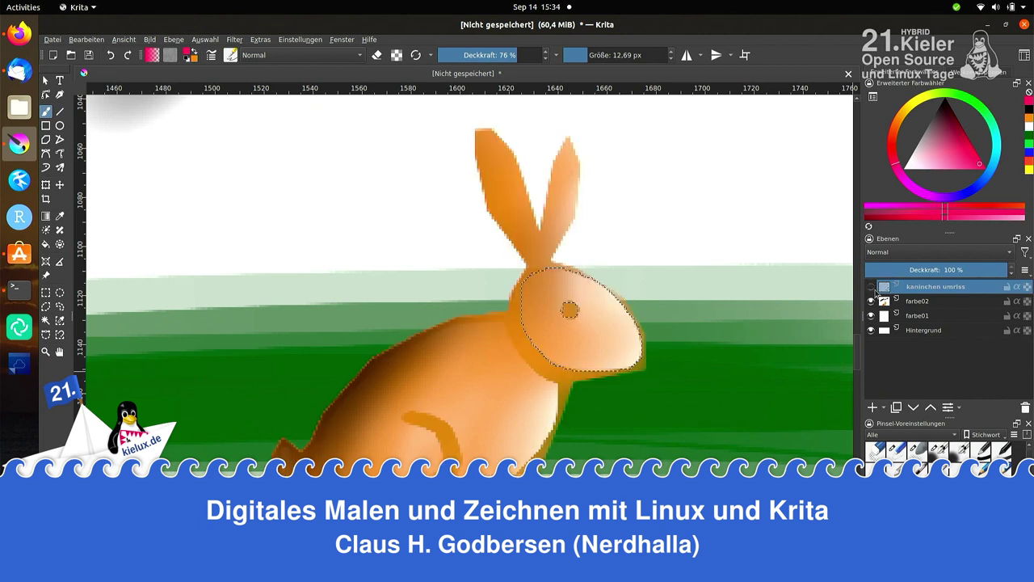
left_click(871, 288)
- Undo the pink cheek, make the Hintergrund layer active and zoom out
key("ctrl+z")
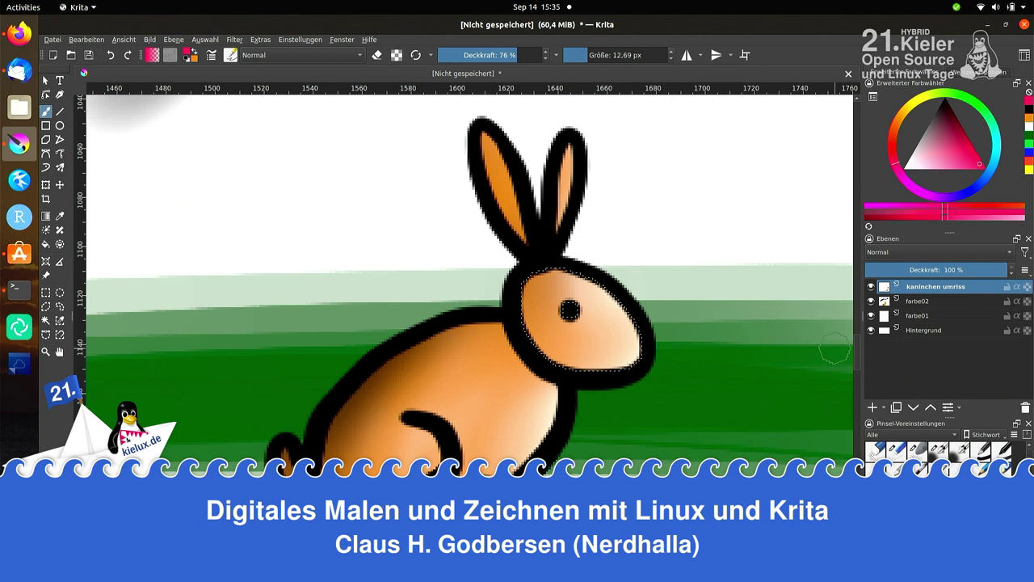
left_click(924, 331)
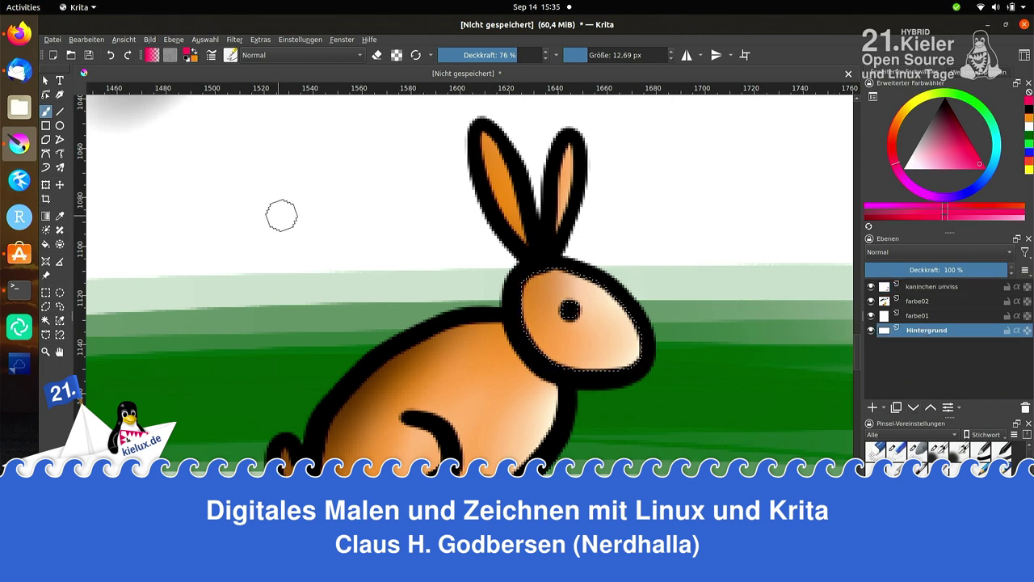
scroll(324, 277, "down", 2, "ctrl")
scroll(319, 275, "down", 2, "ctrl")
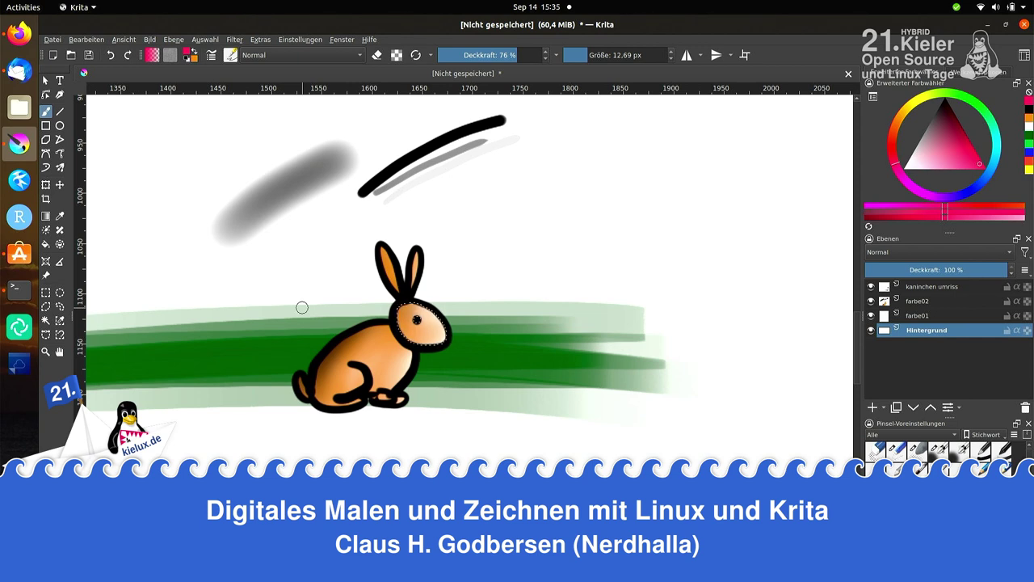
scroll(517, 325, "up", 5)
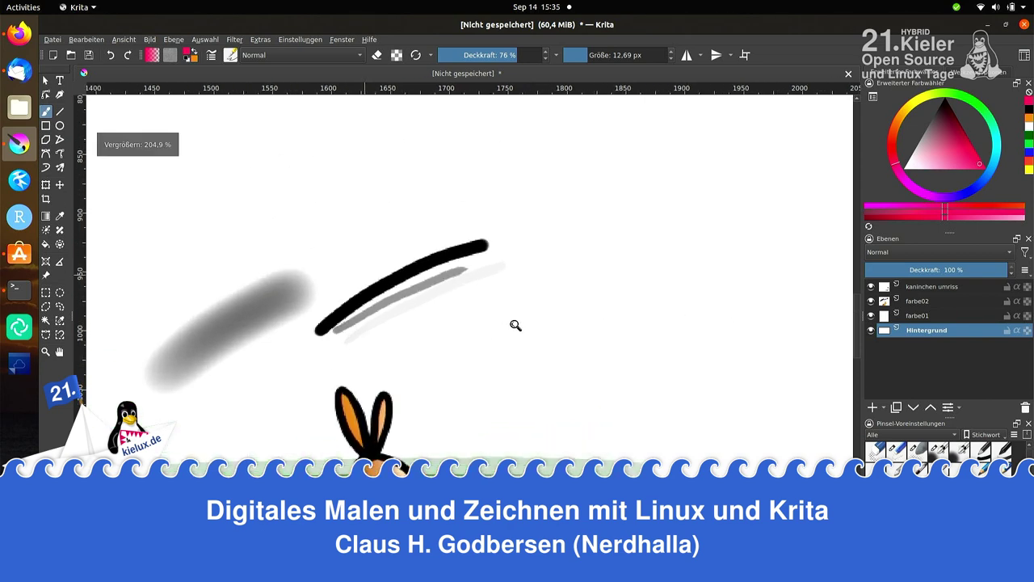
- Toggle Hintergrund and farbe02 visibility, then zoom to about 694% on the black test stroke
left_click(871, 331)
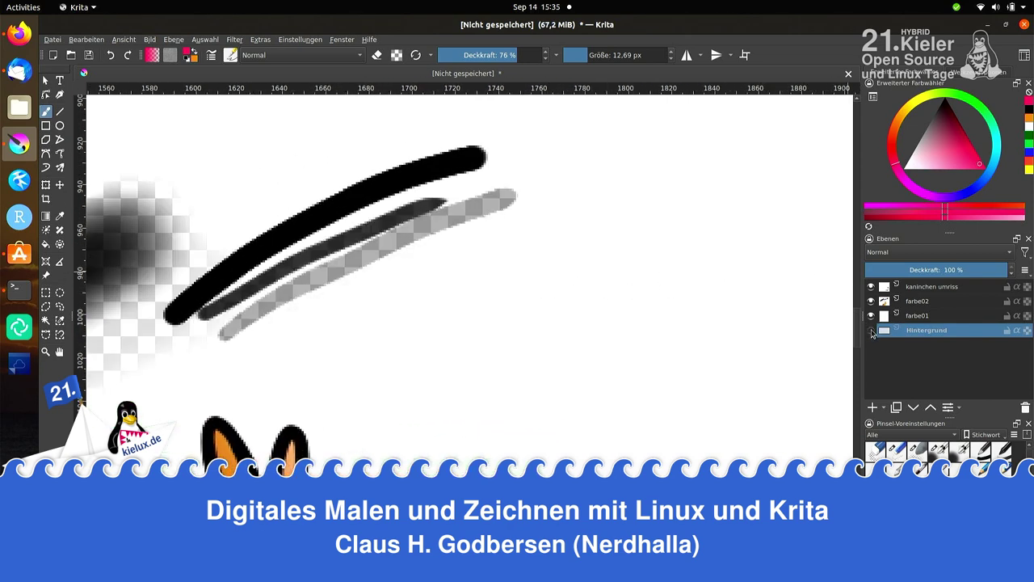
left_click(871, 331)
left_click(877, 316)
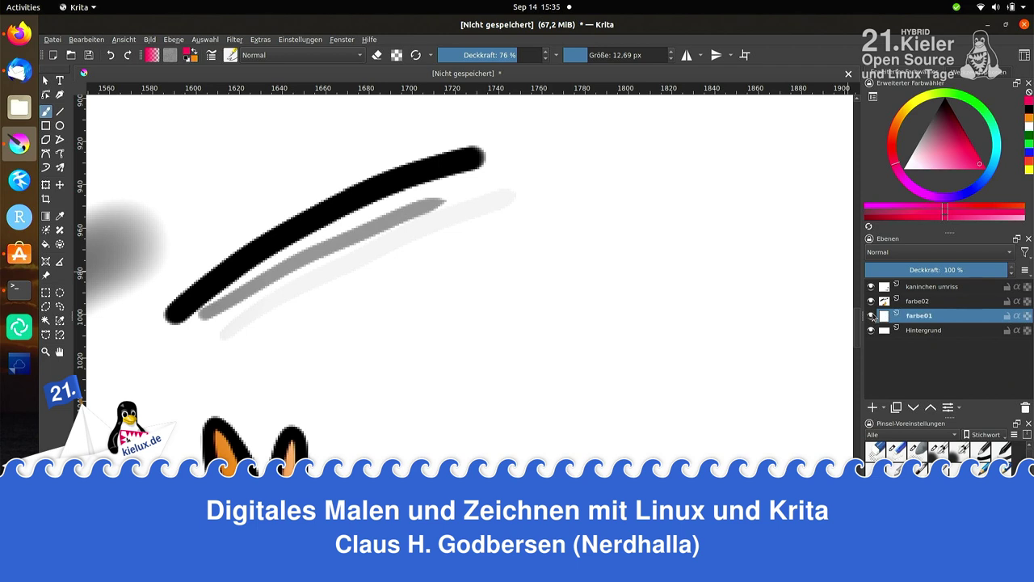
left_click(876, 301)
left_click(871, 301)
left_click(871, 301)
left_click(871, 301)
left_click(871, 300)
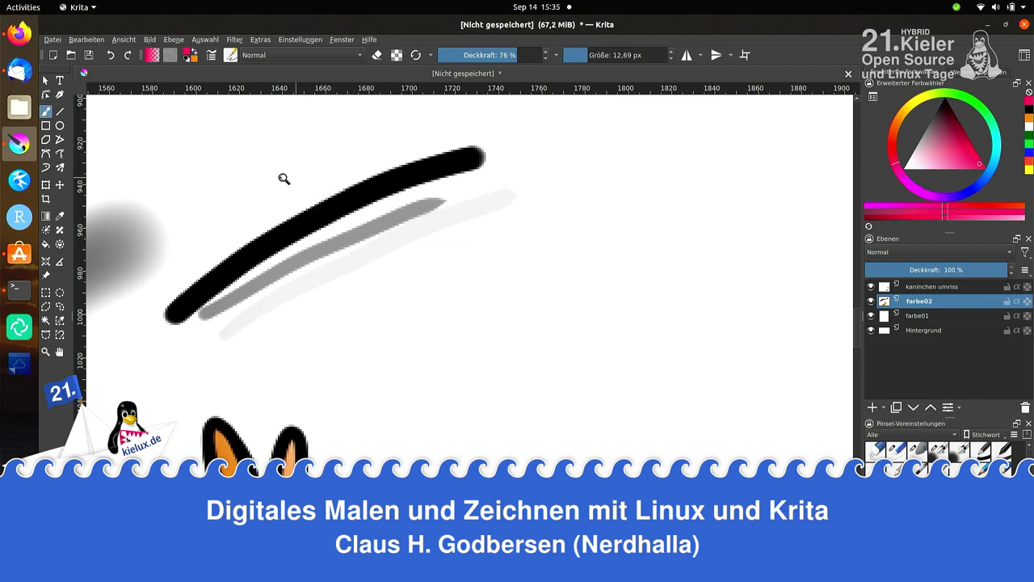
mouse_move(282, 178)
left_mouse_down()
mouse_move(337, 138)
mouse_move(360, 198)
left_mouse_up()
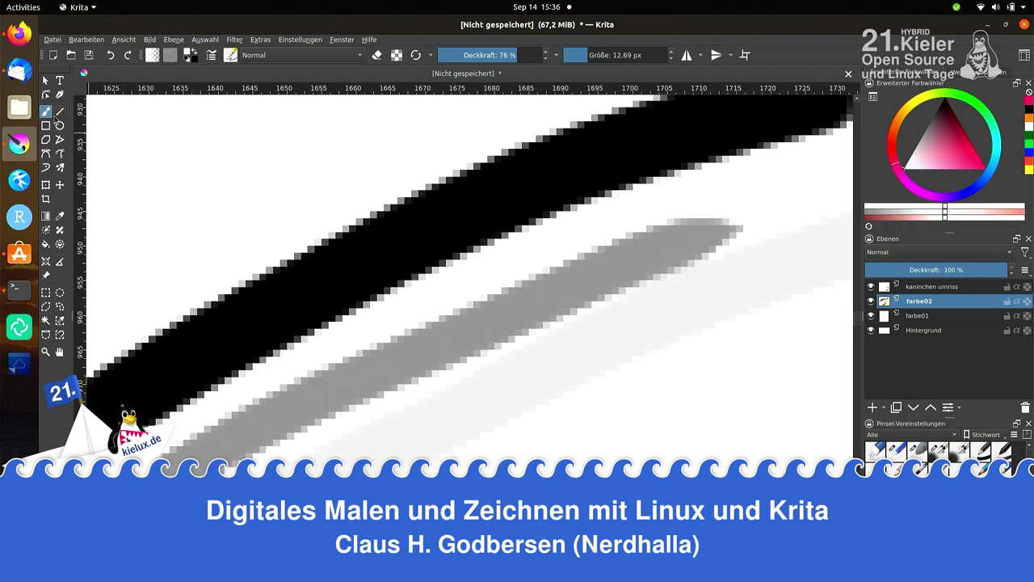
- Paint a light streak inside the black stroke with Pencil-1 Hard at 88% opacity, about 3 px
key("slash")
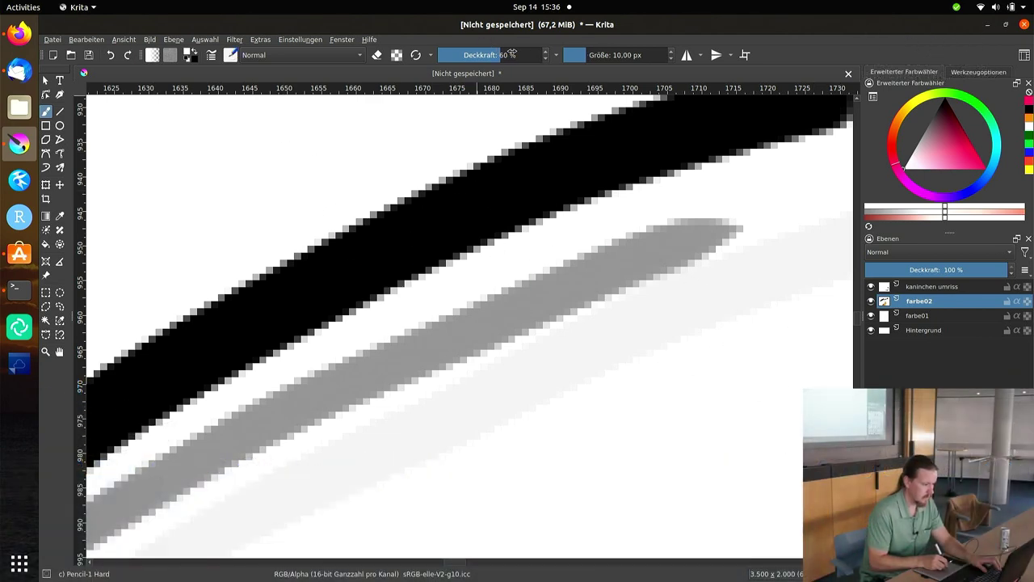
left_click(529, 54)
key("bracketleft")
key("bracketleft")
key("bracketleft")
mouse_move(305, 299)
left_mouse_down()
mouse_move(481, 206)
mouse_move(172, 391)
mouse_move(634, 145)
left_mouse_up()
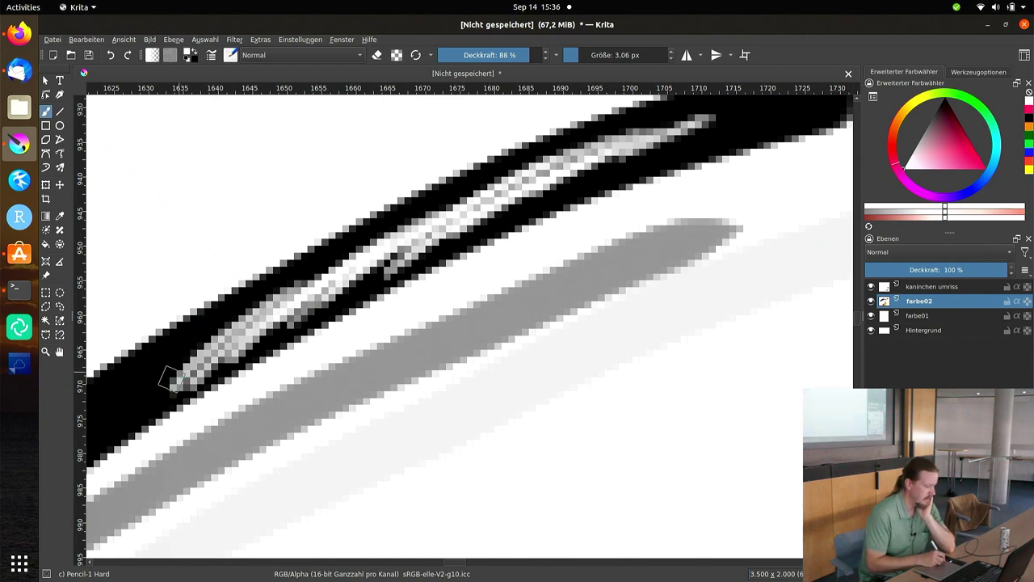
mouse_move(150, 407)
left_mouse_down()
mouse_move(188, 373)
mouse_move(404, 255)
left_mouse_up()
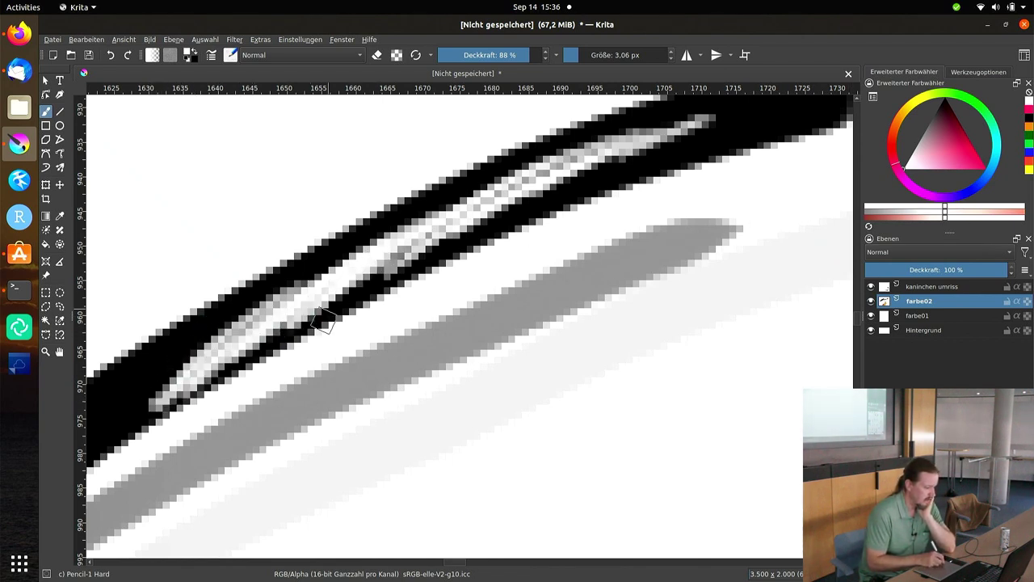
left_click_drag(269, 341, 461, 218)
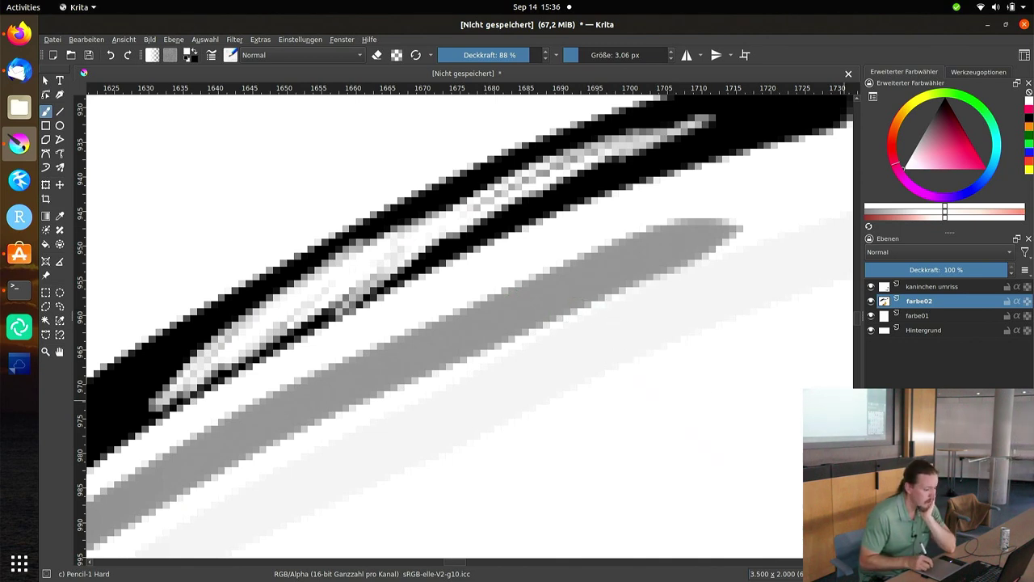
- Erase along the streak with a 7 px Eraser Small, then undo and redo the eraser changes
key("e")
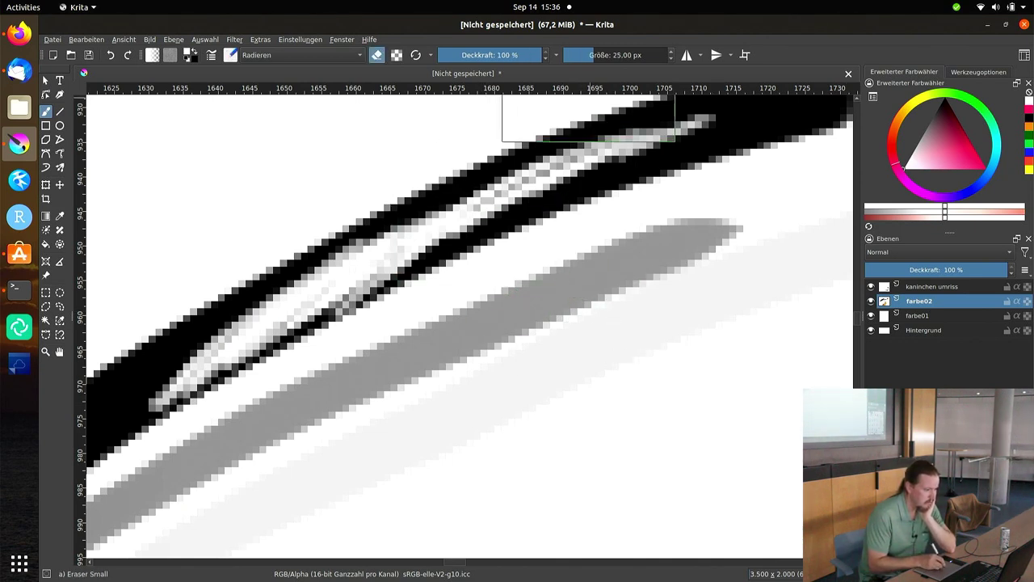
left_click_drag(585, 55, 579, 55)
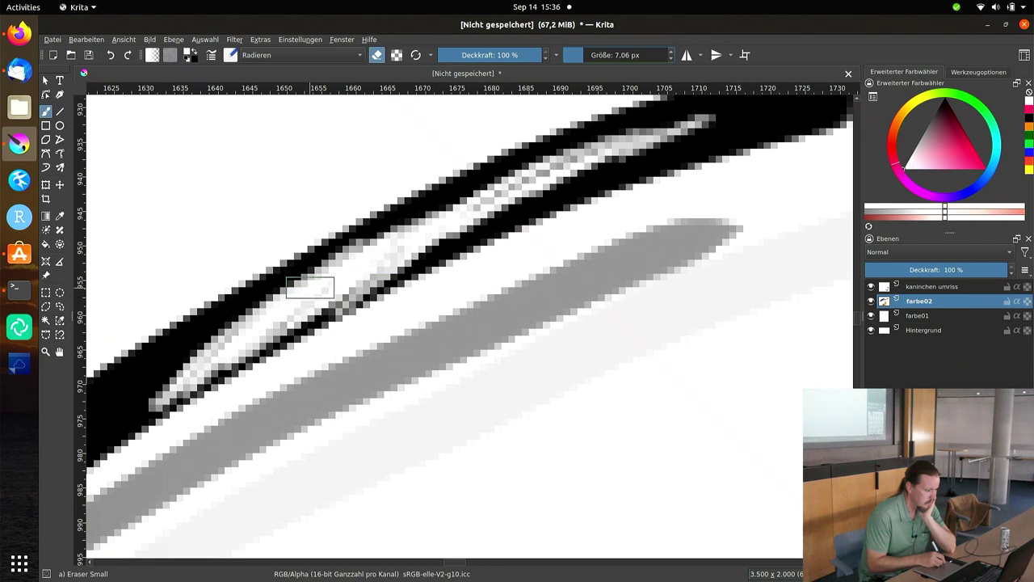
mouse_move(352, 266)
left_mouse_down()
mouse_move(319, 283)
mouse_move(369, 254)
mouse_move(312, 294)
mouse_move(349, 266)
mouse_move(302, 270)
mouse_move(364, 247)
left_mouse_up()
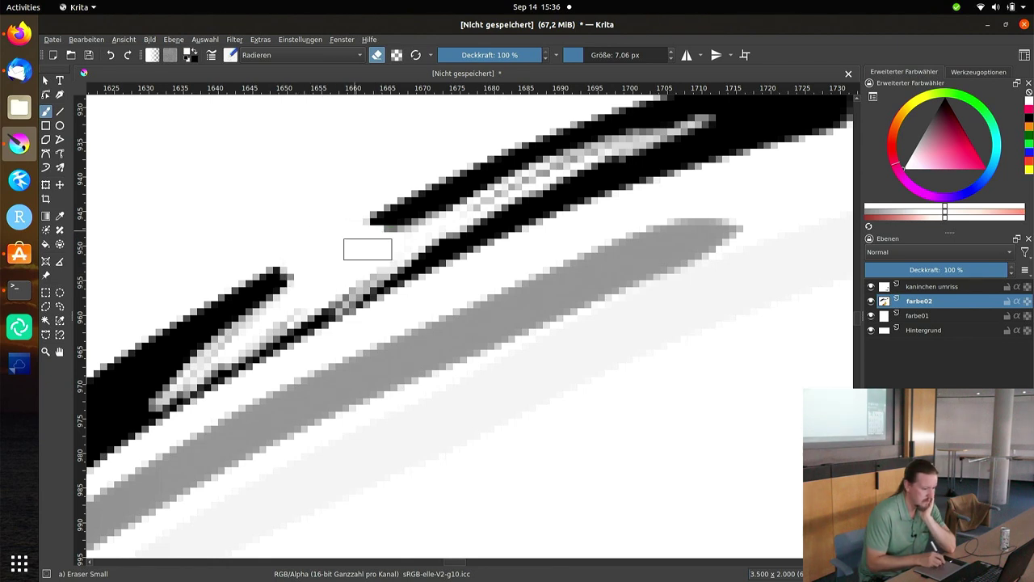
left_click(930, 332)
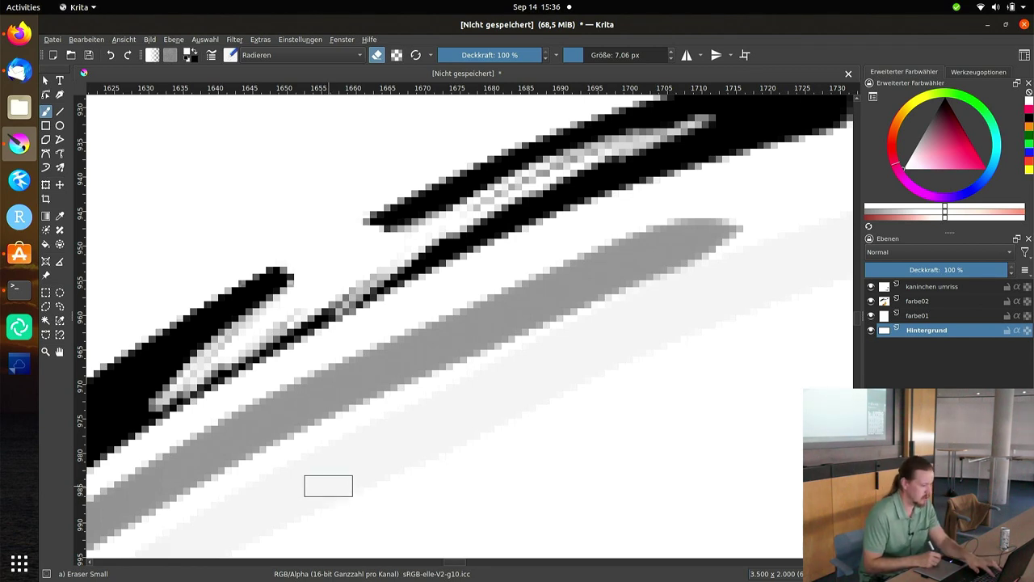
key("ctrl+z")
key("ctrl+shift+z")
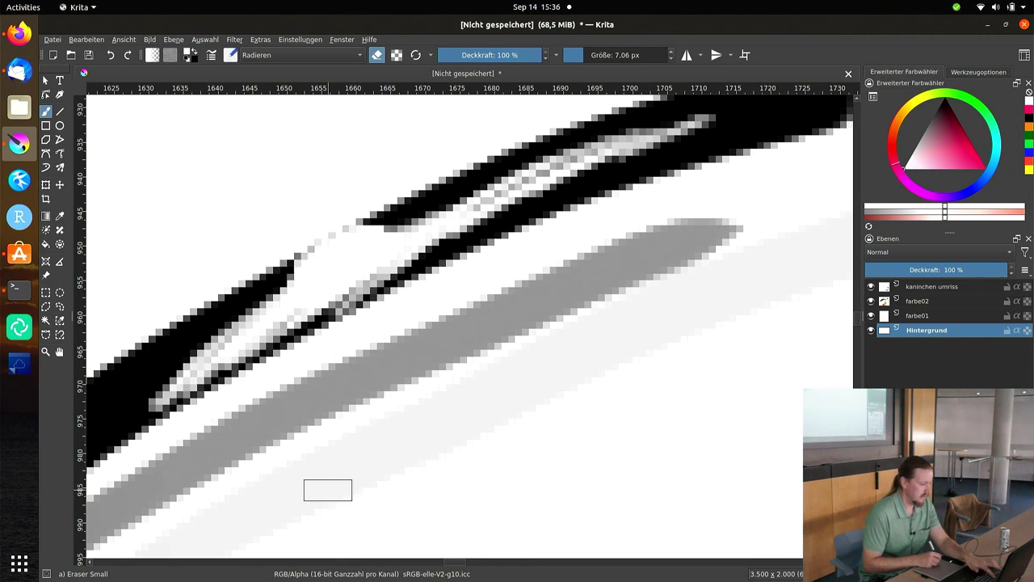
key("ctrl+shift+z")
key("ctrl+shift+z")
key("ctrl+shift+z")
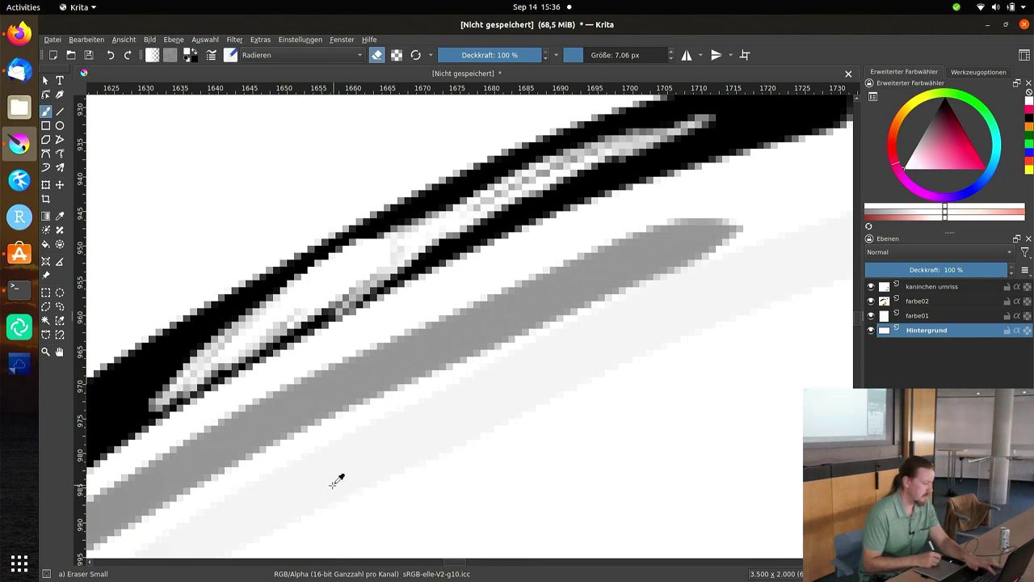
key("ctrl+z")
key("ctrl+z")
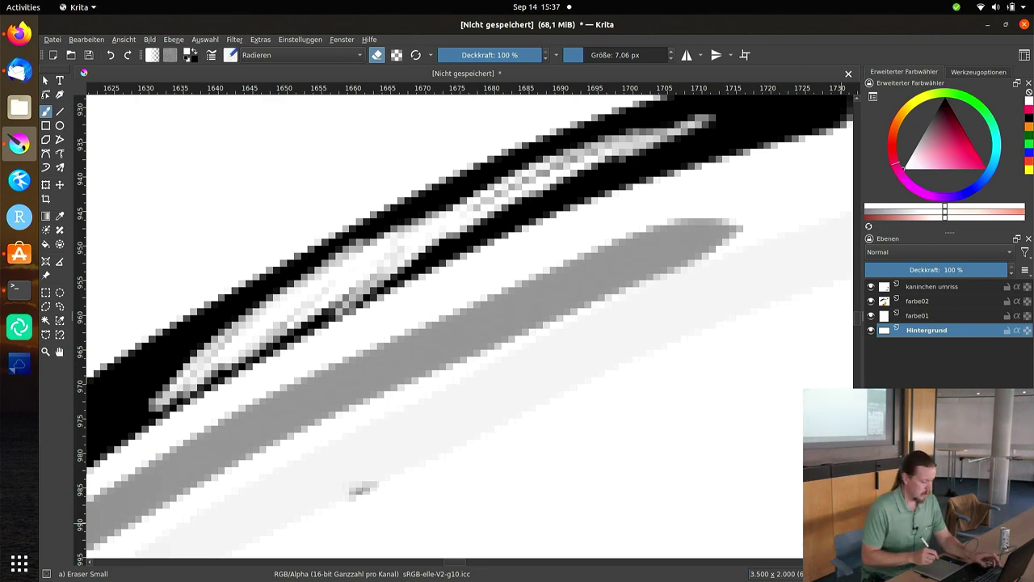
- Zoom out to the whole scene and click through the kaninchen umriss and farbe01 layers
scroll(606, 324, "down", 6)
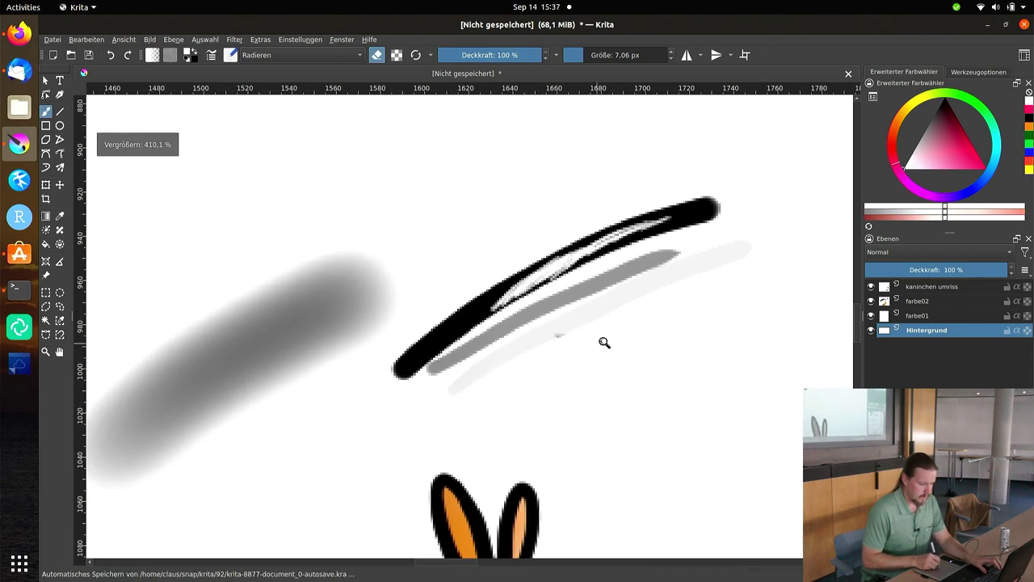
scroll(595, 322, "down", 2)
scroll(574, 356, "down", 2)
scroll(557, 388, "down", 2)
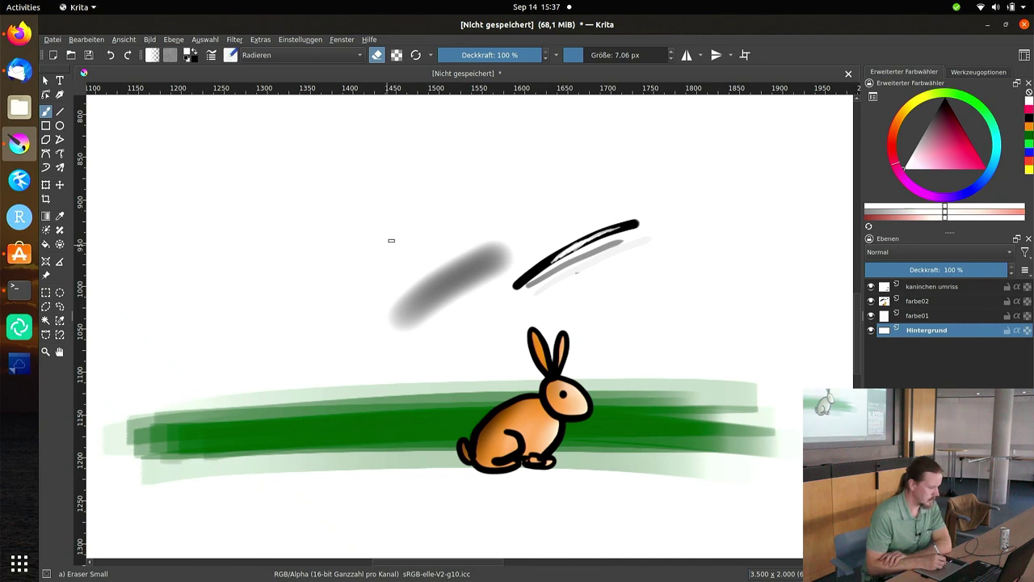
scroll(513, 275, "down", 2)
scroll(614, 331, "up", 1)
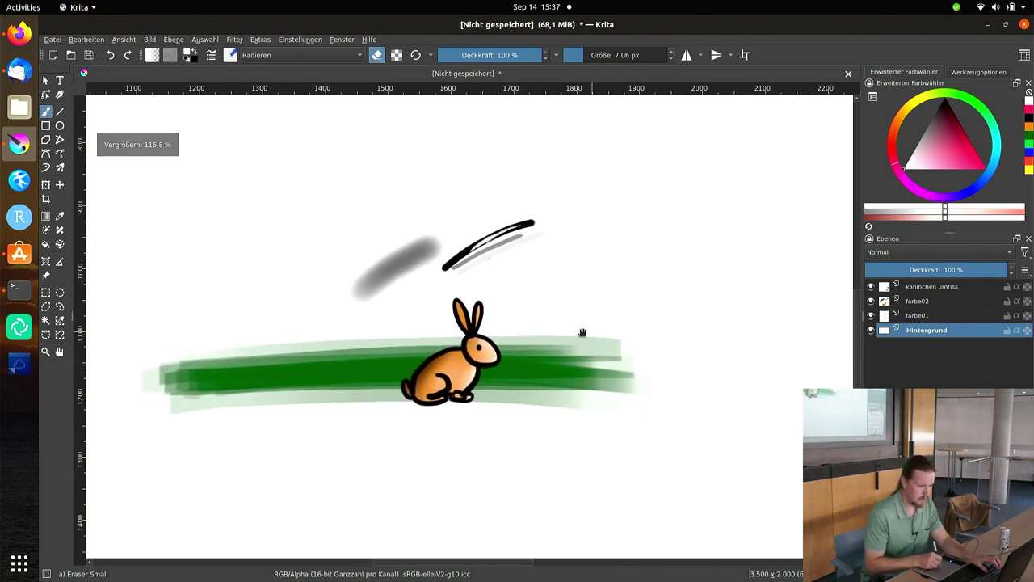
scroll(420, 275, "up", 1)
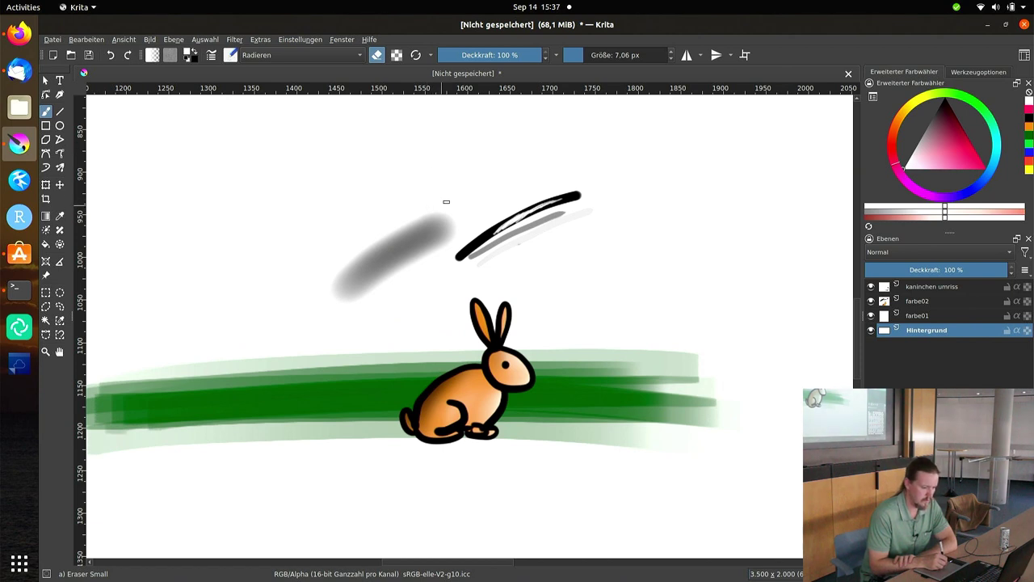
left_click(937, 287)
left_click(962, 315)
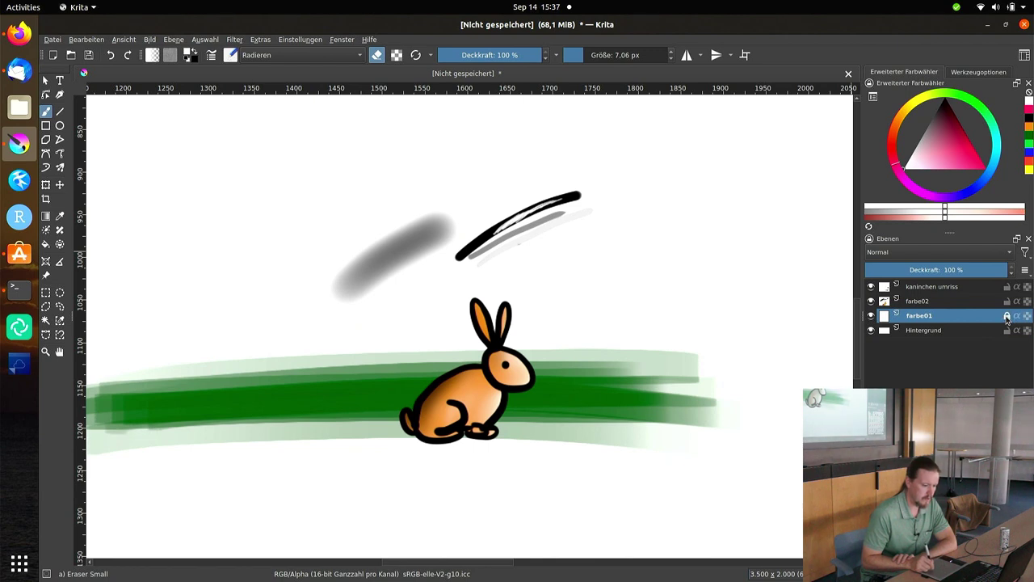
- Lock the kaninchen umriss layer and make farbe02 the active layer
left_click(941, 305)
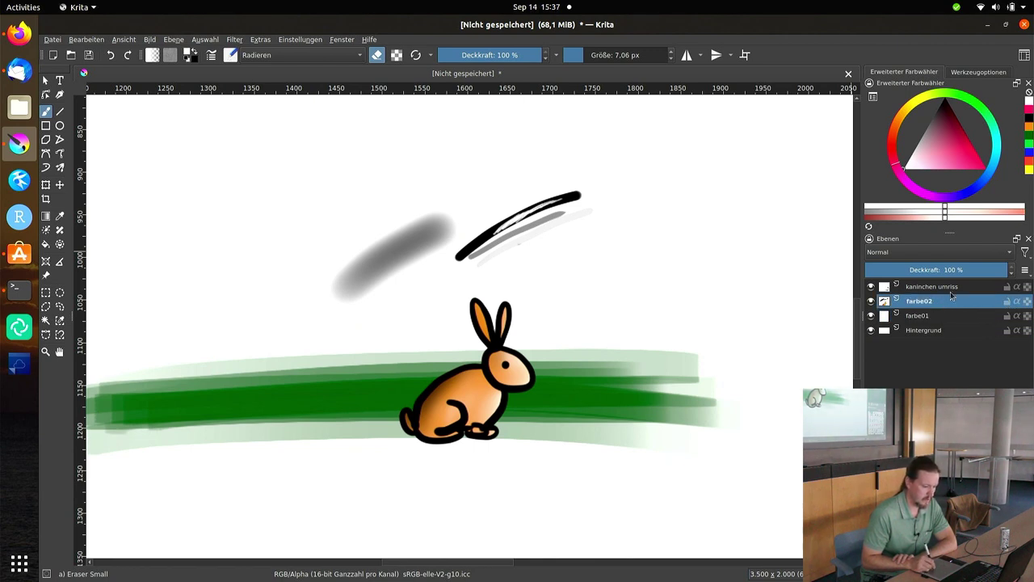
left_click(951, 289)
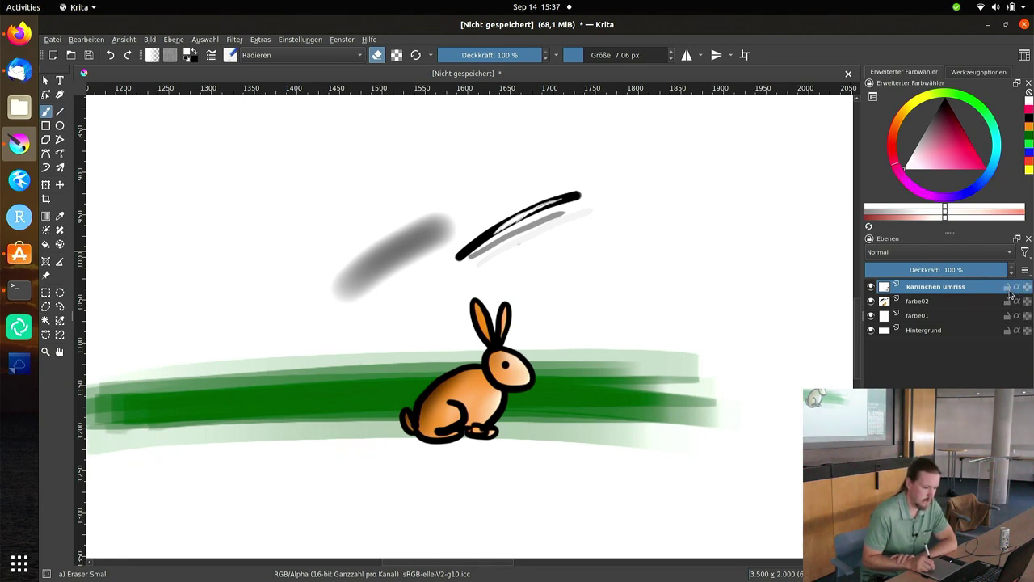
left_click(1007, 288)
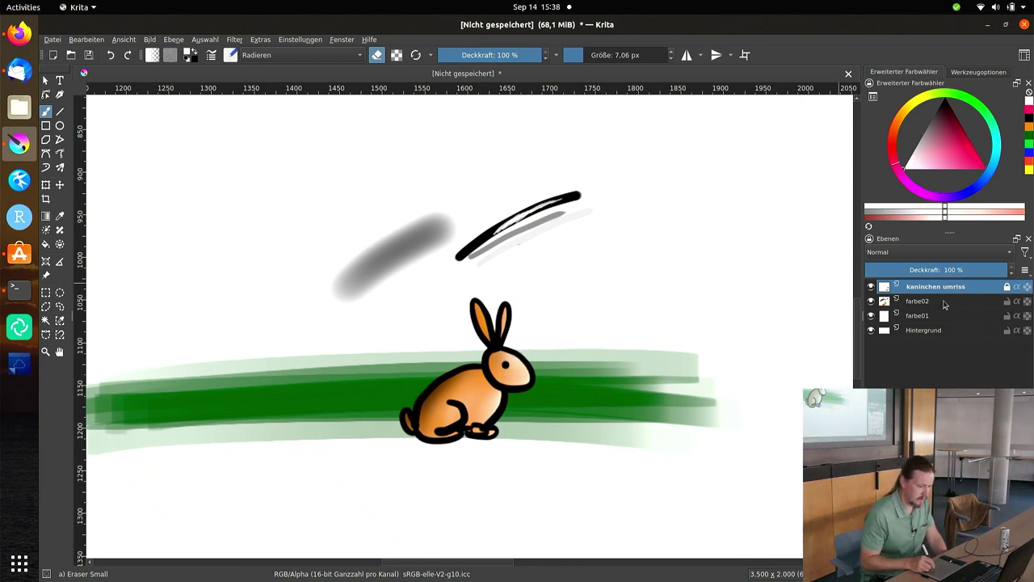
left_click(943, 303)
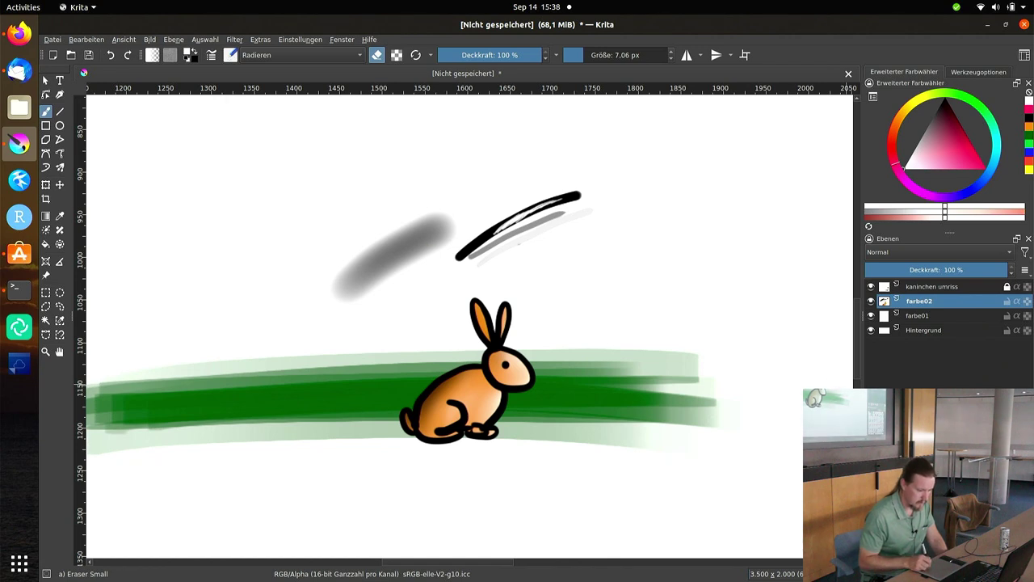
- Switch to the Ink-3 Gpen brush with a dark red foreground colour
key("e")
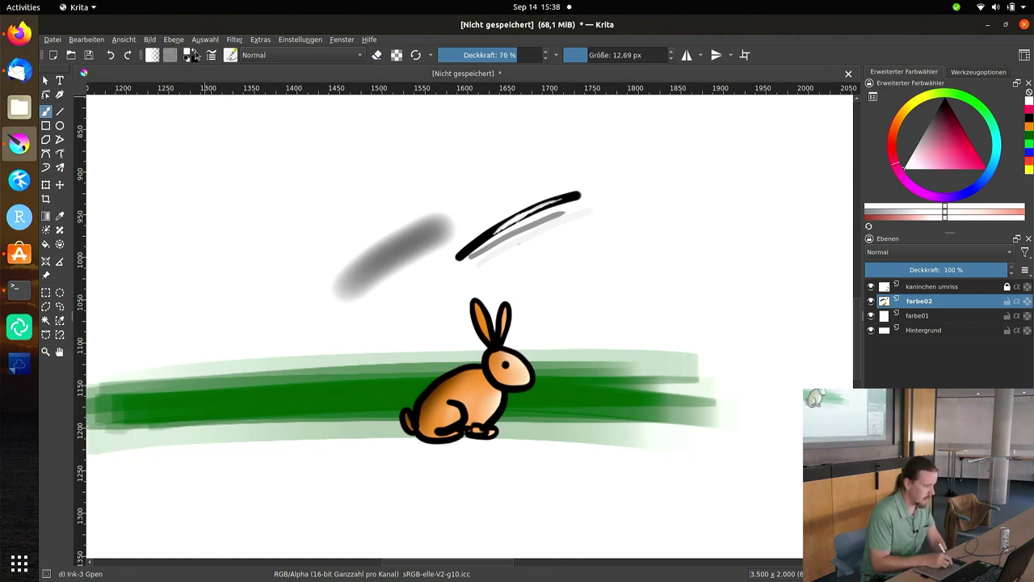
left_click(192, 53)
left_click(472, 254)
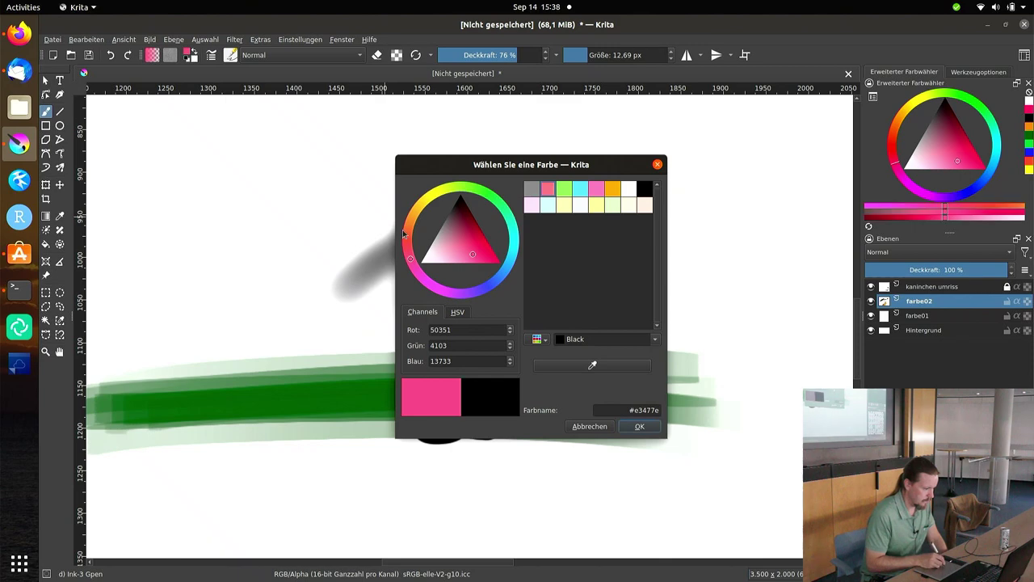
left_click(405, 232)
left_click(473, 226)
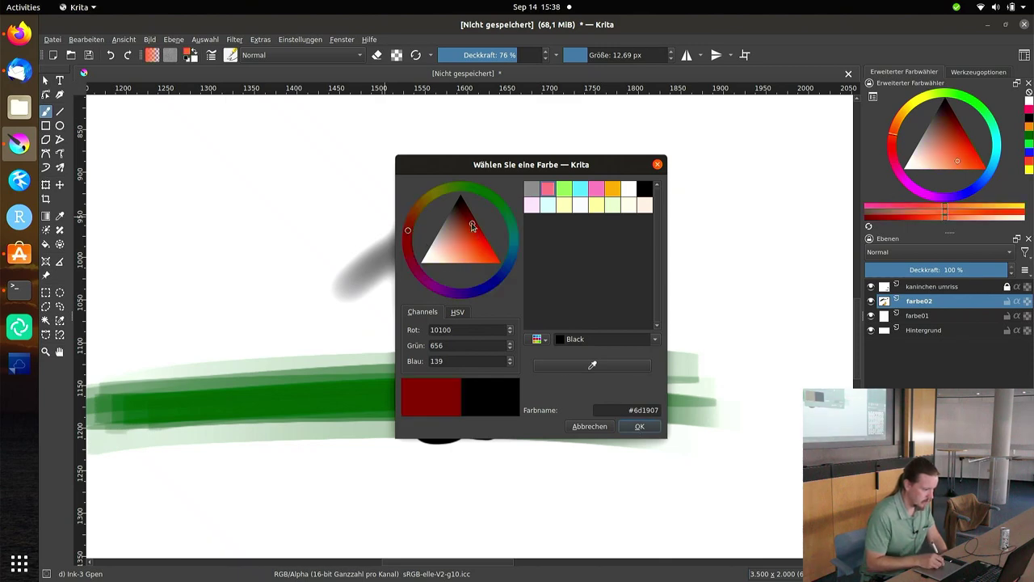
left_click(639, 426)
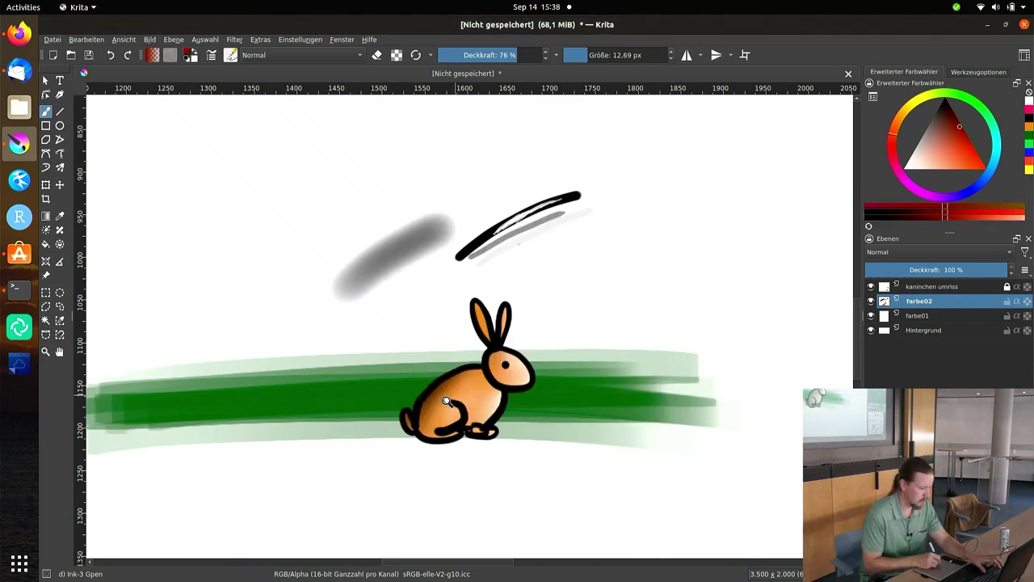
- Zoom in, test-click on the locked kaninchen umriss layer, then return to farbe02
scroll(447, 401, "up", 5)
scroll(444, 404, "up", 3)
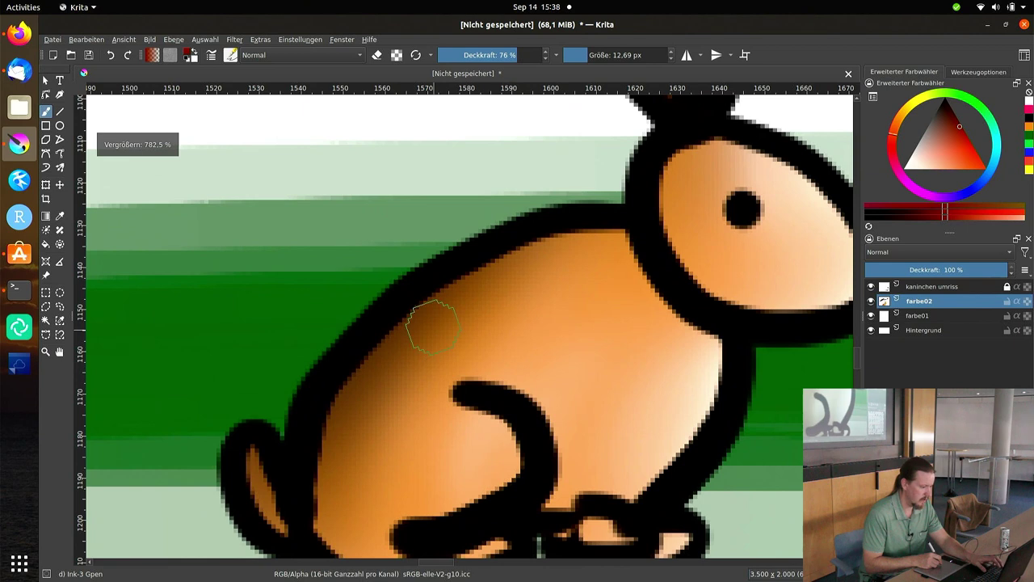
left_click(964, 289)
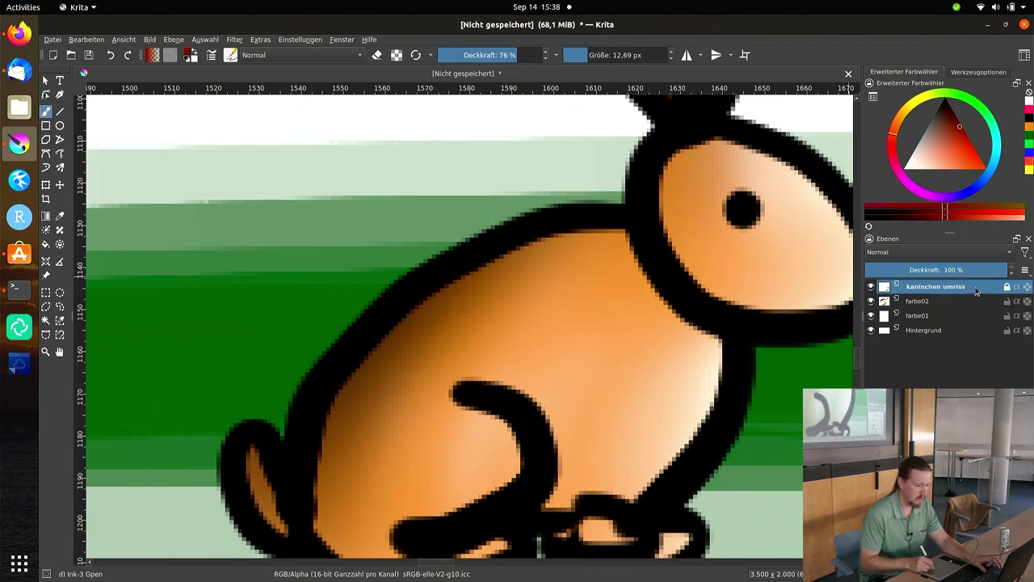
left_click(359, 370)
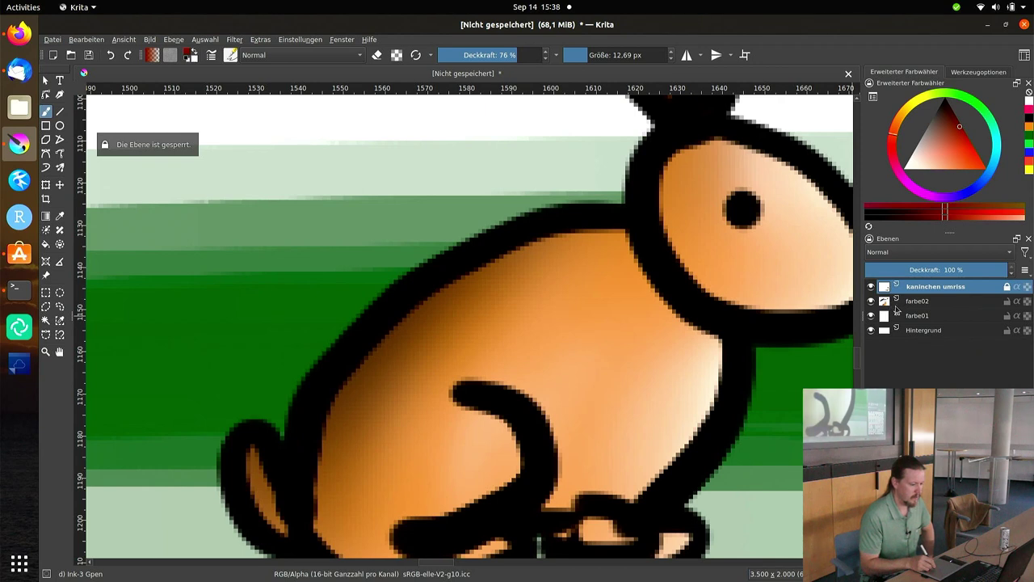
left_click(941, 303)
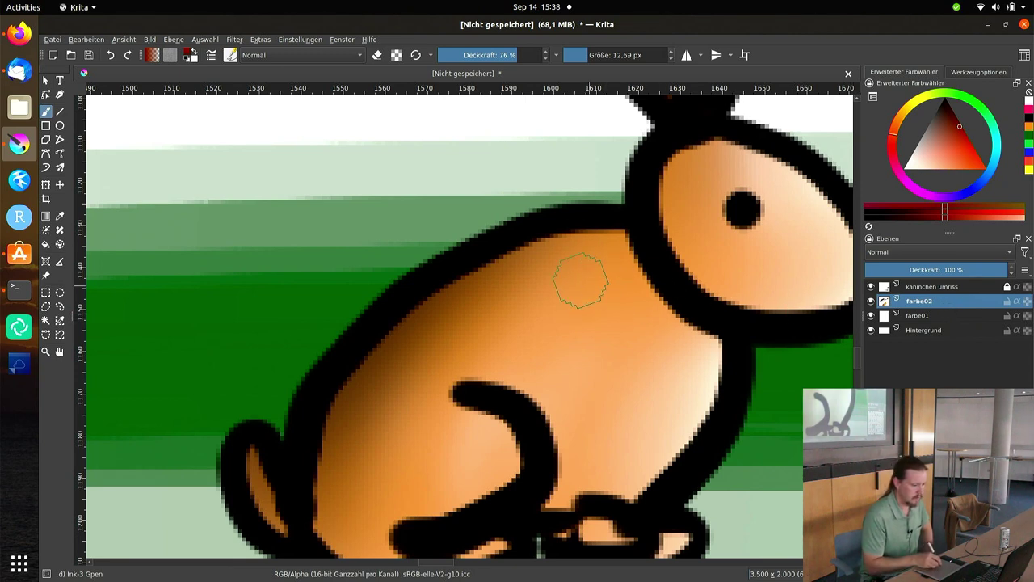
- Hatch dark red-brown shading across the rabbit's upper back on farbe02, then zoom out
left_click_drag(530, 233, 457, 325)
left_click_drag(483, 257, 368, 393)
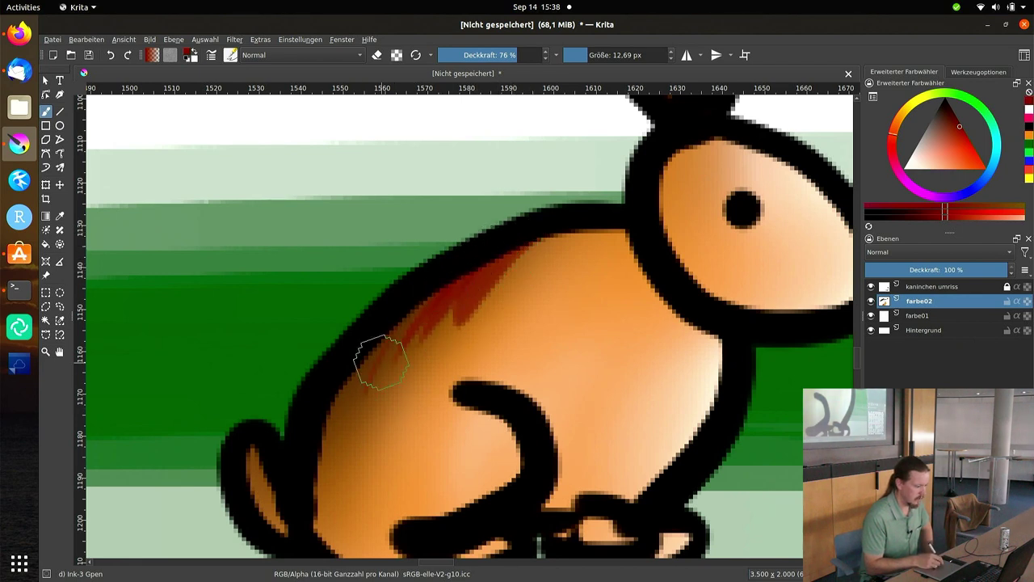
left_click_drag(408, 335, 340, 408)
mouse_move(408, 313)
left_mouse_down()
mouse_move(349, 429)
mouse_move(380, 417)
left_mouse_up()
left_click_drag(522, 241, 424, 387)
left_click_drag(535, 257, 473, 343)
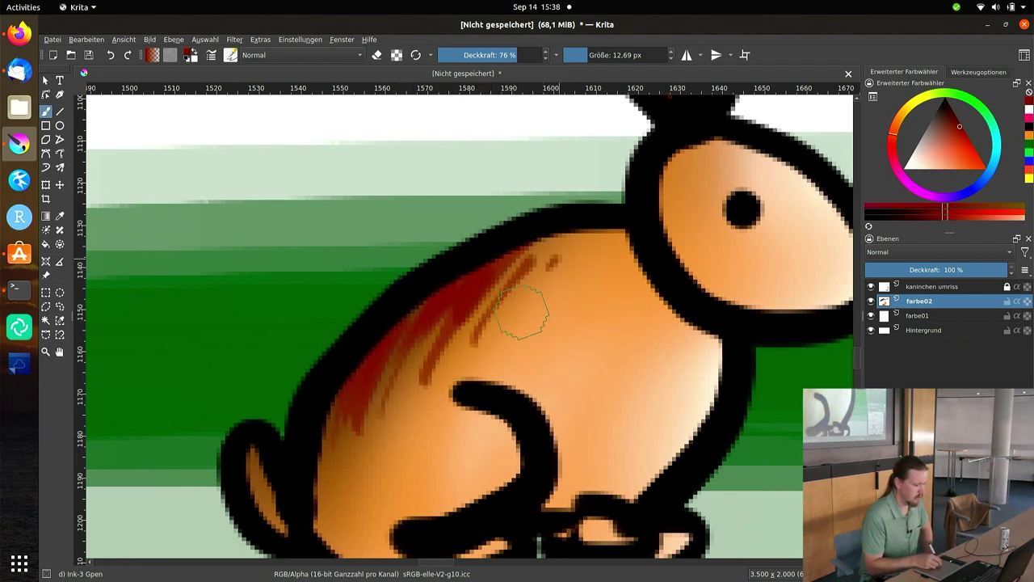
left_click_drag(598, 233, 553, 295)
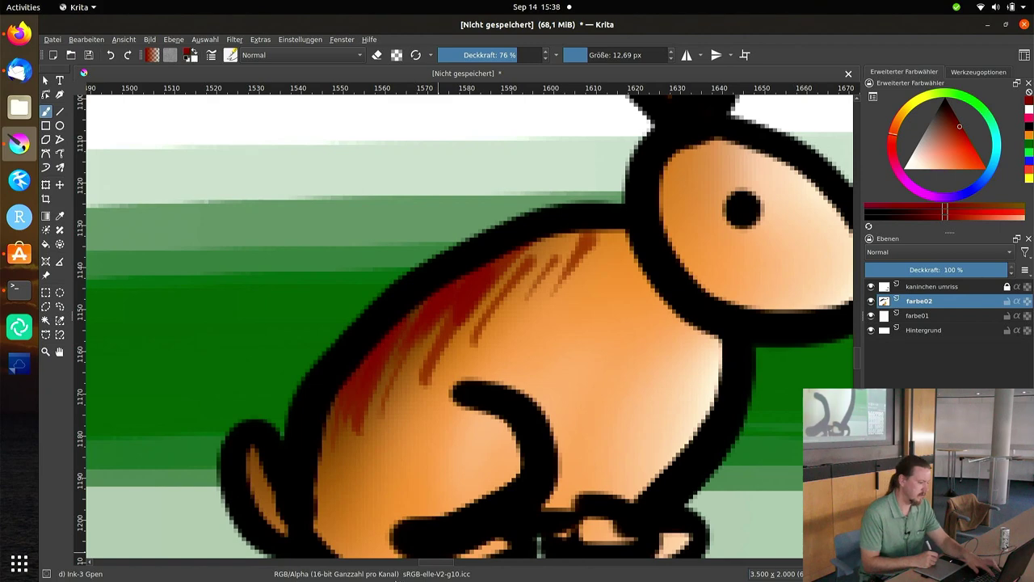
mouse_move(578, 234)
left_mouse_down()
mouse_move(461, 323)
mouse_move(360, 428)
mouse_move(384, 340)
mouse_move(533, 243)
left_mouse_up()
mouse_move(428, 520)
left_mouse_down()
mouse_move(538, 321)
mouse_move(547, 340)
mouse_move(489, 437)
mouse_move(490, 422)
mouse_move(536, 408)
mouse_move(505, 399)
left_mouse_up()
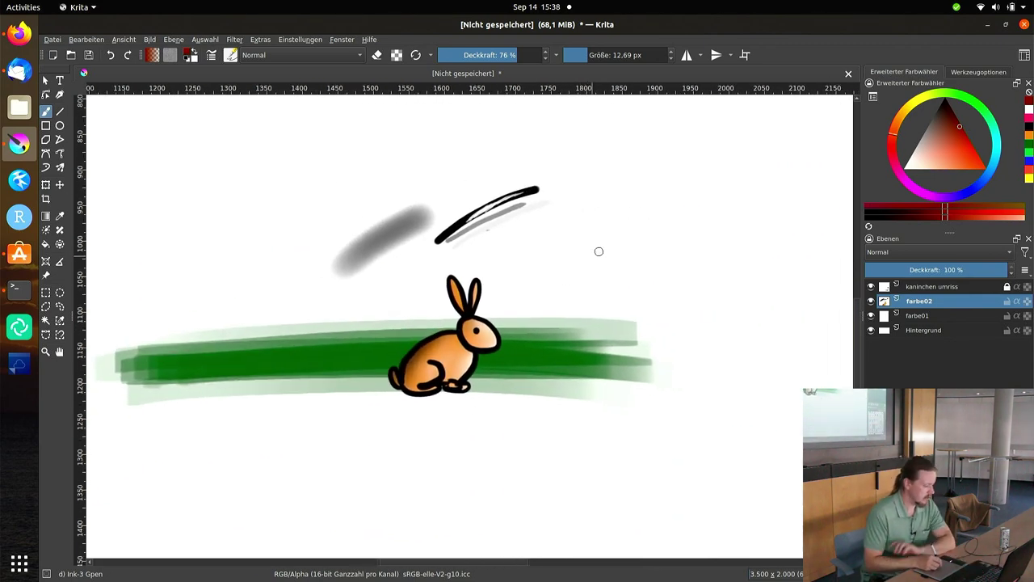
- Sample a green from the grass with the colour picker
left_click(59, 217)
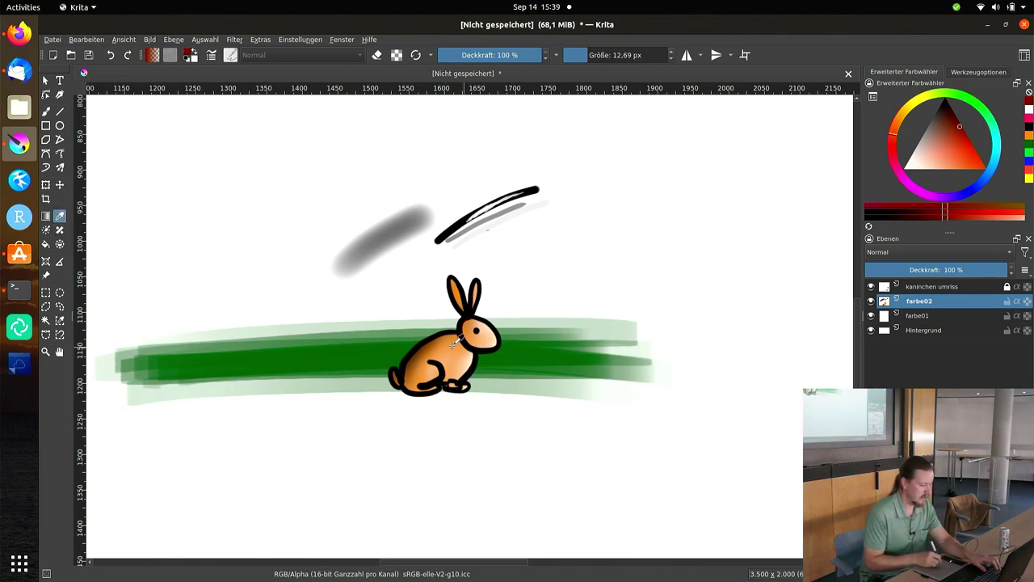
left_click(363, 347)
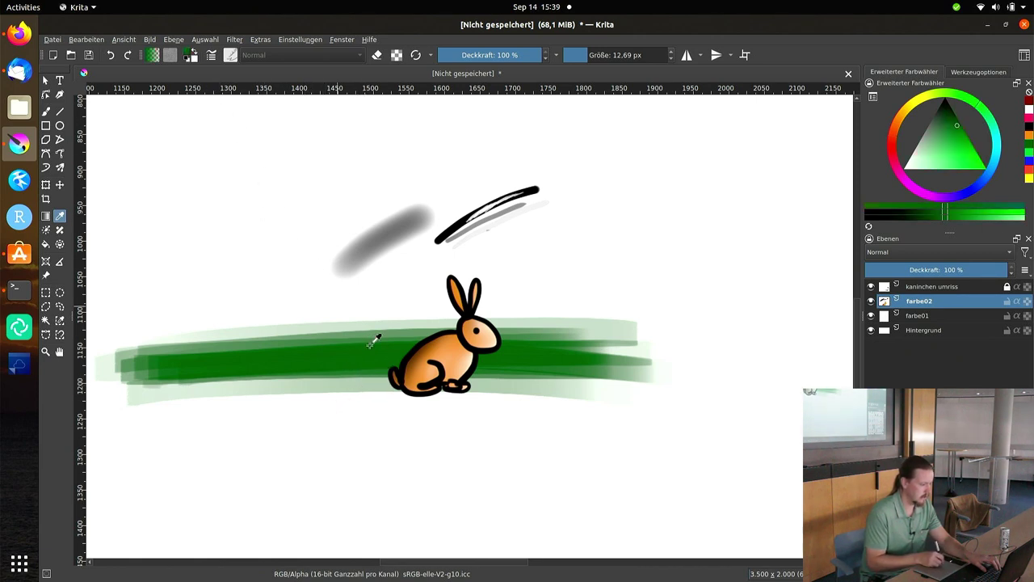
left_click(378, 356)
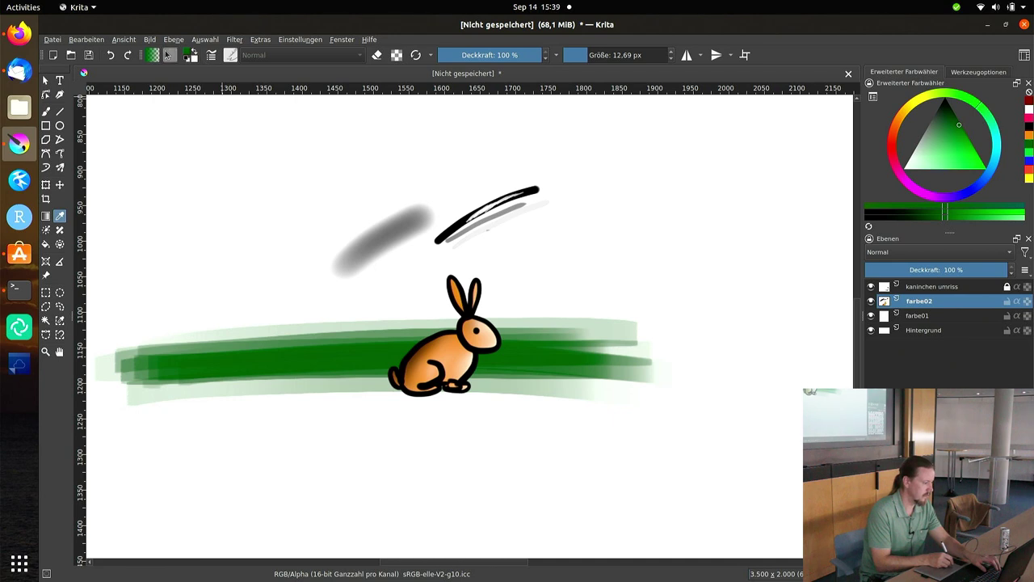
- Open the colour chooser showing the sampled dark green #056516
left_click(190, 55)
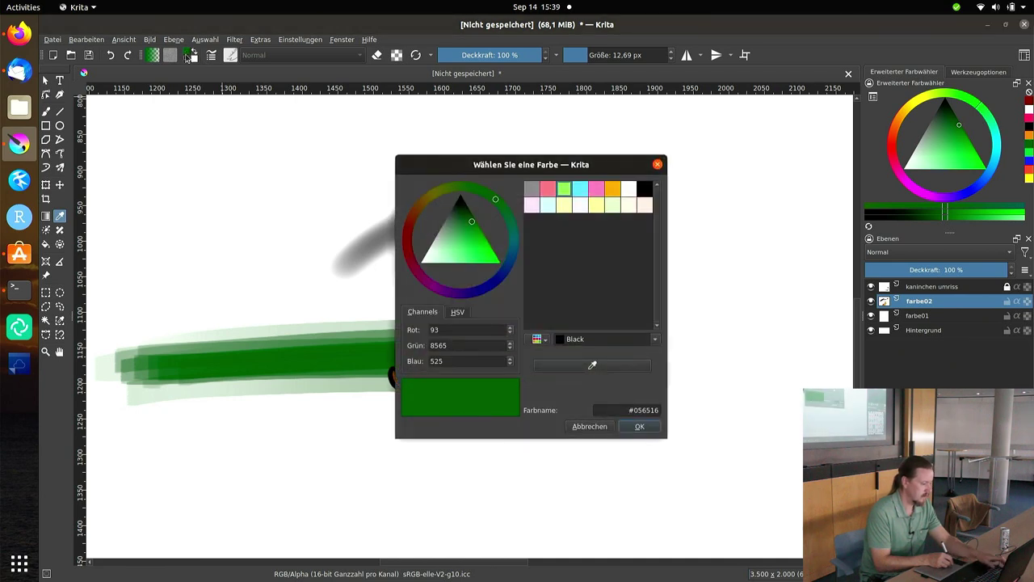
key("Escape")
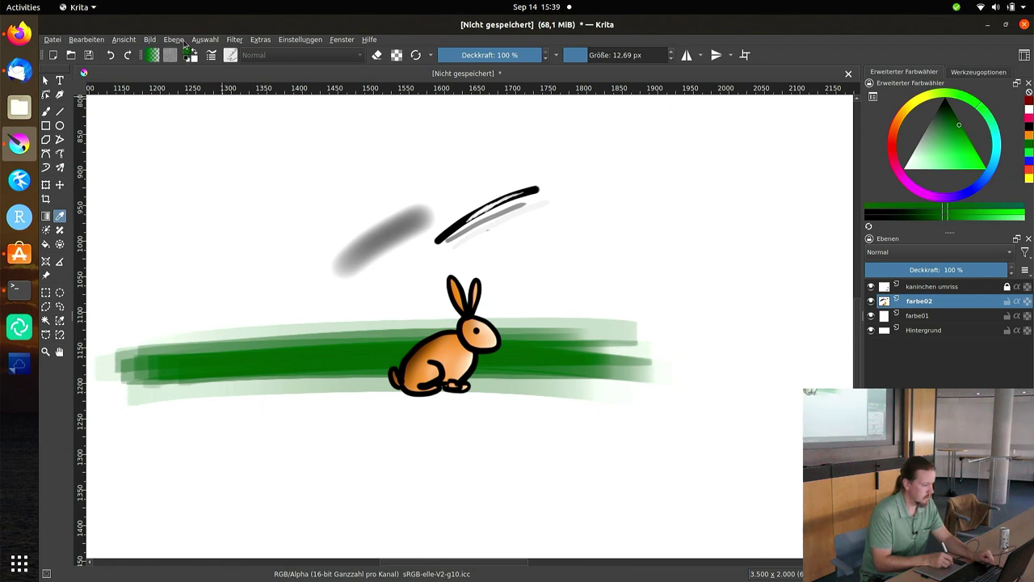
left_click(190, 55)
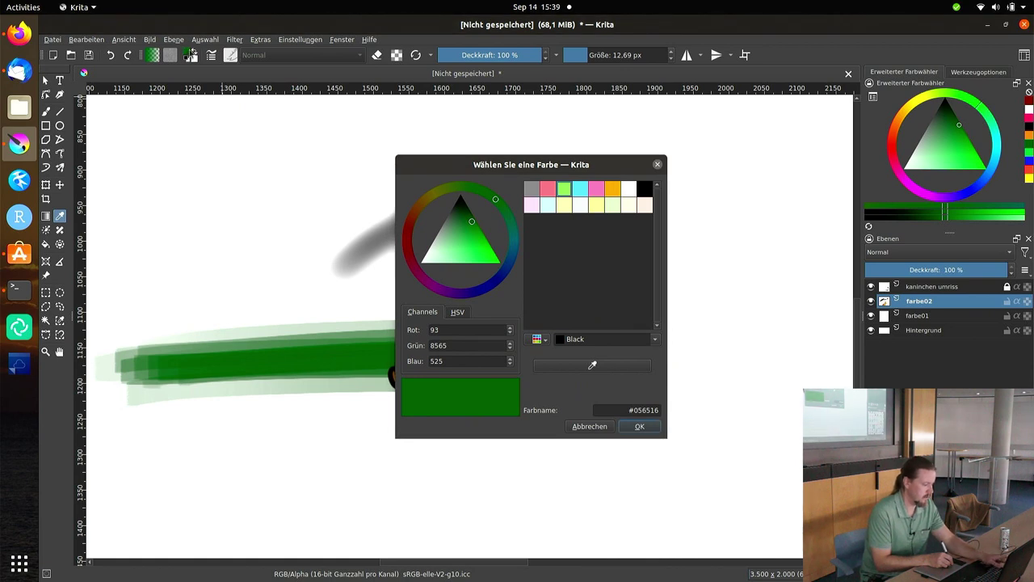
left_click(590, 426)
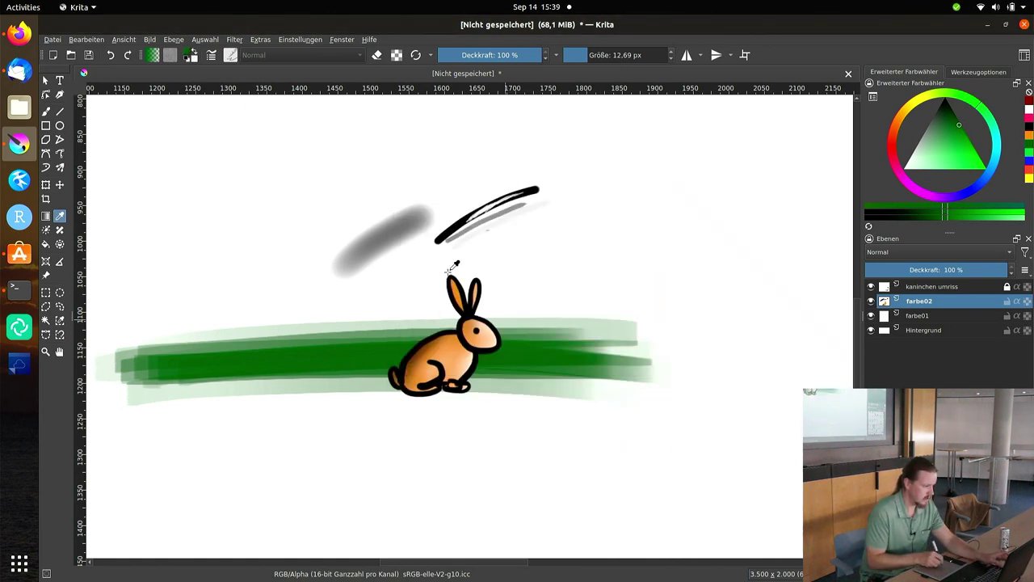
left_click(190, 55)
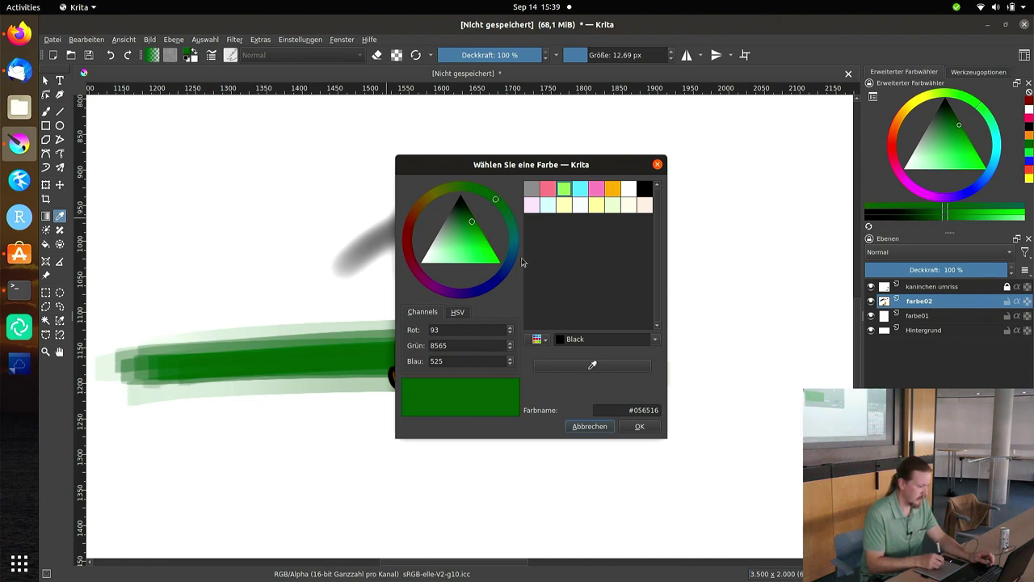
- Try lighter, olive and yellower greens in the triangle, then swing the hue to pure blue #0010ff
left_click_drag(463, 246, 458, 247)
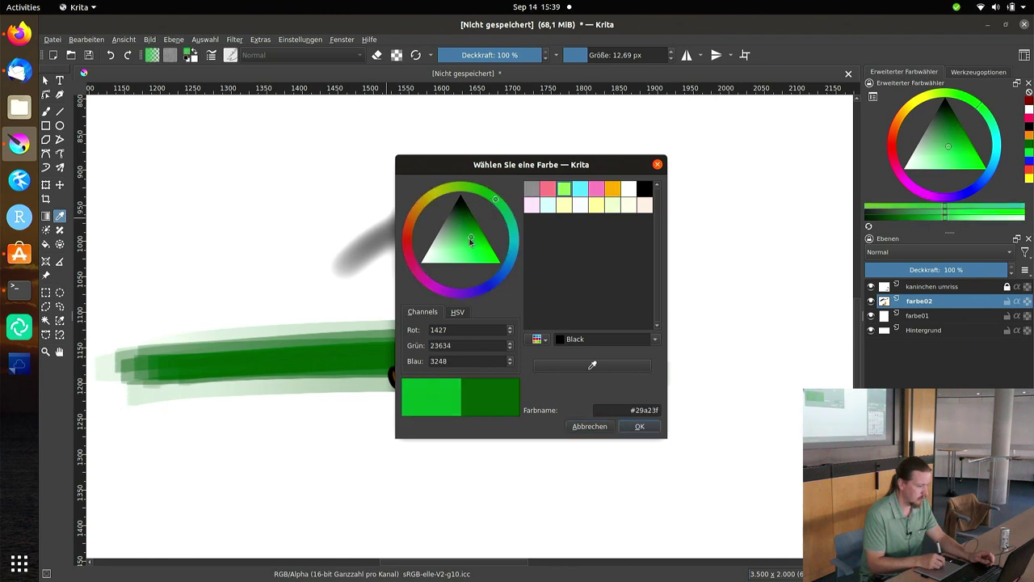
left_click(467, 231)
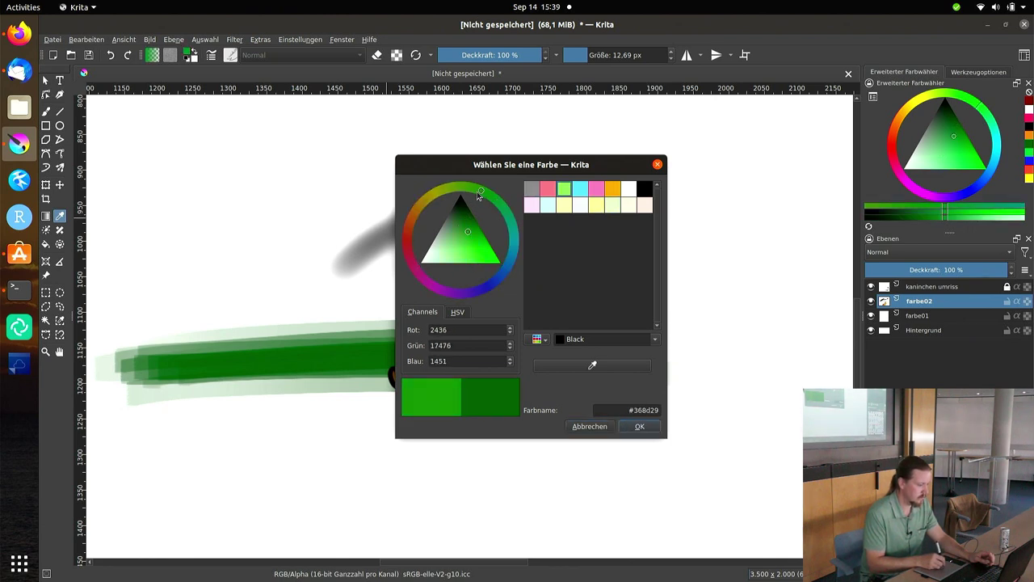
mouse_move(480, 193)
left_mouse_down()
mouse_move(434, 293)
mouse_move(446, 191)
mouse_move(465, 192)
left_mouse_up()
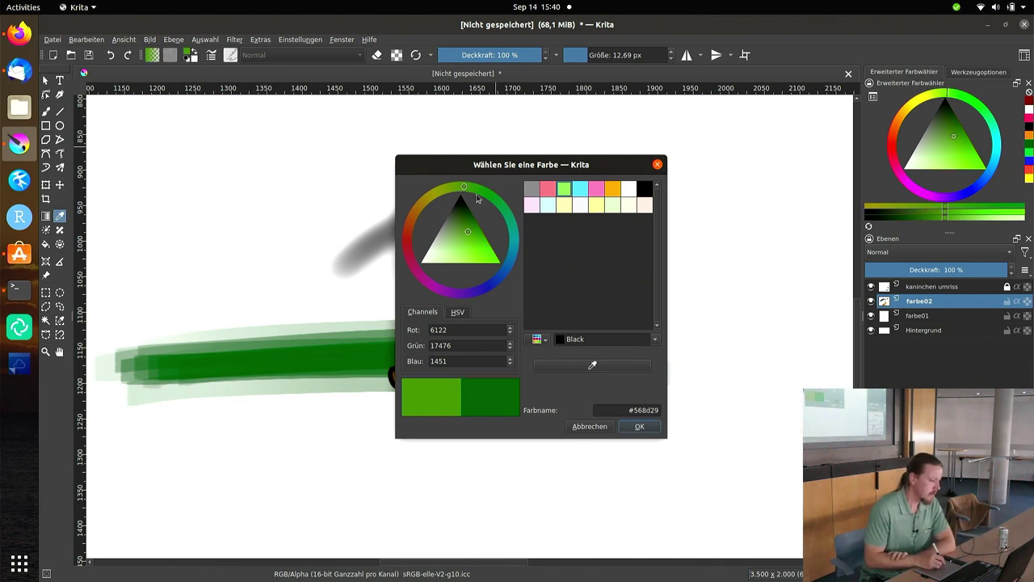
mouse_move(447, 195)
left_mouse_down()
mouse_move(409, 239)
mouse_move(514, 242)
mouse_move(491, 271)
mouse_move(501, 269)
left_mouse_up()
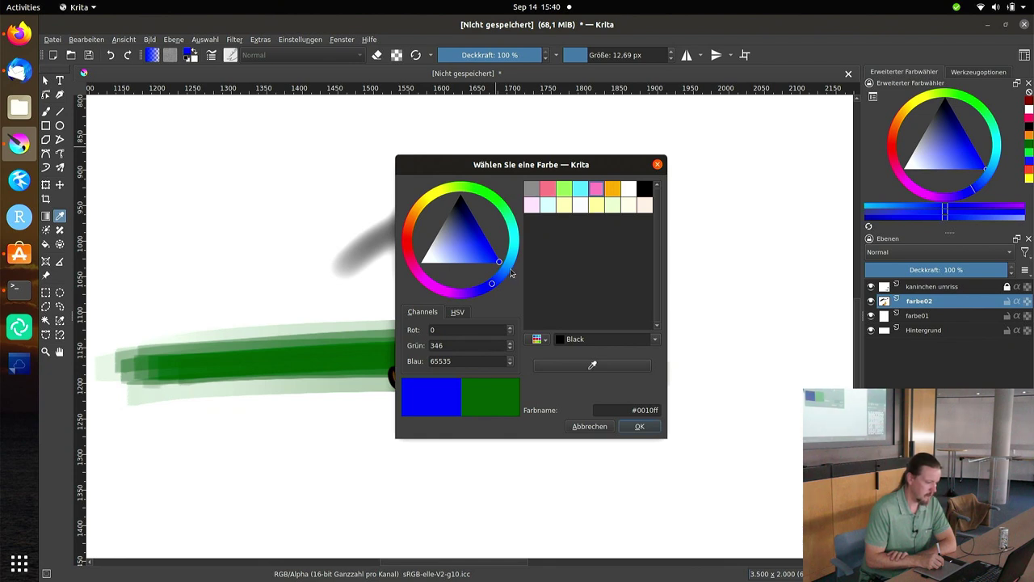
- Adjust the colour triangle to a medium blue, #5c65c1, then place the caret in the hex code field
mouse_move(501, 269)
left_mouse_down()
mouse_move(402, 291)
mouse_move(462, 202)
mouse_move(485, 261)
left_mouse_up()
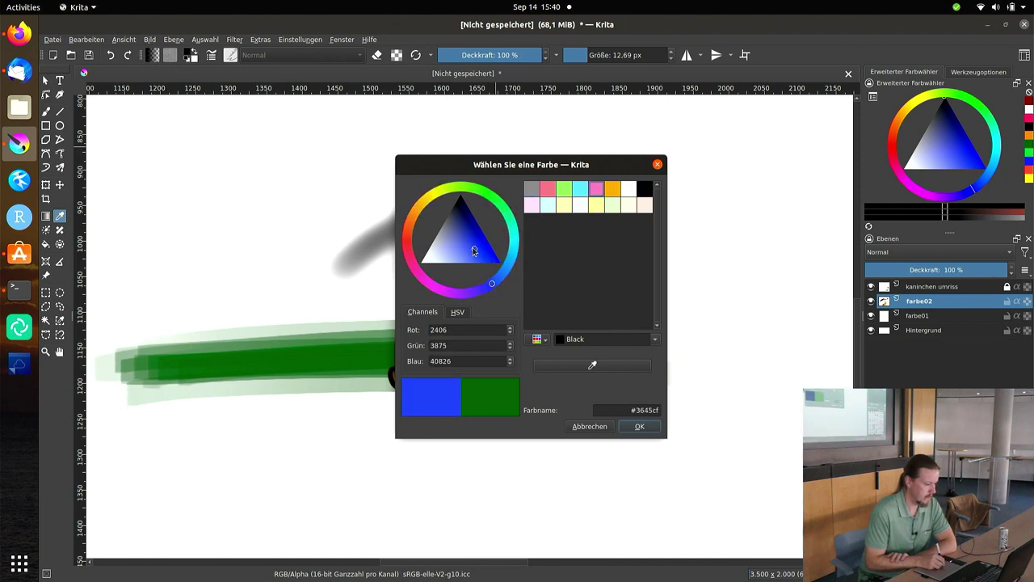
mouse_move(486, 261)
left_mouse_down()
mouse_move(505, 268)
mouse_move(454, 247)
left_mouse_up()
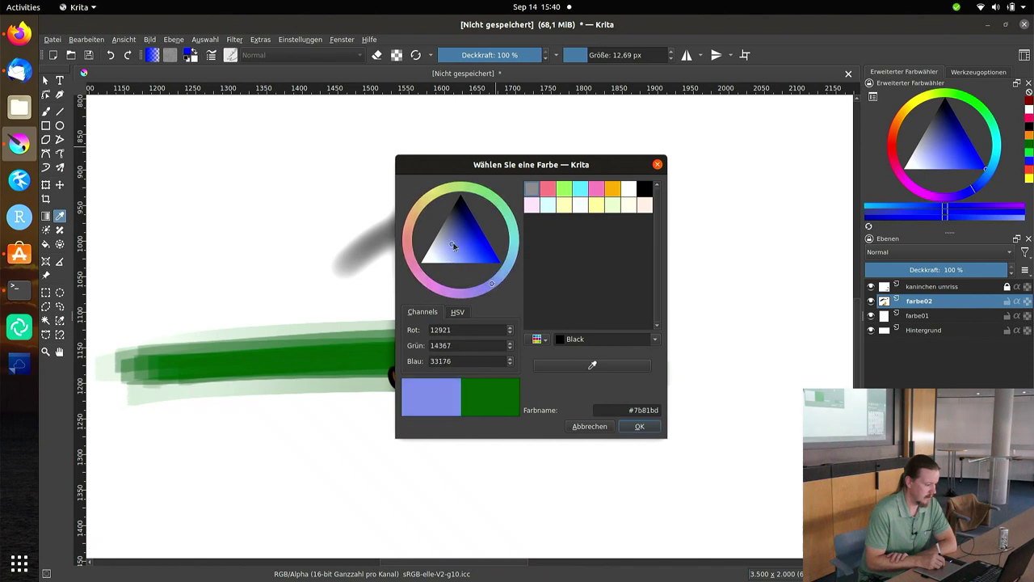
left_click_drag(454, 247, 499, 262)
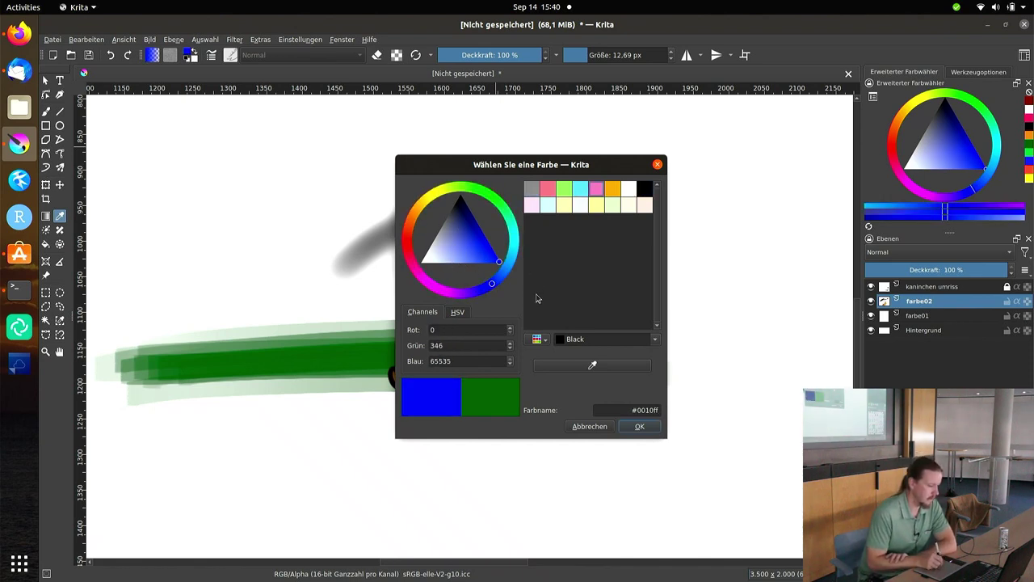
mouse_move(498, 262)
left_mouse_down()
mouse_move(464, 258)
mouse_move(454, 247)
left_mouse_up()
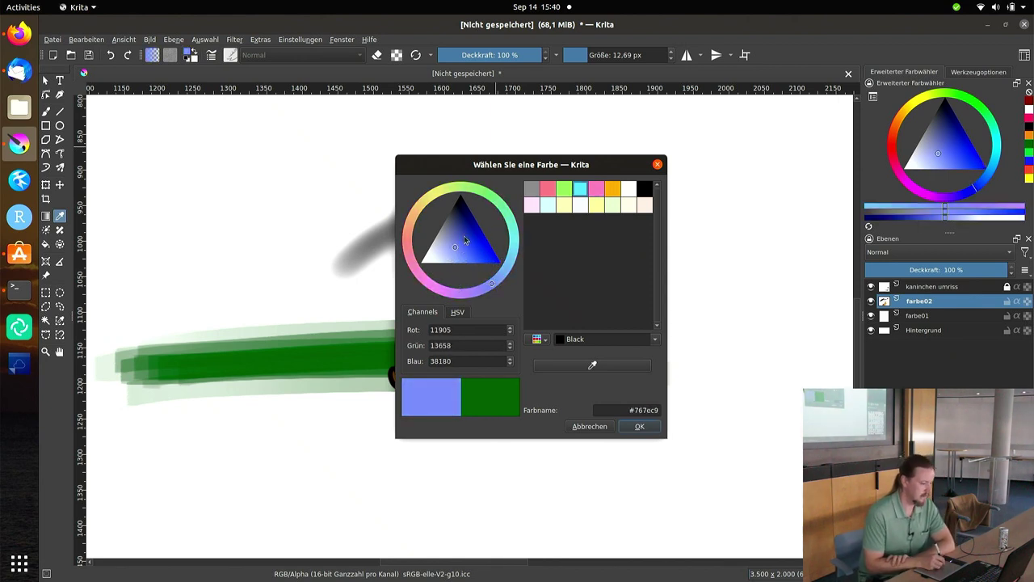
left_click_drag(457, 249, 462, 245)
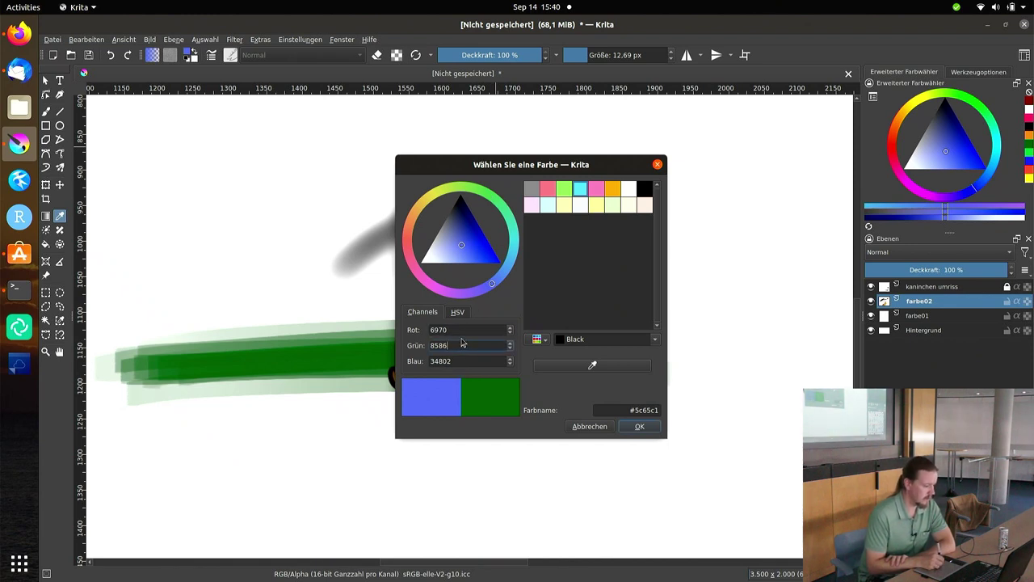
left_click(461, 345)
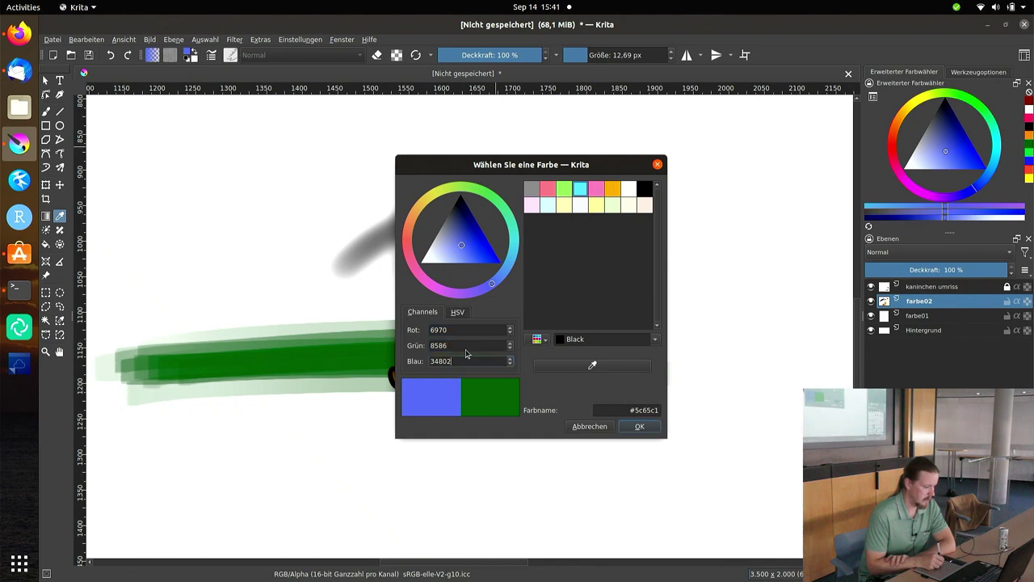
left_click(638, 410)
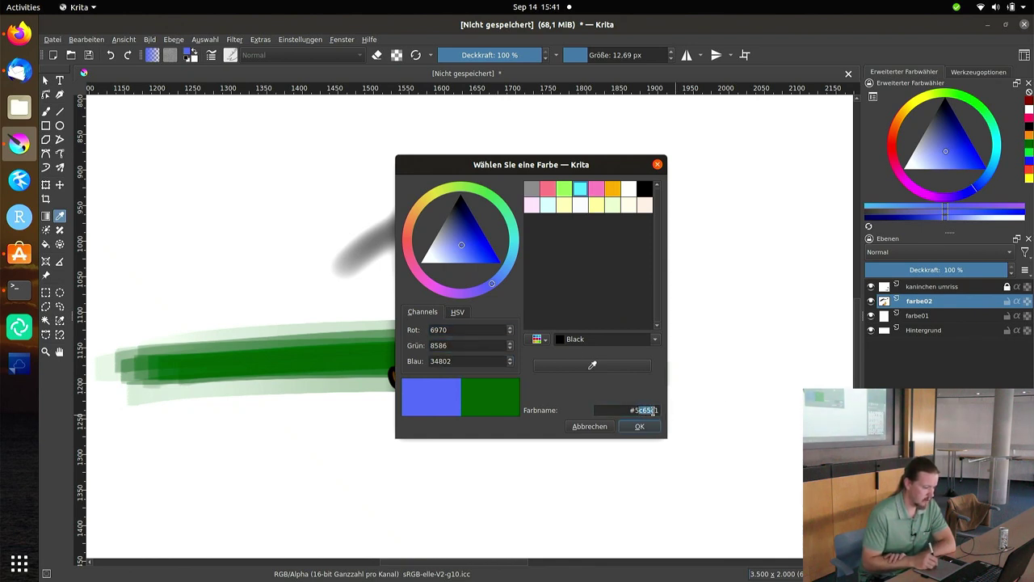
left_click_drag(637, 410, 657, 416)
left_click(657, 410)
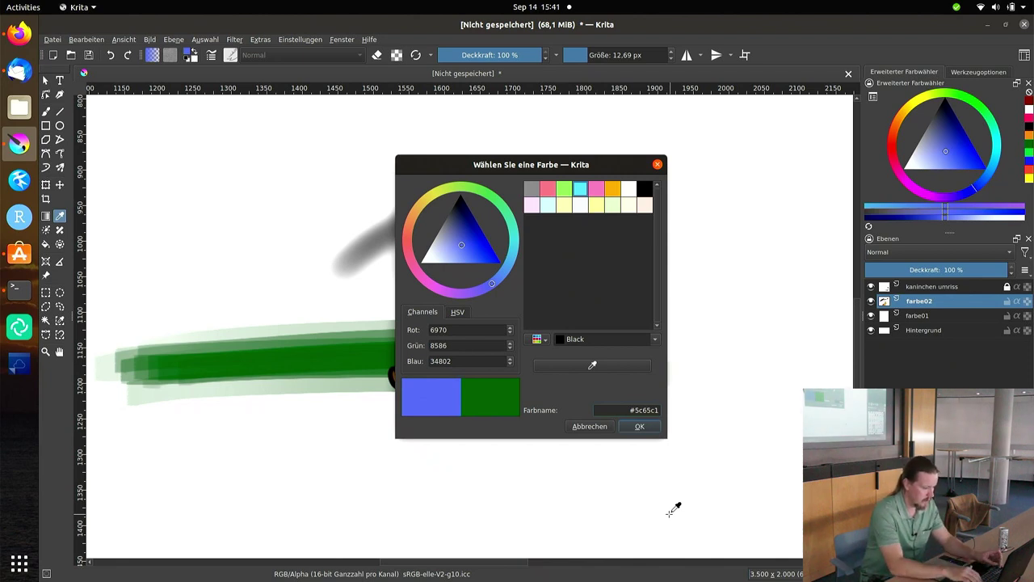
- Edit the hex code to #5c6590, apply it as the foreground colour, and reopen the chooser to check it
key("BackSpace")
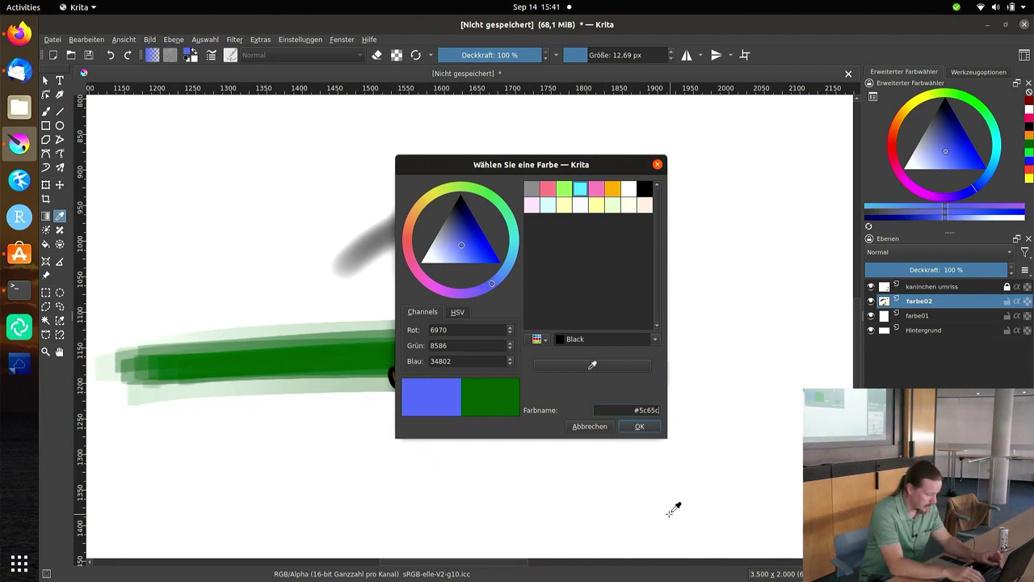
key("BackSpace")
type("20")
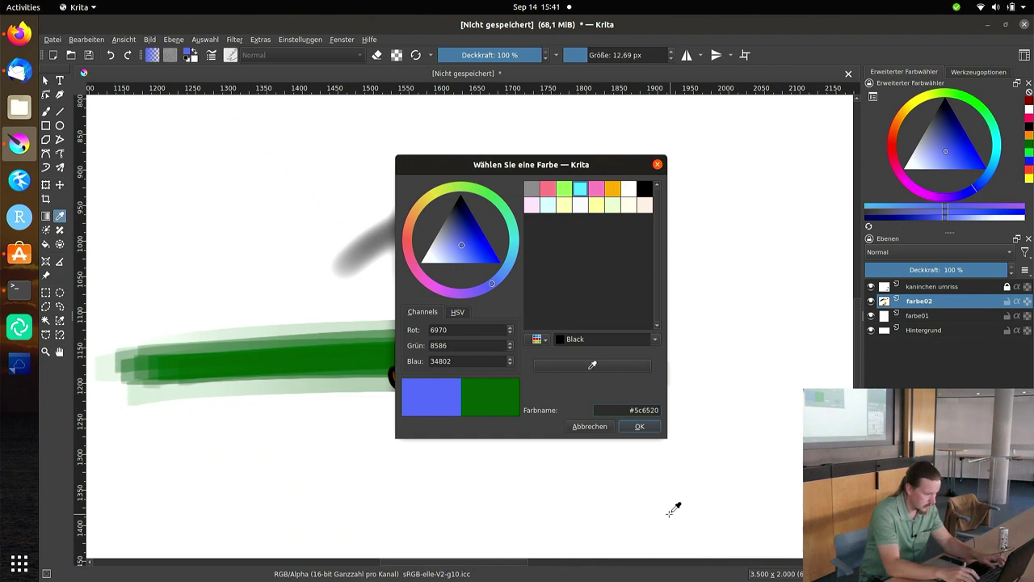
key("Return")
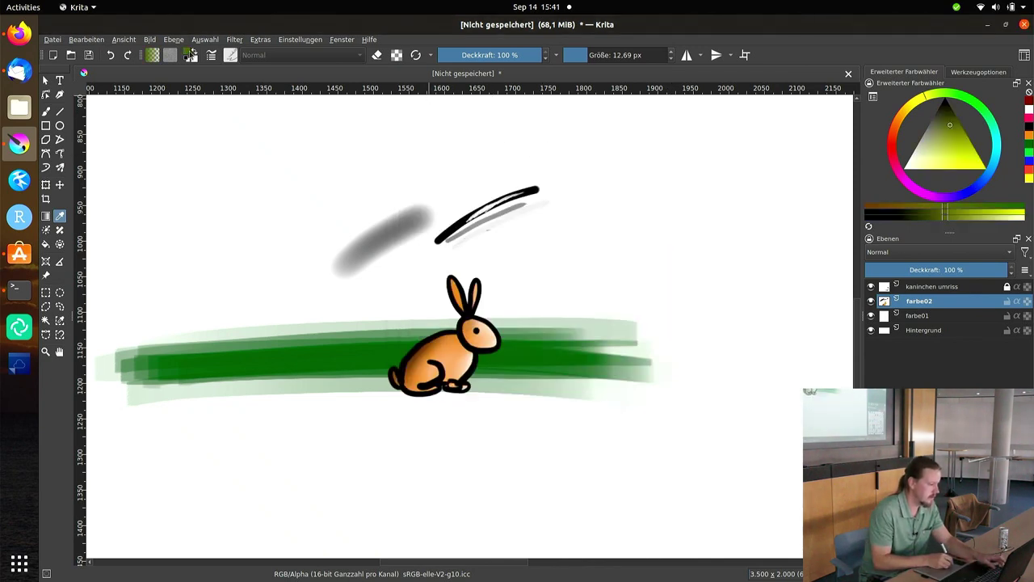
left_click(191, 55)
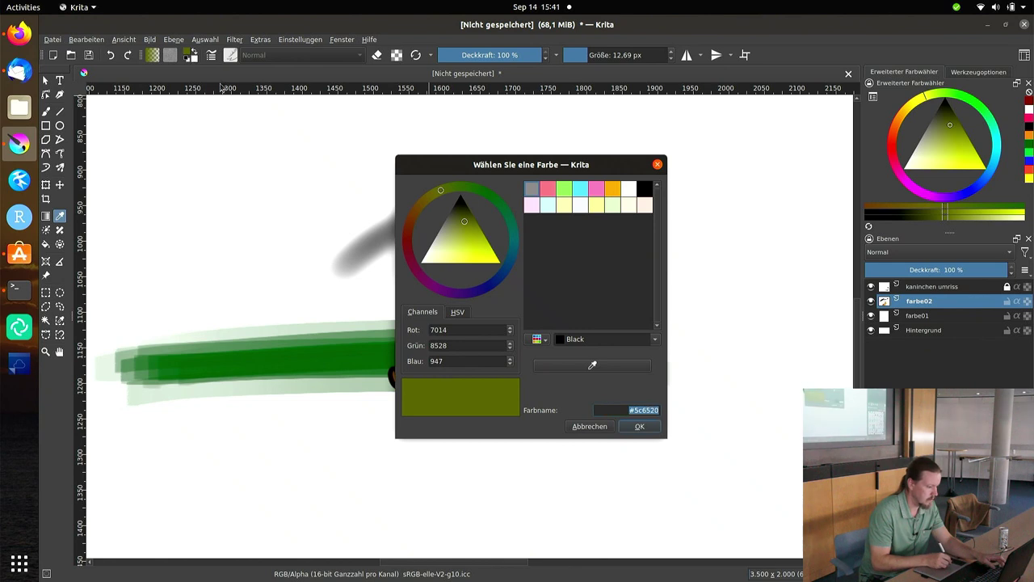
left_click(655, 410)
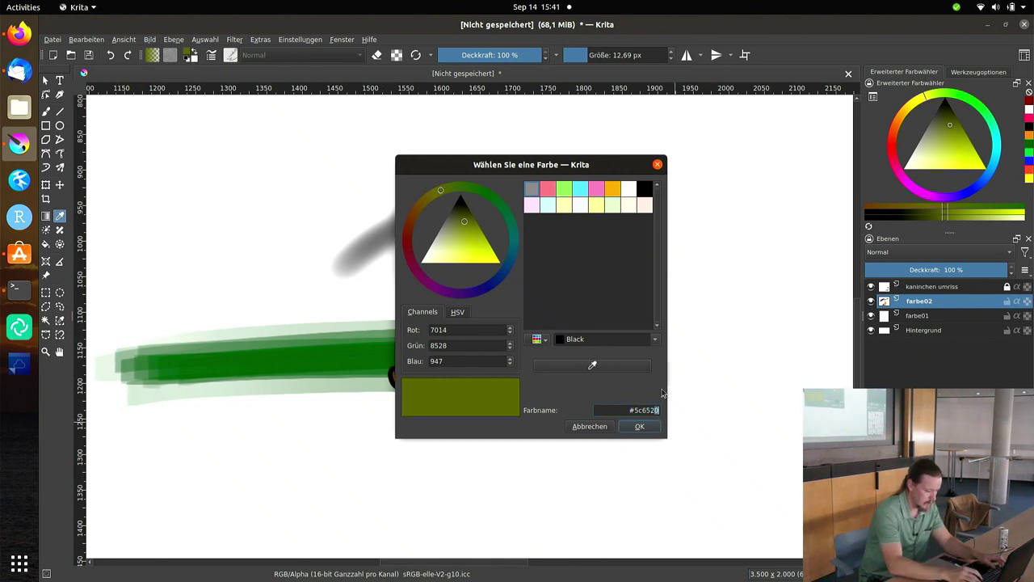
key("BackSpace")
key("BackSpace")
type("90")
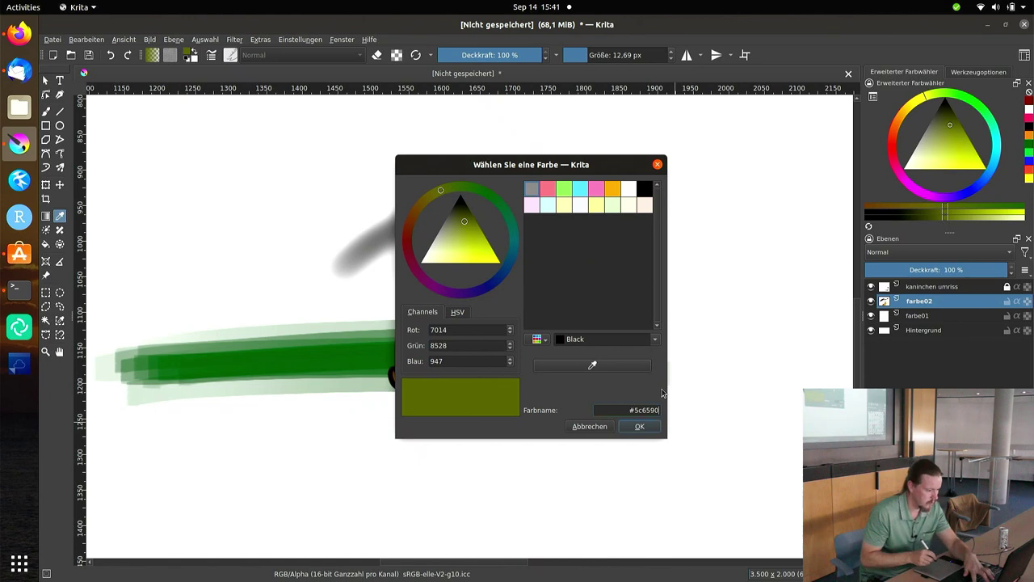
key("Return")
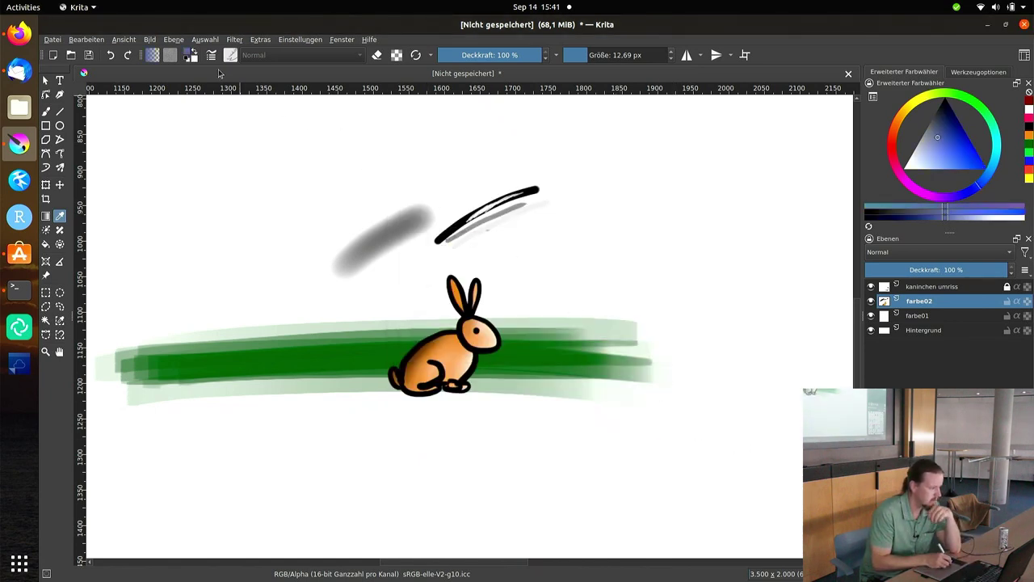
left_click(191, 55)
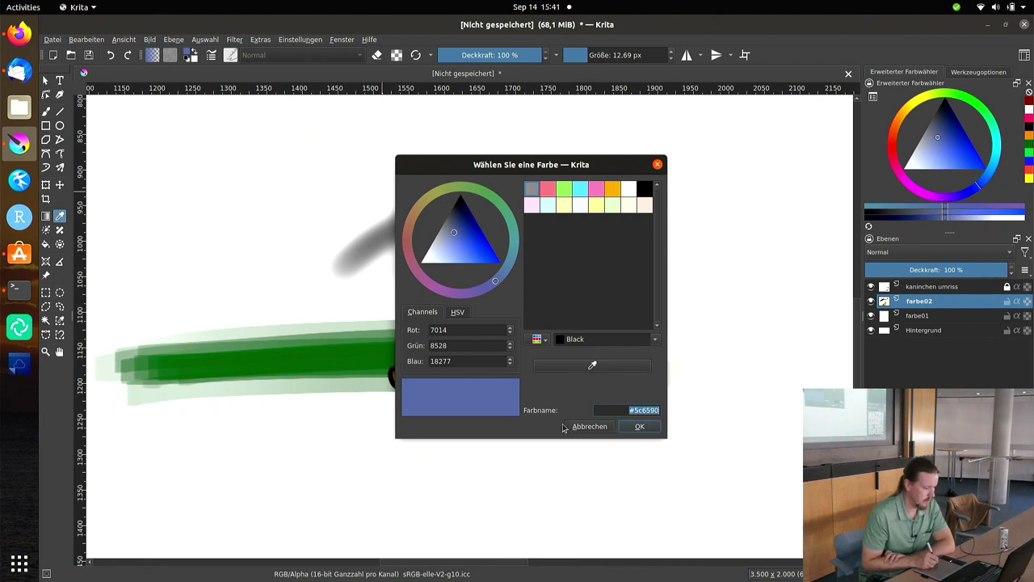
- Select the full hex code #5c6590 and confirm the muted blue with OK
left_click(652, 411)
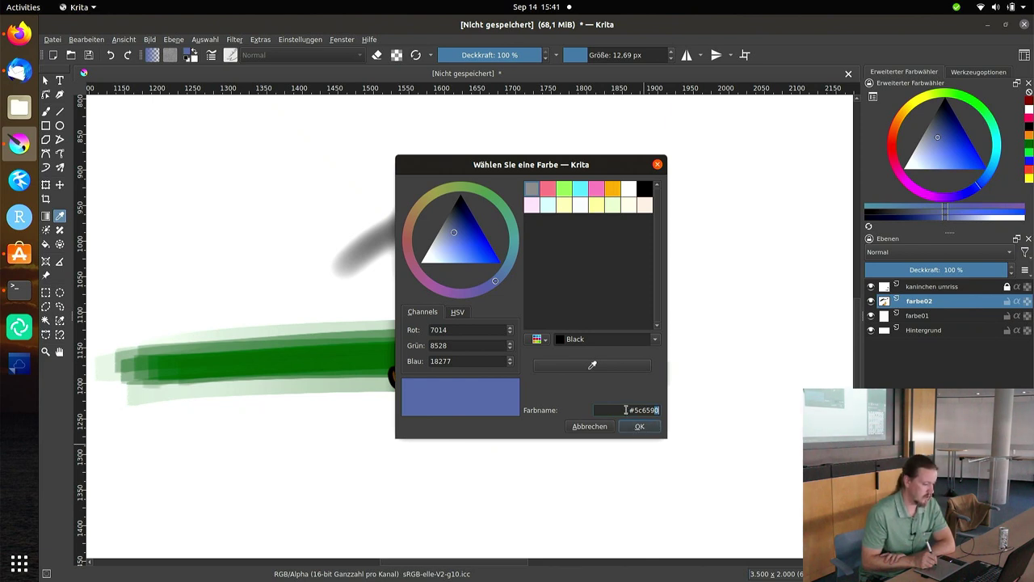
left_click_drag(627, 410, 660, 411)
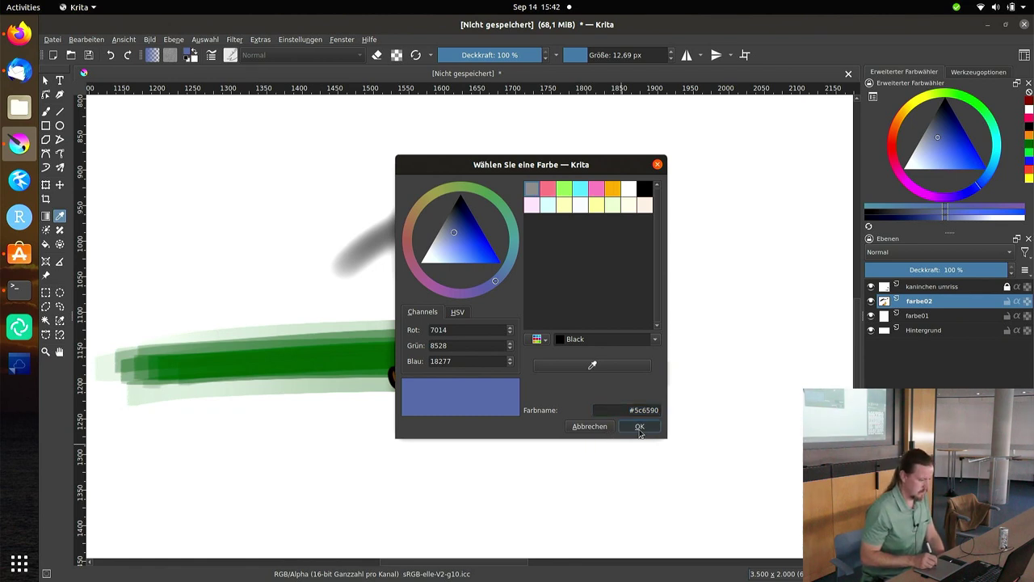
left_click(639, 426)
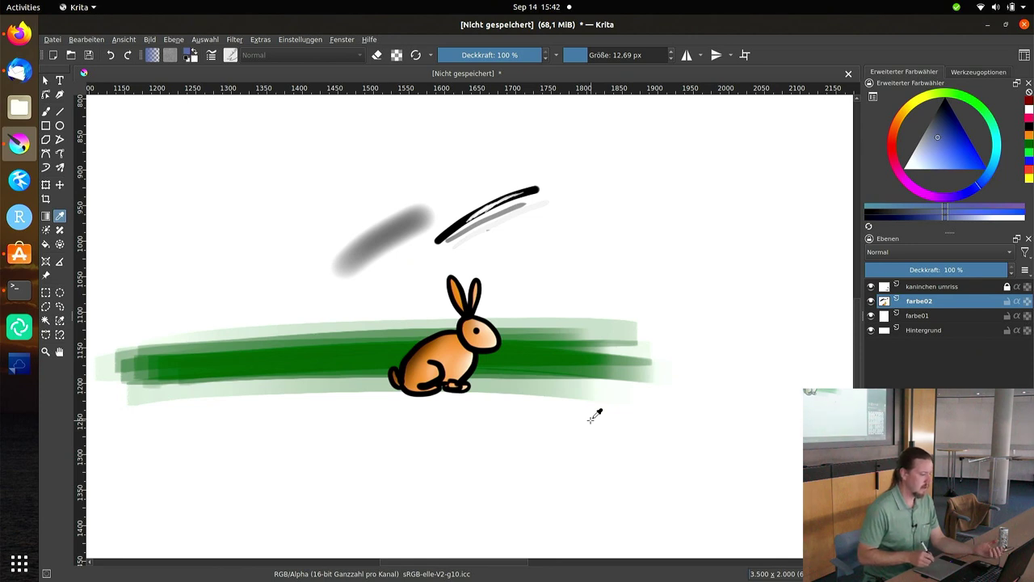
- Browse the View and Edit menus without choosing anything, then sample the grass's dark green
left_click(123, 40)
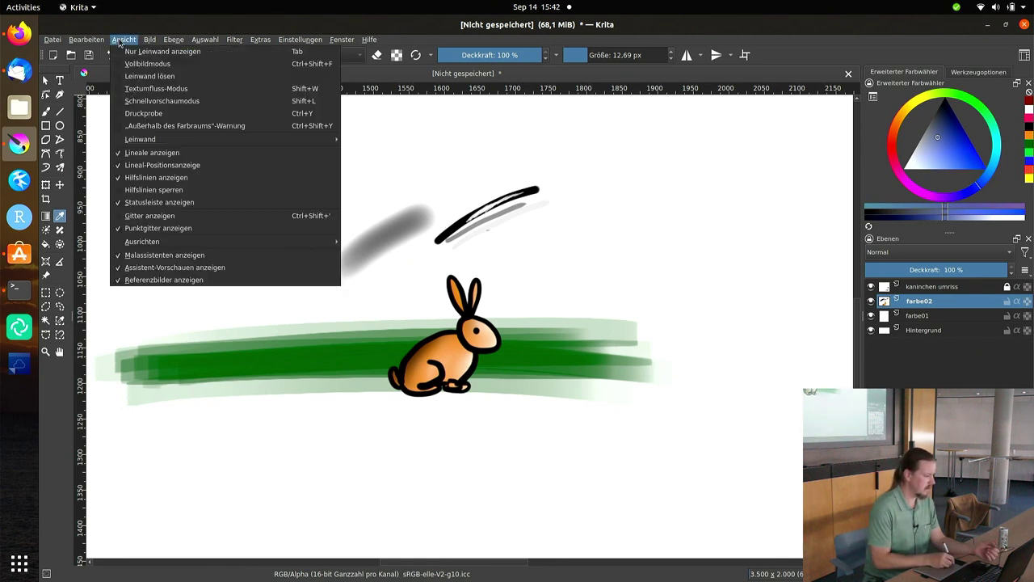
left_click(90, 40)
left_click(92, 40)
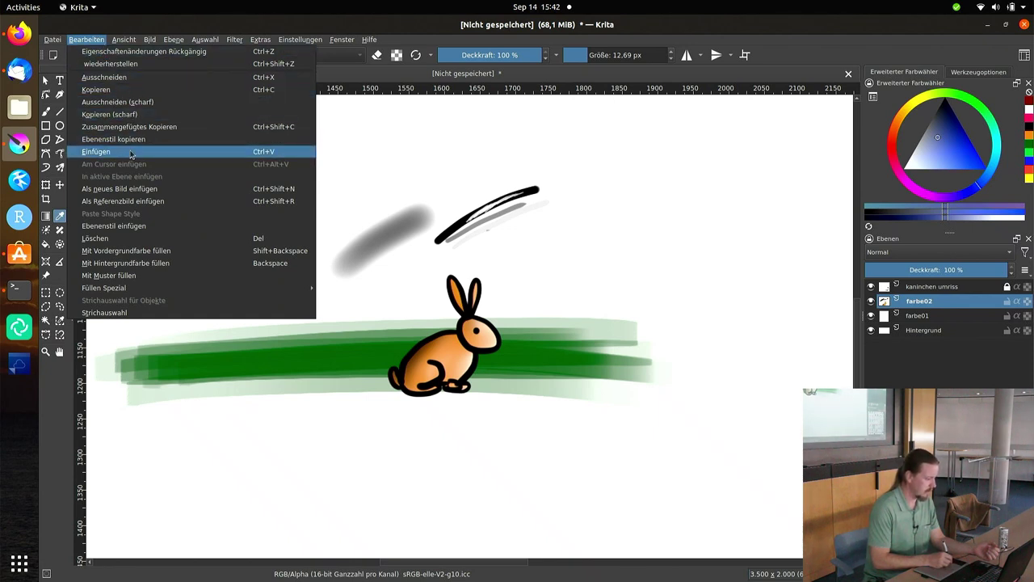
left_click(622, 215)
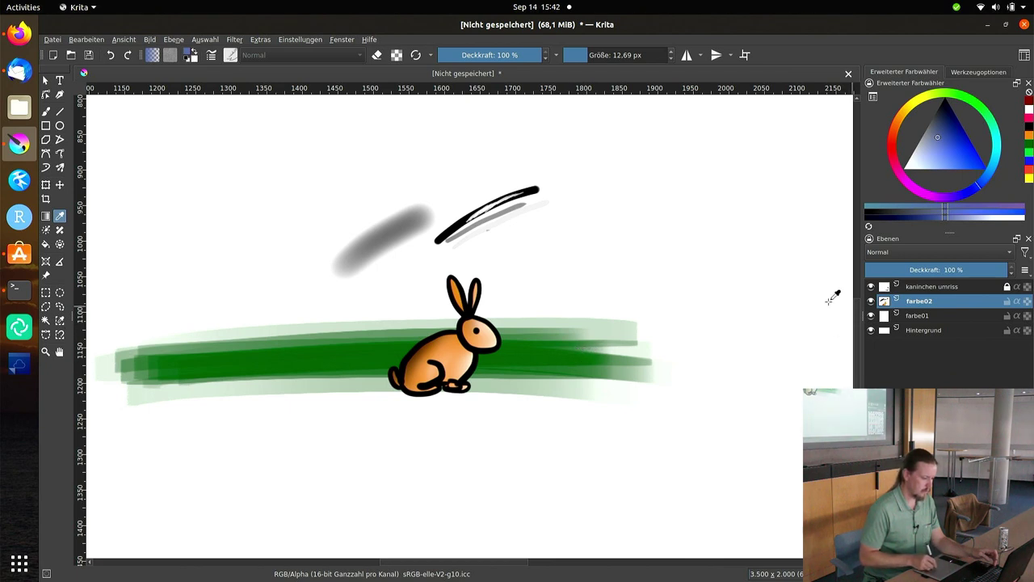
left_click(355, 348)
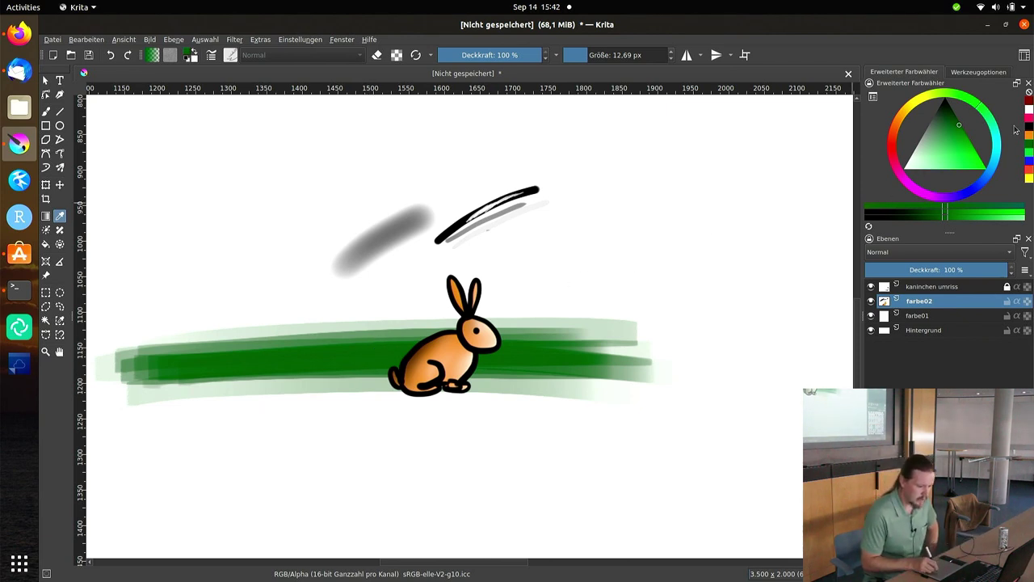
- Pick a brighter green from the colour selector as the painting colour
mouse_move(975, 150)
left_mouse_down()
mouse_move(995, 155)
mouse_move(988, 139)
left_mouse_up()
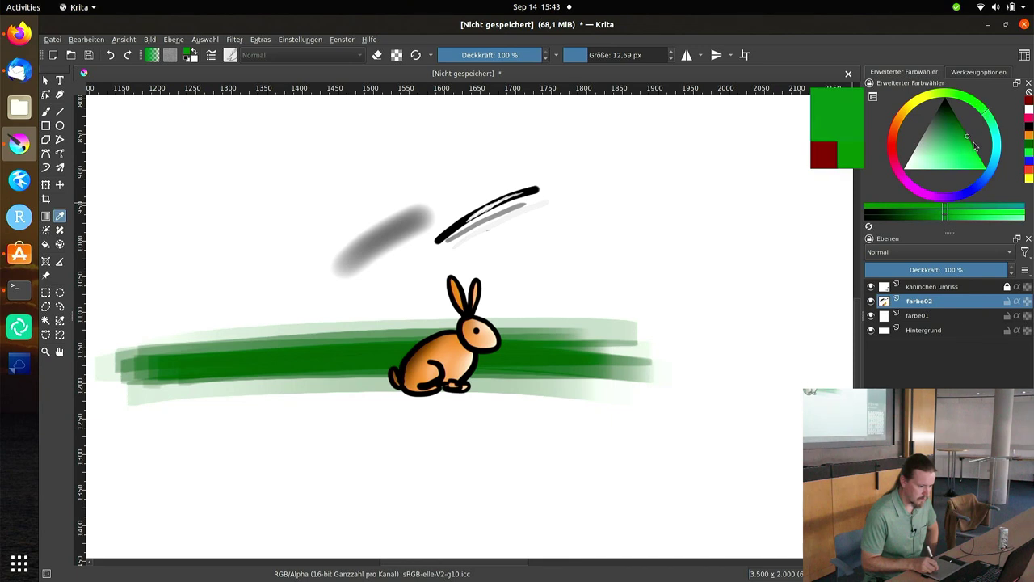
left_click_drag(984, 113, 984, 111)
left_click(187, 58)
key("Escape")
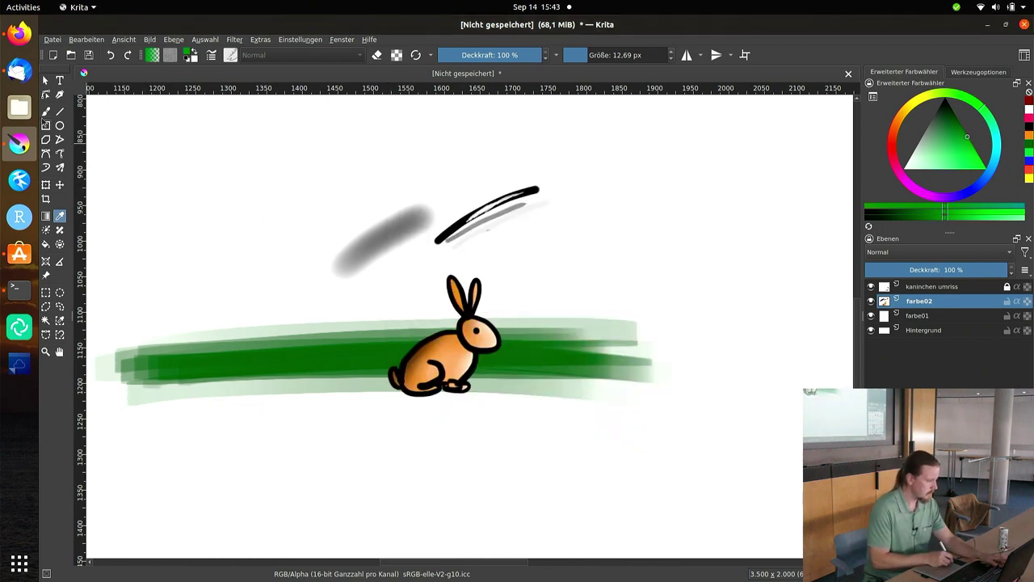
- Paint a light-green test stroke at upper left, undo a darker 100% stroke, and leave opacity at 49%
left_click(46, 111)
left_click_drag(214, 196, 252, 176)
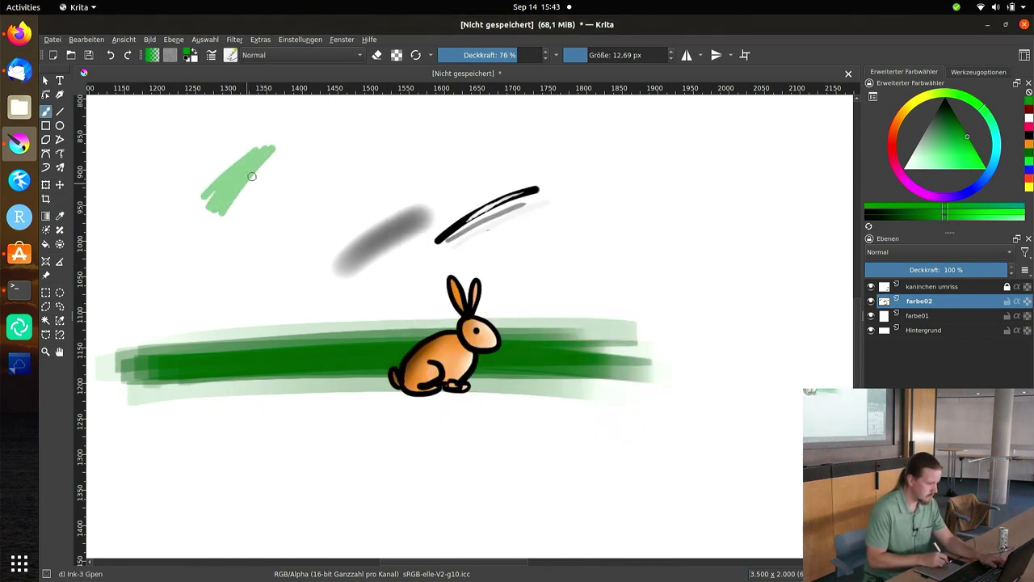
left_click(535, 54)
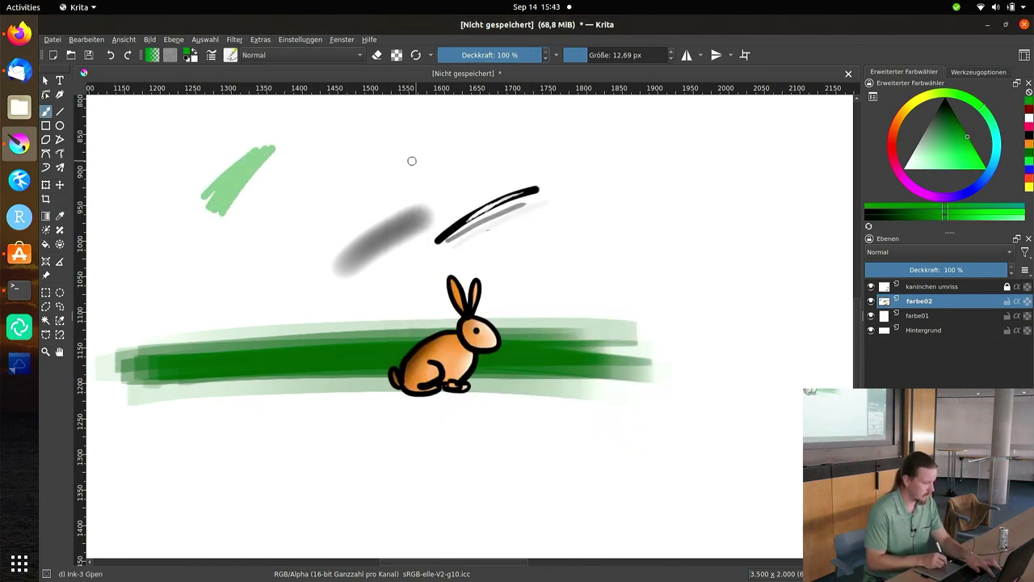
mouse_move(319, 145)
left_mouse_down()
mouse_move(250, 213)
mouse_move(274, 217)
left_mouse_up()
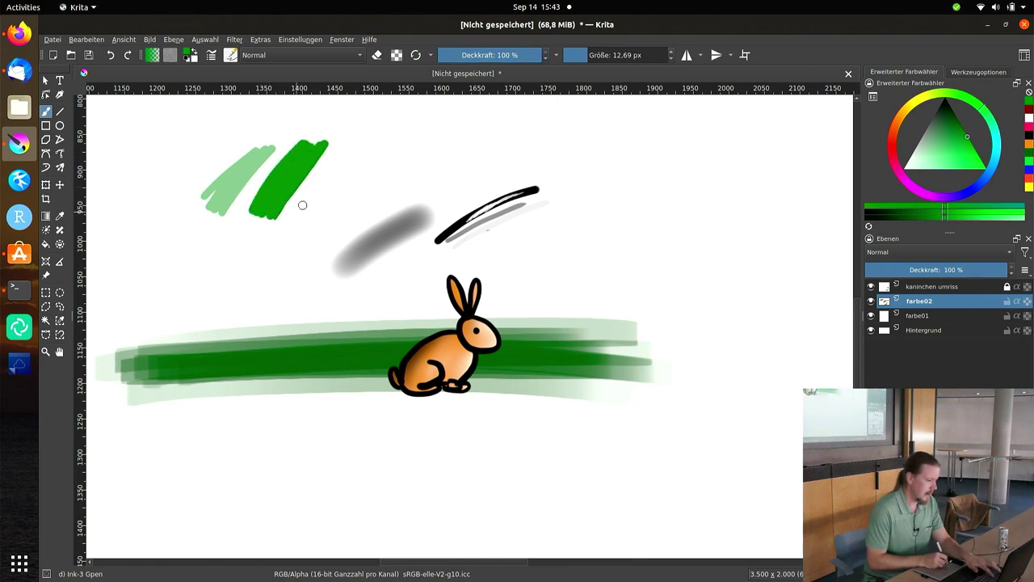
left_click(488, 55)
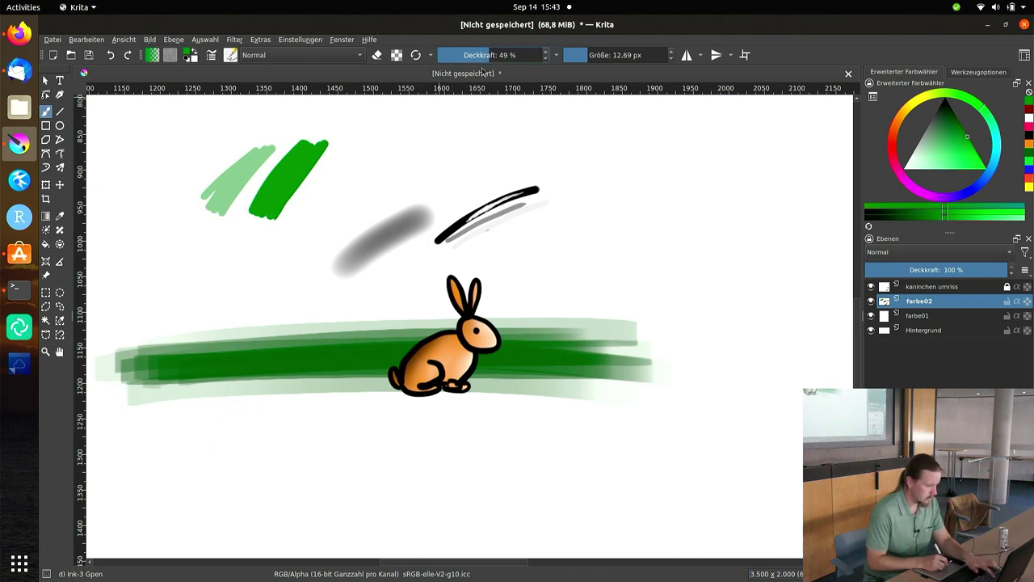
key("ctrl+z")
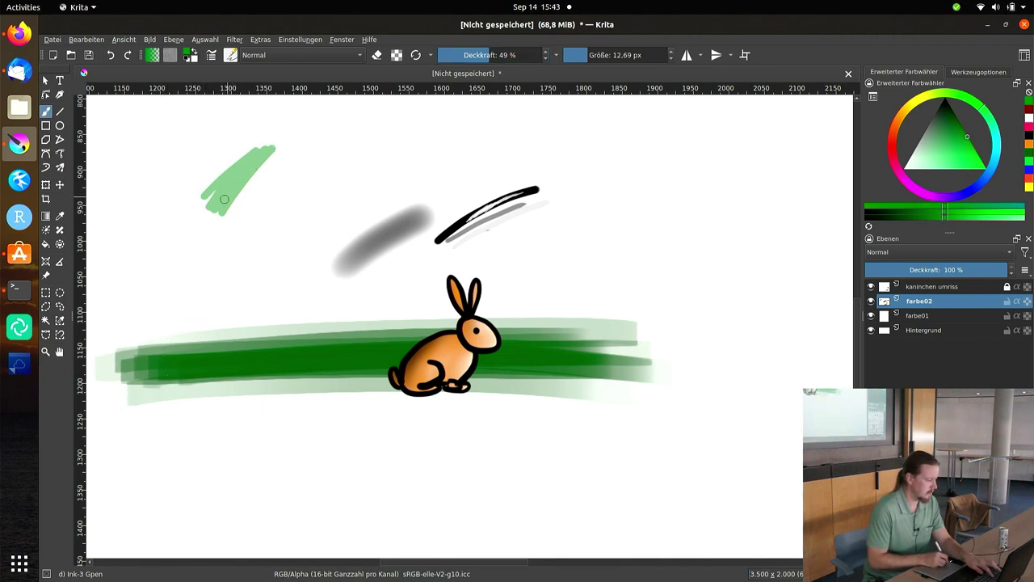
- Draw faint salmon-pink test marks on the right, then sample the light green from the test stroke
left_click(938, 138)
left_click(891, 137)
mouse_move(692, 183)
left_mouse_down()
mouse_move(683, 210)
mouse_move(710, 240)
left_mouse_up()
left_click_drag(745, 204, 742, 261)
left_click(960, 148)
left_click_drag(782, 190, 785, 253)
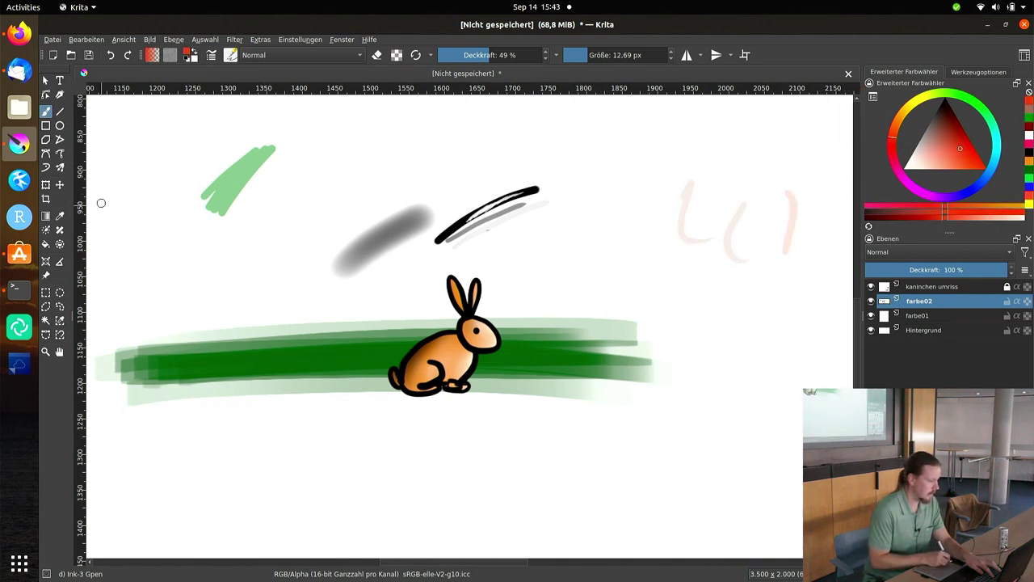
left_click(59, 216)
left_click(248, 168)
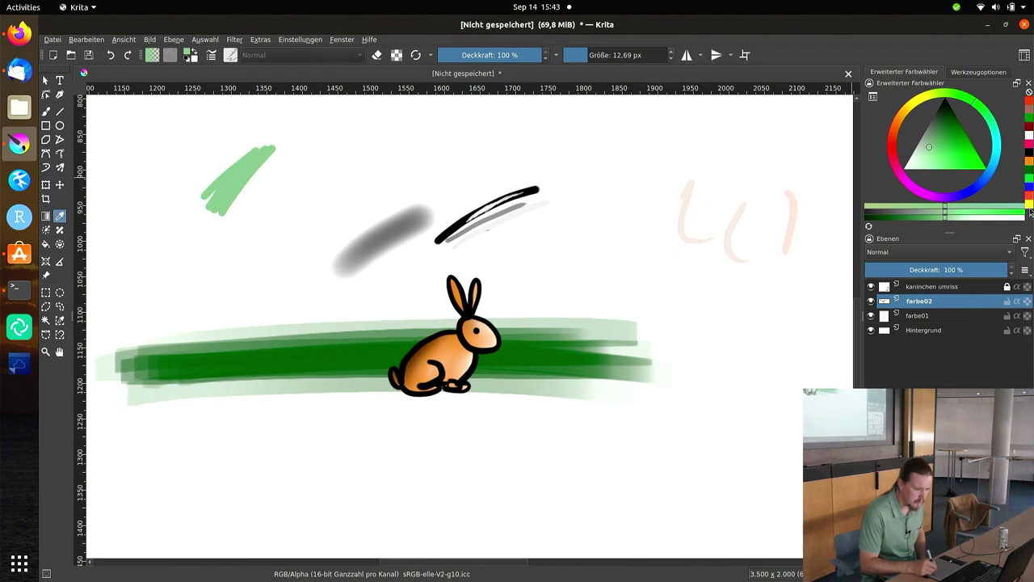
- Pick orange then blue from the palette, then open and close the Filter menu
left_click(1031, 159)
left_click(1030, 190)
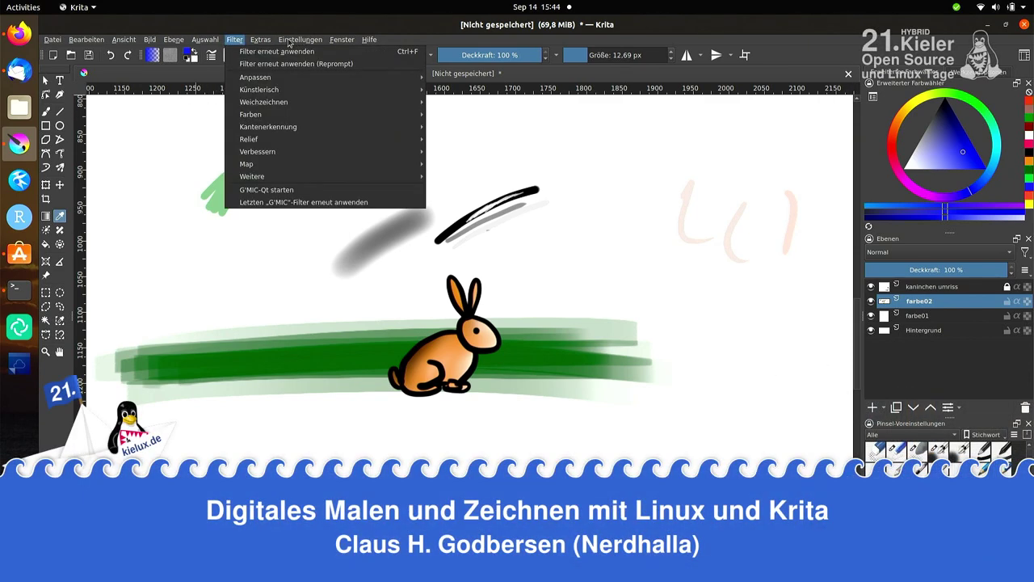
left_click(239, 42)
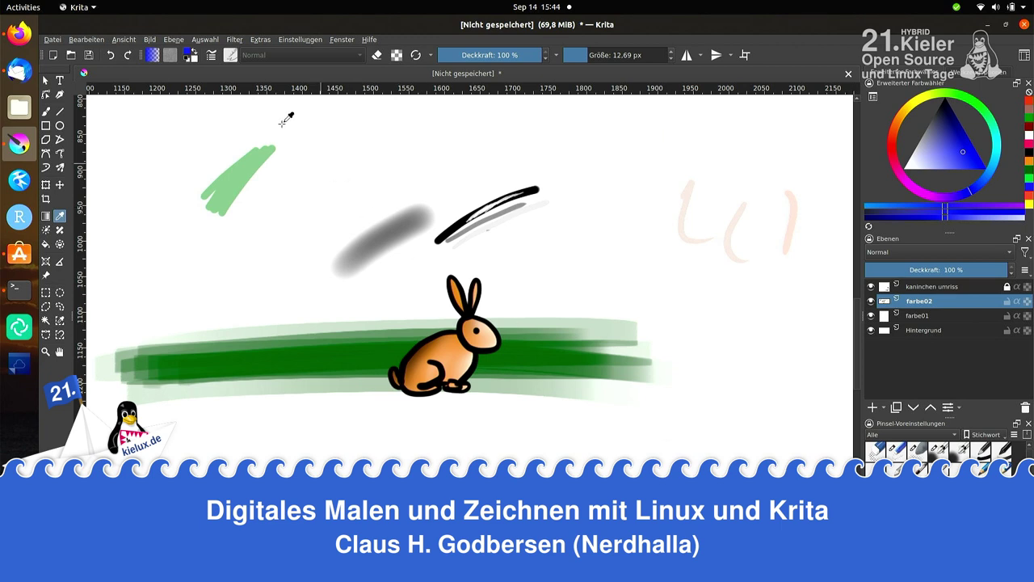
- Toggle a docker under Settings > Dockers so the brush presets panel shows more presets
left_click(300, 41)
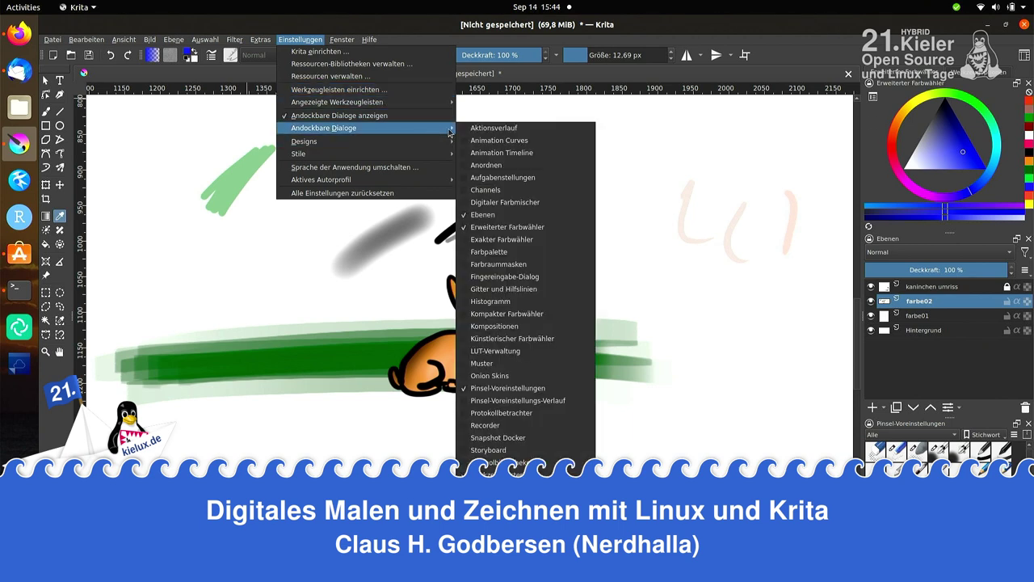
mouse_move(324, 128)
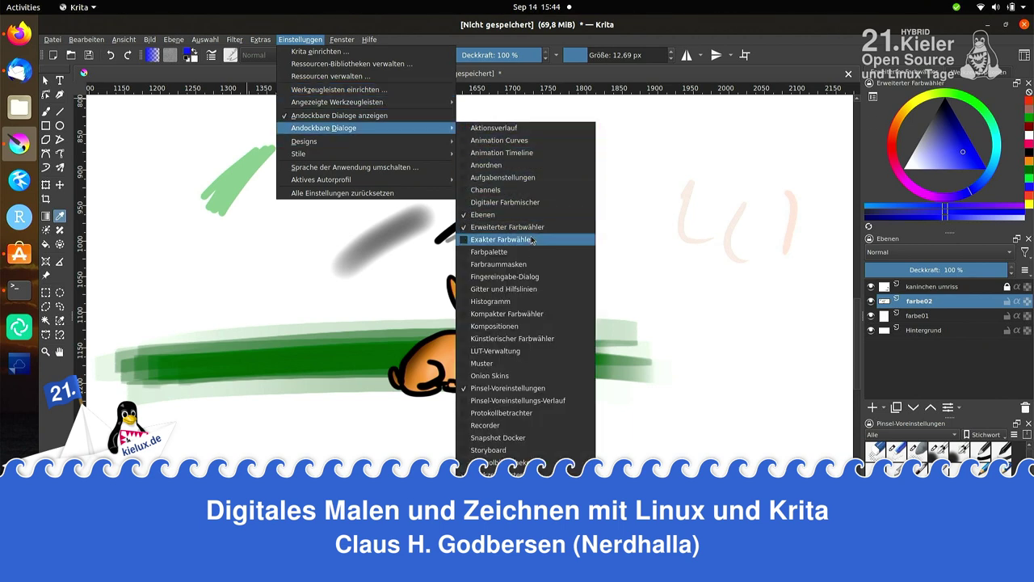
left_click(543, 251)
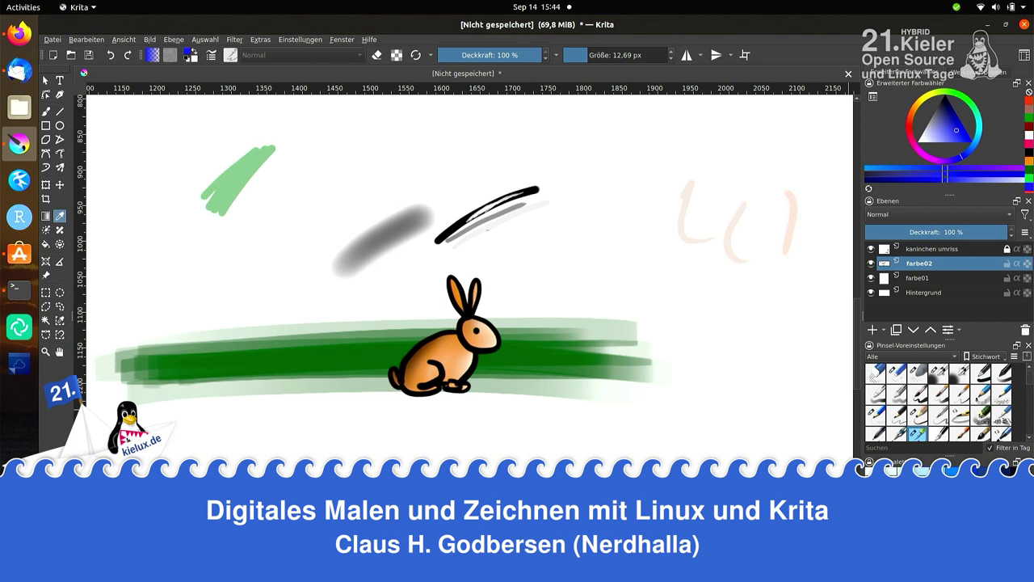
- Pick yellow in the Advanced Colour Selector and start adding it as palette swatch Farbe 121
left_click_drag(243, 356, 565, 355)
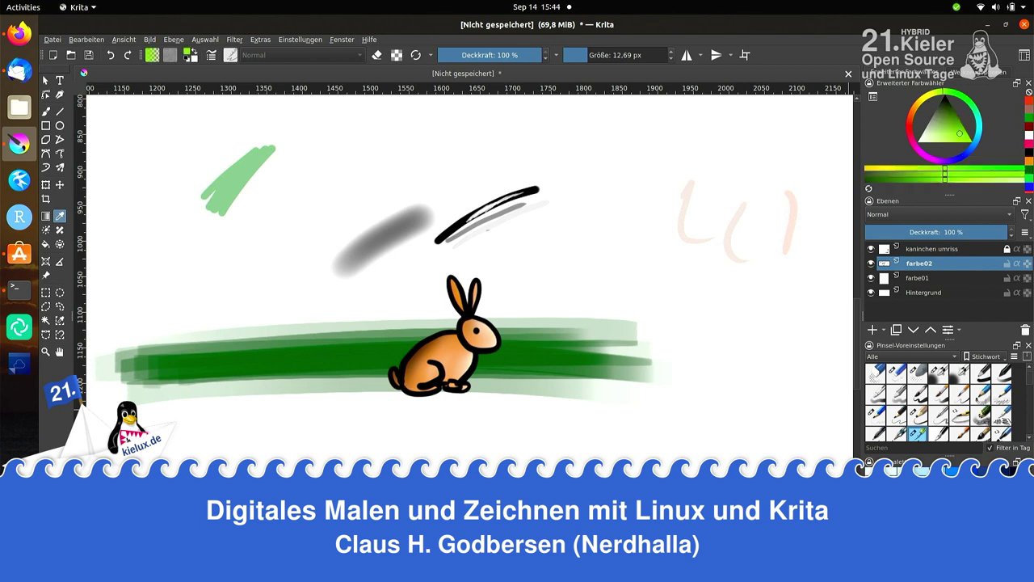
left_click(921, 99)
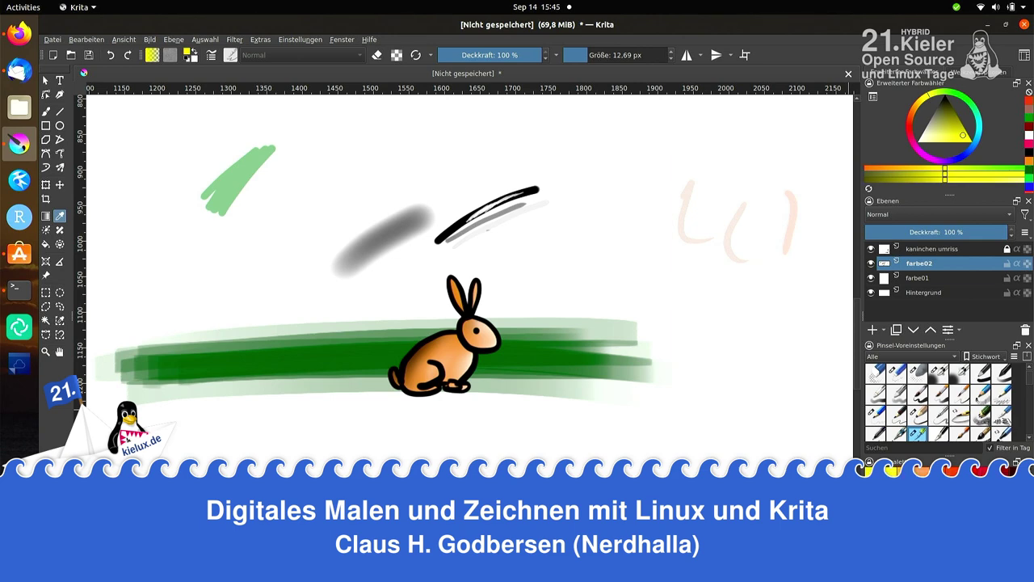
left_click(873, 472)
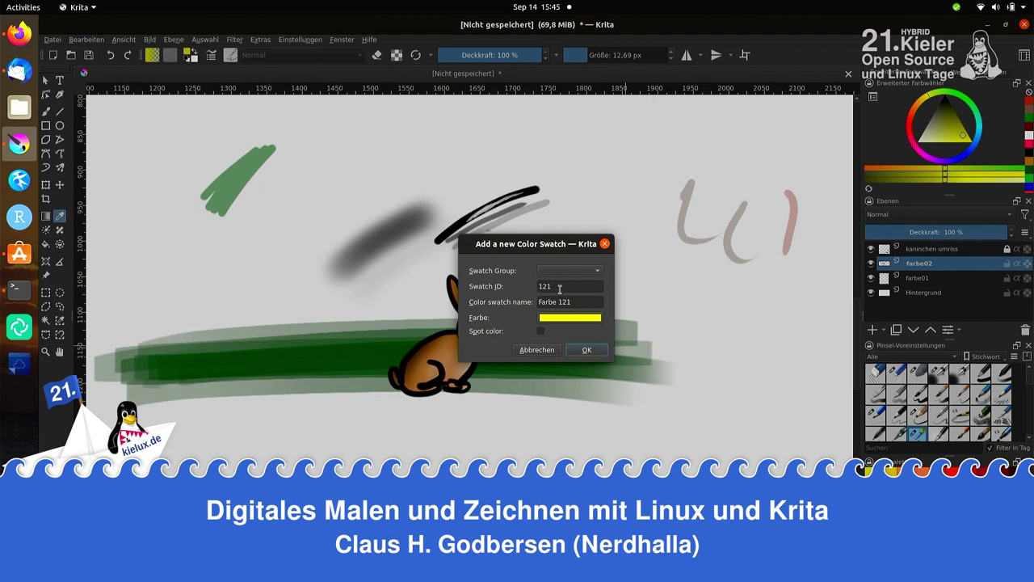
- Dismiss the Add a new Color Swatch dialog, keeping yellow as the painting colour
left_click(537, 350)
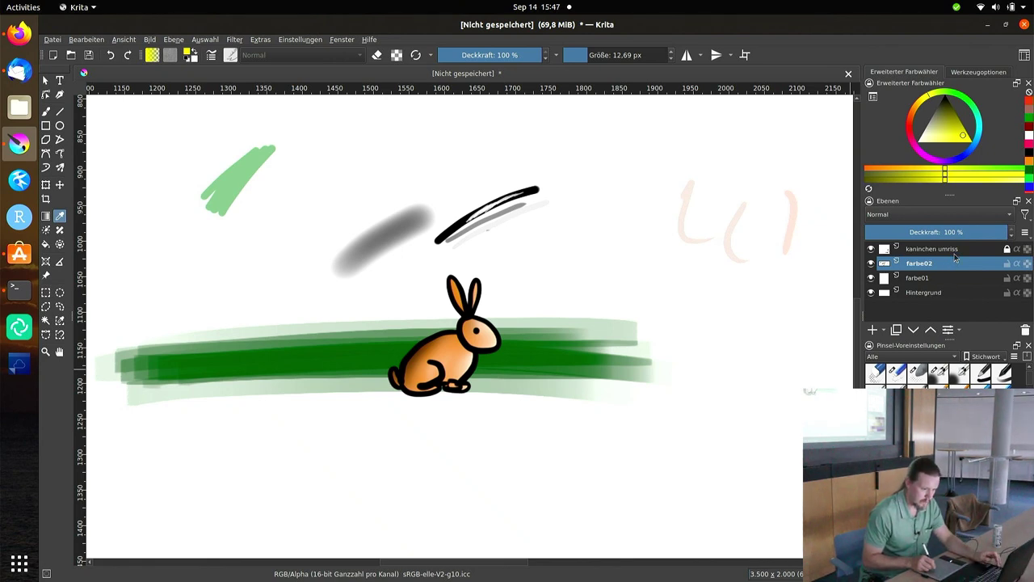
- Select the kaninchen umriss, farbe02 and farbe01 layers and Quick Group them
left_click(937, 249, "ctrl")
left_click(937, 278, "ctrl")
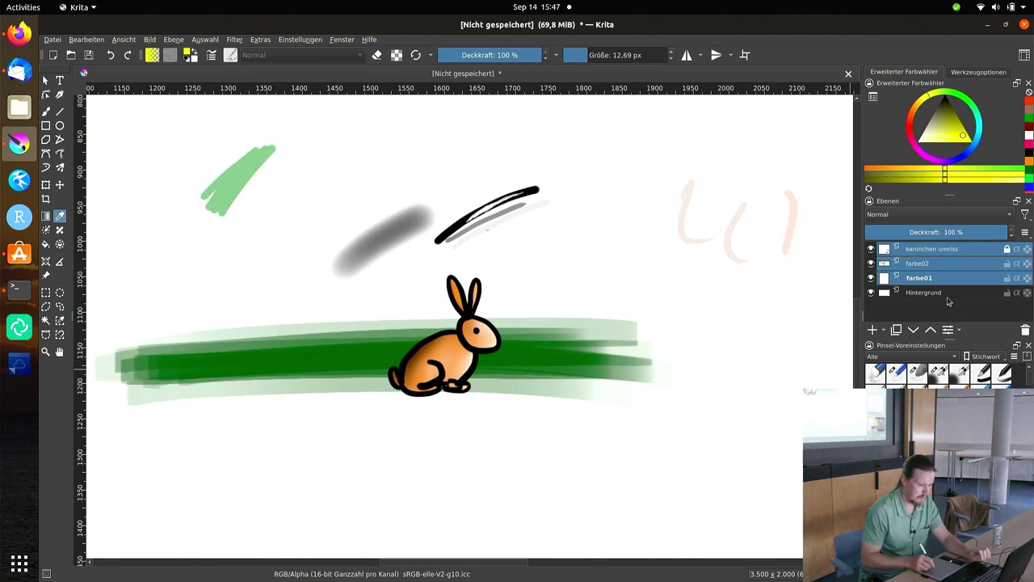
left_click(942, 254)
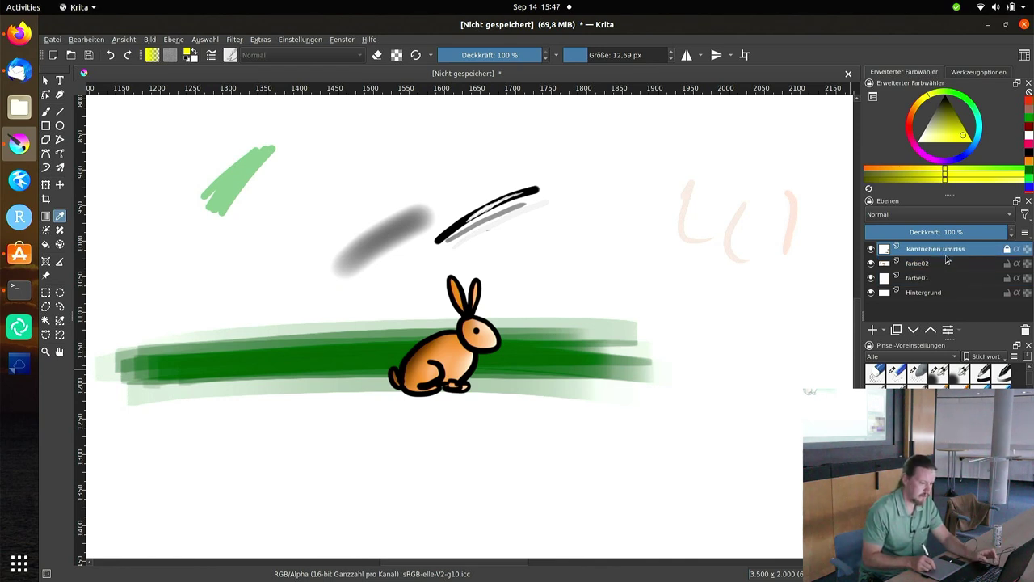
left_click(937, 265, "ctrl")
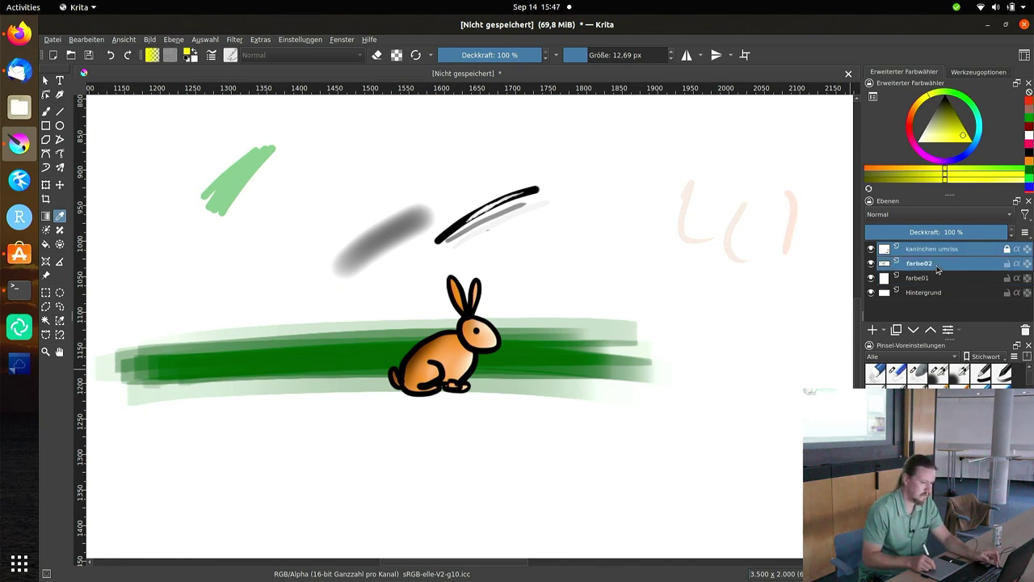
left_click(939, 277, "ctrl")
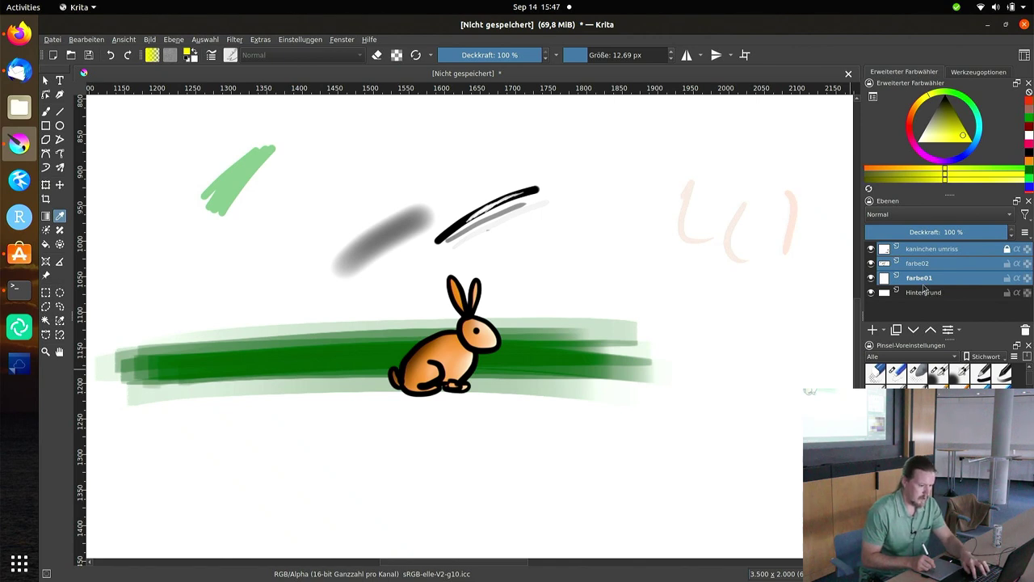
right_click(942, 277)
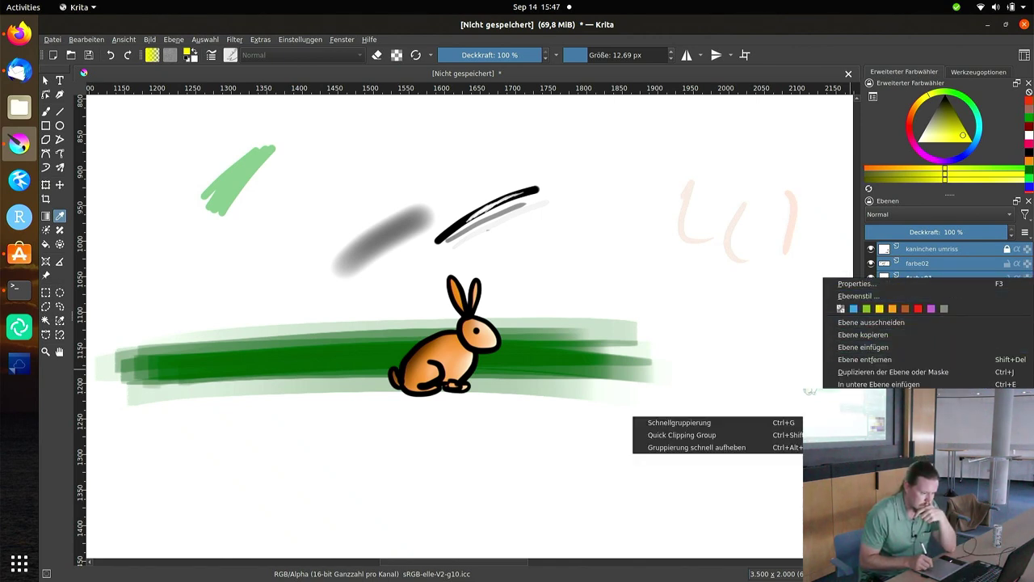
left_click(788, 423)
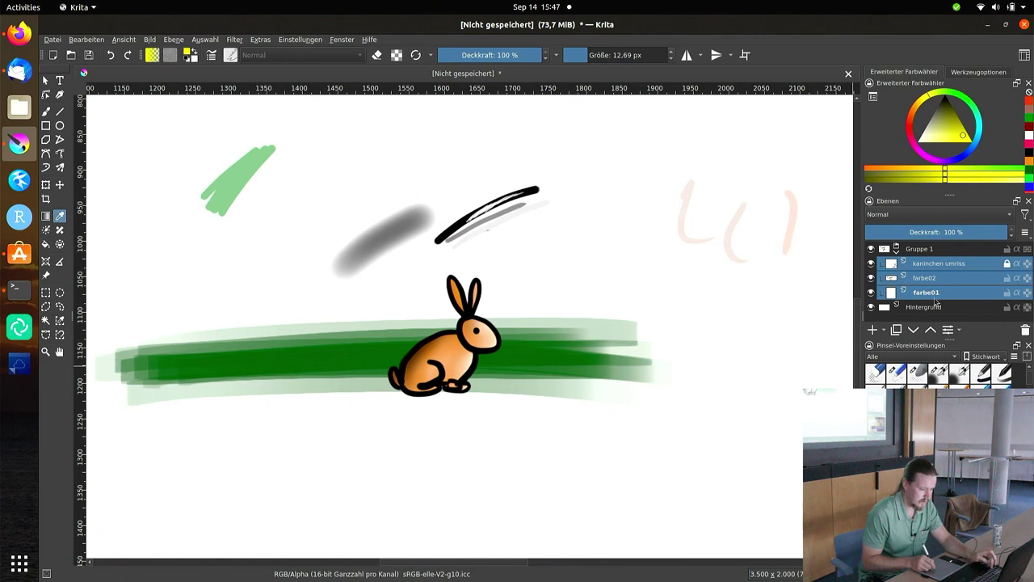
- Check Gruppe 1's contents by selecting each inner layer, ending with the whole group selected
left_click(920, 253)
left_click(923, 264)
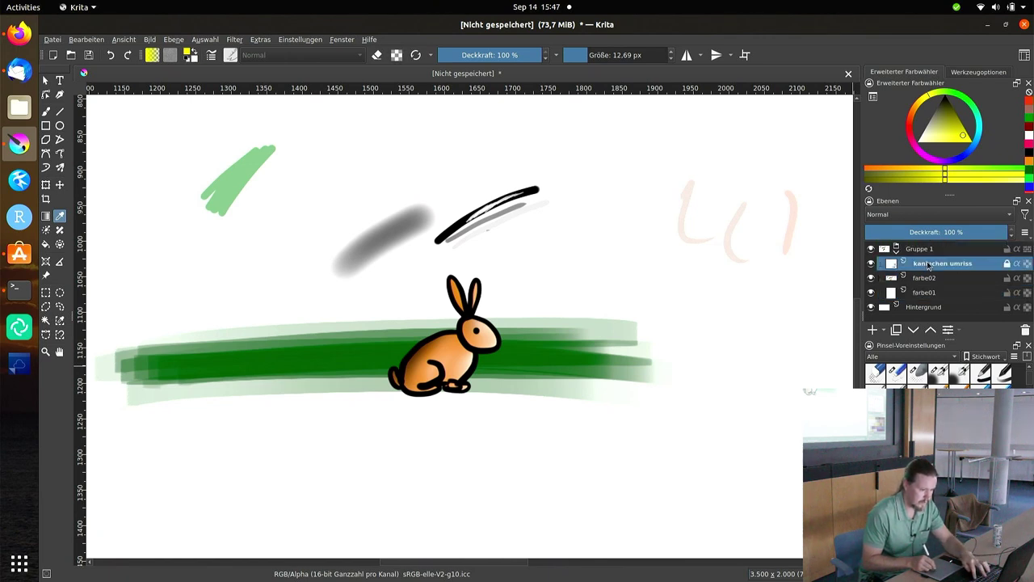
left_click(925, 251)
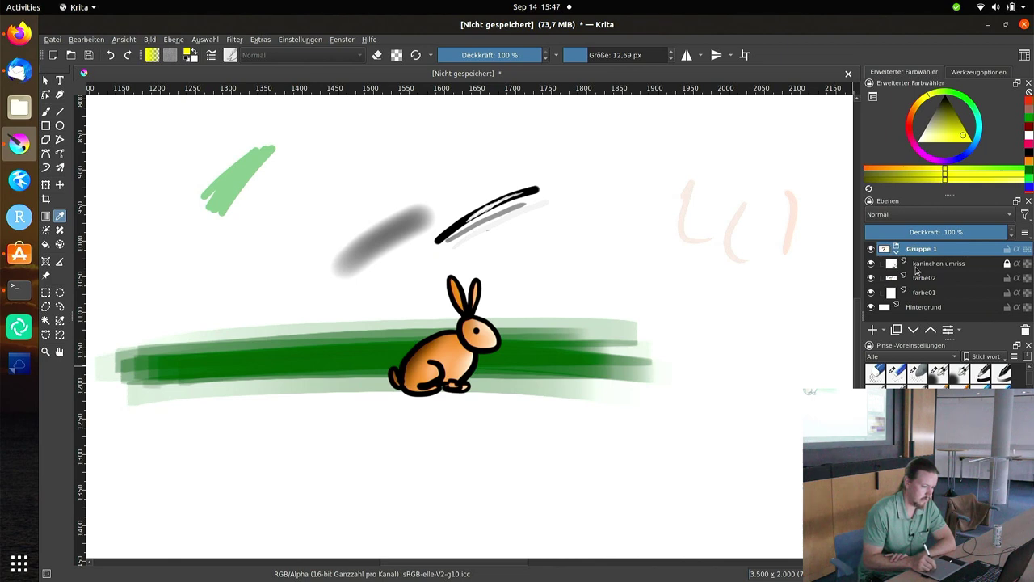
left_click(917, 264)
left_click(920, 278)
left_click(918, 291)
left_click(925, 277)
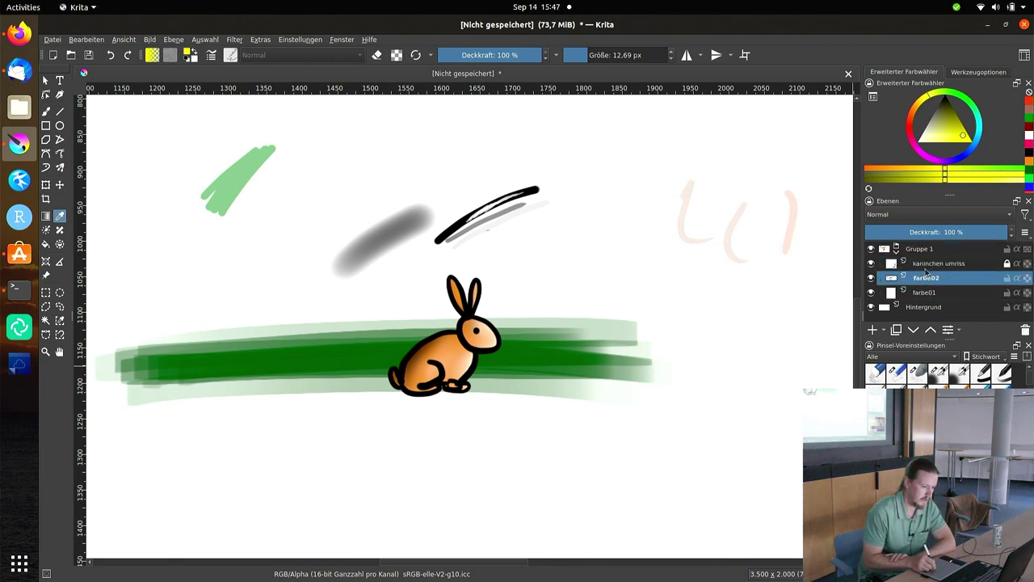
left_click(925, 264)
left_click(921, 250)
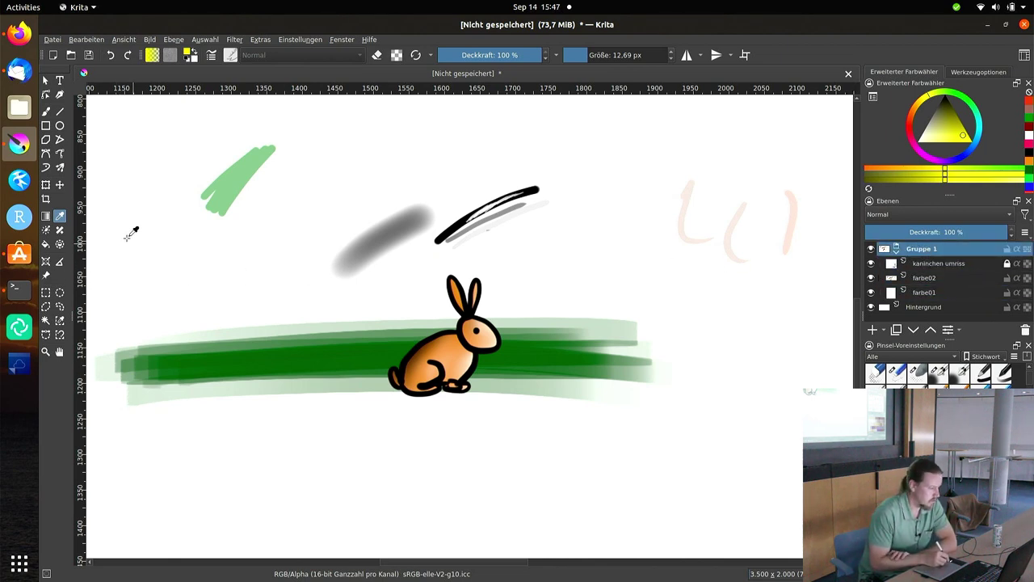
left_click(59, 184)
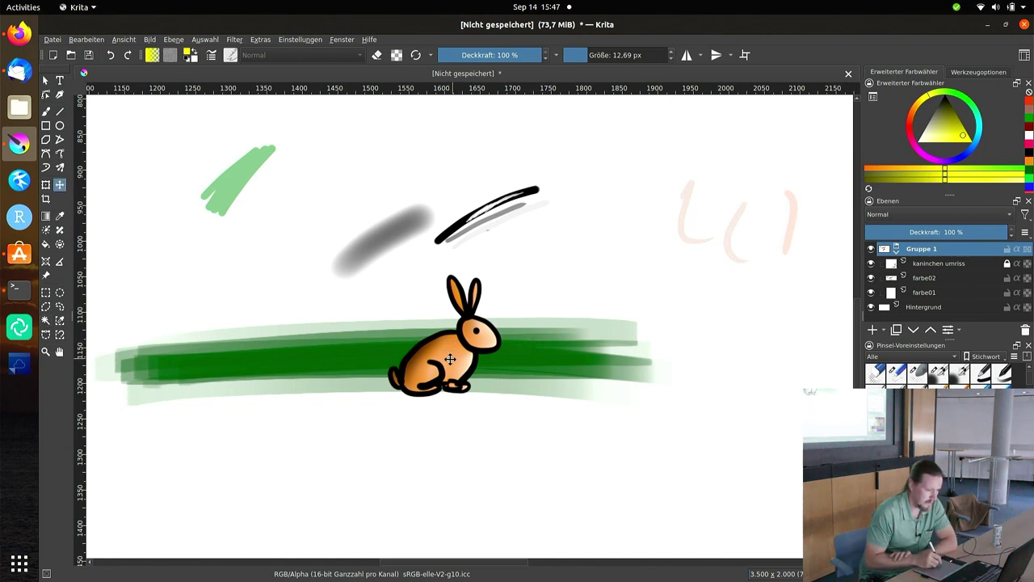
left_click_drag(454, 354, 526, 310)
key("ctrl+z")
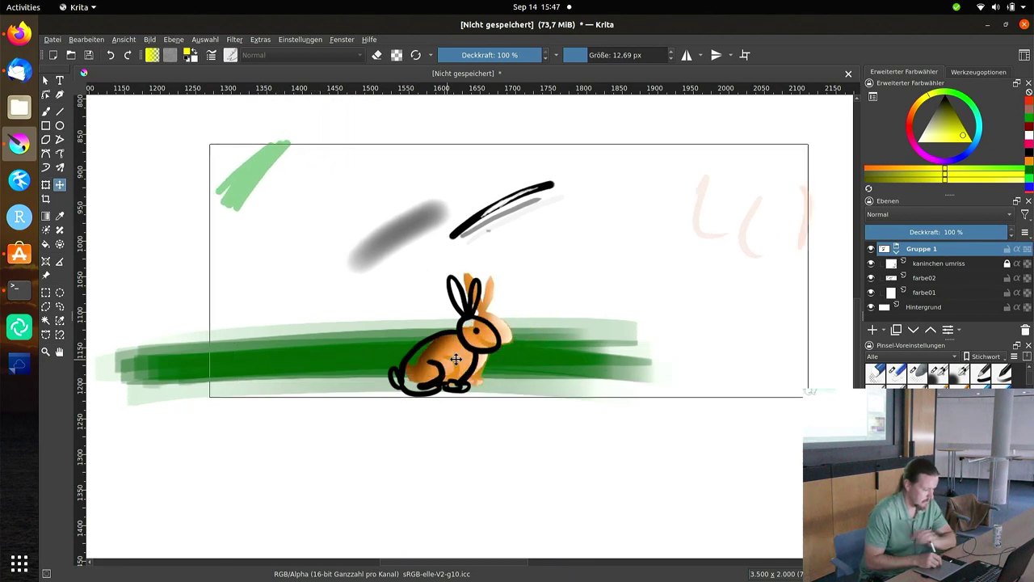
key("ctrl+z")
key("ctrl+z")
left_click(929, 262)
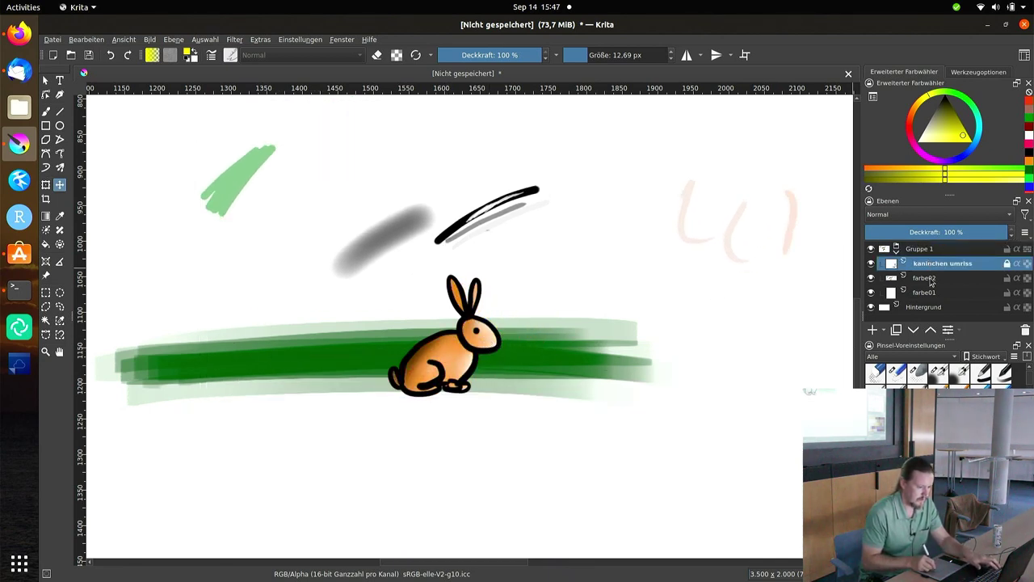
left_click(932, 277, "ctrl")
left_click(928, 293, "ctrl")
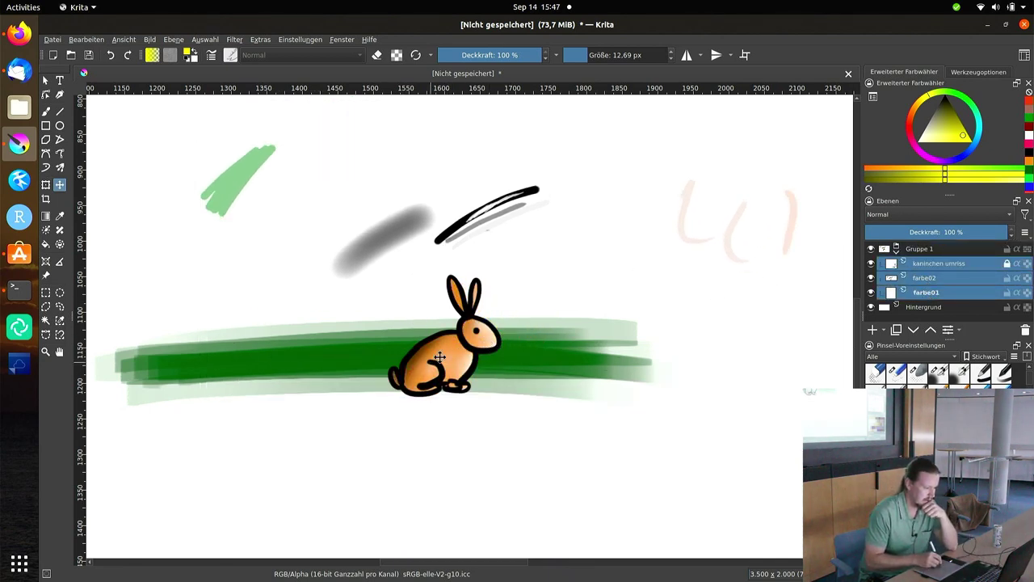
left_click_drag(442, 337, 521, 305)
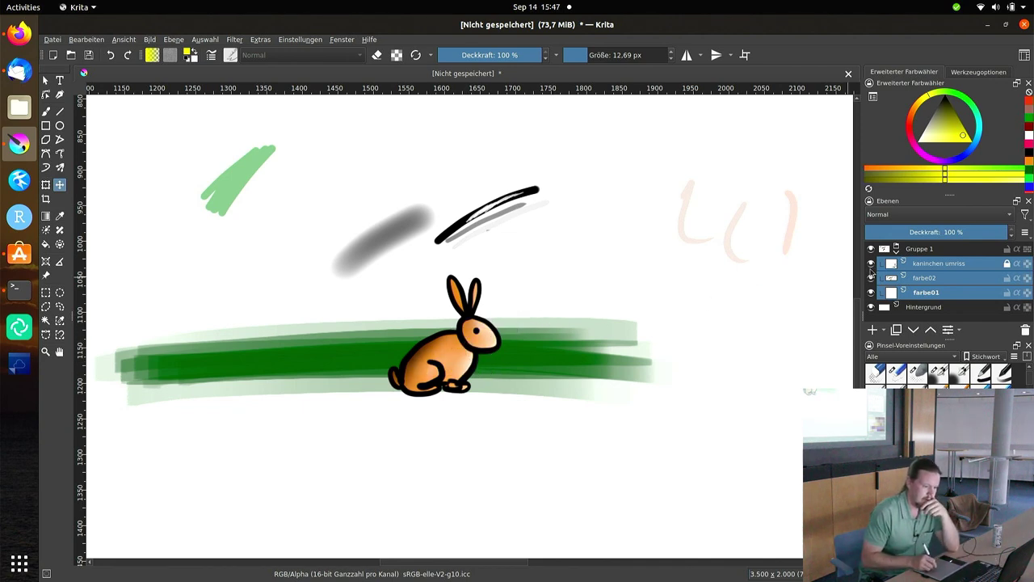
left_click(925, 264)
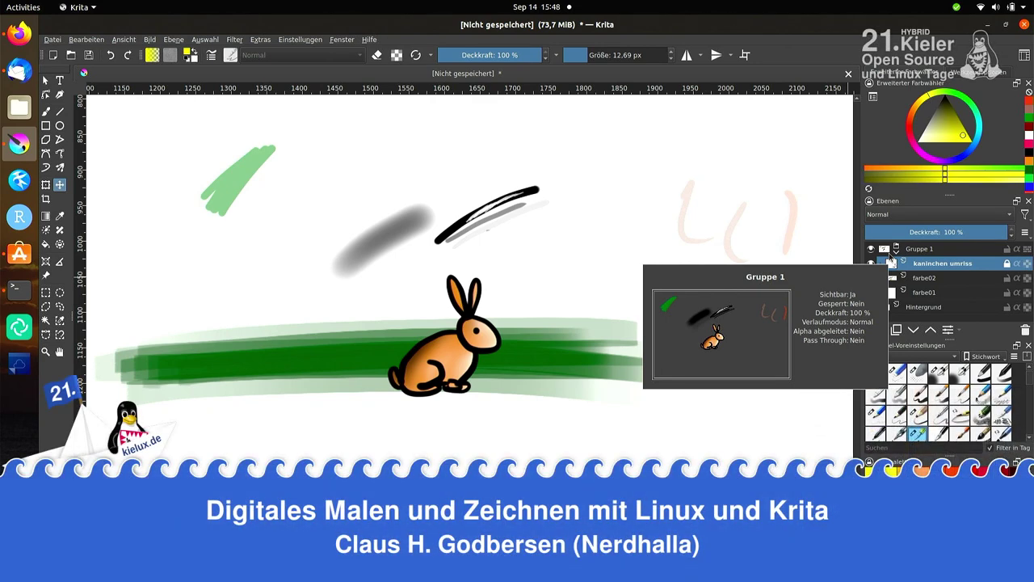
- Merge kaninchen umriss down into farbe02, then farbe02 down into farbe01, via In untere Ebene einfügen
right_click(889, 257)
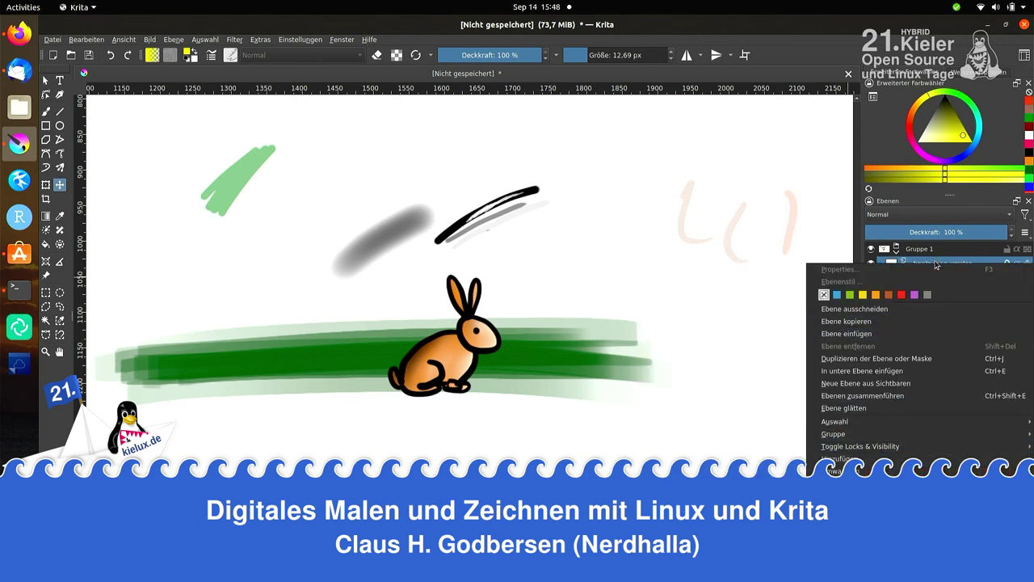
key("Escape")
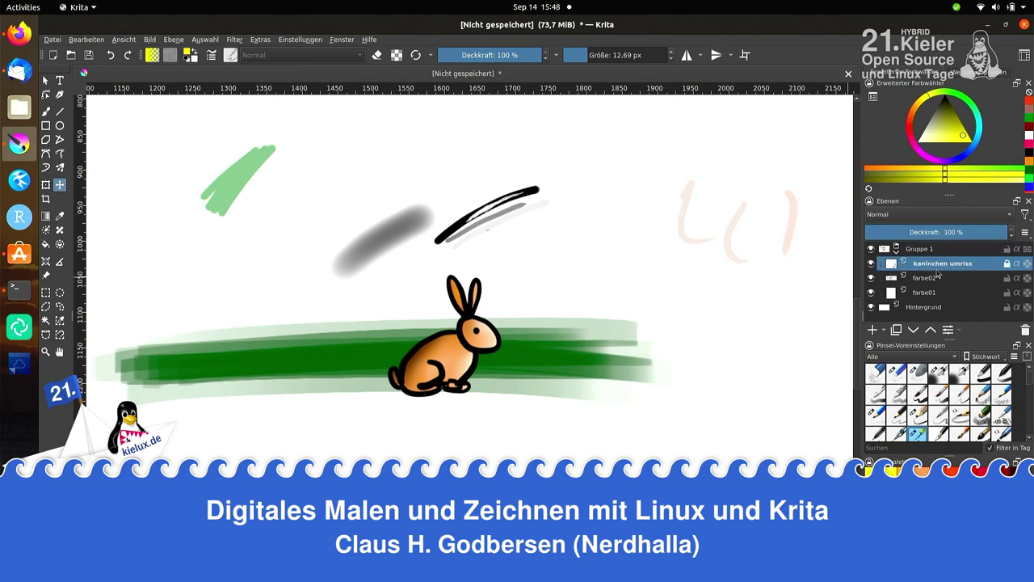
right_click(940, 267)
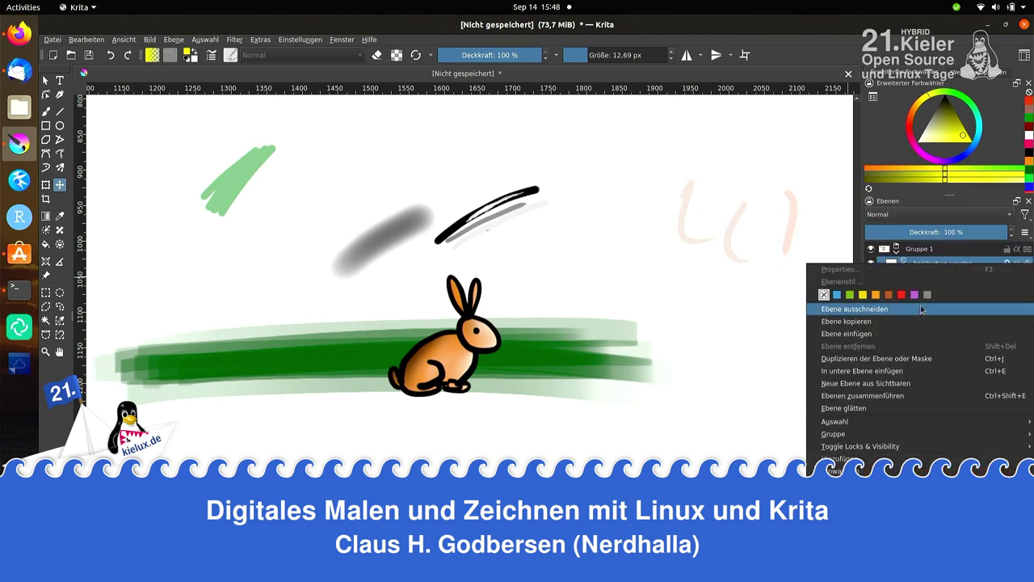
left_click(907, 377)
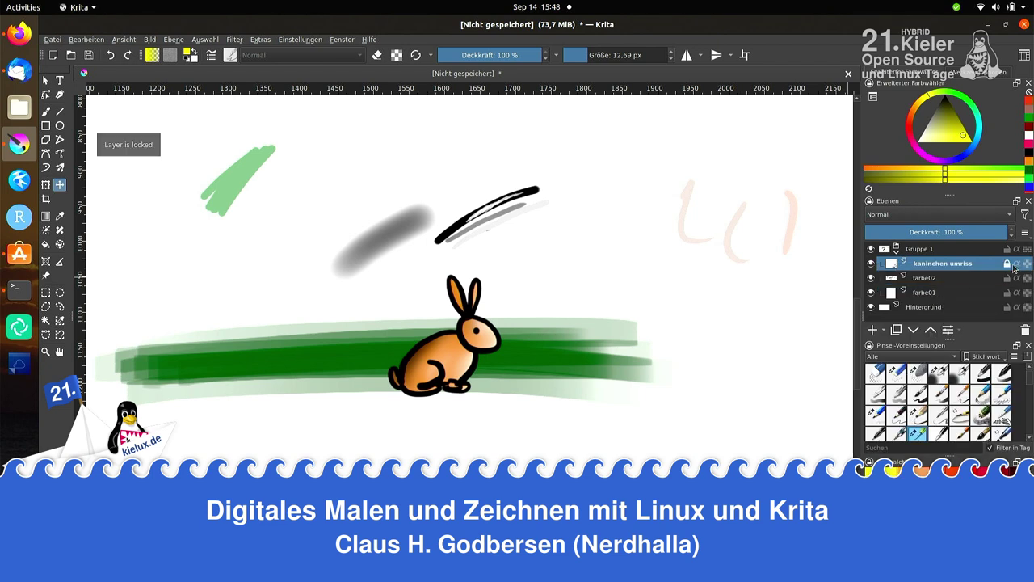
right_click(934, 289)
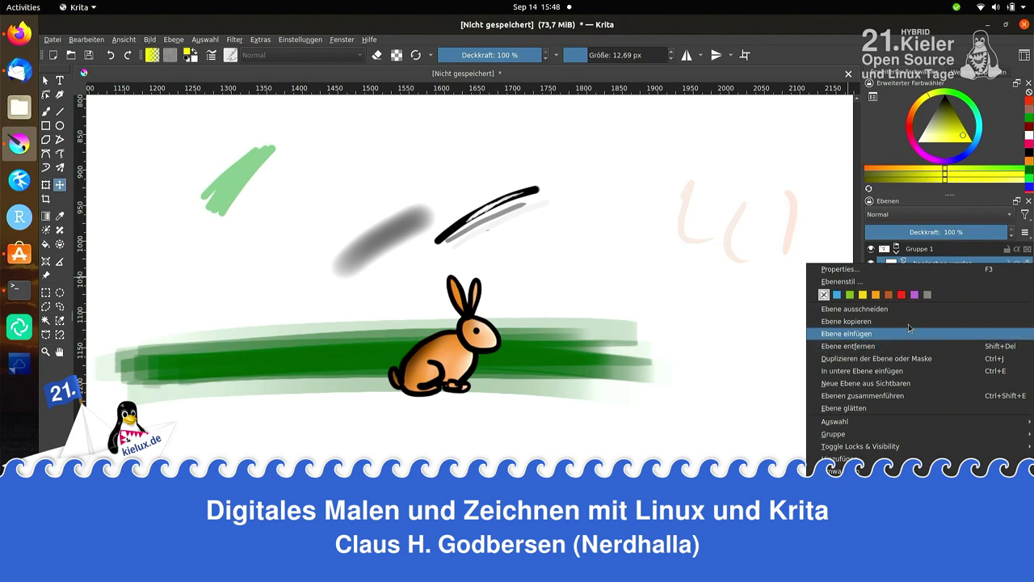
left_click(897, 371)
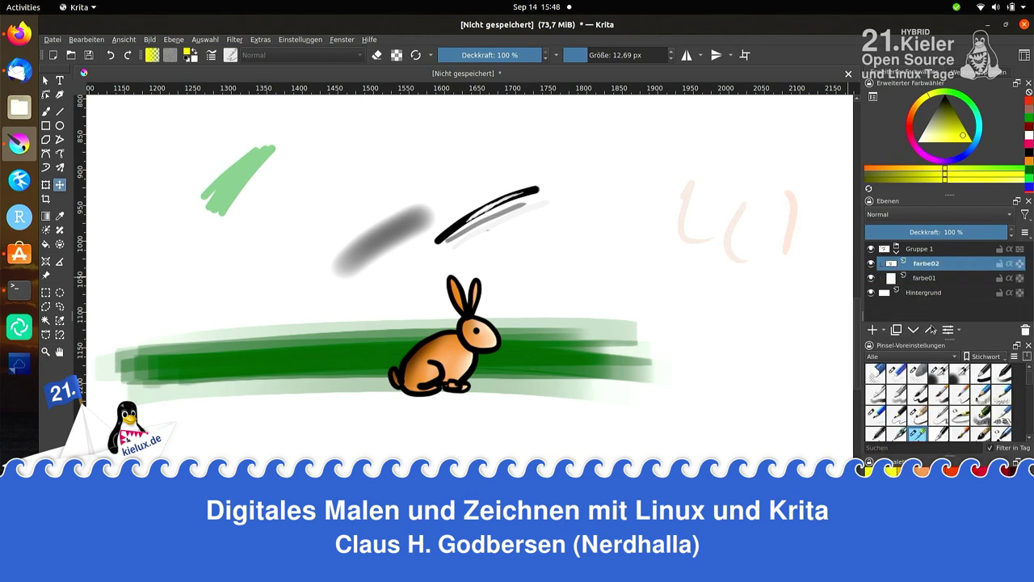
right_click(970, 273)
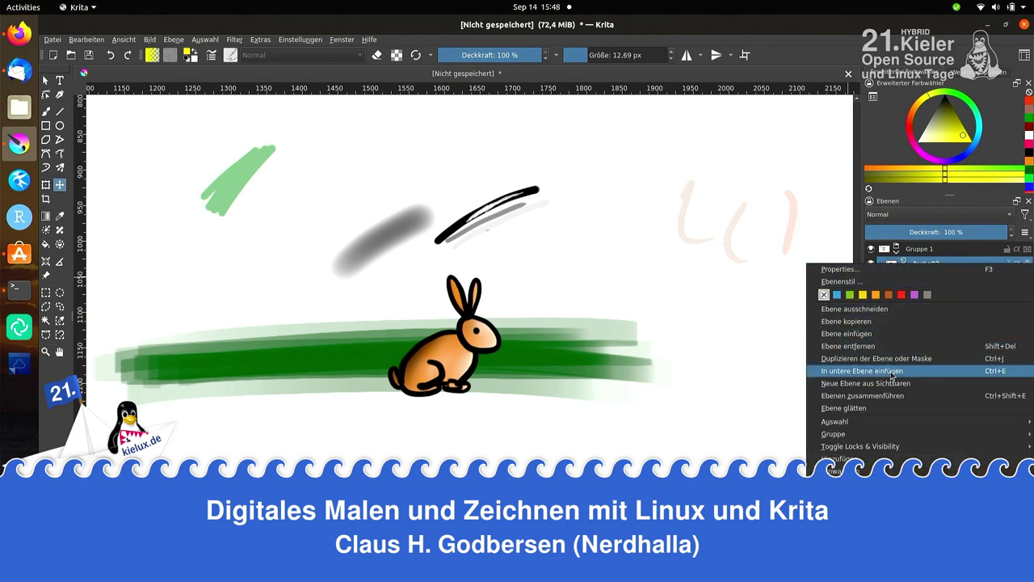
left_click(913, 363)
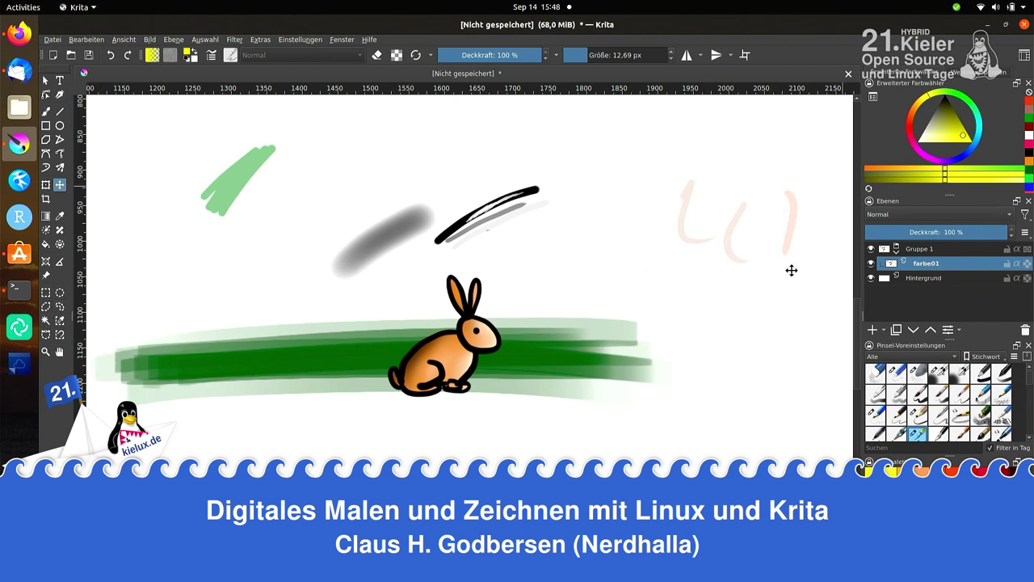
- Undo a trial farbe01 move and the merges with two Ctrl+Z, then select Gruppe 1 through farbe01
left_click(60, 185)
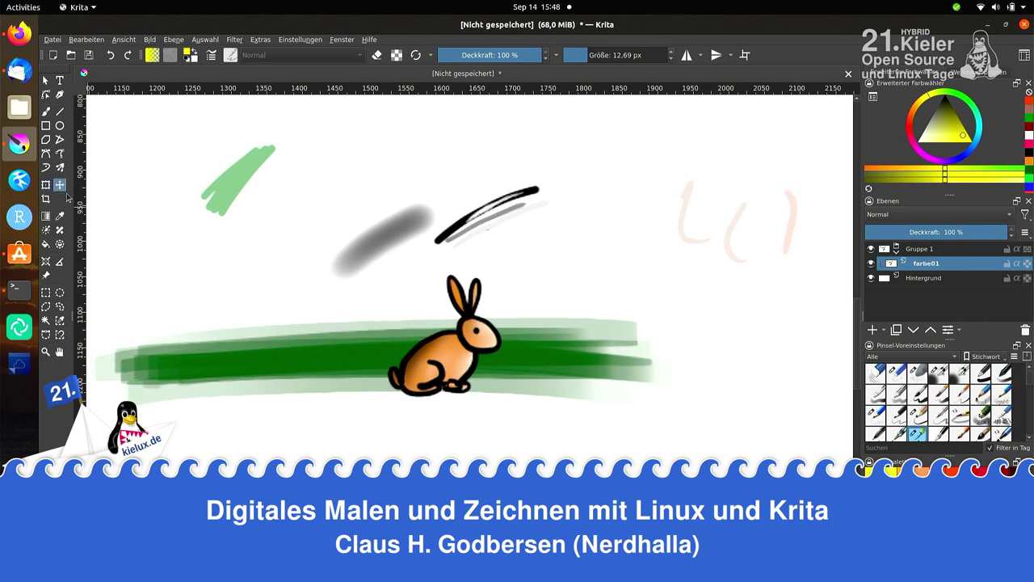
mouse_move(436, 368)
left_mouse_down()
mouse_move(522, 288)
mouse_move(374, 312)
mouse_move(324, 254)
mouse_move(404, 324)
mouse_move(510, 277)
mouse_move(434, 346)
mouse_move(364, 293)
mouse_move(388, 323)
mouse_move(421, 337)
mouse_move(457, 335)
mouse_move(447, 334)
left_mouse_up()
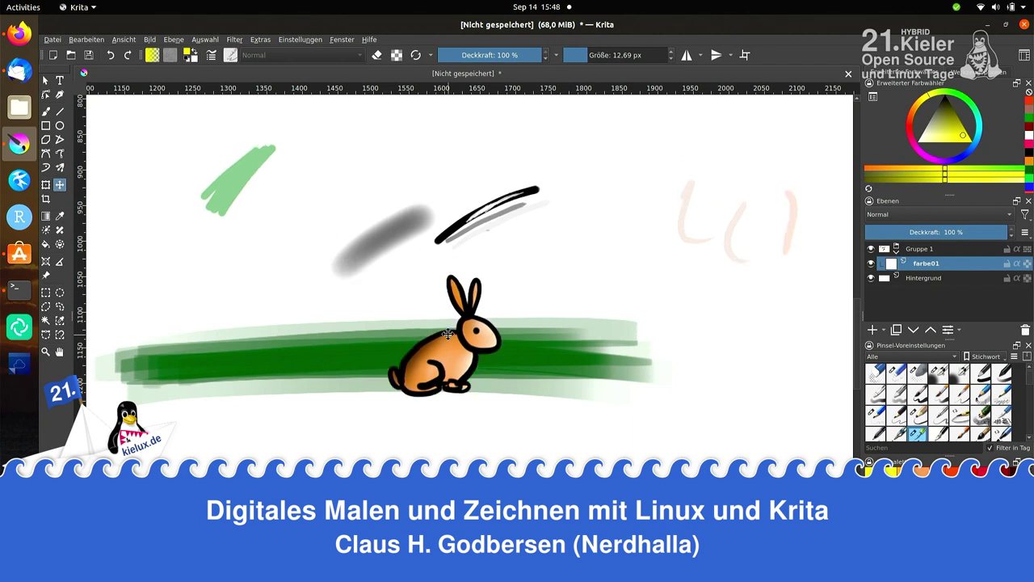
key("ctrl+z")
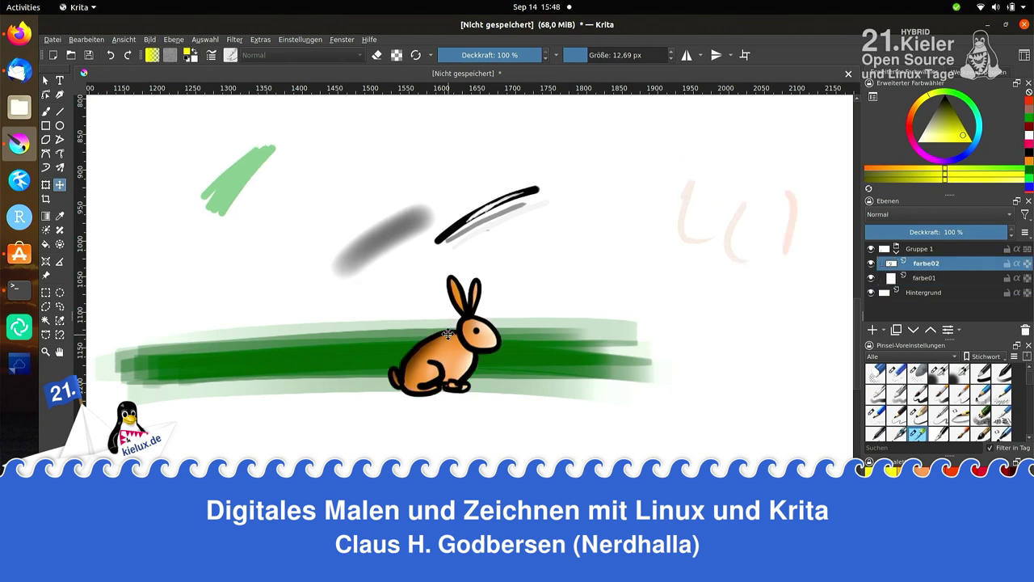
key("ctrl+z")
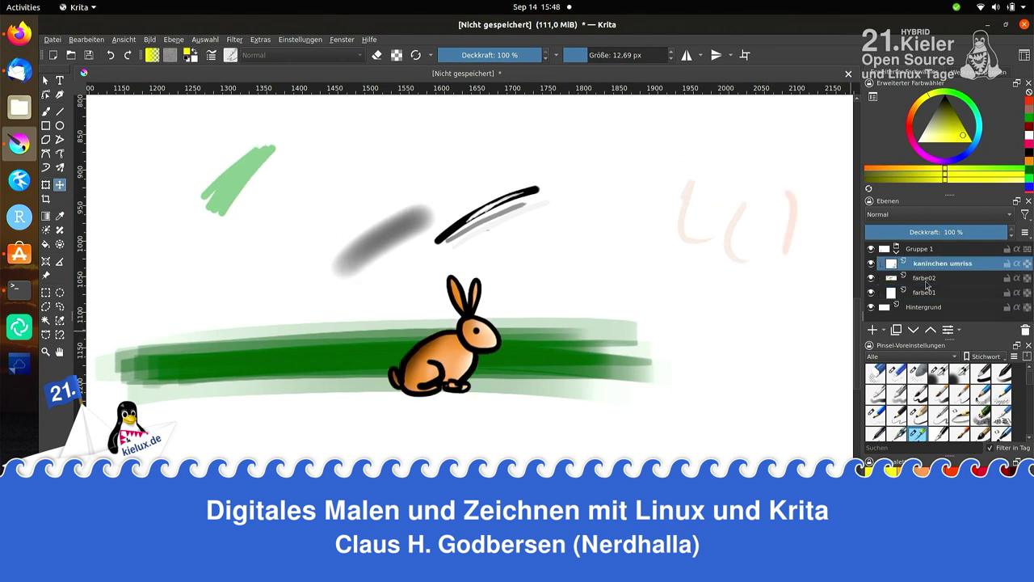
left_click(930, 256)
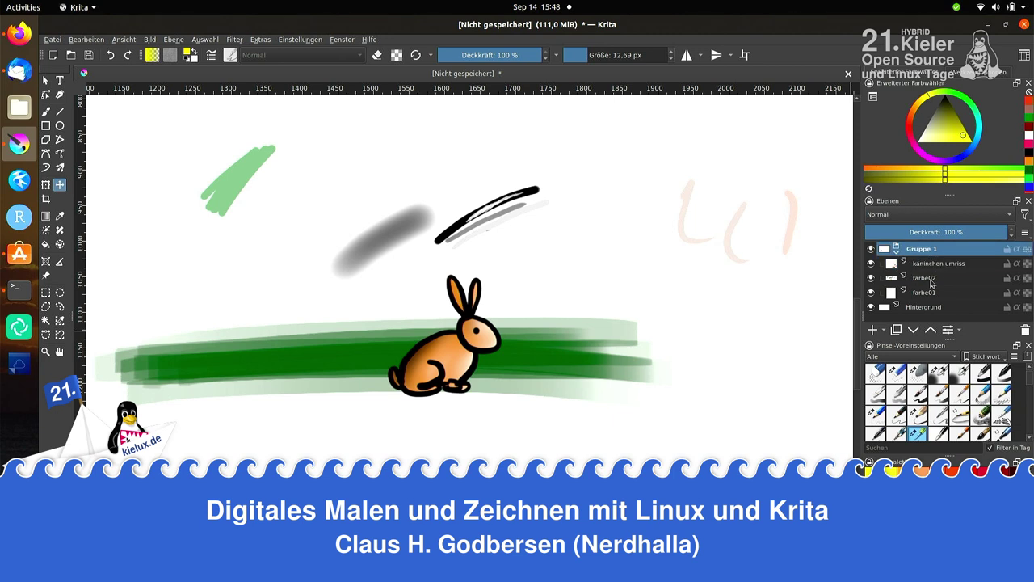
left_click(924, 293, "shift")
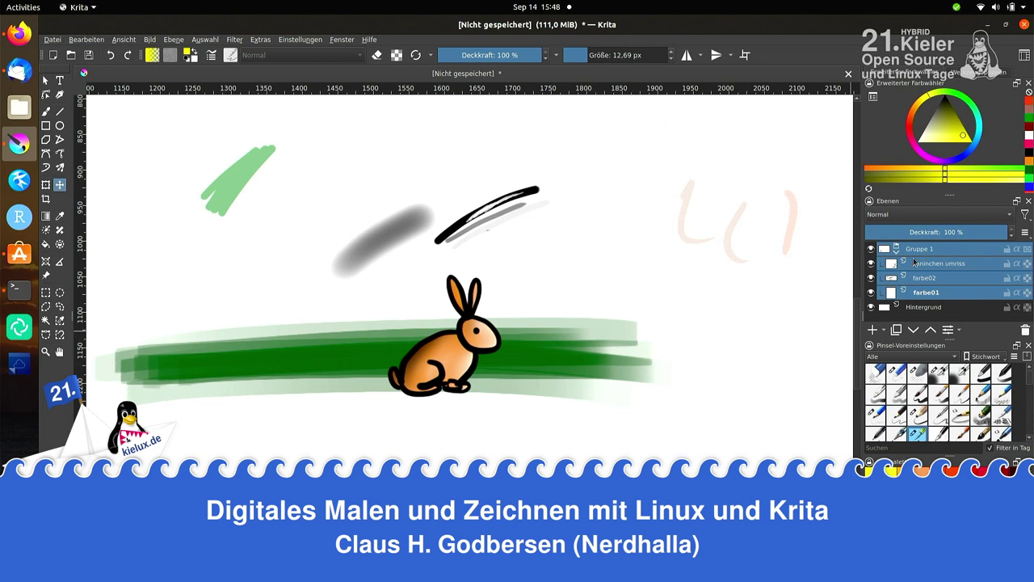
right_click(917, 264)
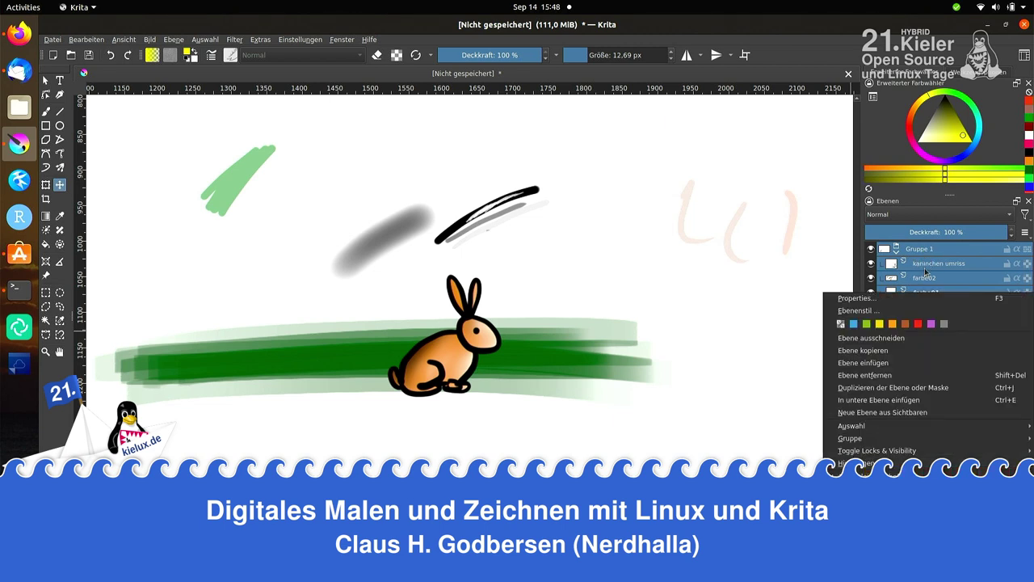
left_click(935, 254)
left_click(939, 254)
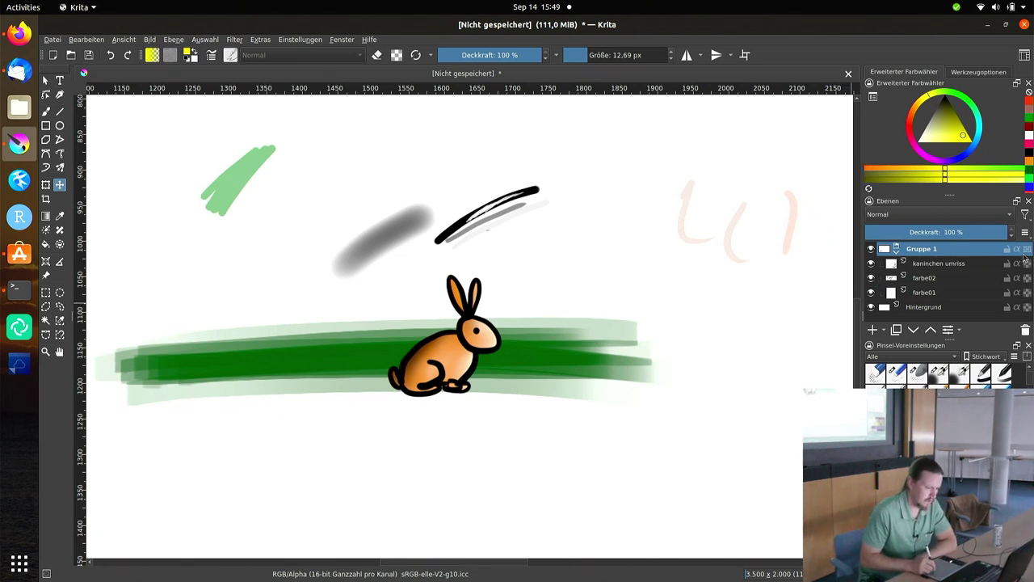
left_click(933, 264)
left_click(939, 276)
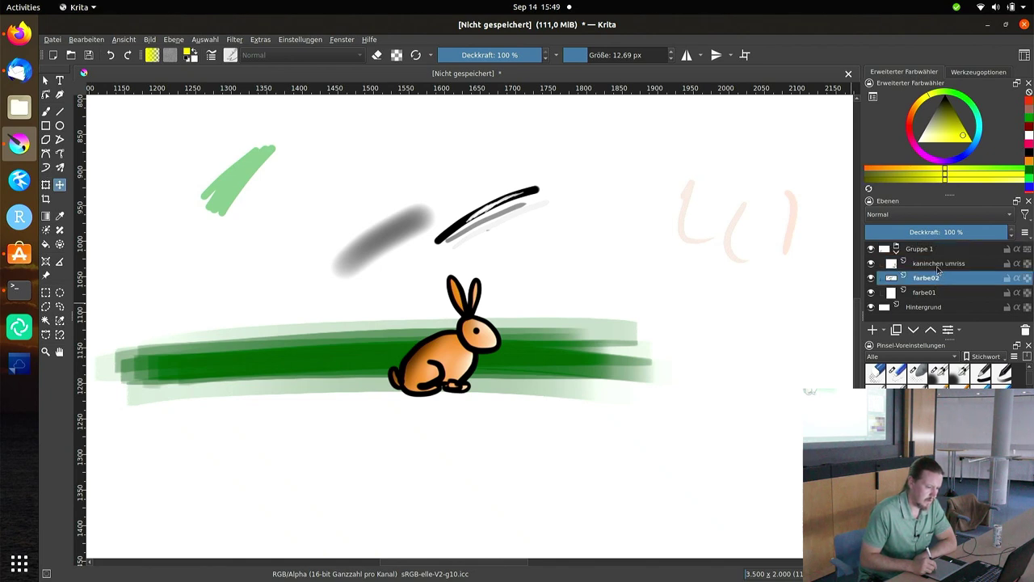
left_click(940, 266)
left_click(956, 245)
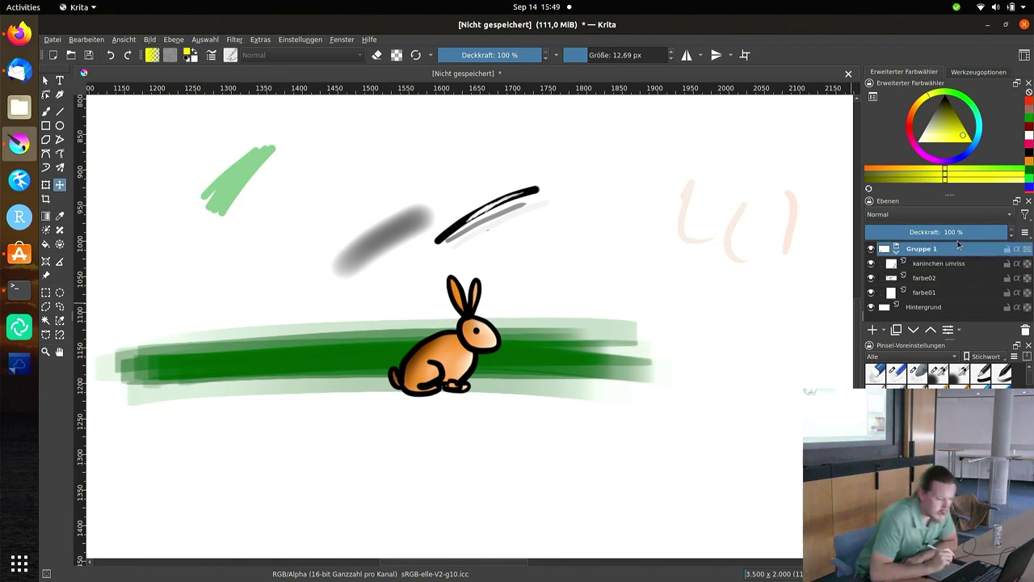